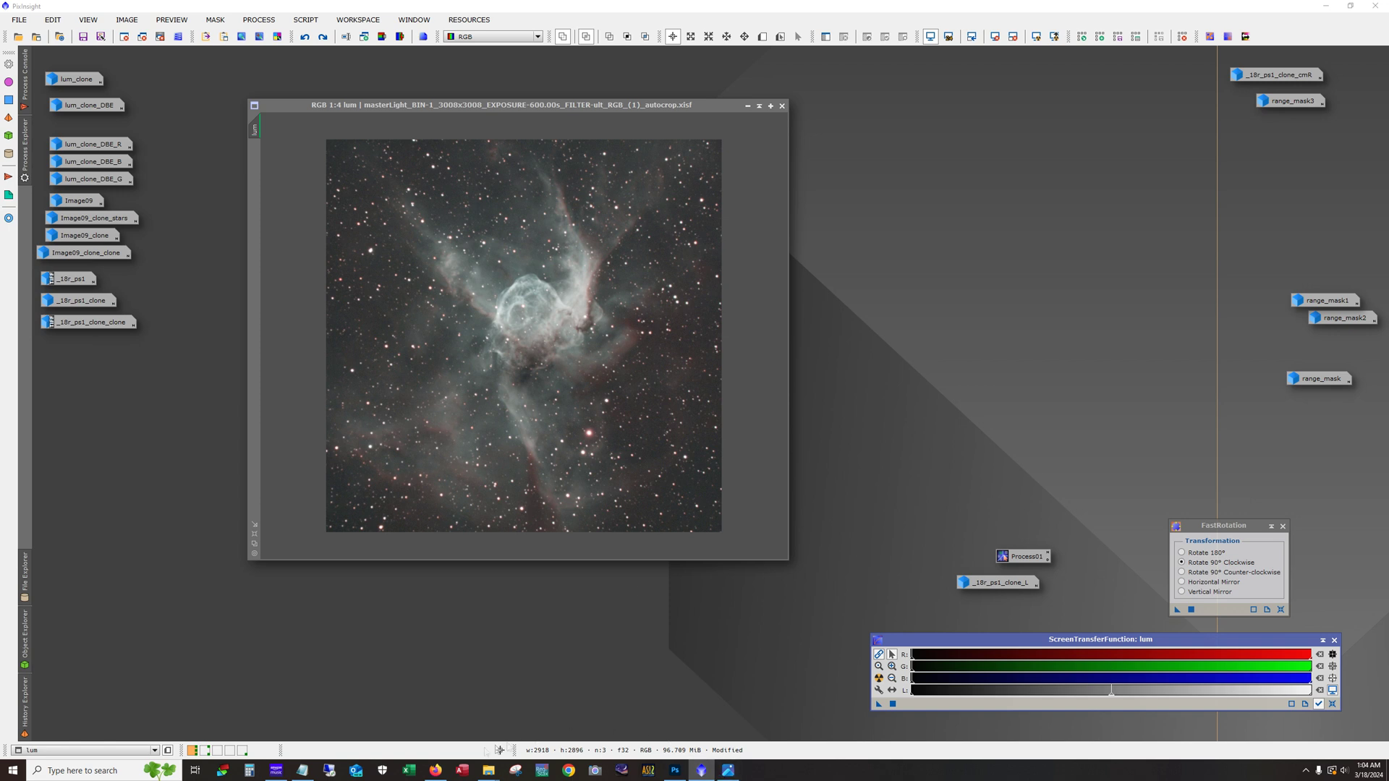
- Check the 2/6/2021 publication date on the AstroBin reference page, then move the browser aside
click(435, 770)
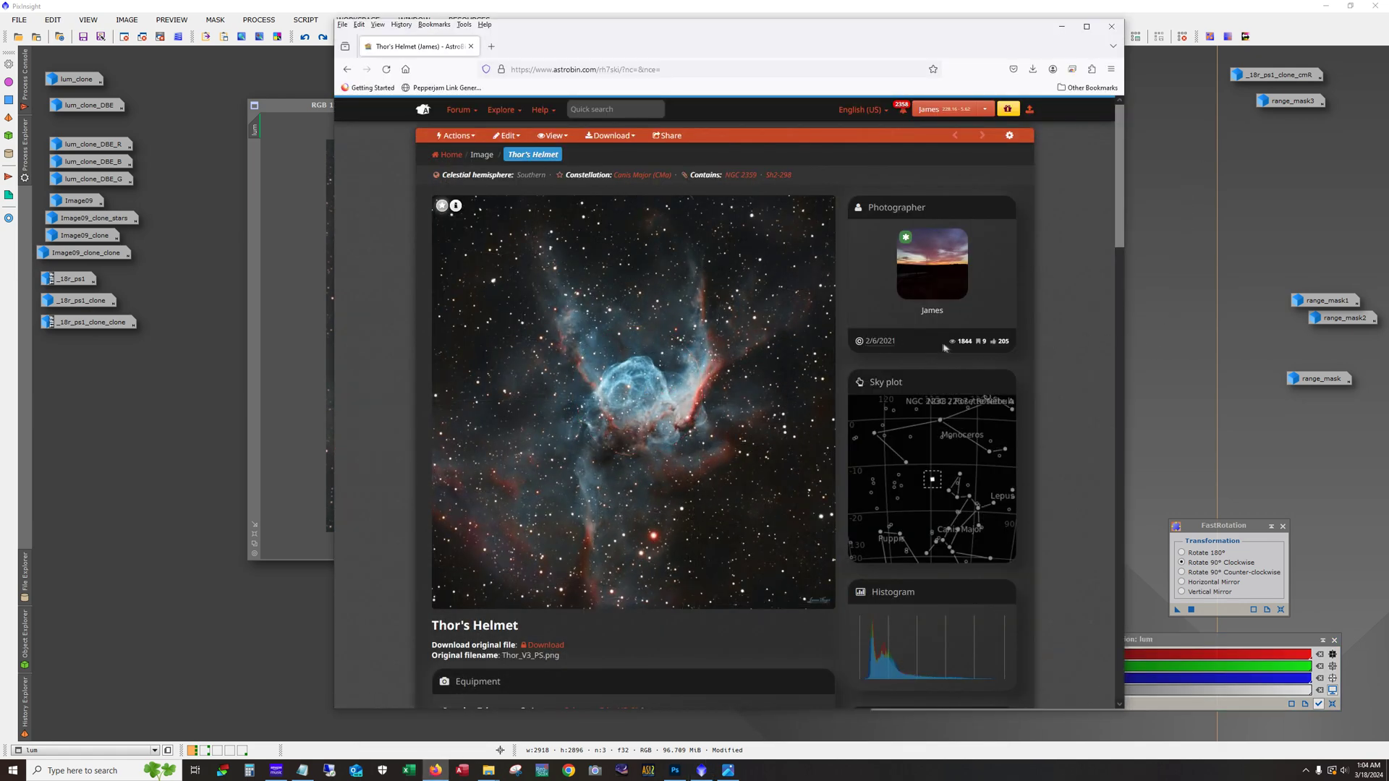
drag(906, 345, 863, 343)
drag(680, 46, 916, 34)
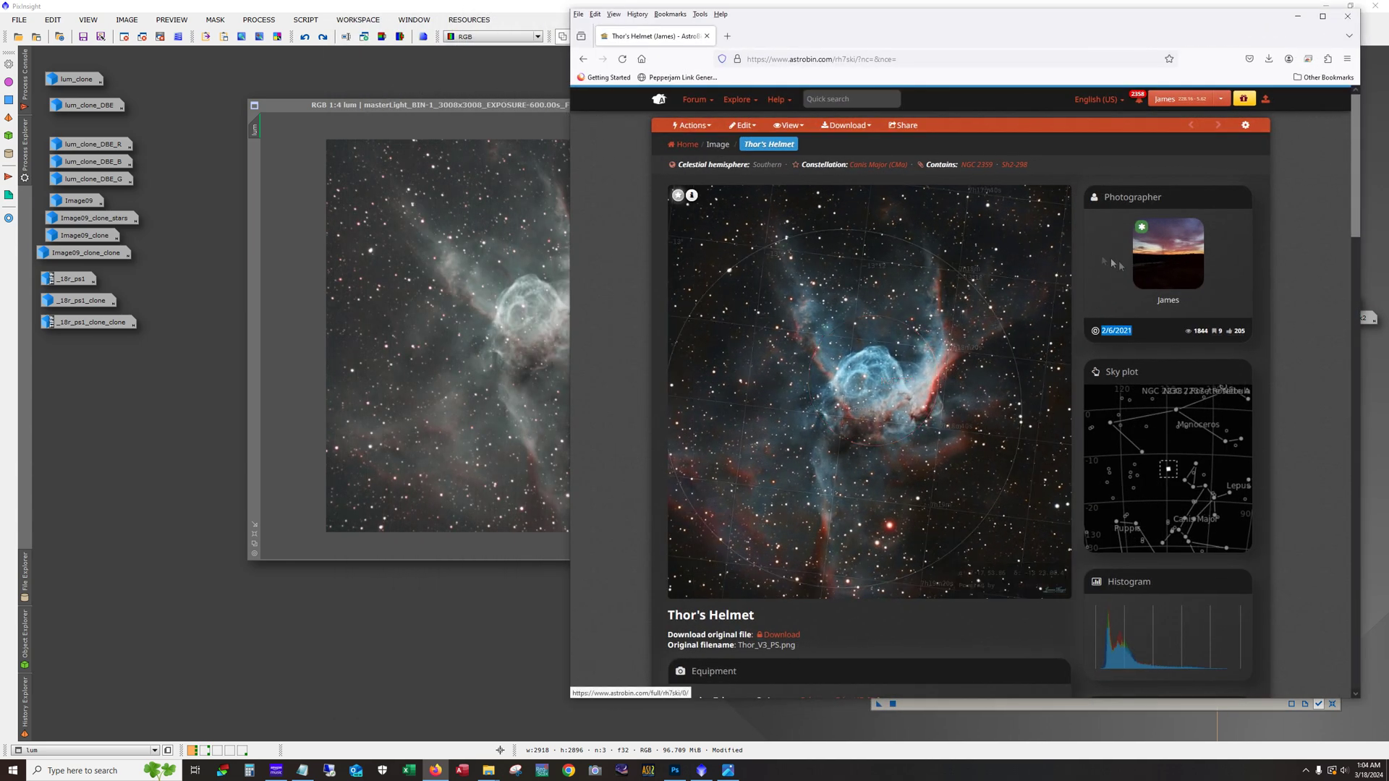
- Look up the 19h integration time and 240 second exposure length on the AstroBin page
mouse_move(956, 289)
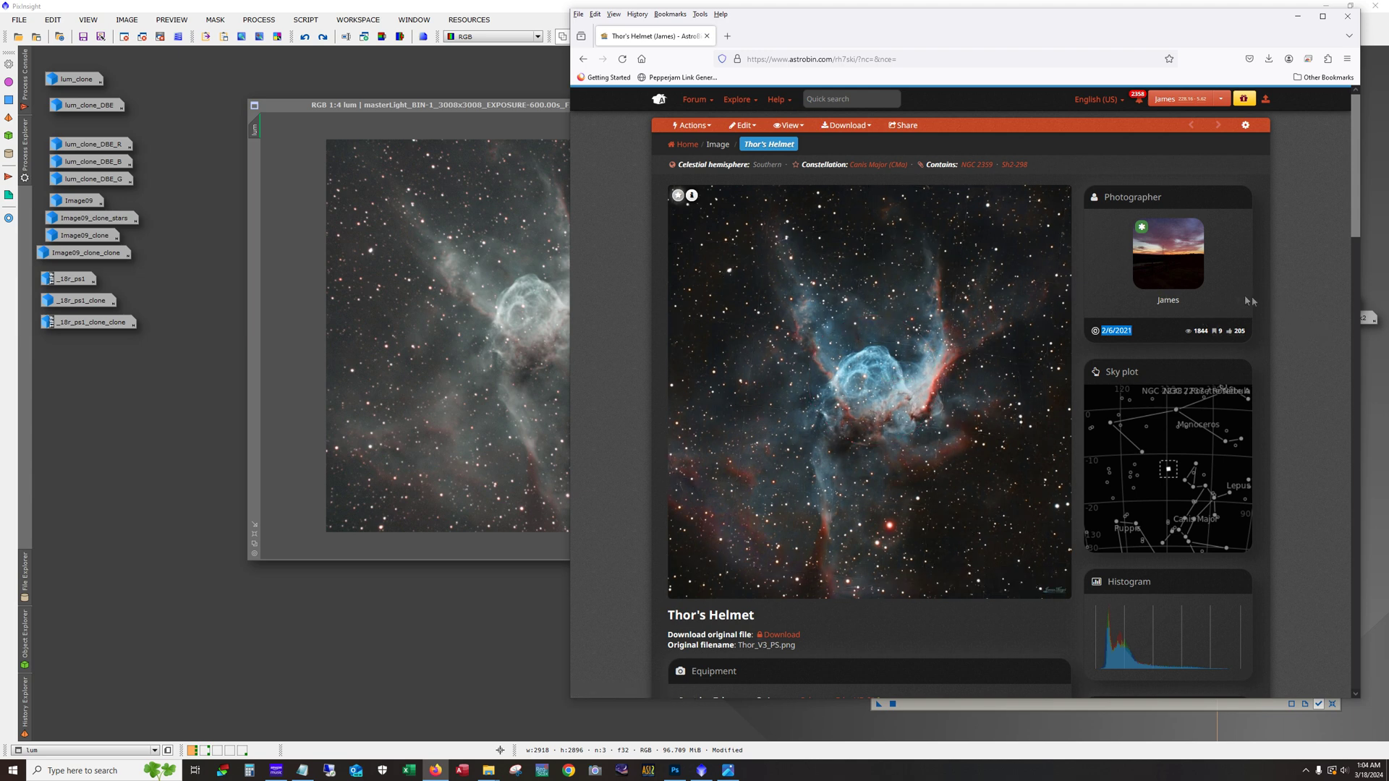
click(1290, 291)
scroll(1295, 294, down, 5)
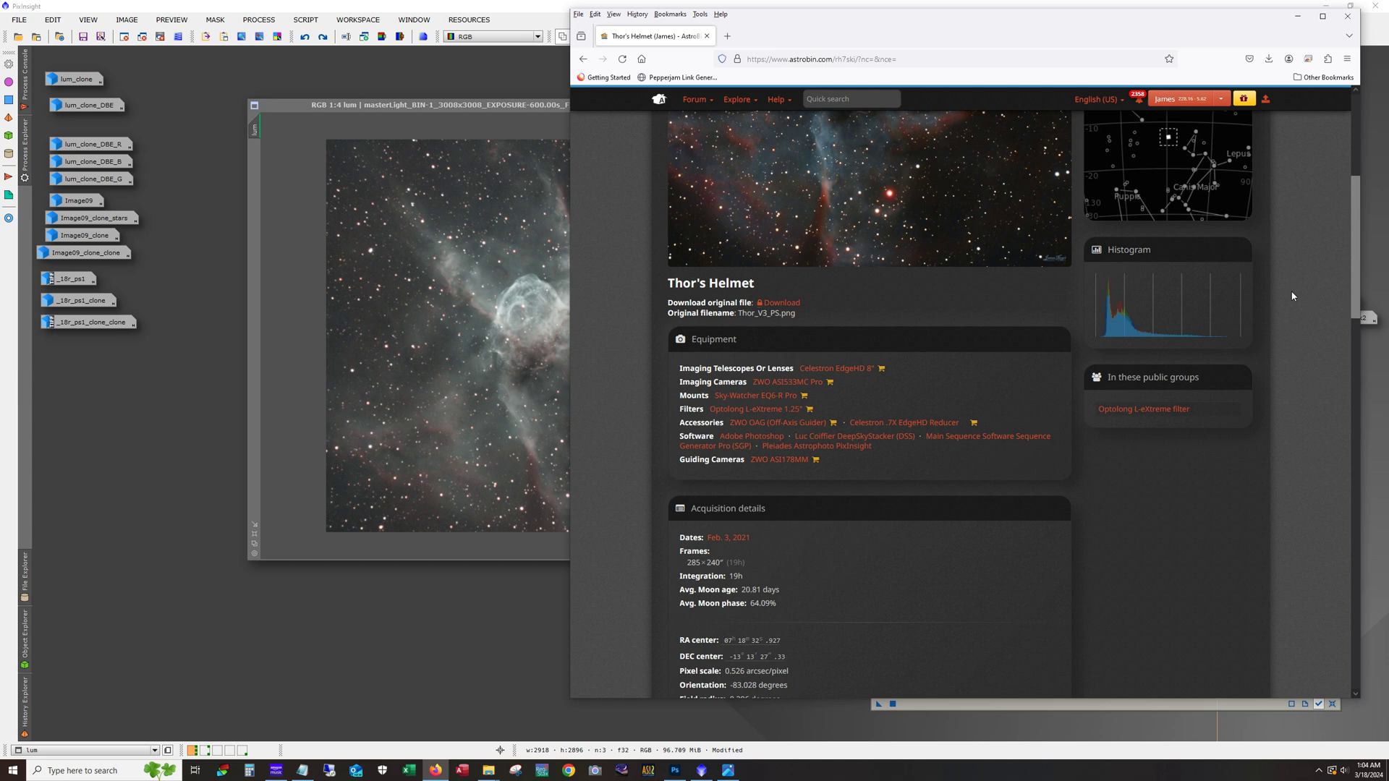
scroll(1293, 296, down, 1)
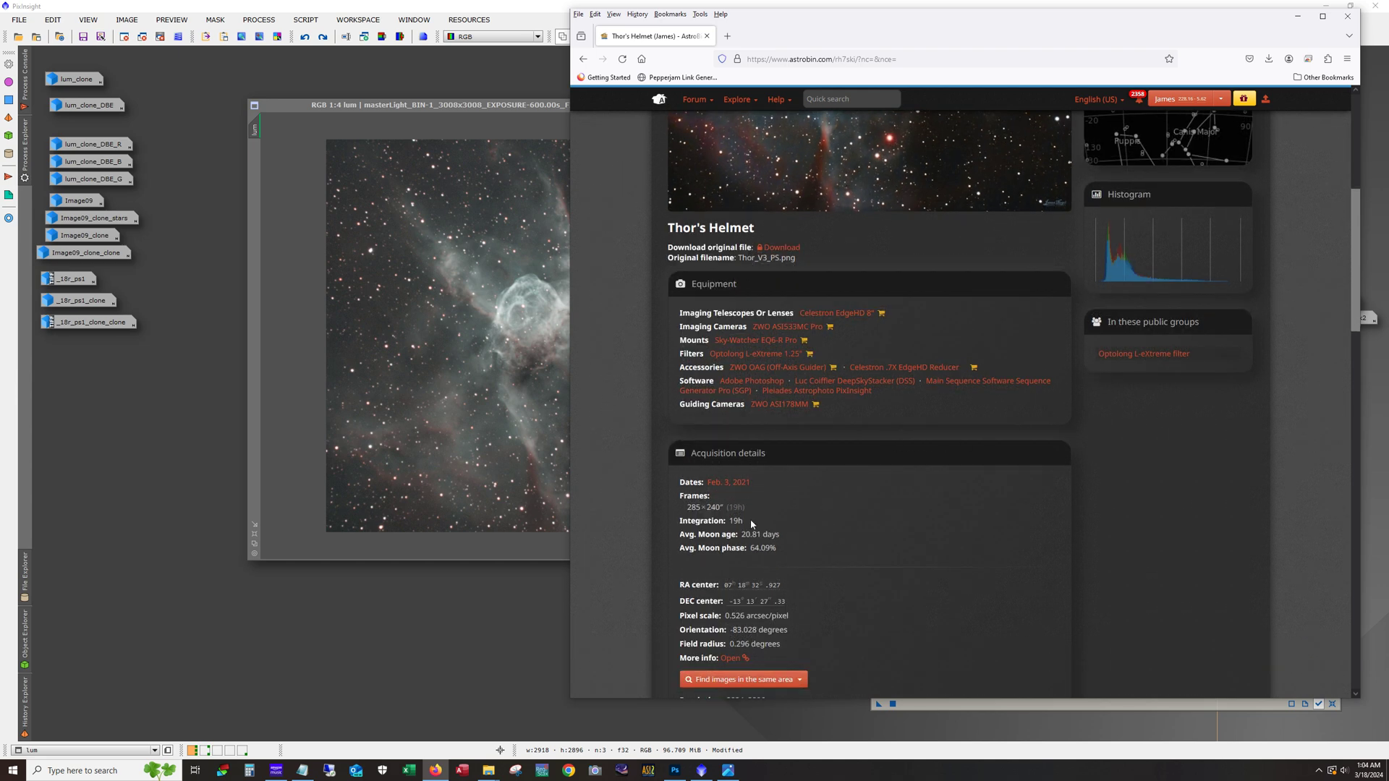
double_click(738, 521)
double_click(714, 507)
- Shift the browser further right, restore its size, and minimize it to return to PixInsight
scroll(925, 561, up, 3)
scroll(925, 562, up, 3)
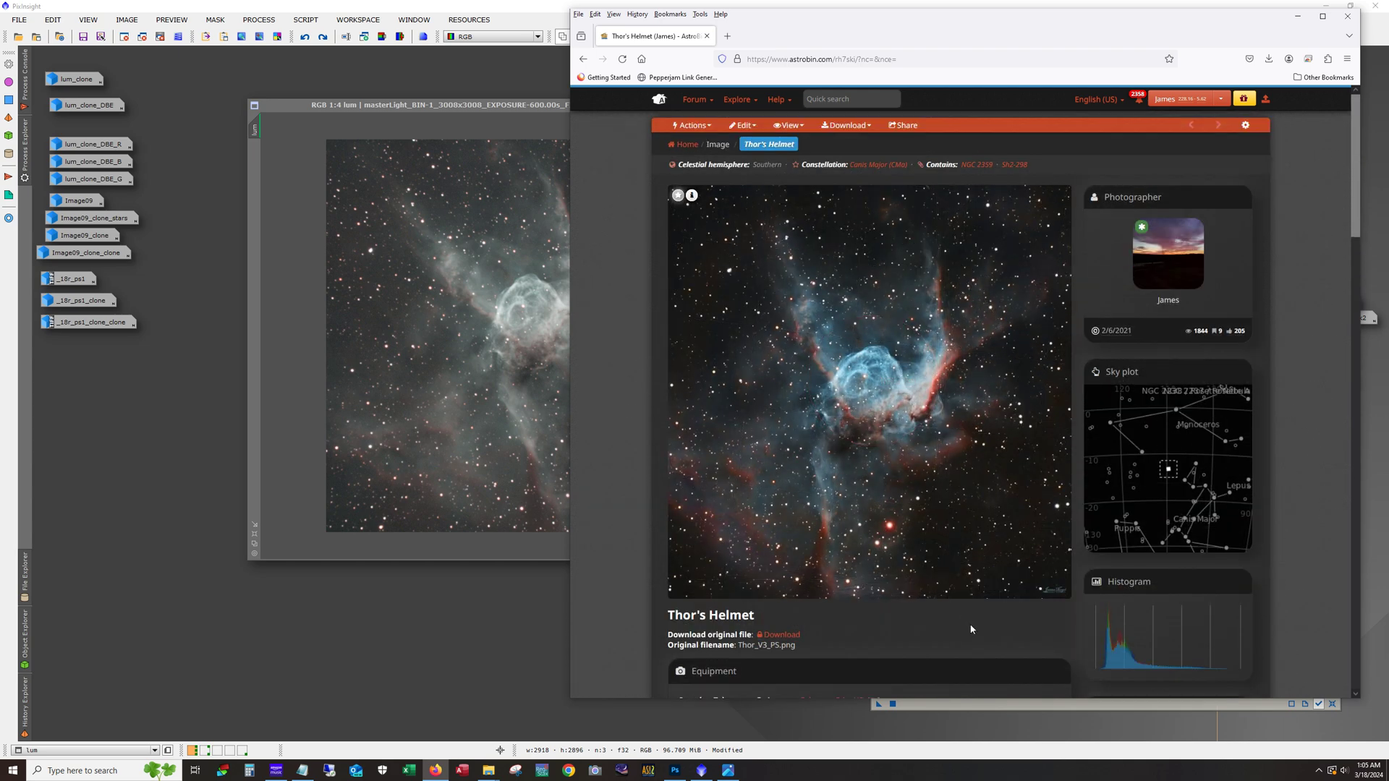
scroll(972, 629, down, 1)
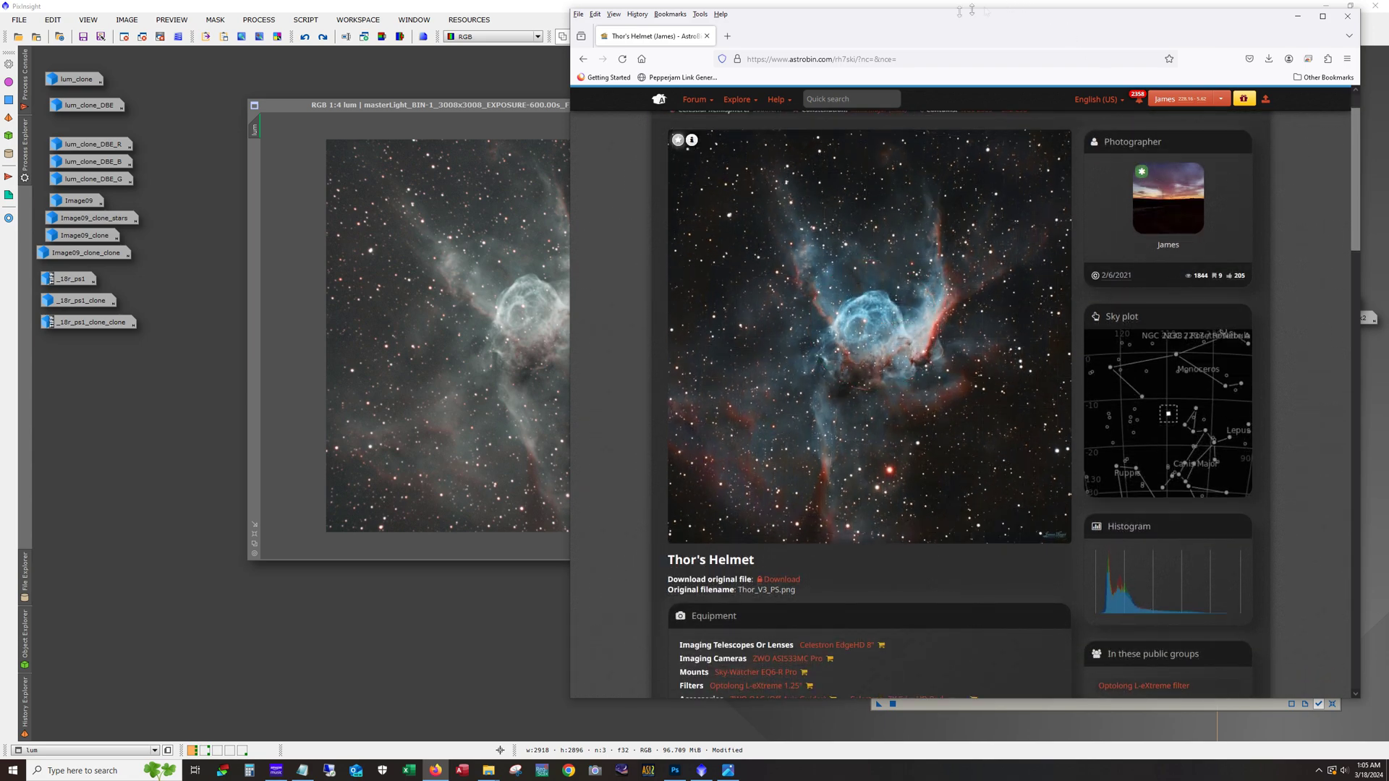
drag(971, 9, 1073, 13)
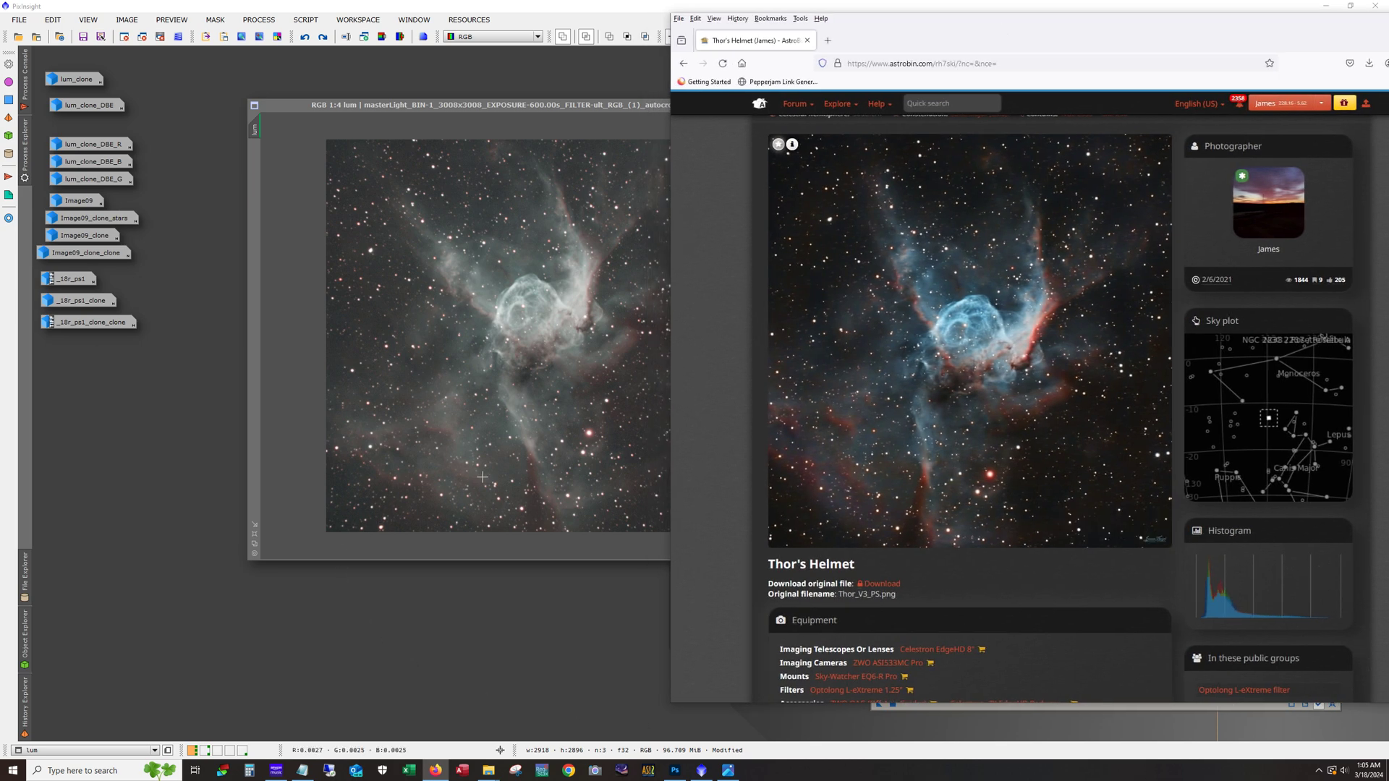
mouse_move(897, 485)
double_click(1345, 37)
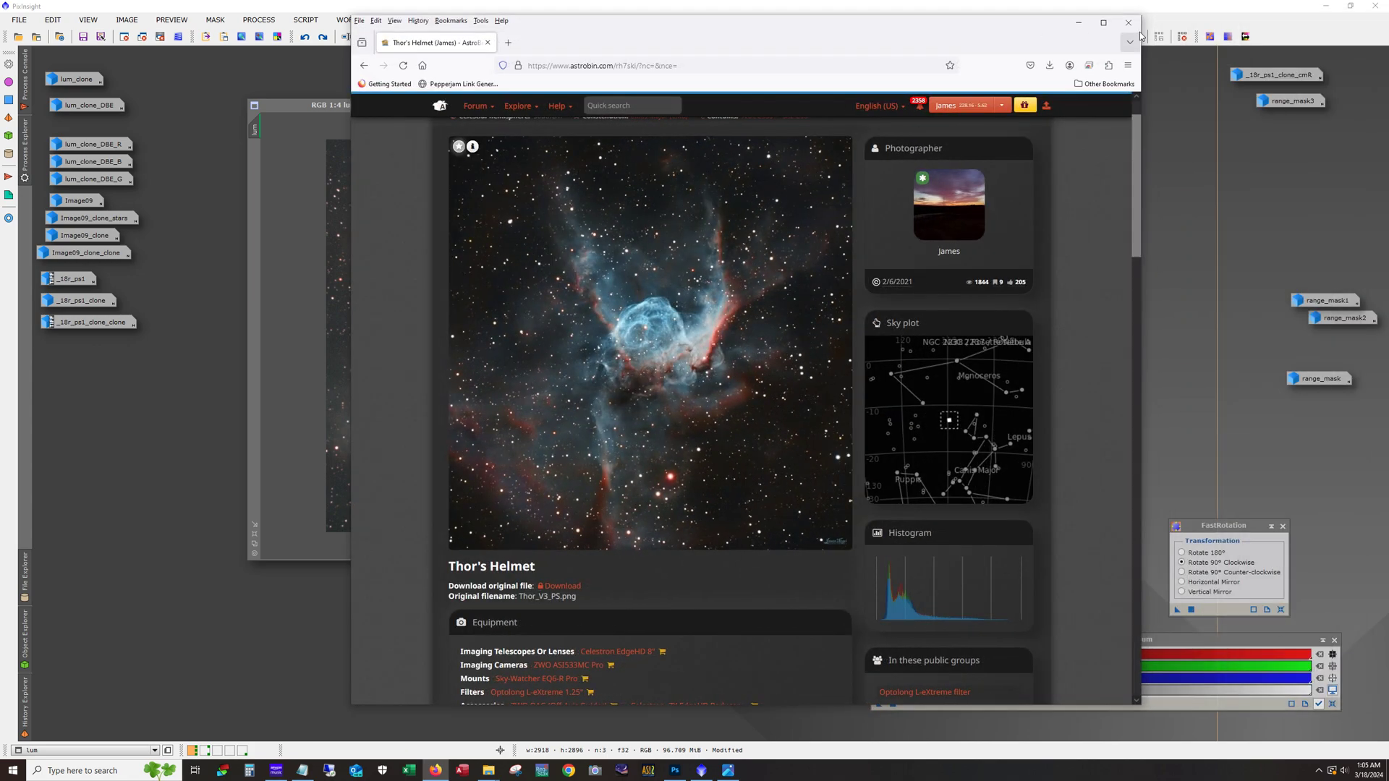
click(1079, 22)
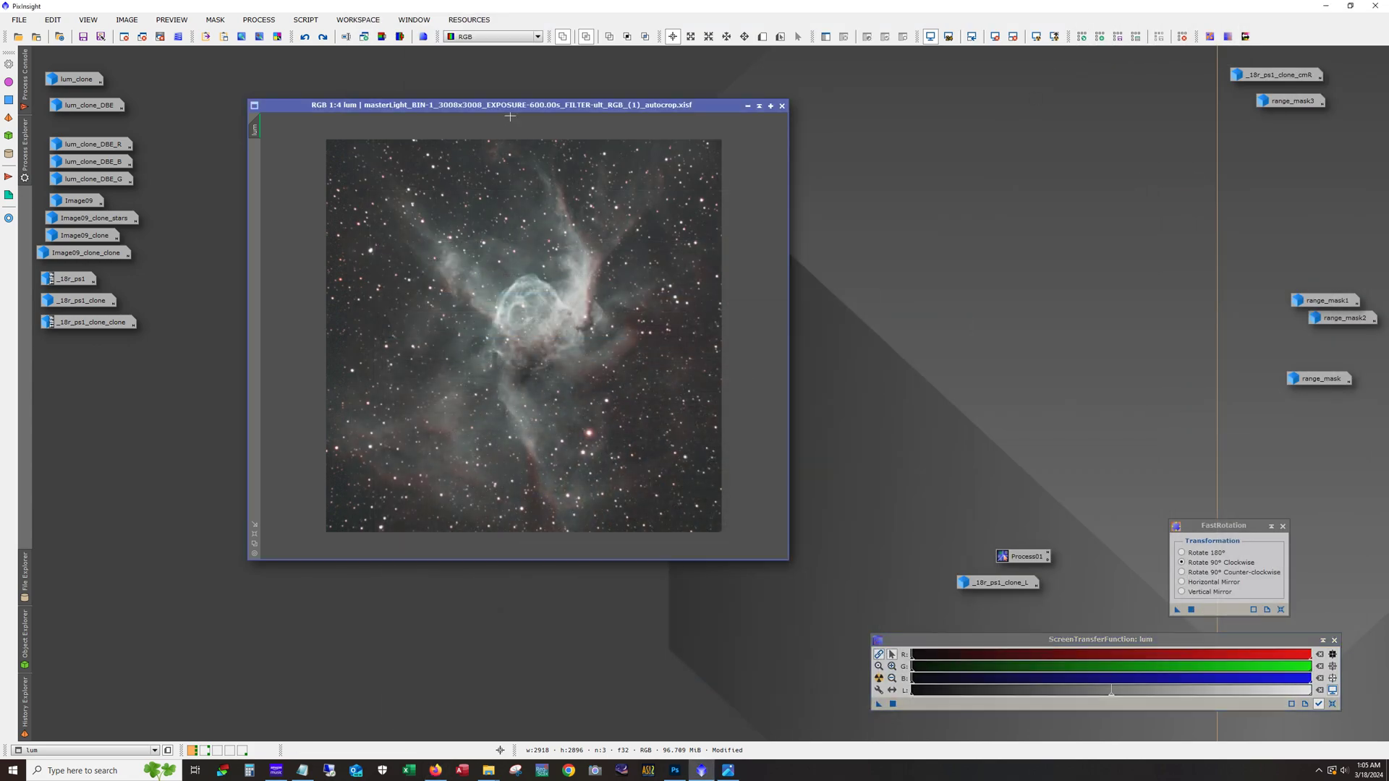
- Compare the lum image before and after the last step, ending with the smaller stars
key(alt)
scroll(386, 269, up, 3)
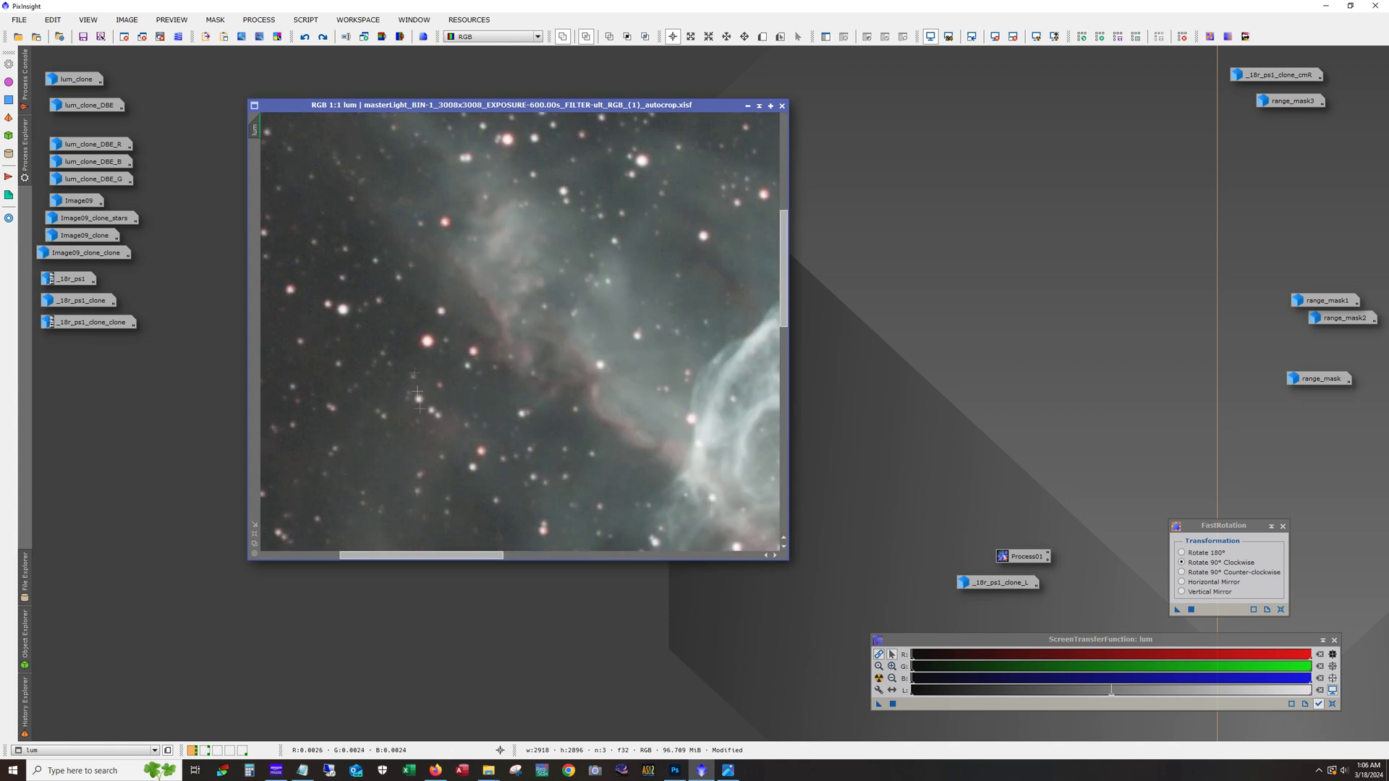
drag(434, 555, 355, 555)
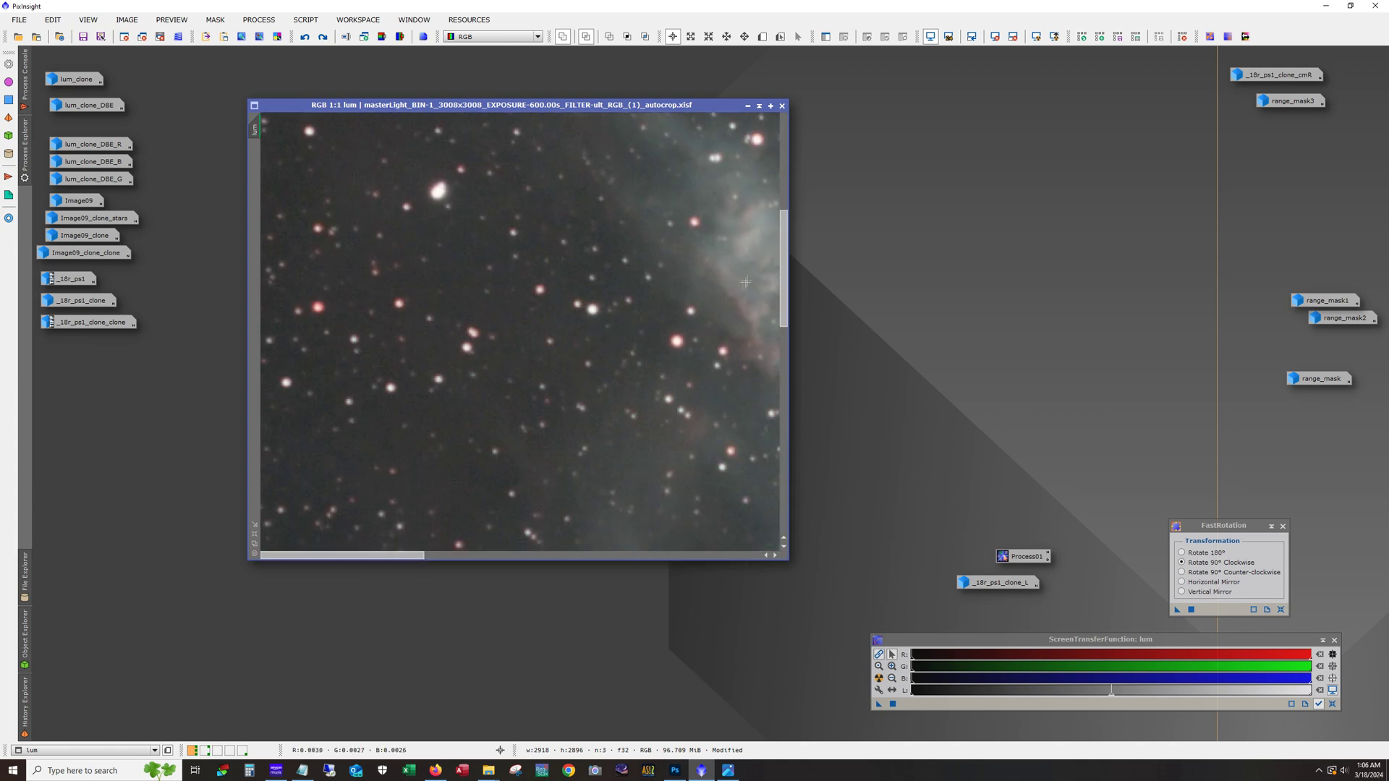
click(324, 36)
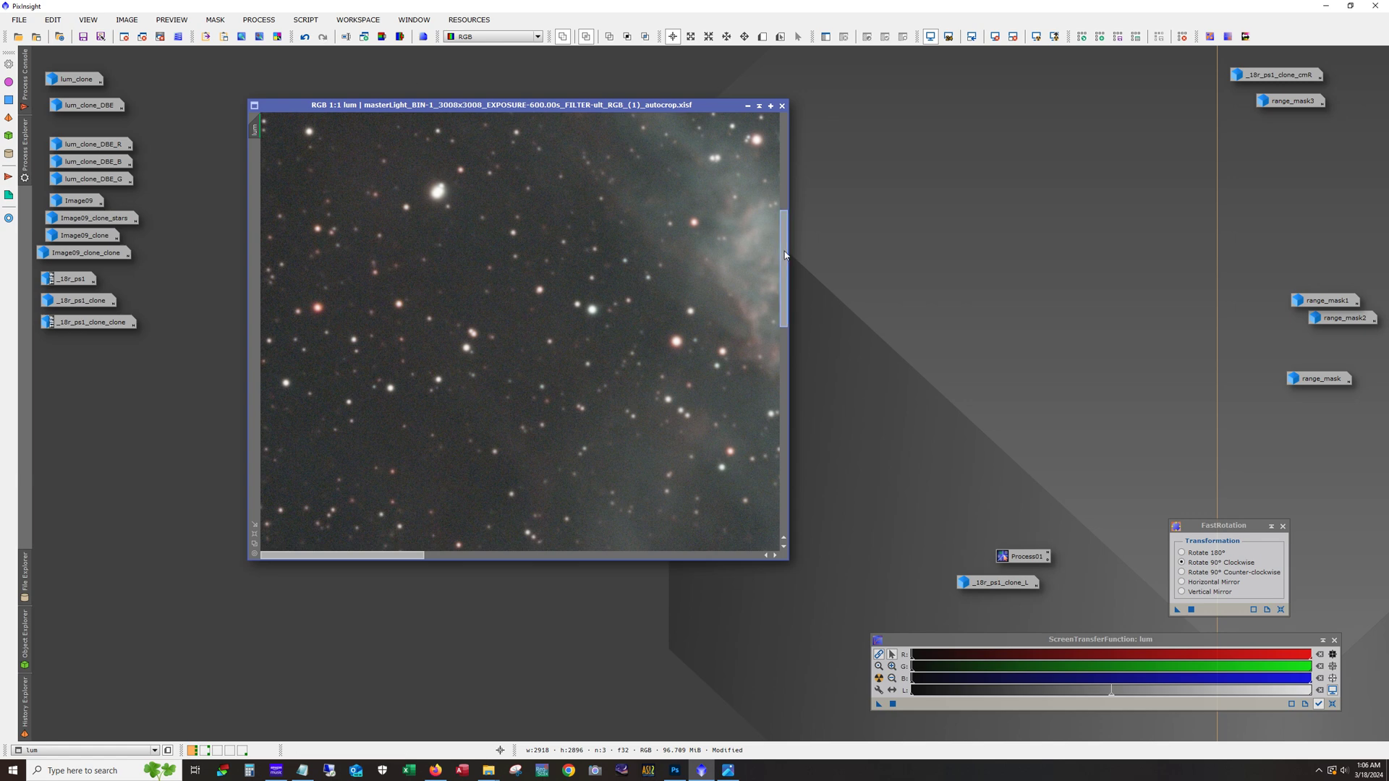
drag(783, 267, 805, 141)
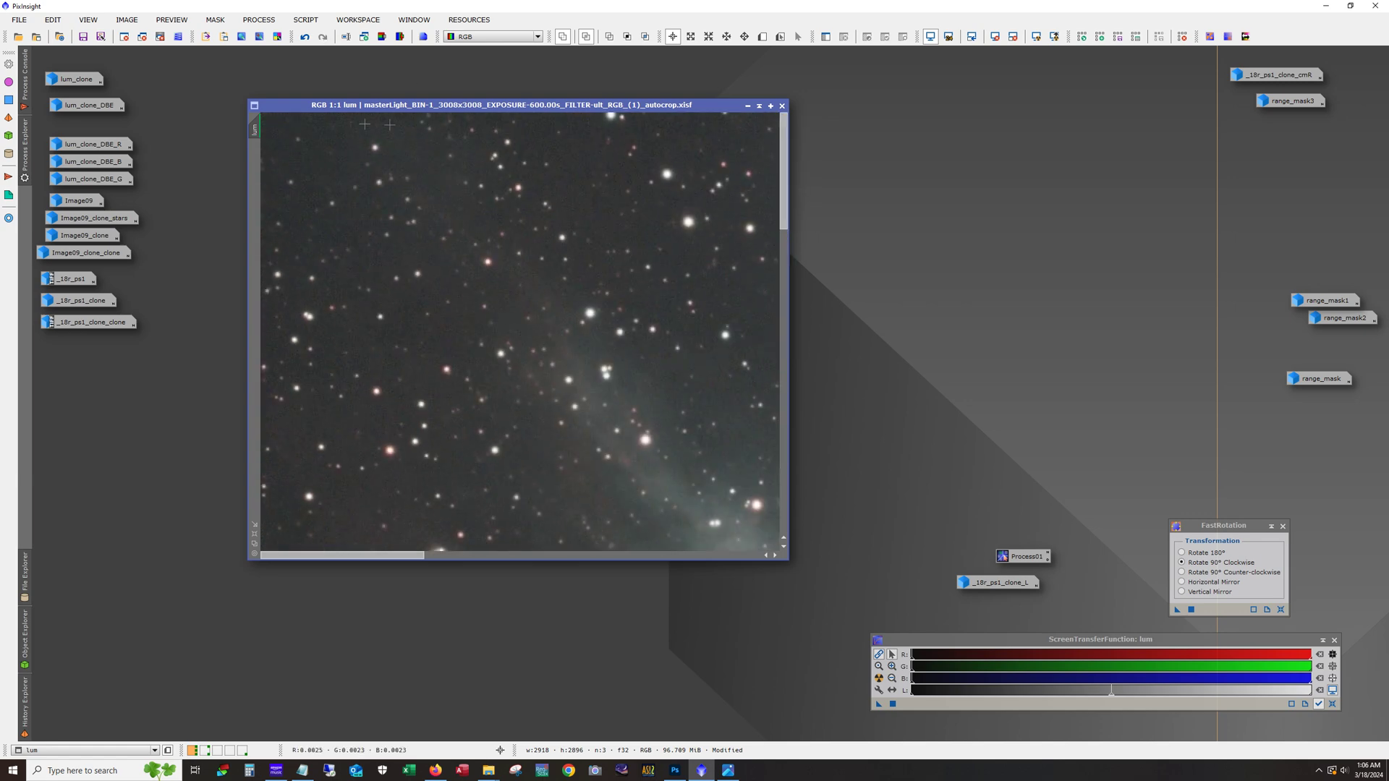
click(306, 39)
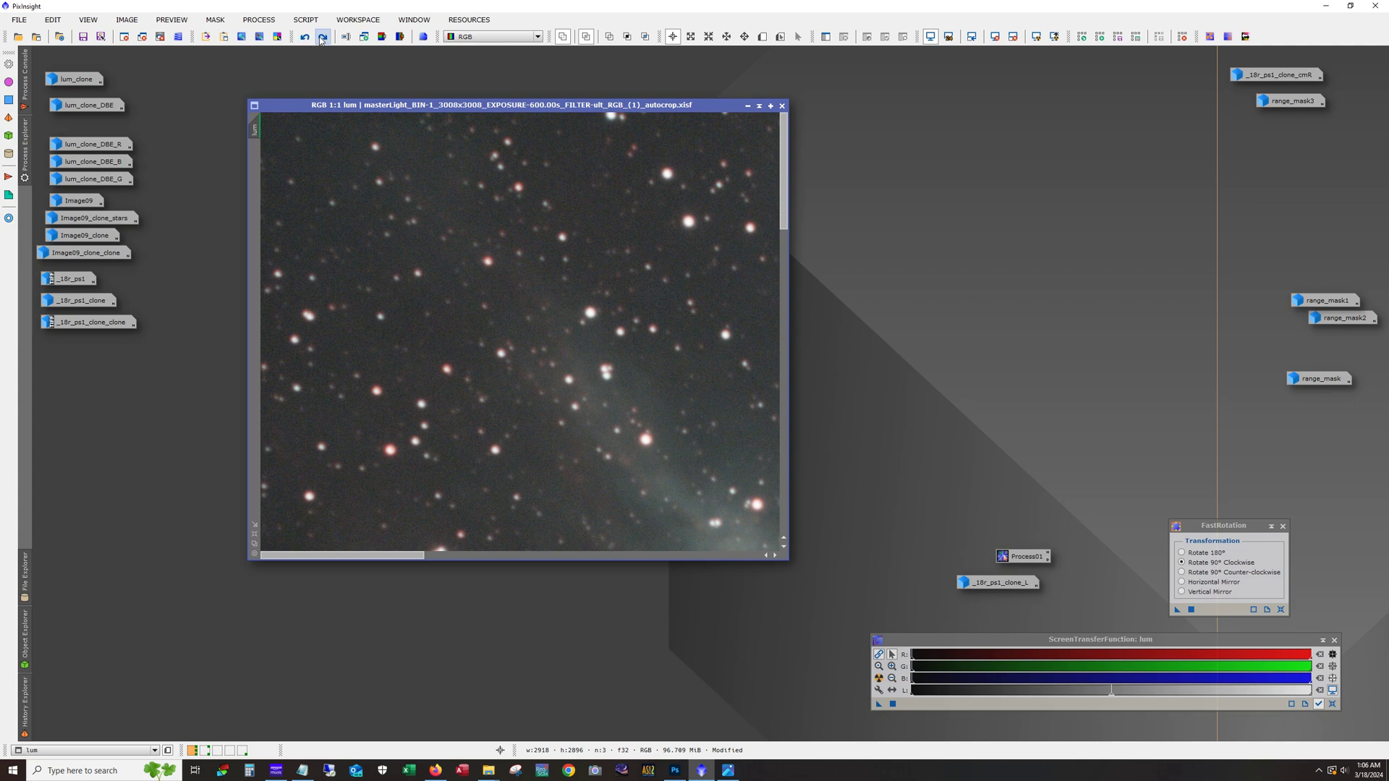
click(323, 37)
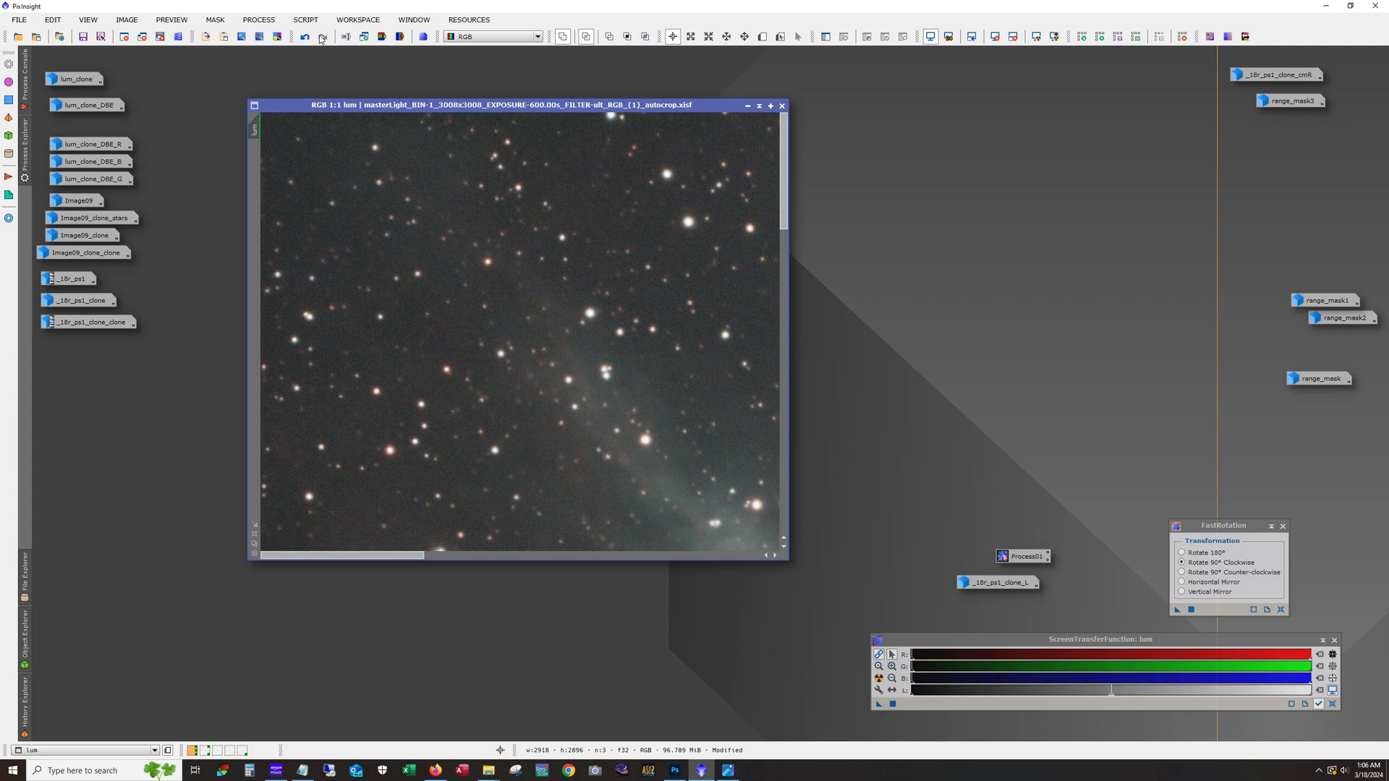
scroll(463, 352, down, 3)
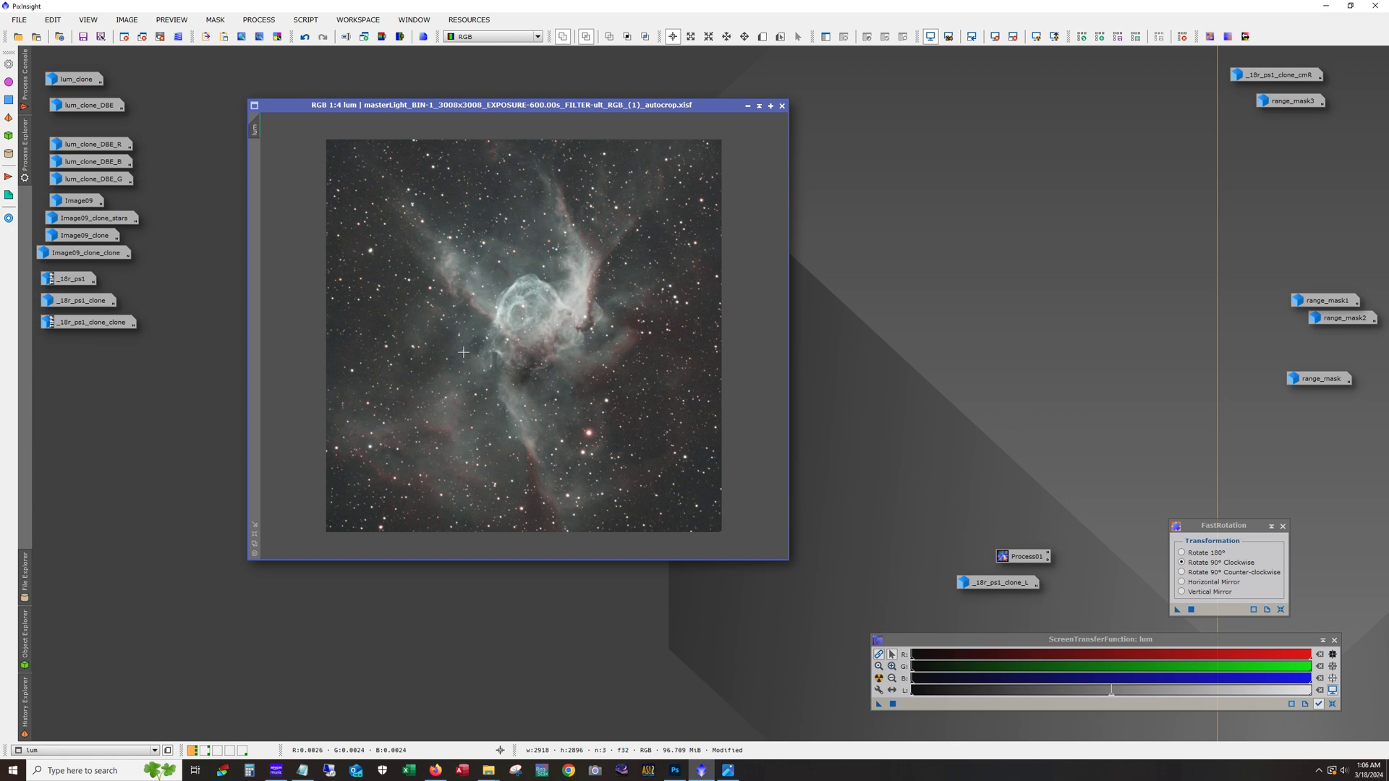
- Minimize lum to a workspace icon, then open GradientCorrection and close it unapplied
click(748, 106)
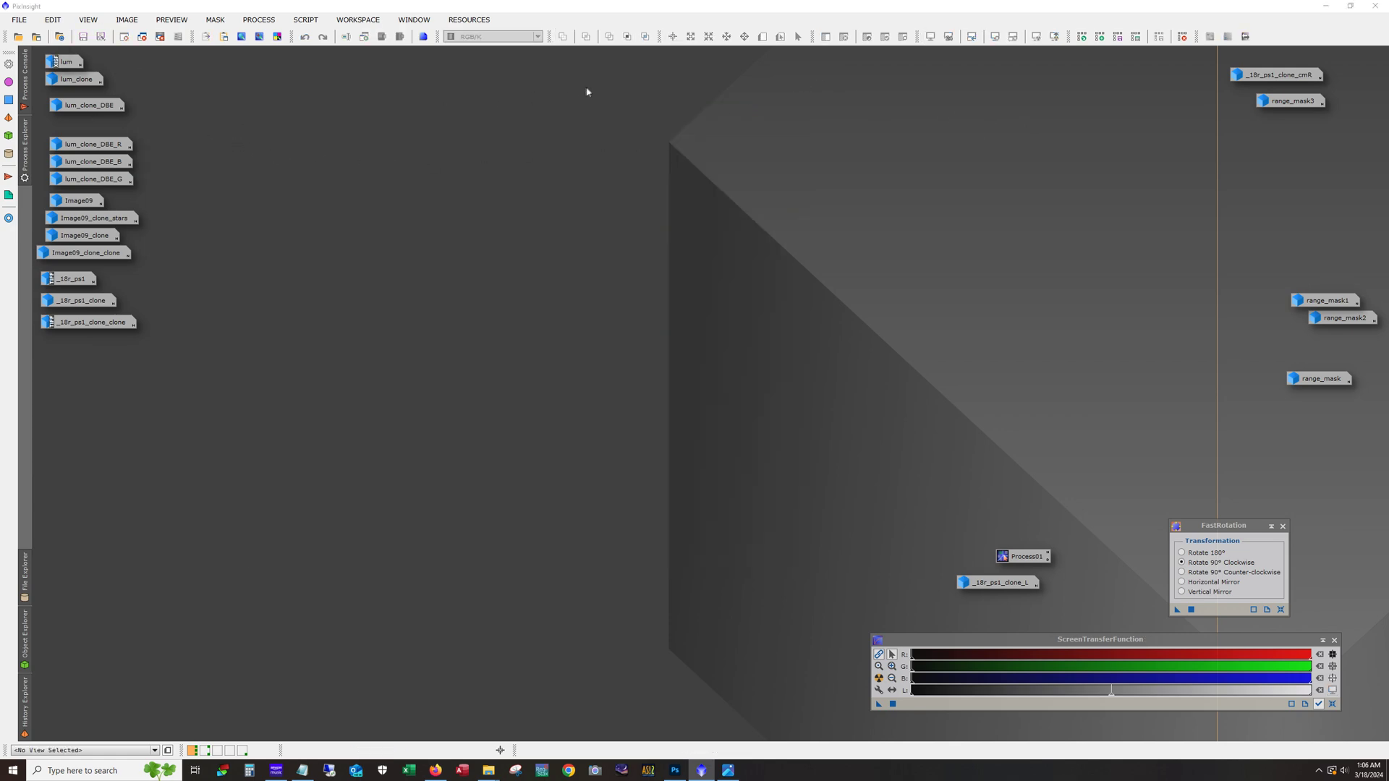
click(259, 20)
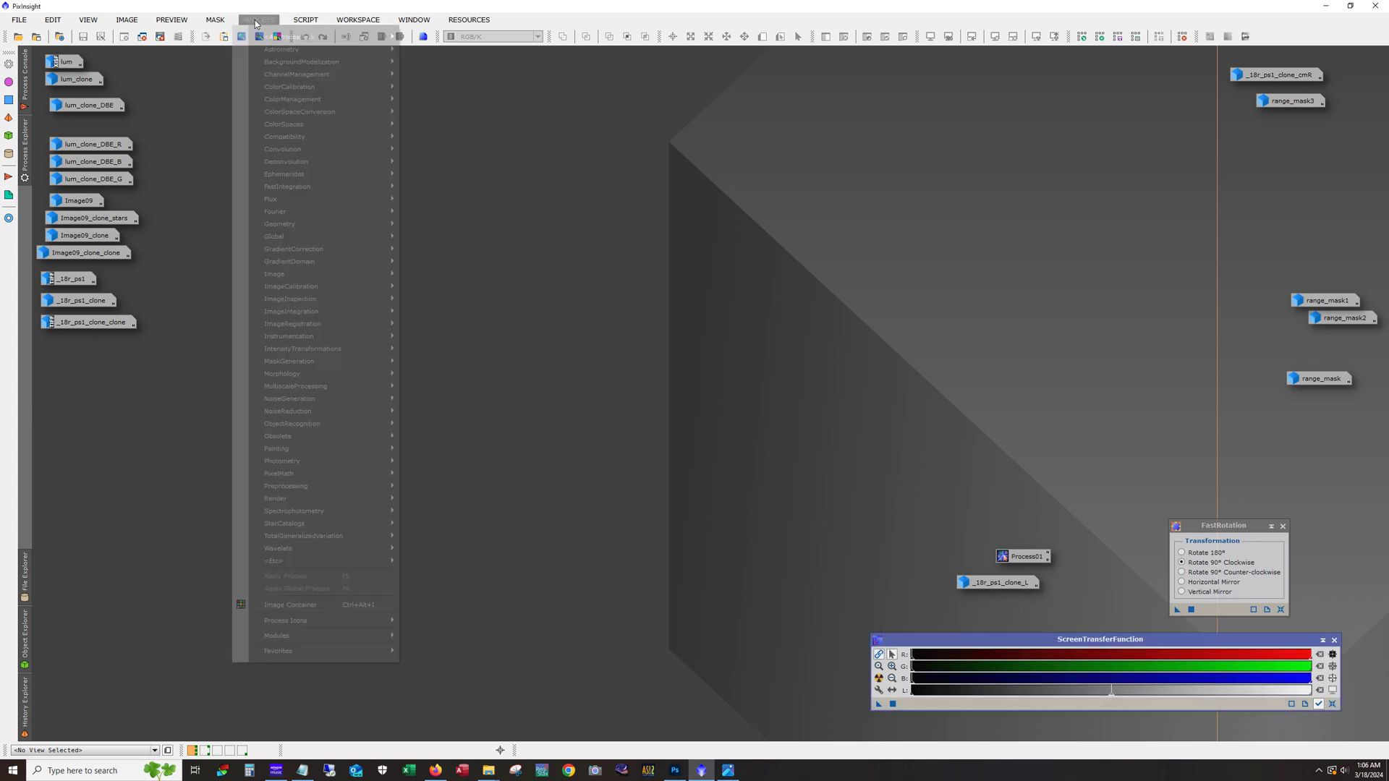
mouse_move(288, 40)
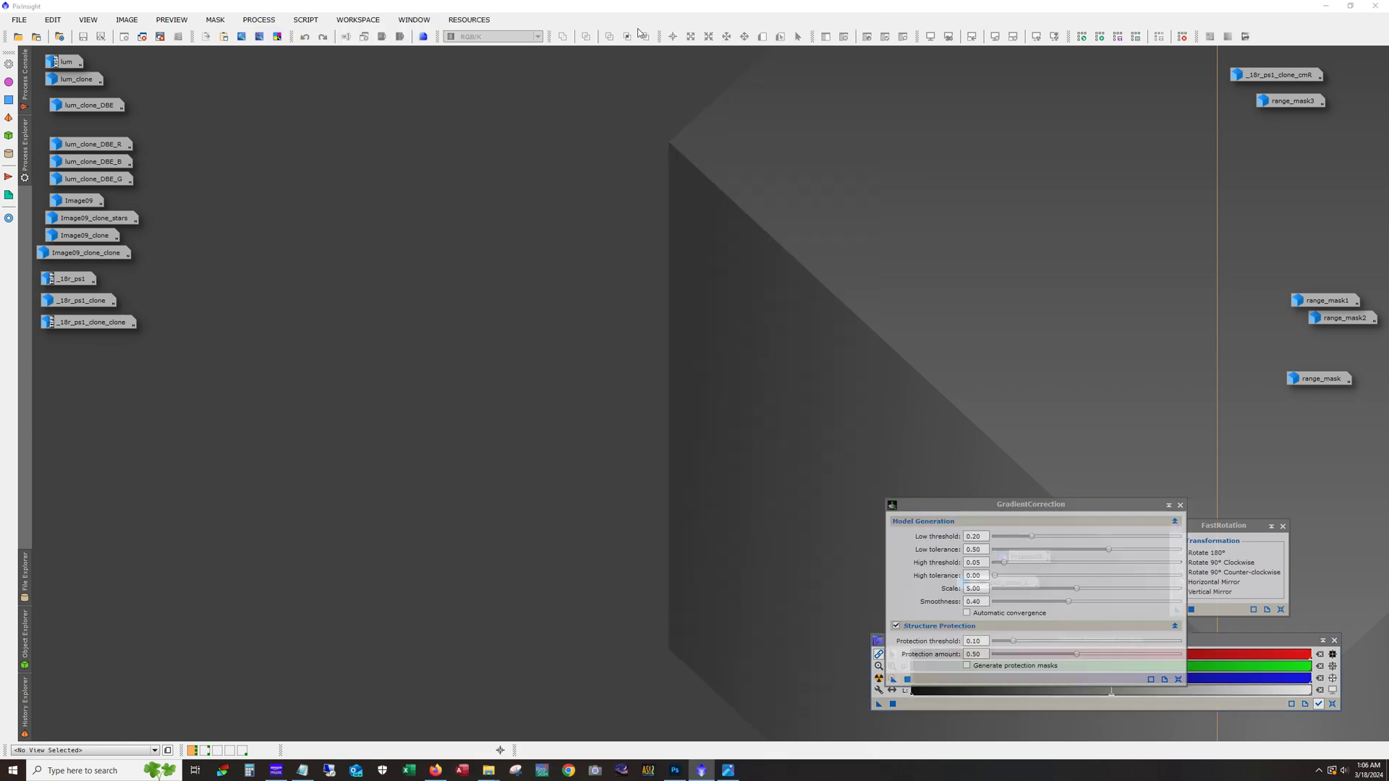
click(683, 27)
drag(1100, 504, 1080, 183)
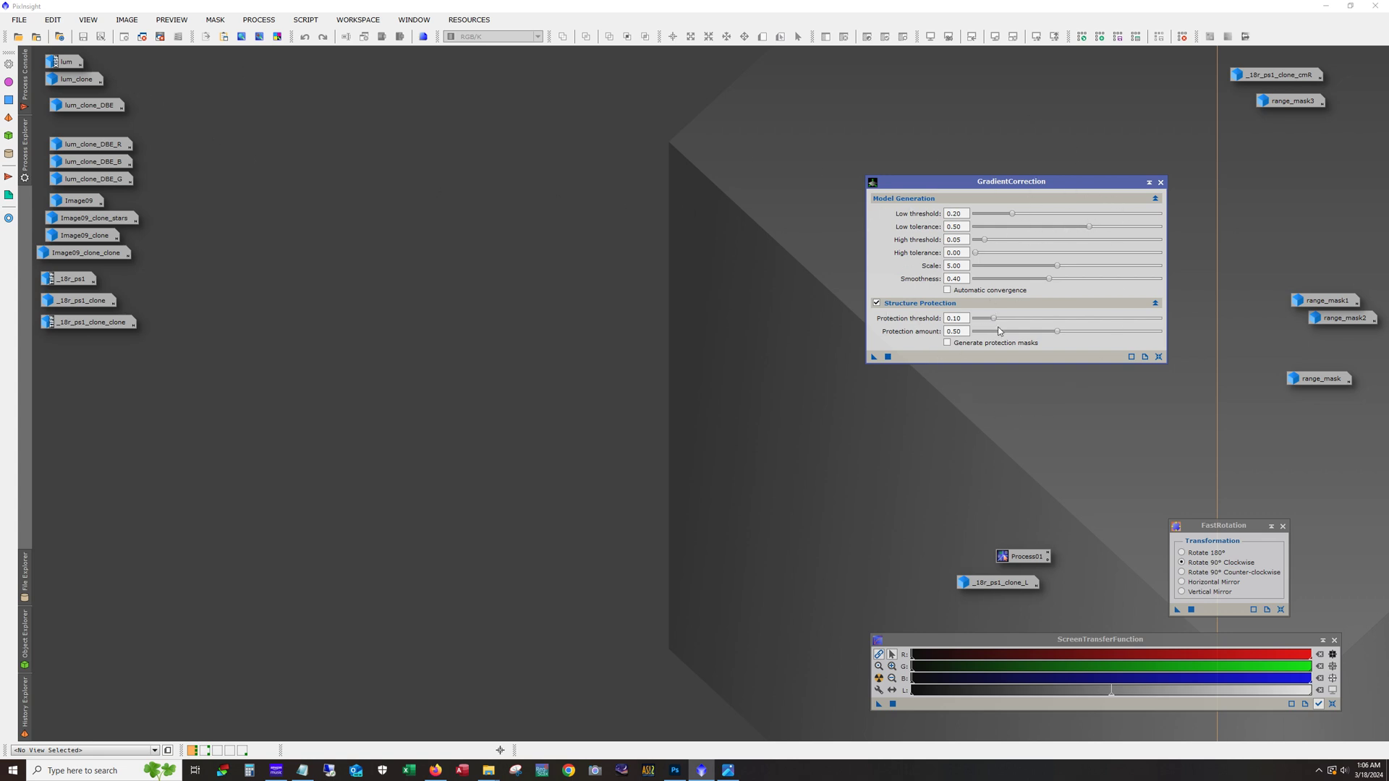
click(1160, 183)
- Open lum_clone_DBE, place lum beside it for comparison, then minimize lum back to an icon
double_click(92, 105)
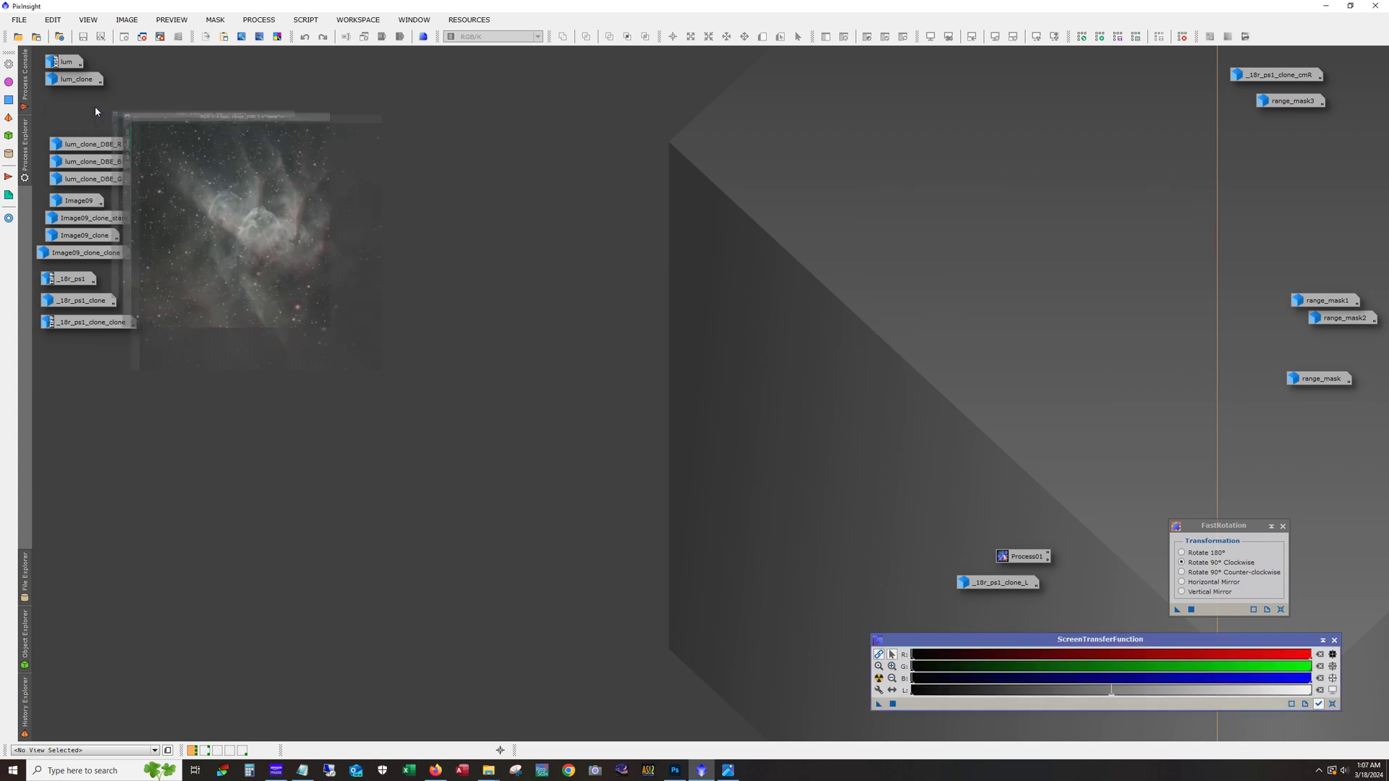
drag(353, 128, 408, 88)
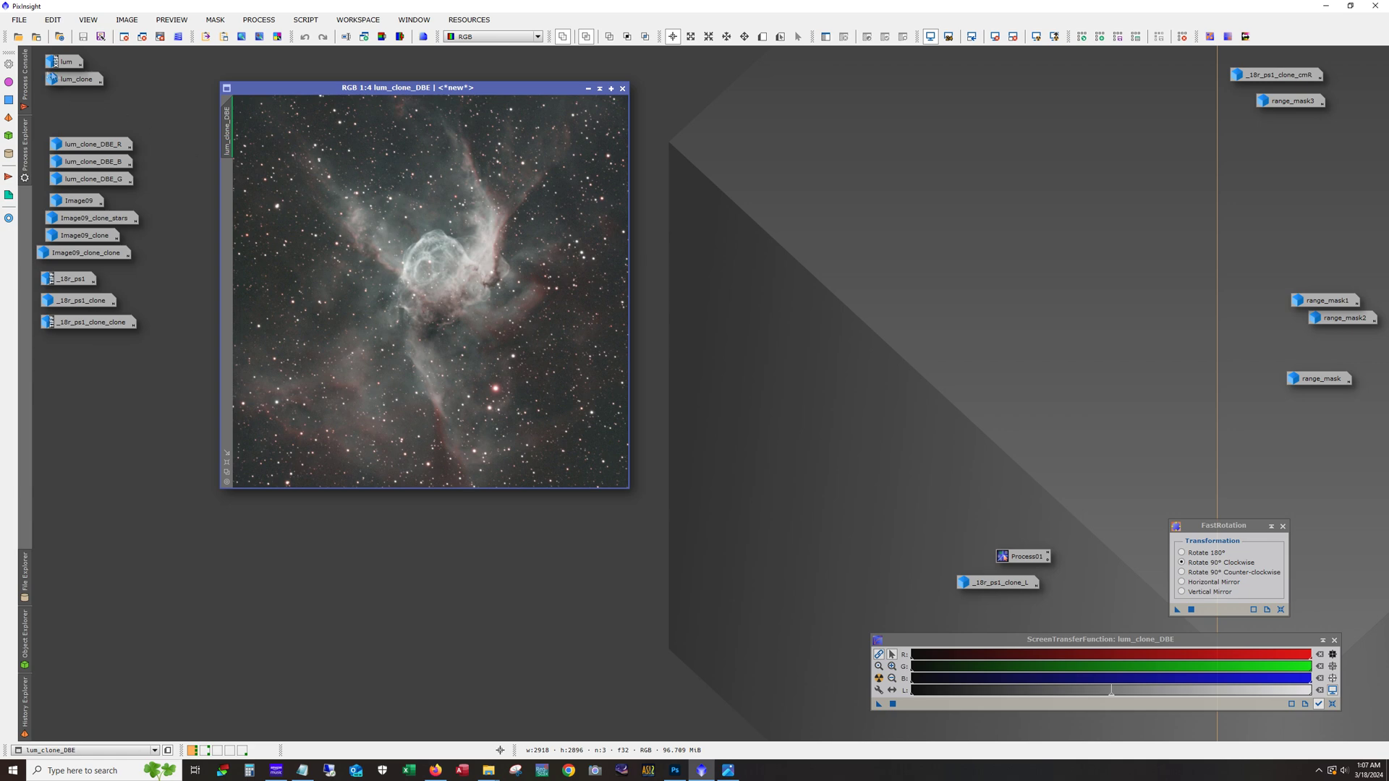
double_click(72, 62)
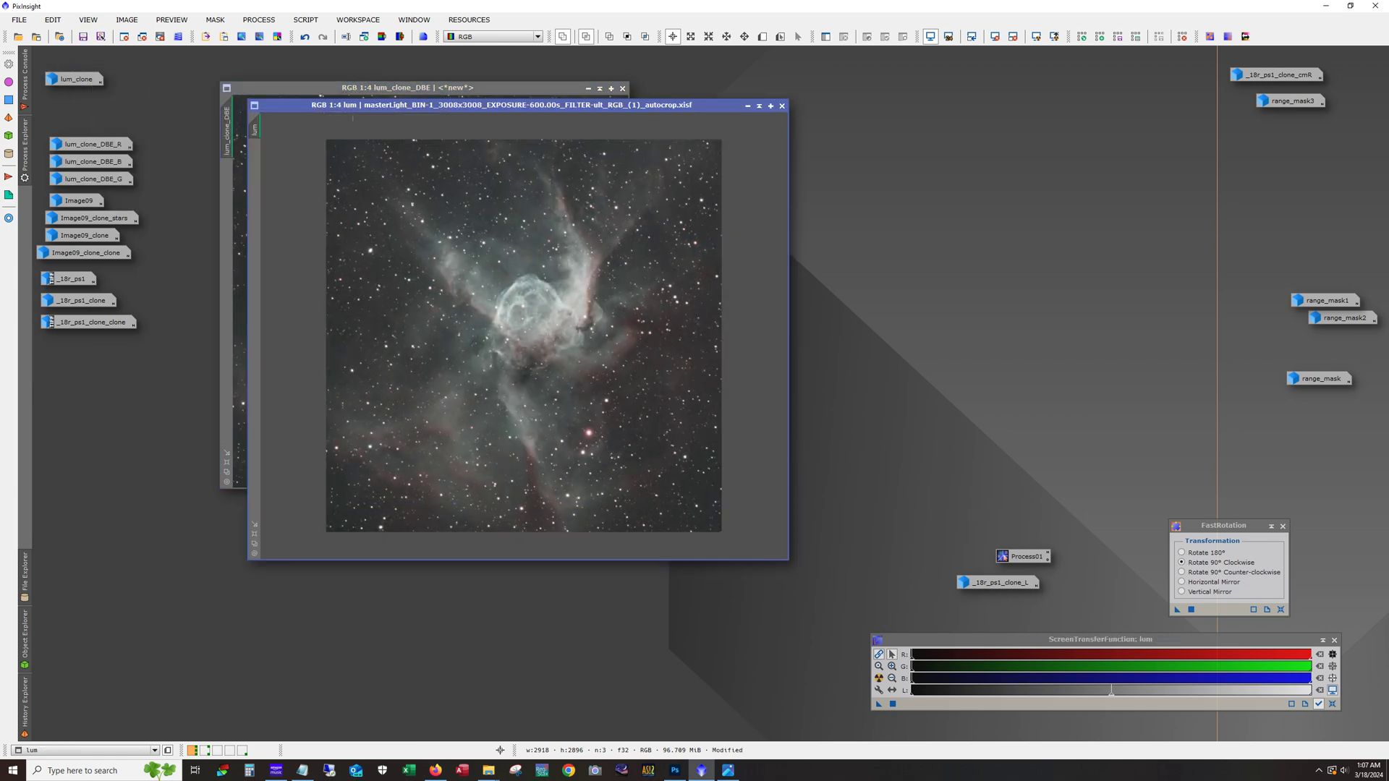
drag(393, 114, 779, 72)
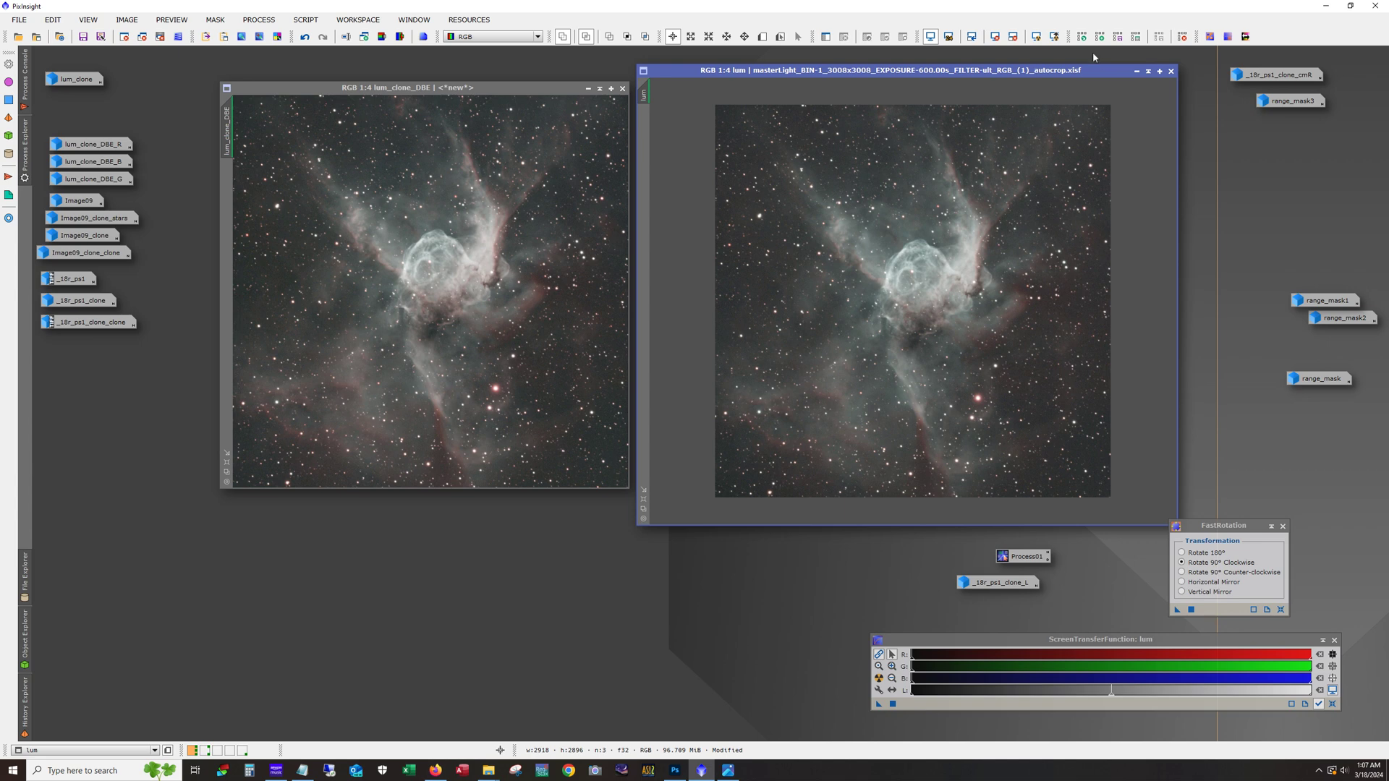
click(1137, 72)
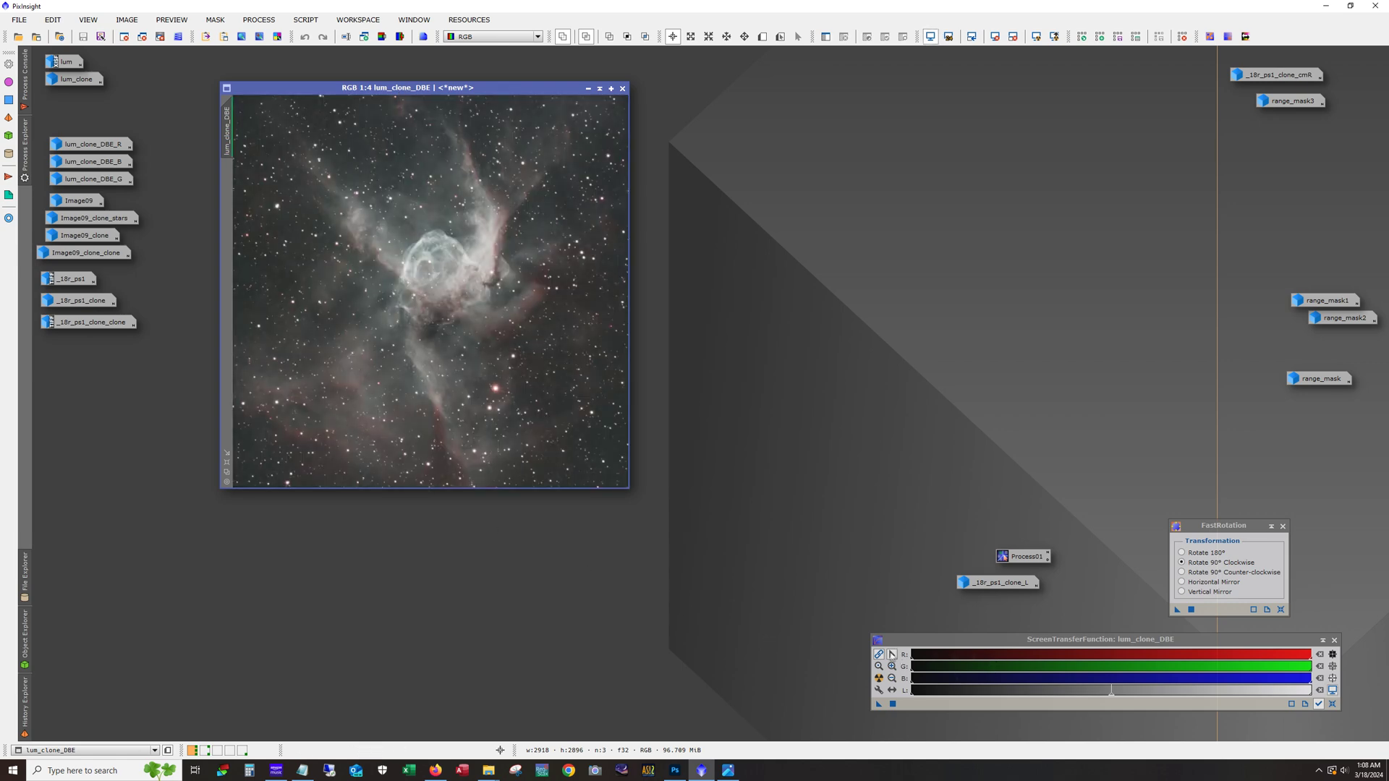
- Apply an automatic screen stretch to lum_clone_DBE and move the stretch settings left
click(882, 662)
click(879, 678)
click(879, 678)
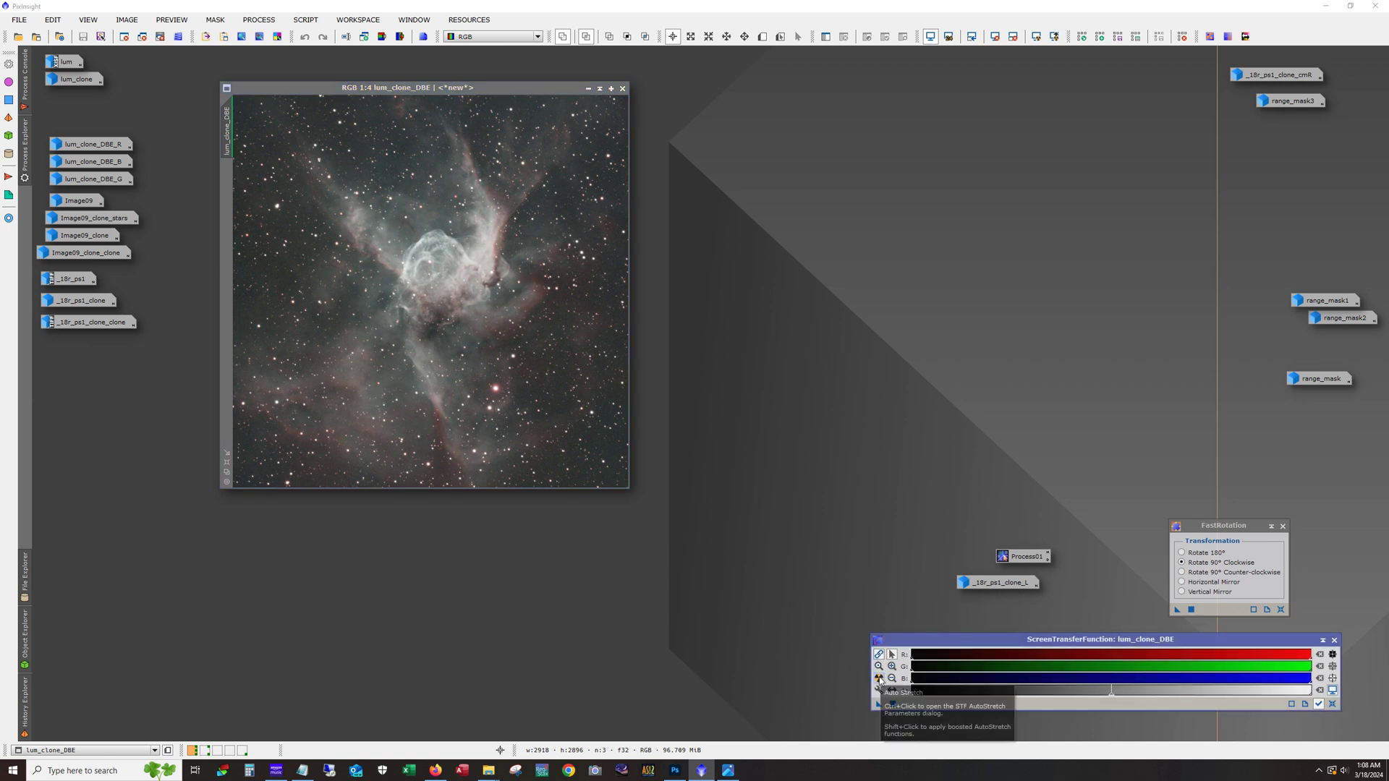
click(879, 678)
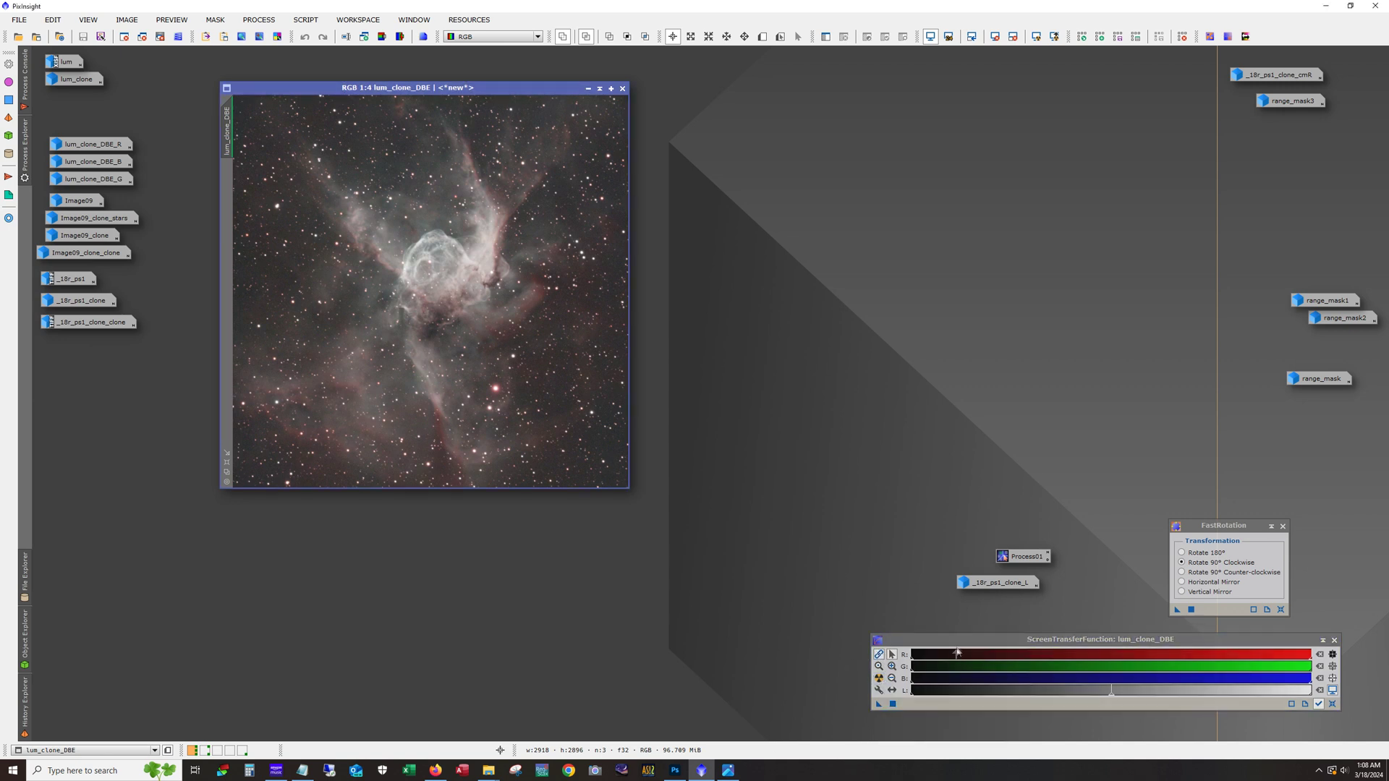
drag(955, 639, 723, 624)
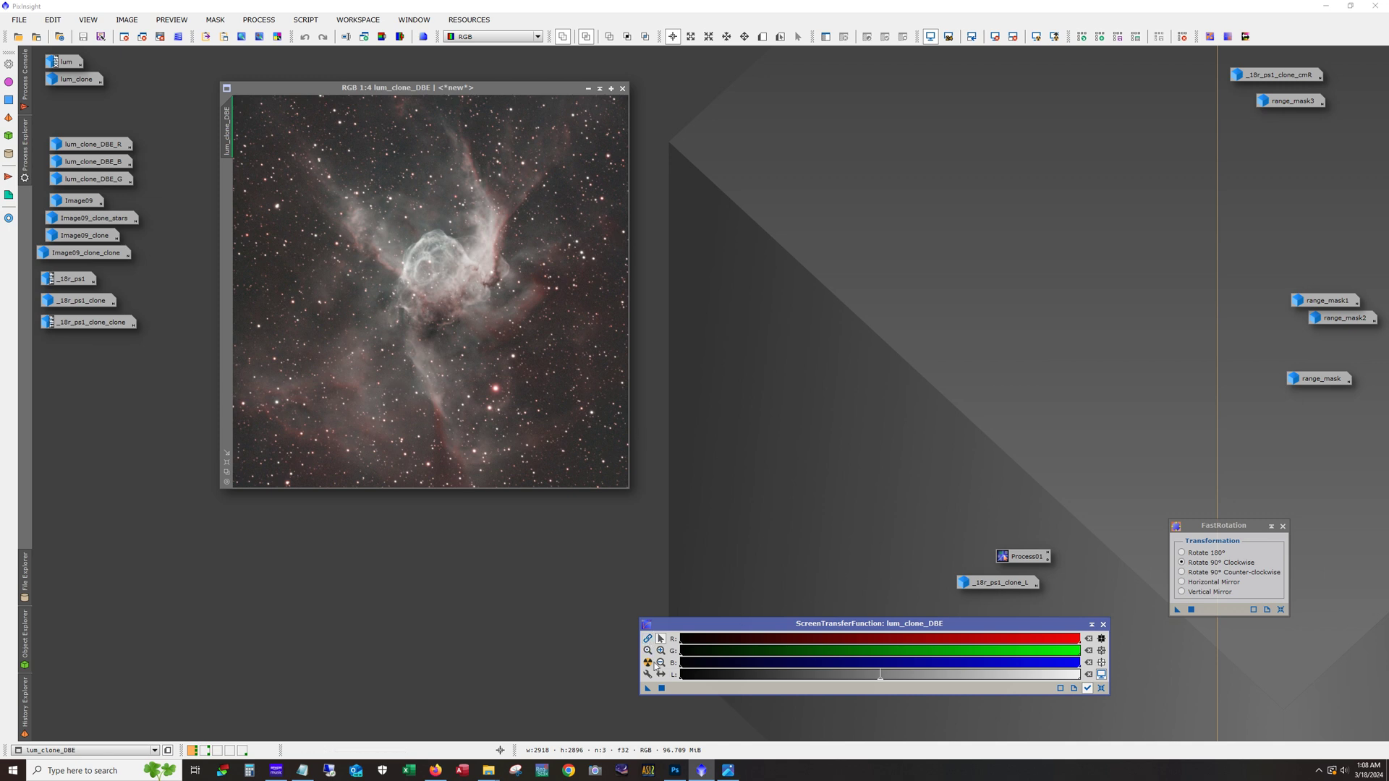
click(866, 487)
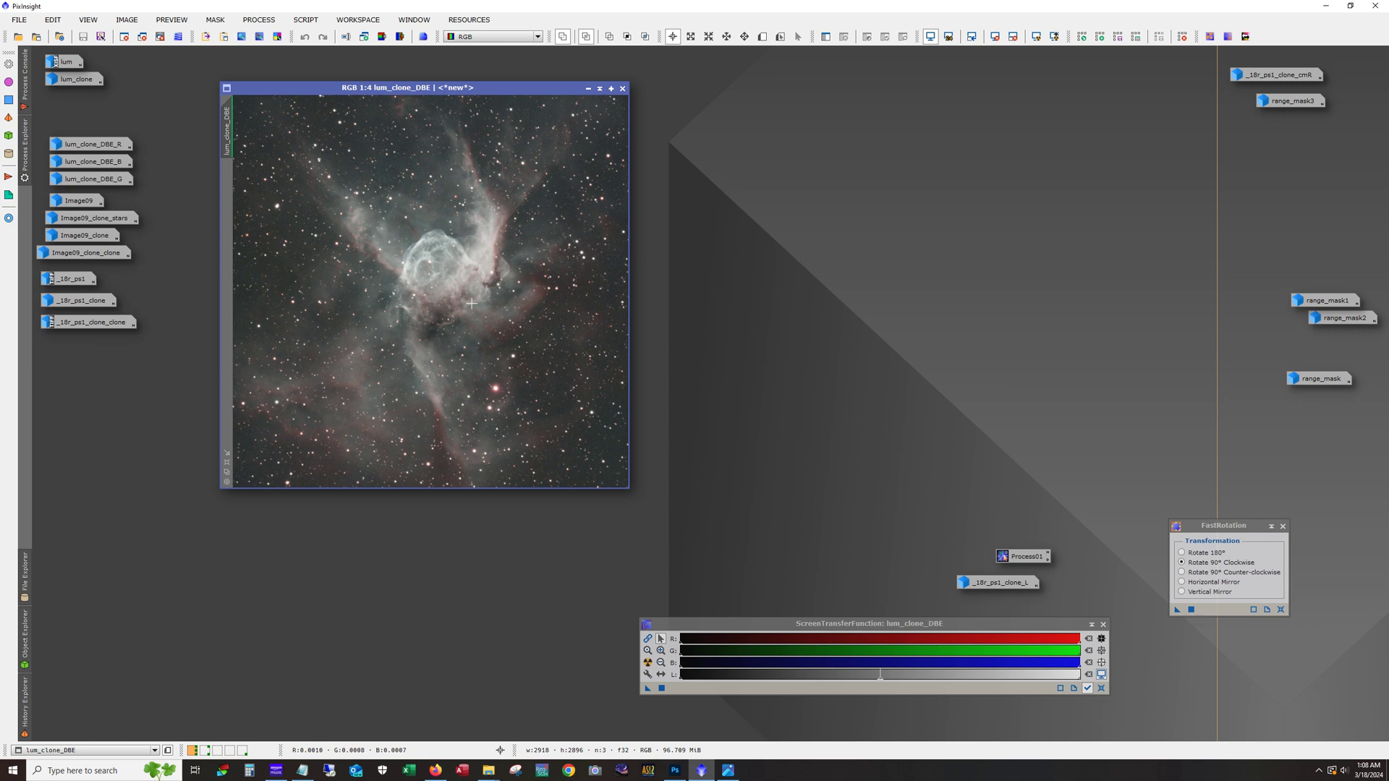
- Open GeneralizedHyperbolicStretch and enable Link RGB channels in the screen stretch
click(258, 19)
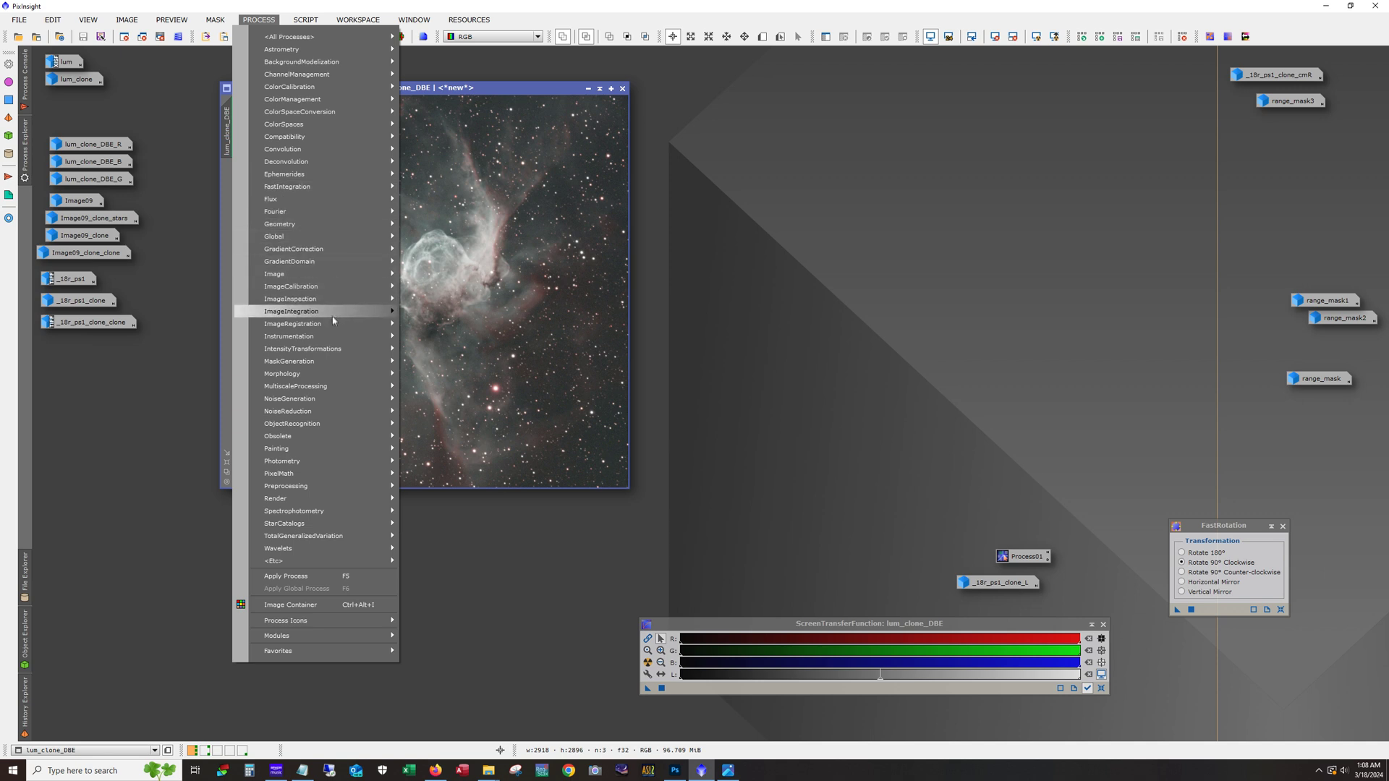
mouse_move(345, 352)
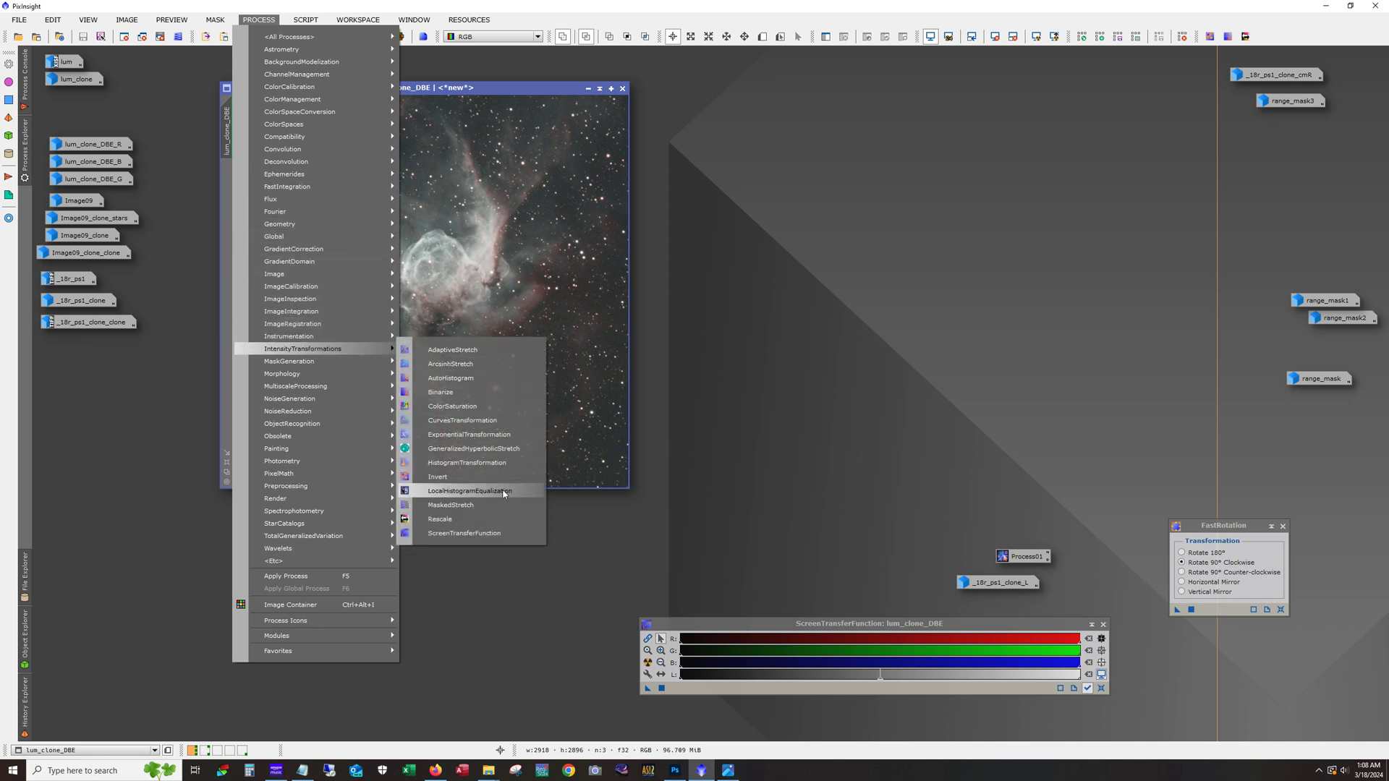
click(503, 450)
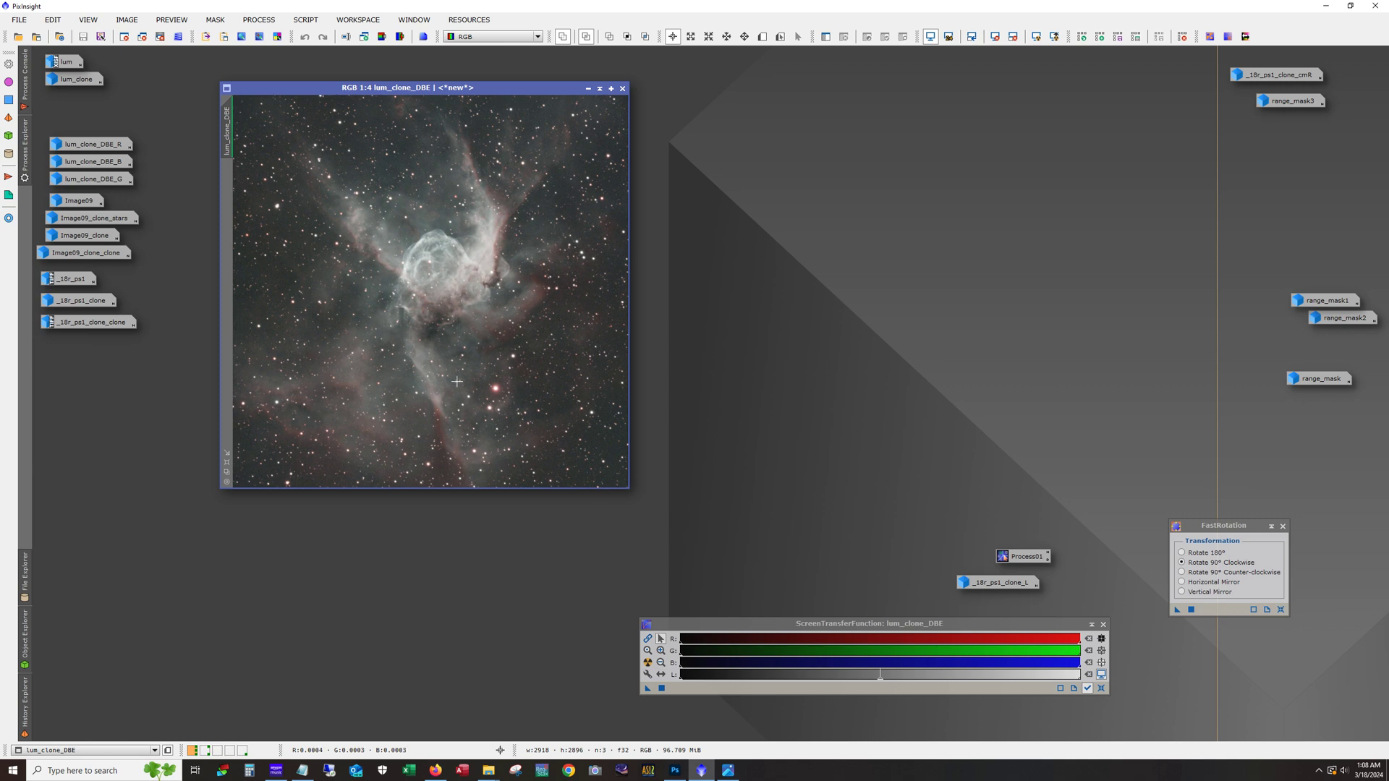
click(649, 639)
click(647, 663)
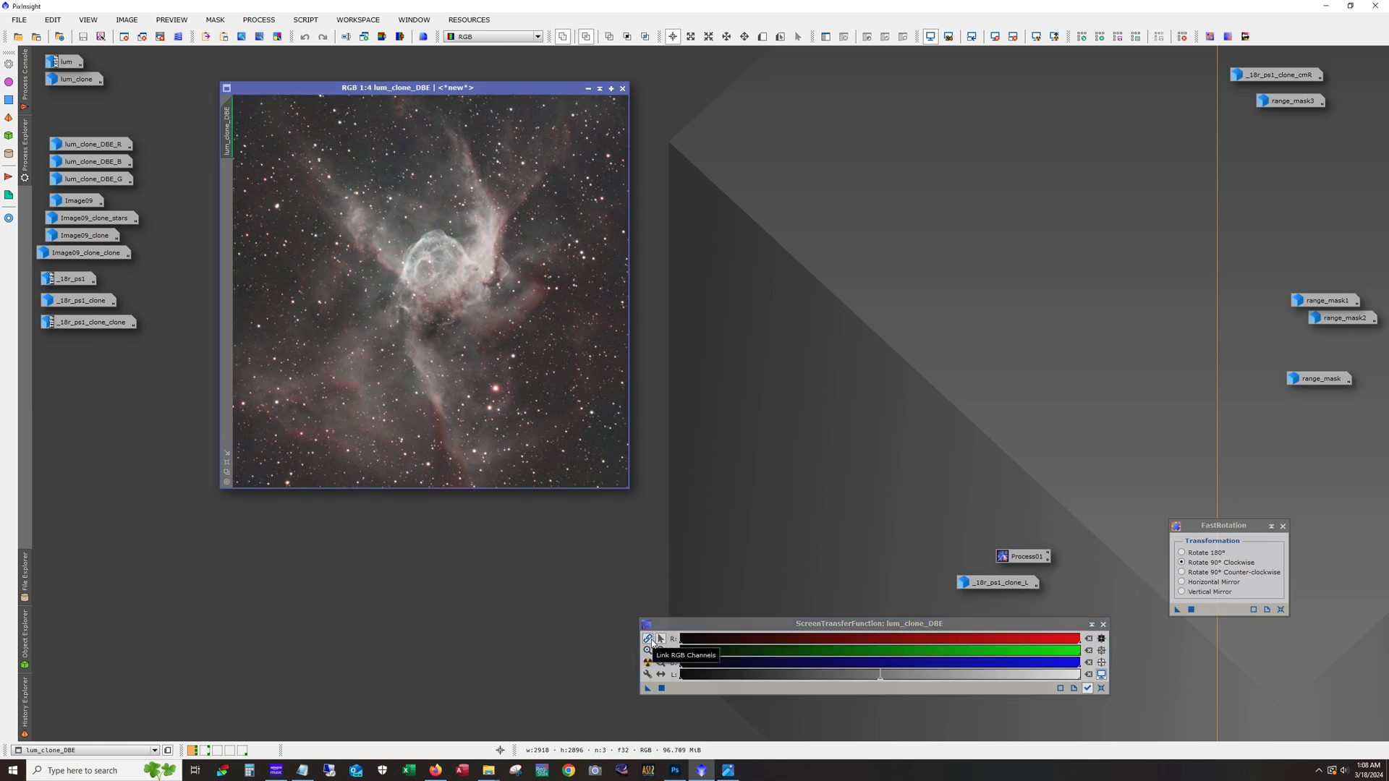
- Iconize lum_clone_DBE and open its R, B and G channel images side by side
click(612, 89)
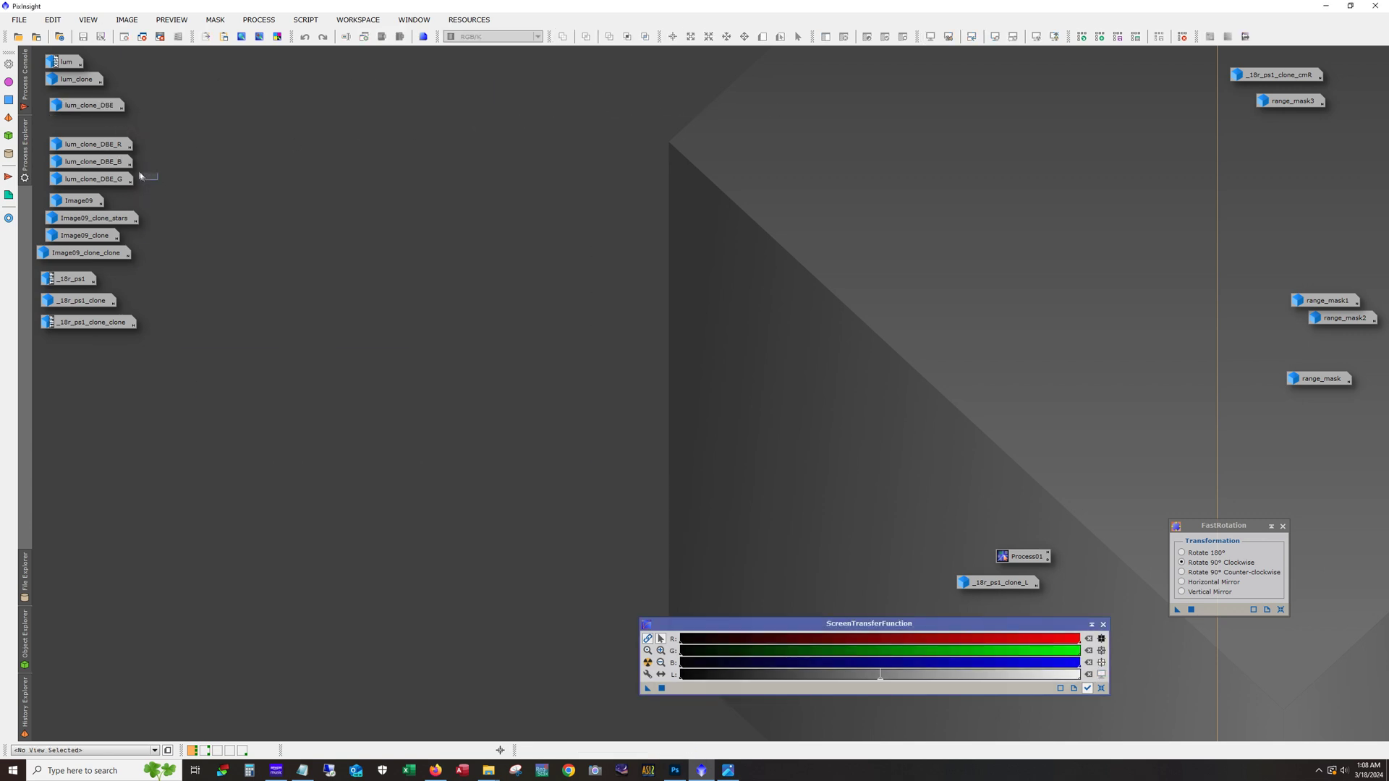
drag(140, 175, 125, 145)
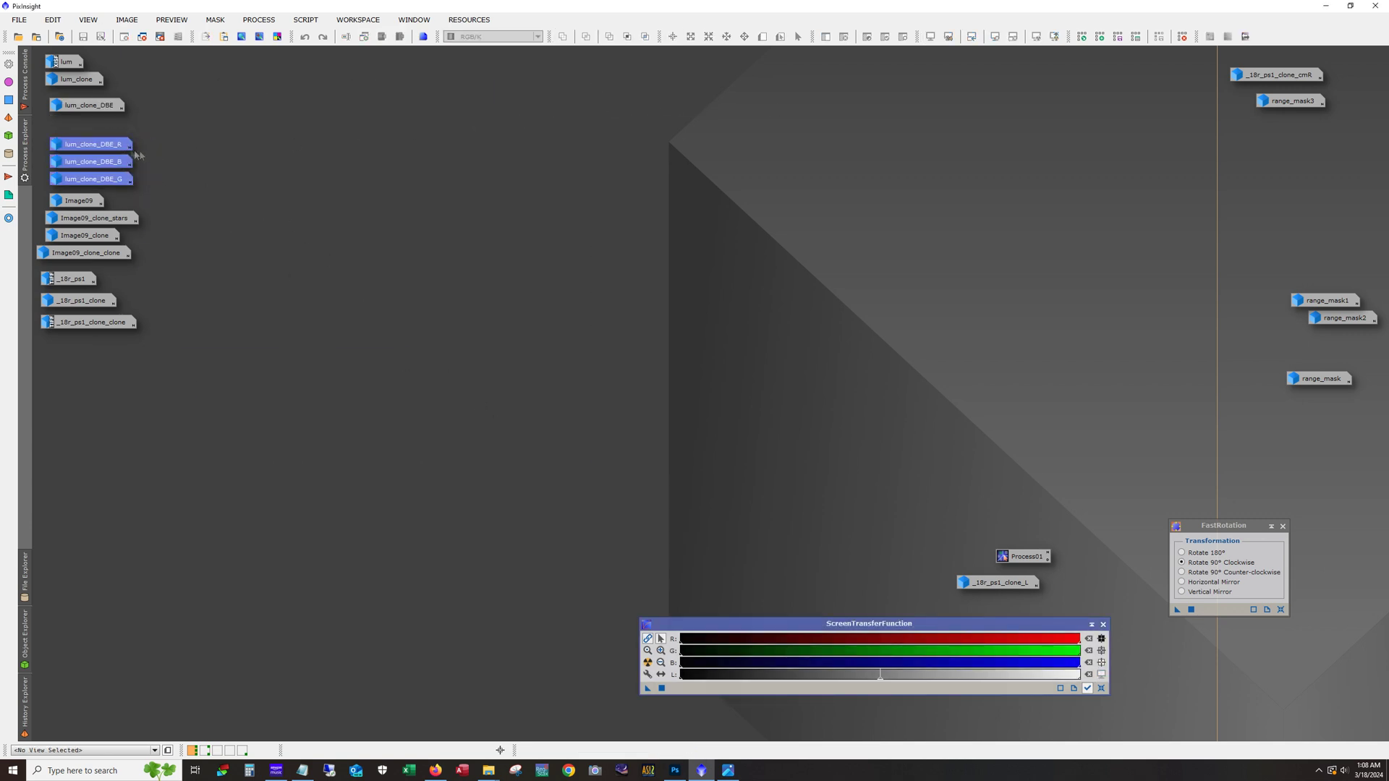
double_click(98, 144)
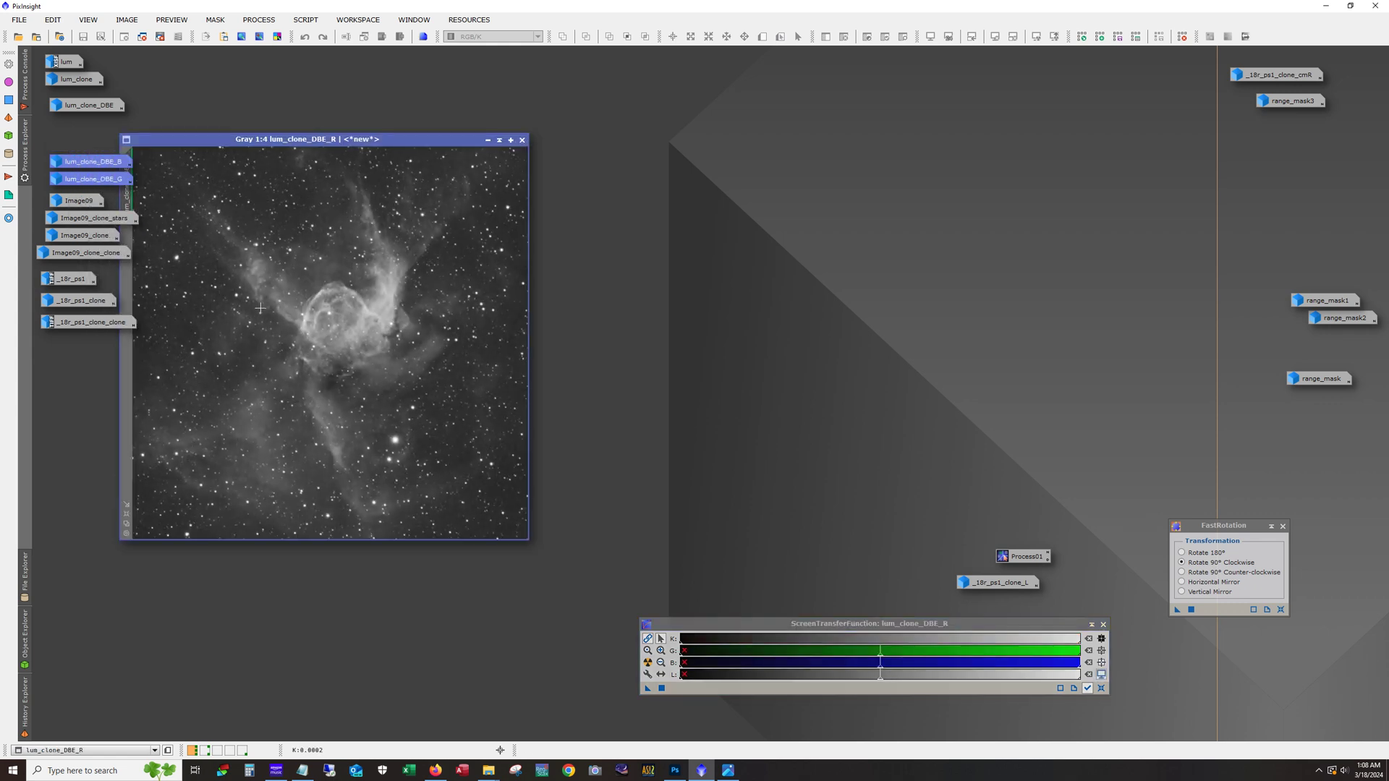
double_click(86, 107)
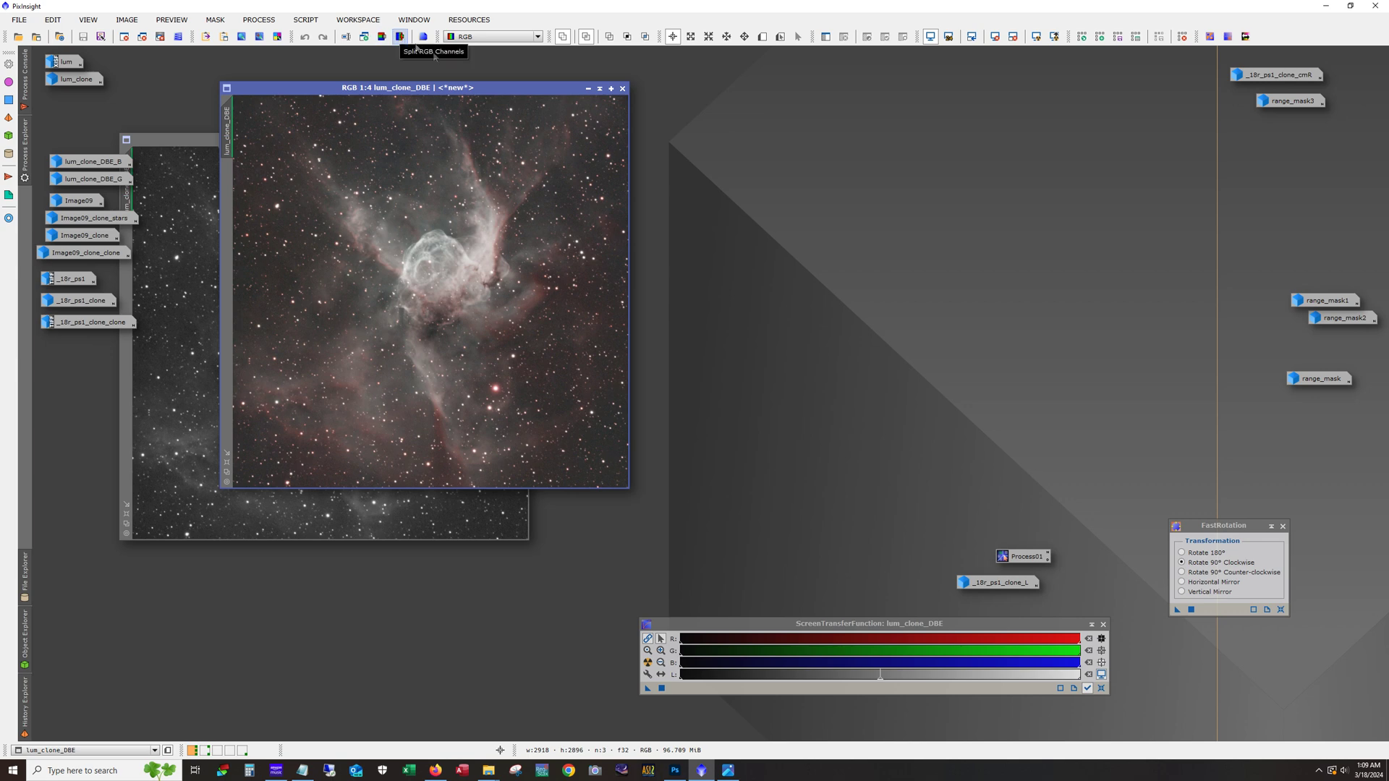
click(588, 88)
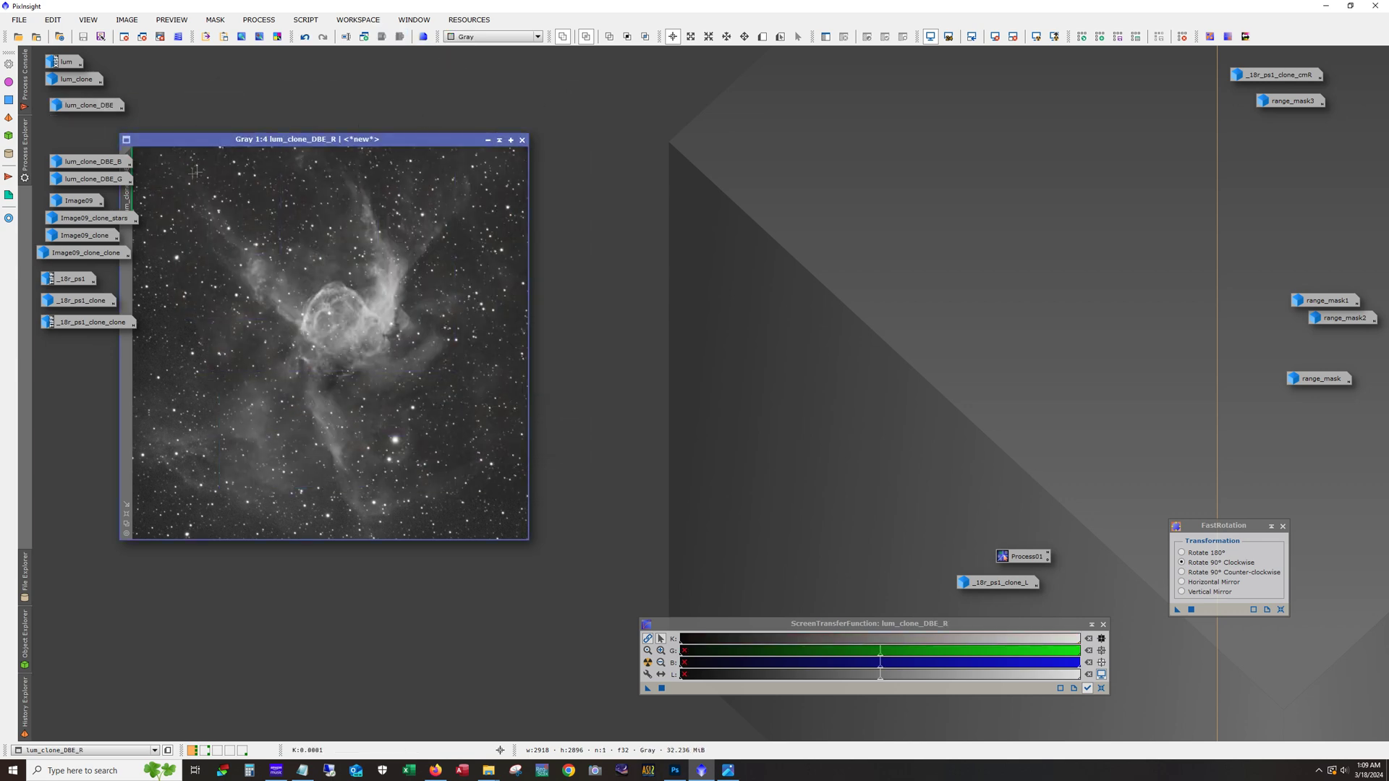
double_click(101, 162)
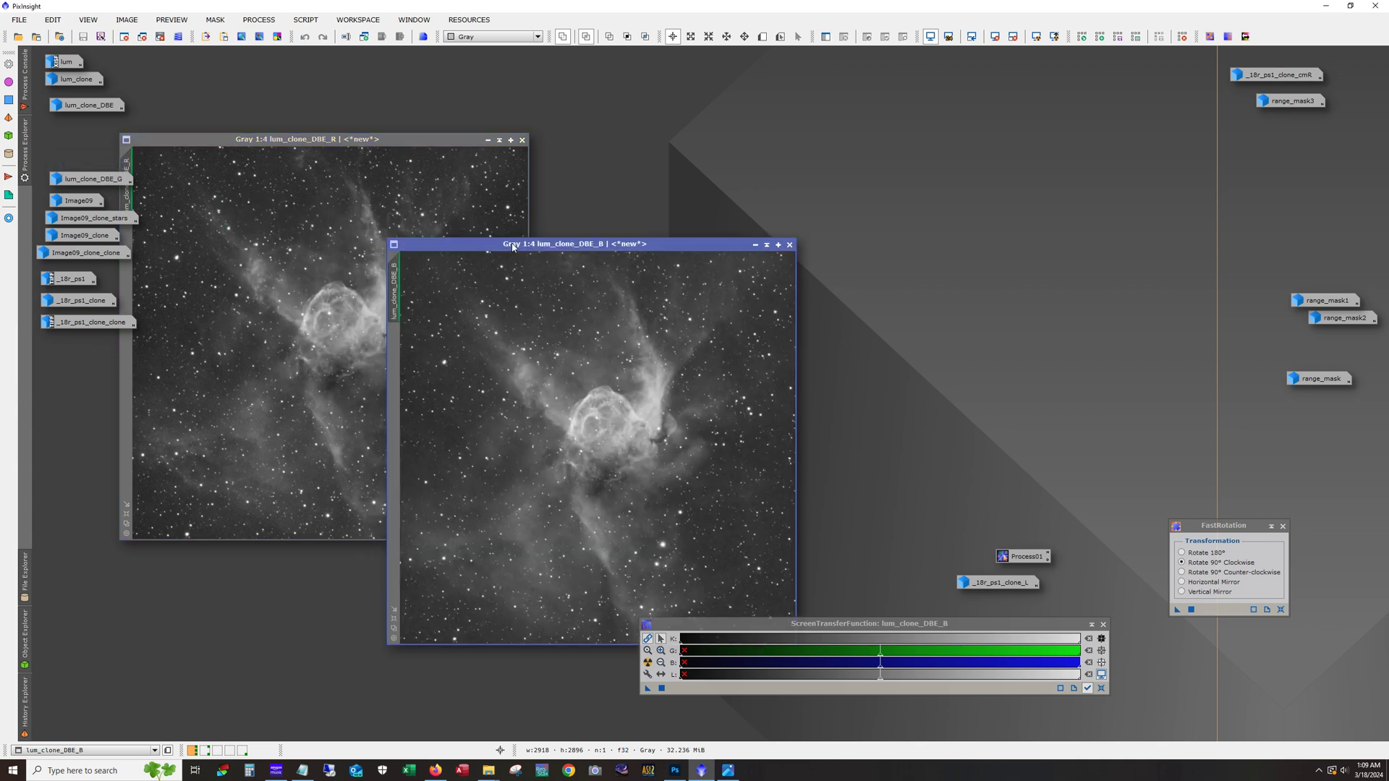
drag(513, 247, 417, 174)
double_click(111, 182)
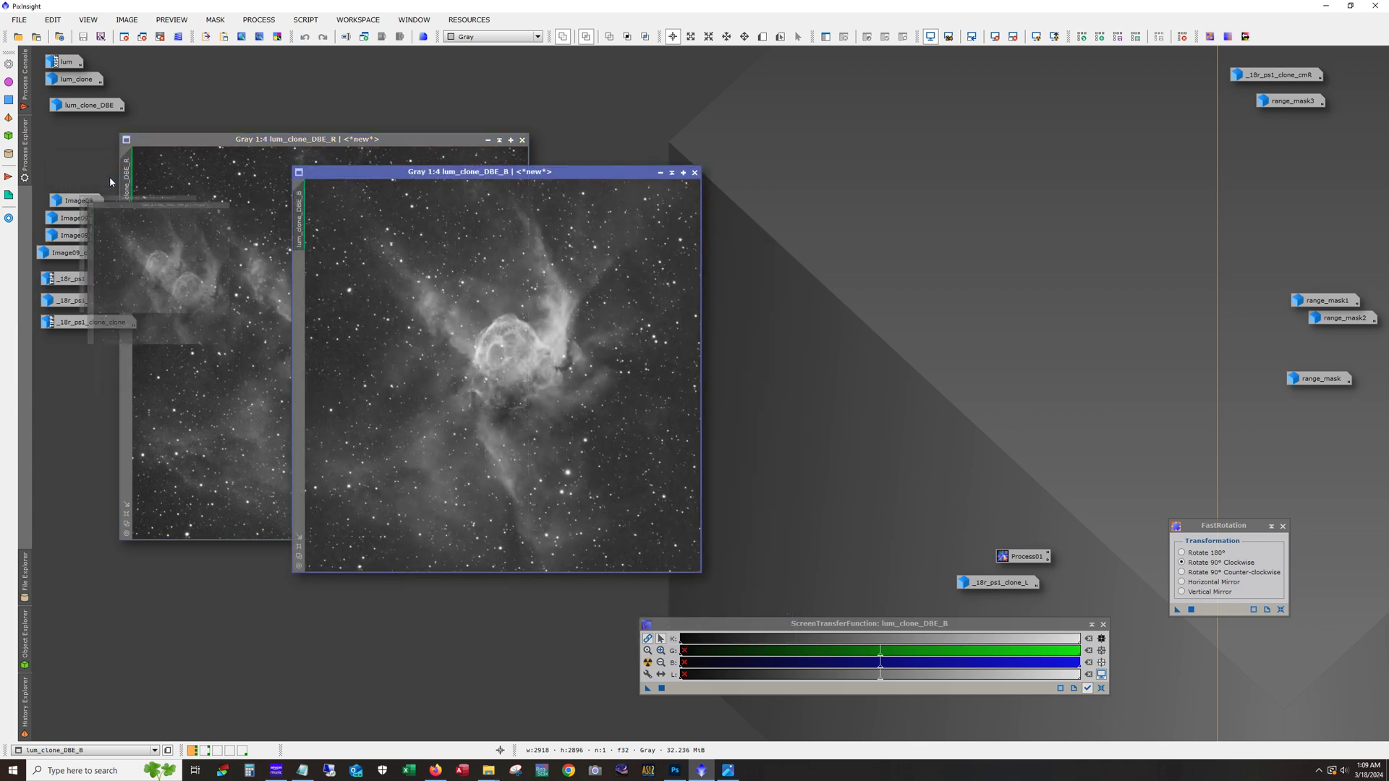
- Move G to the upper right and open LinearFit with lum_clone_DBE_B as reference
drag(382, 243, 884, 98)
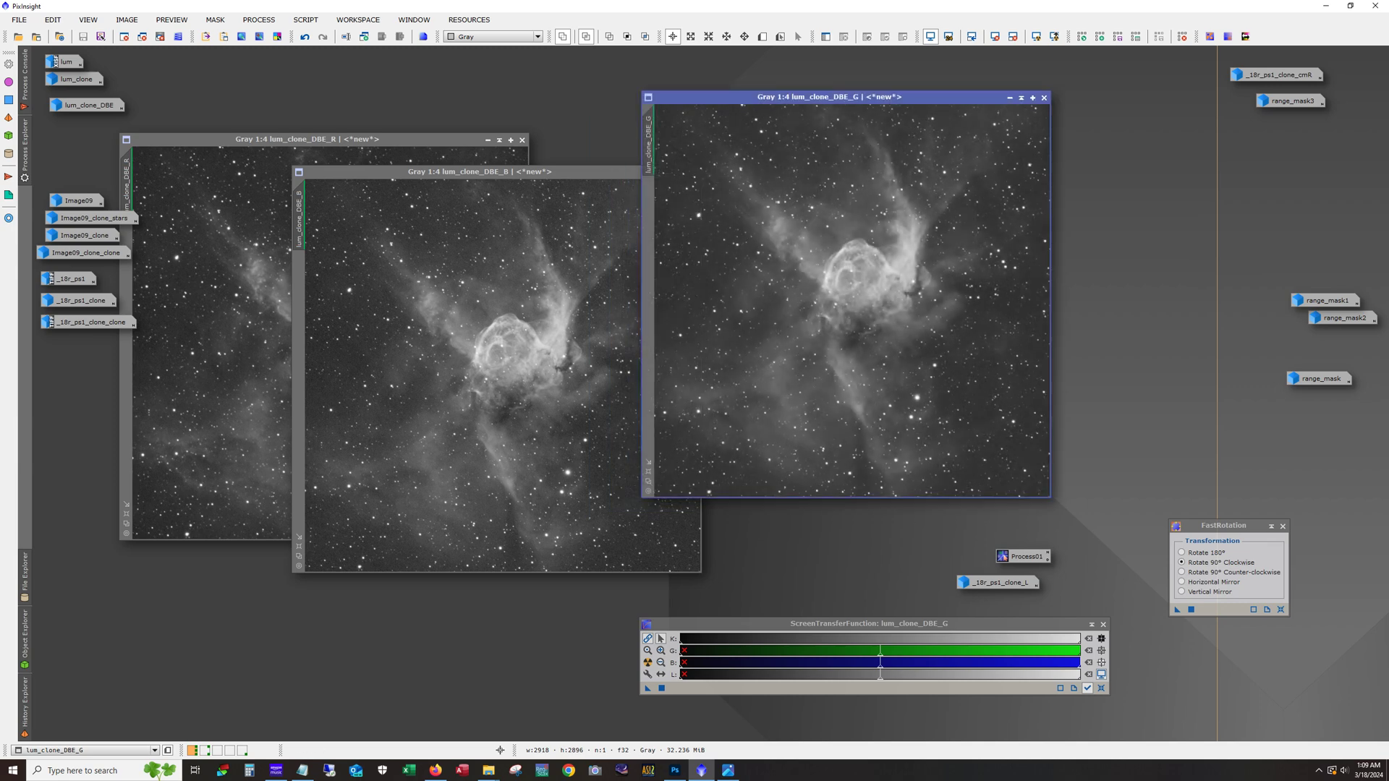
click(582, 310)
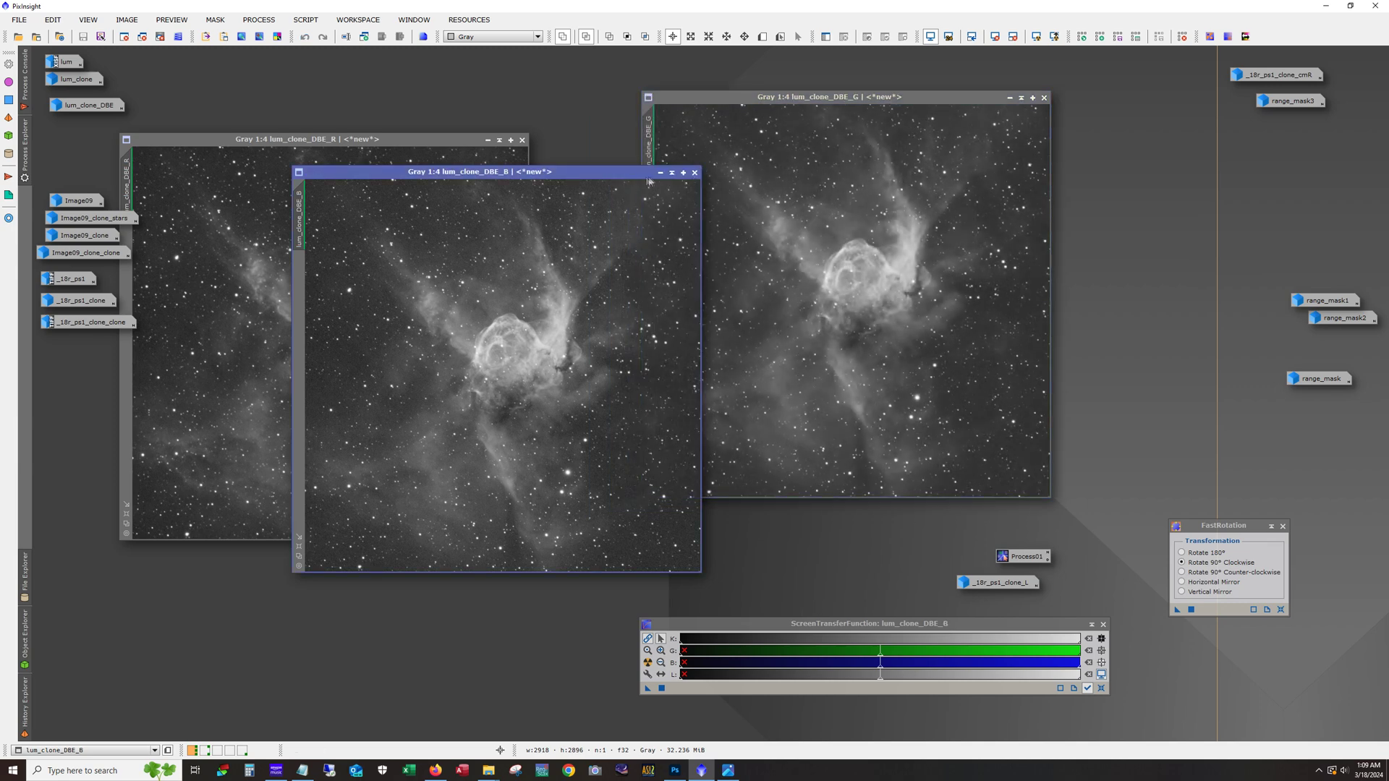
click(262, 19)
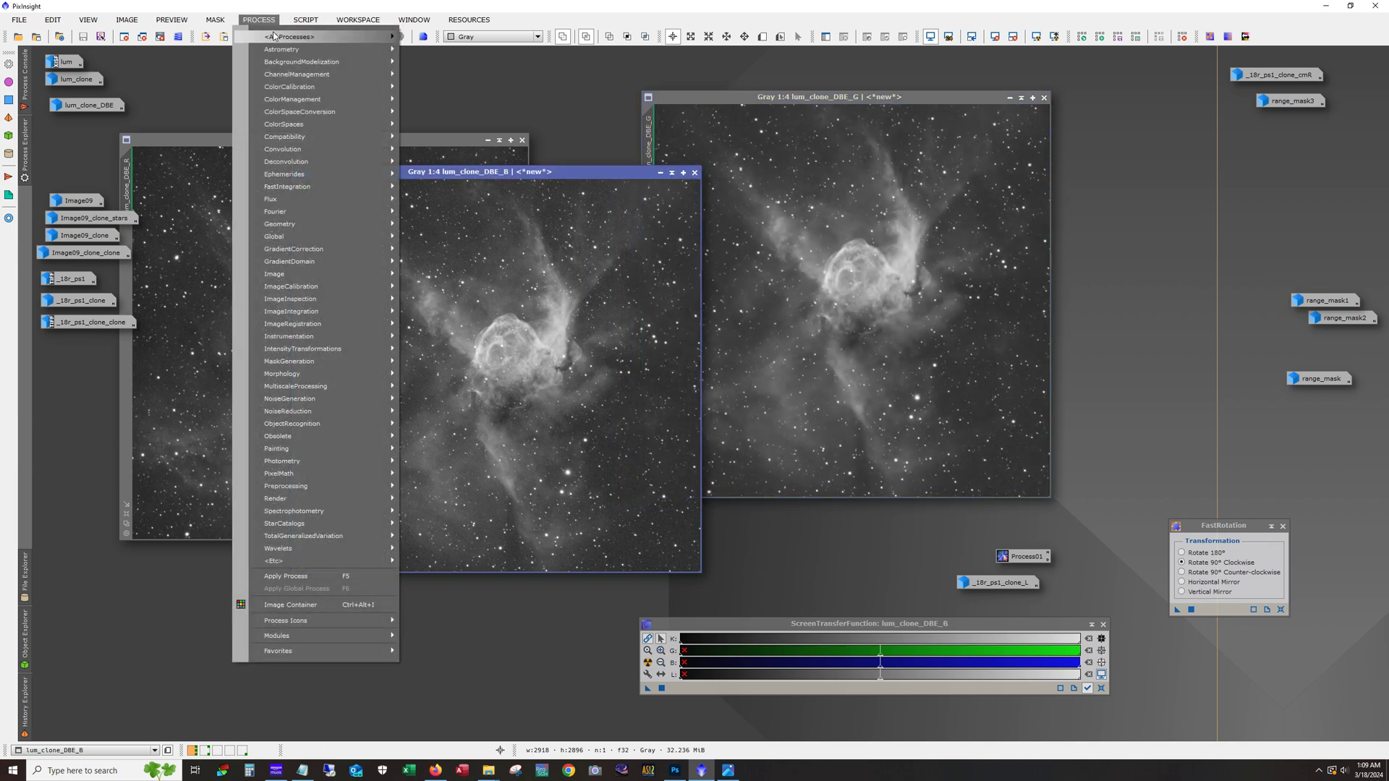
mouse_move(275, 36)
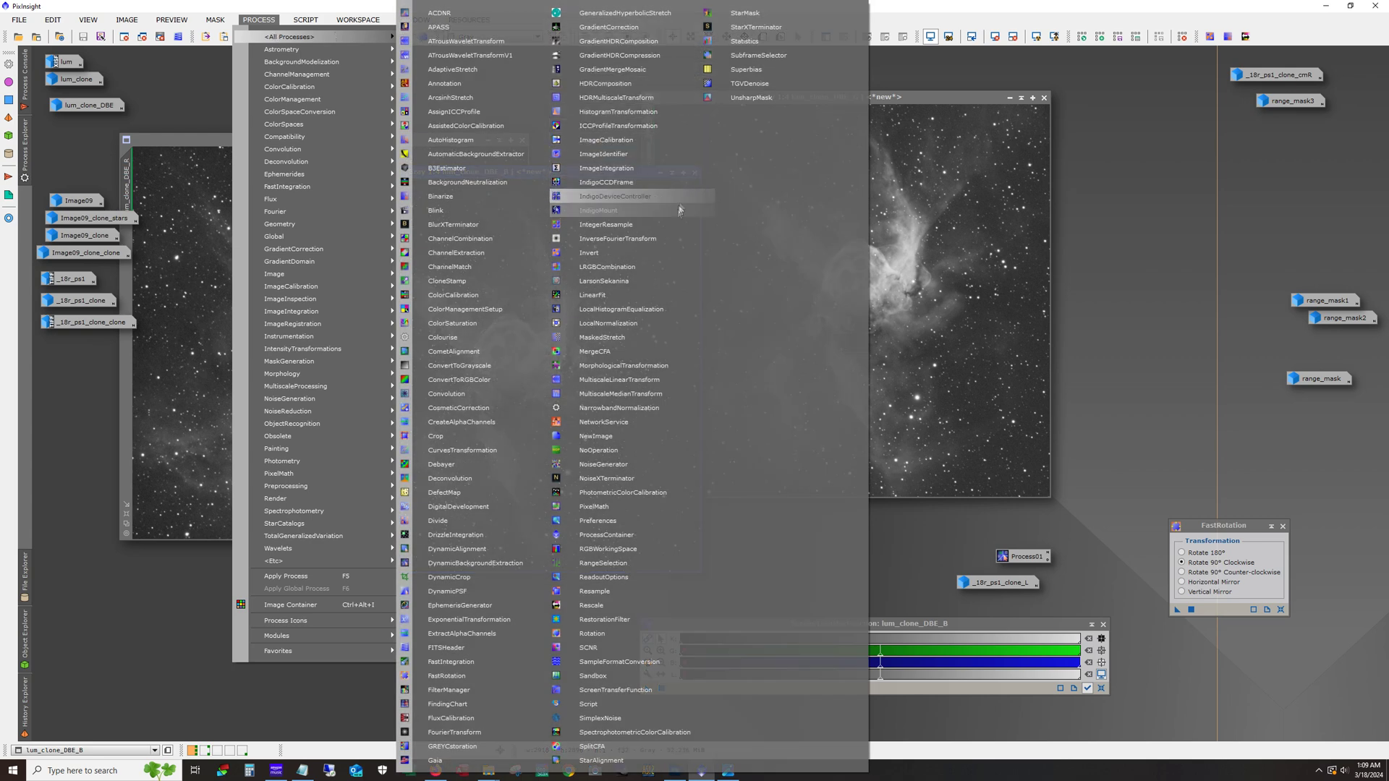
click(641, 294)
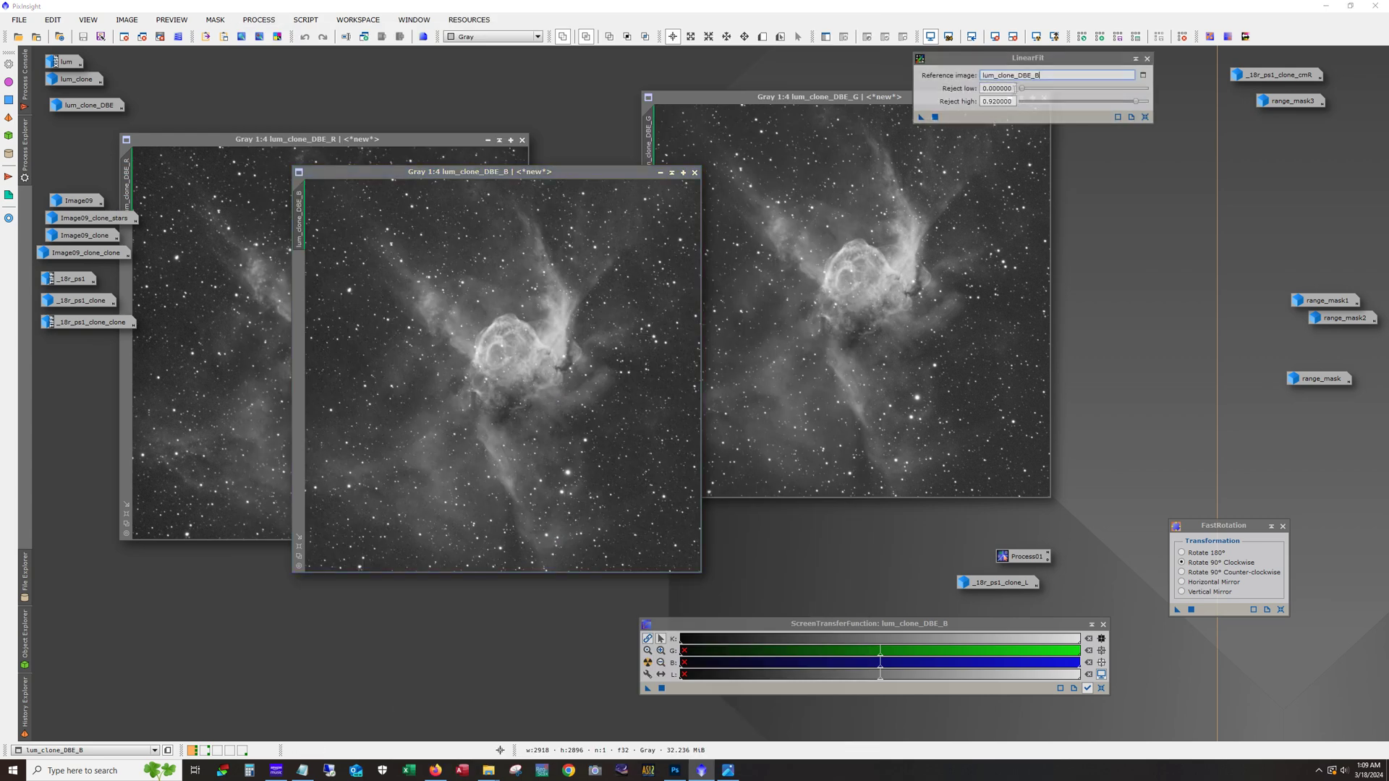
- Minimize the B and R channel images to icons and shift G further left
click(660, 172)
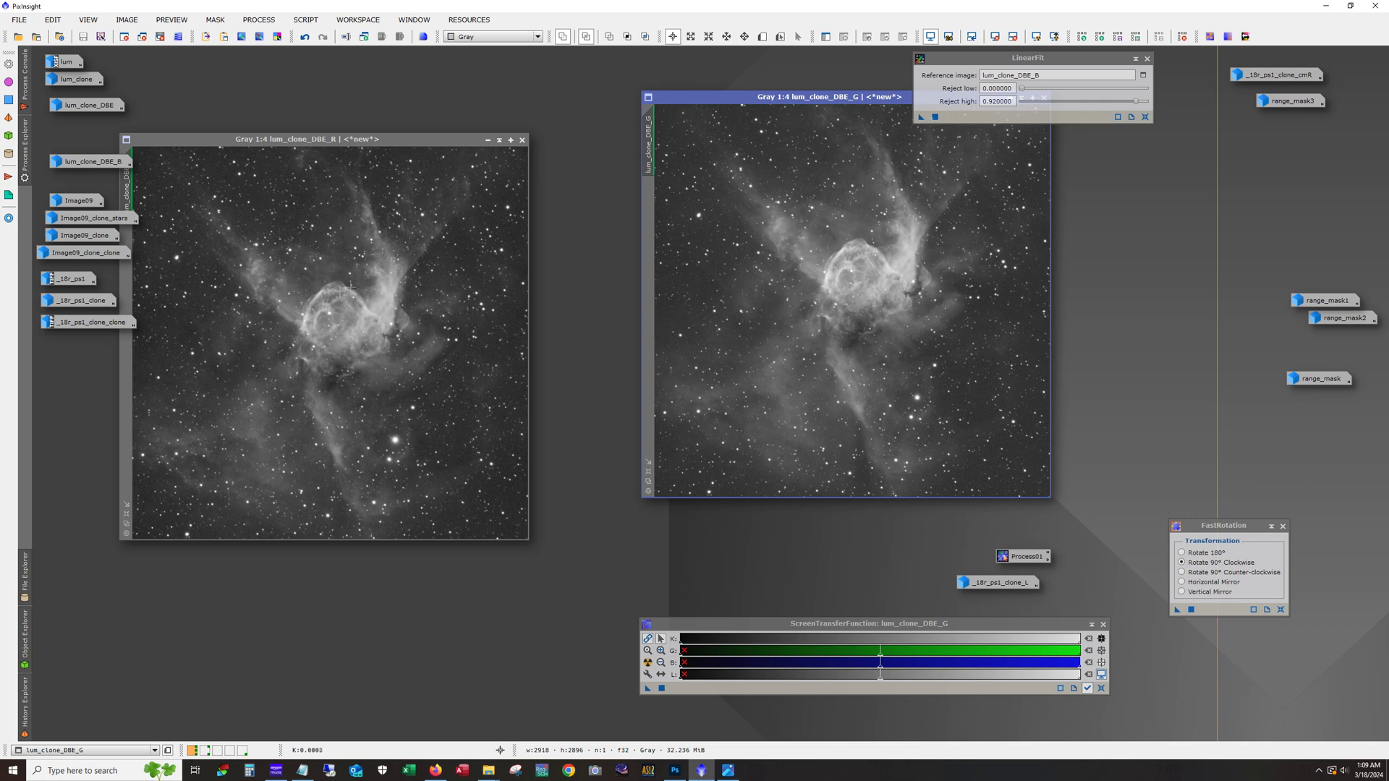
click(488, 140)
drag(759, 101, 482, 100)
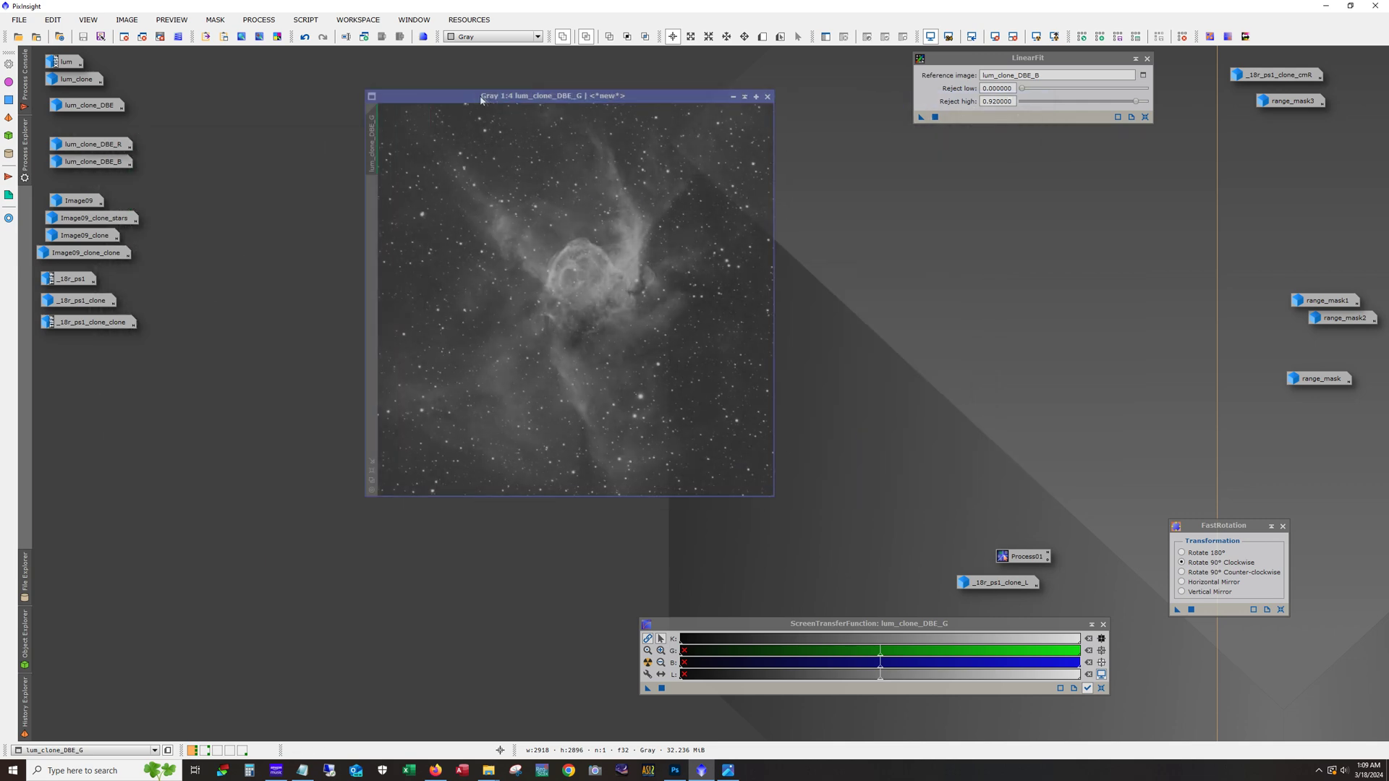
- Minimize lum_clone_DBE_G, then open Image09 and move its window up and right
click(733, 96)
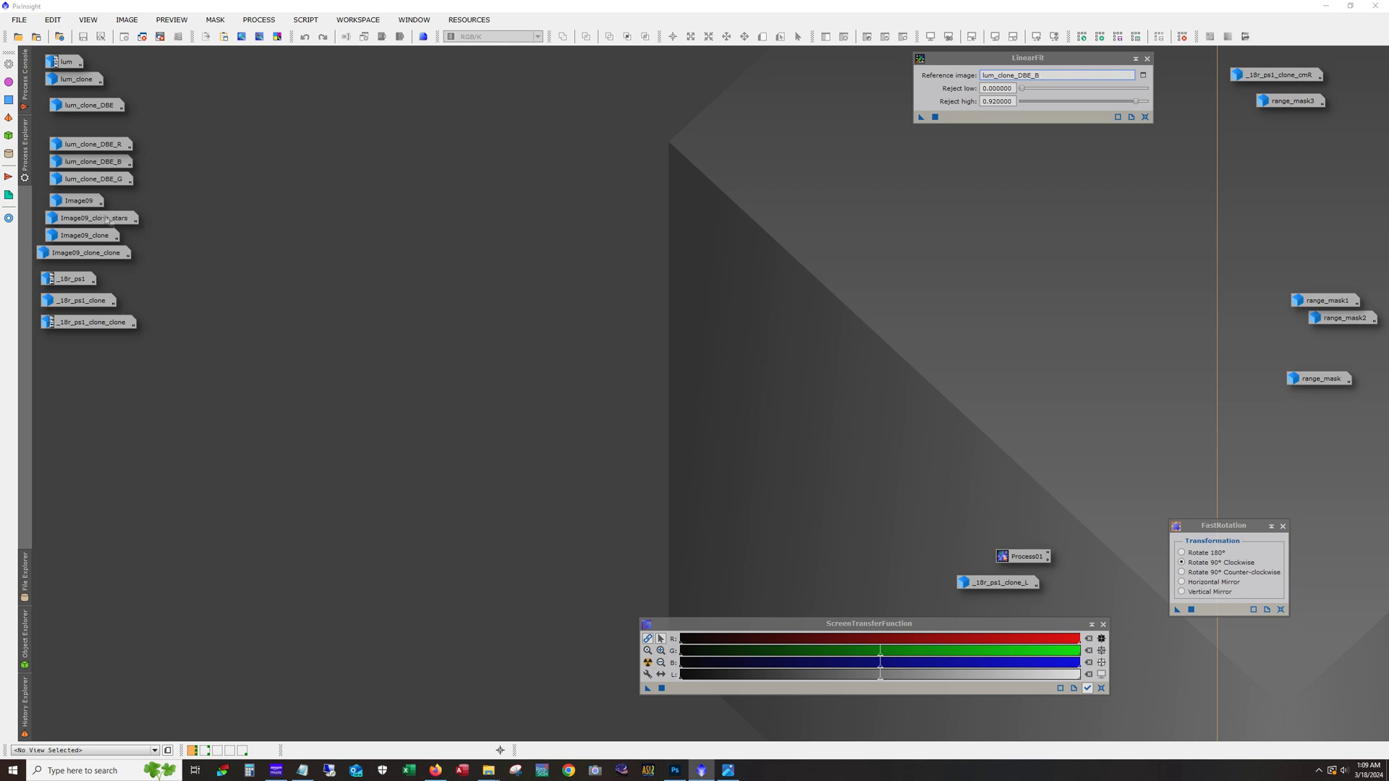
double_click(83, 201)
drag(302, 184, 376, 123)
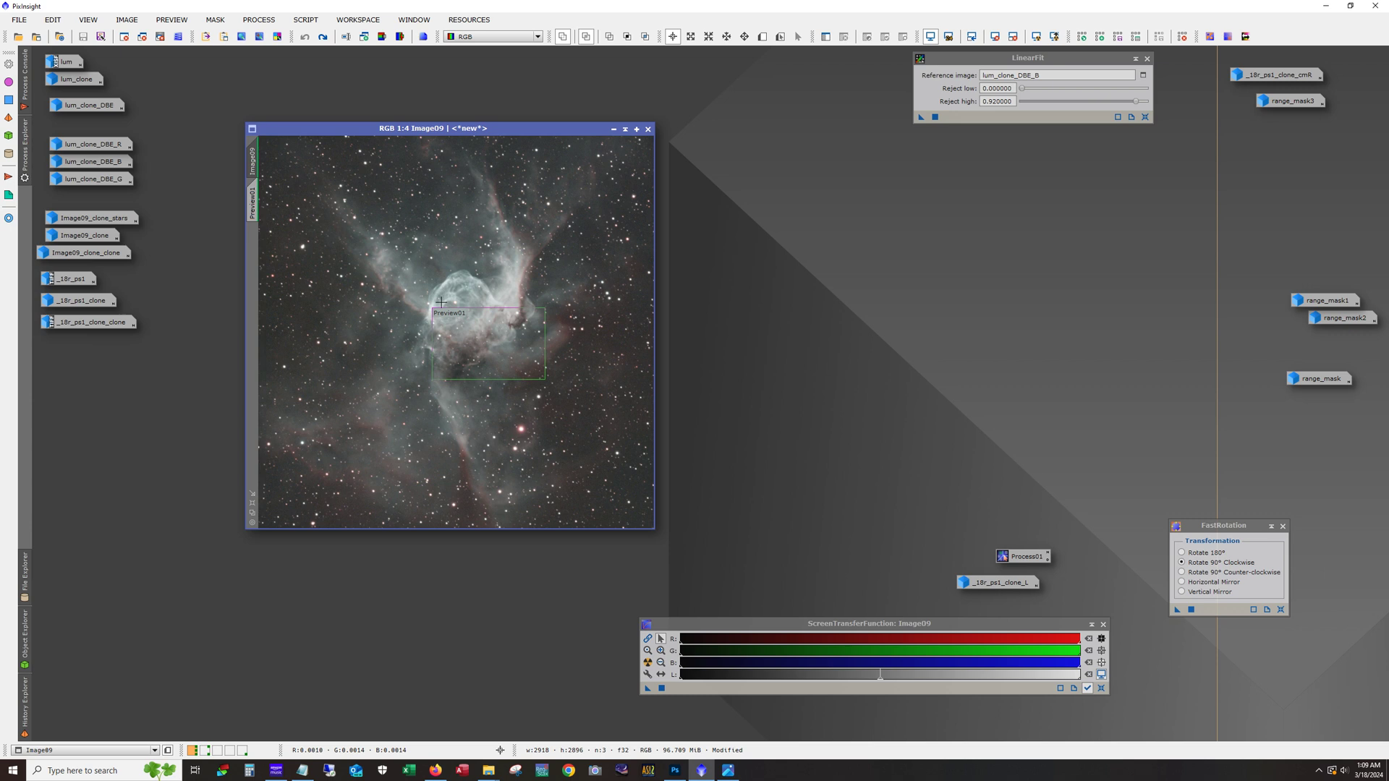
key(alt)
- Open BlurXTerminator with Sharpen Stars 0.60, Adjust Star Halos −0.23, Sharpen Nonstellar 0.87
click(251, 21)
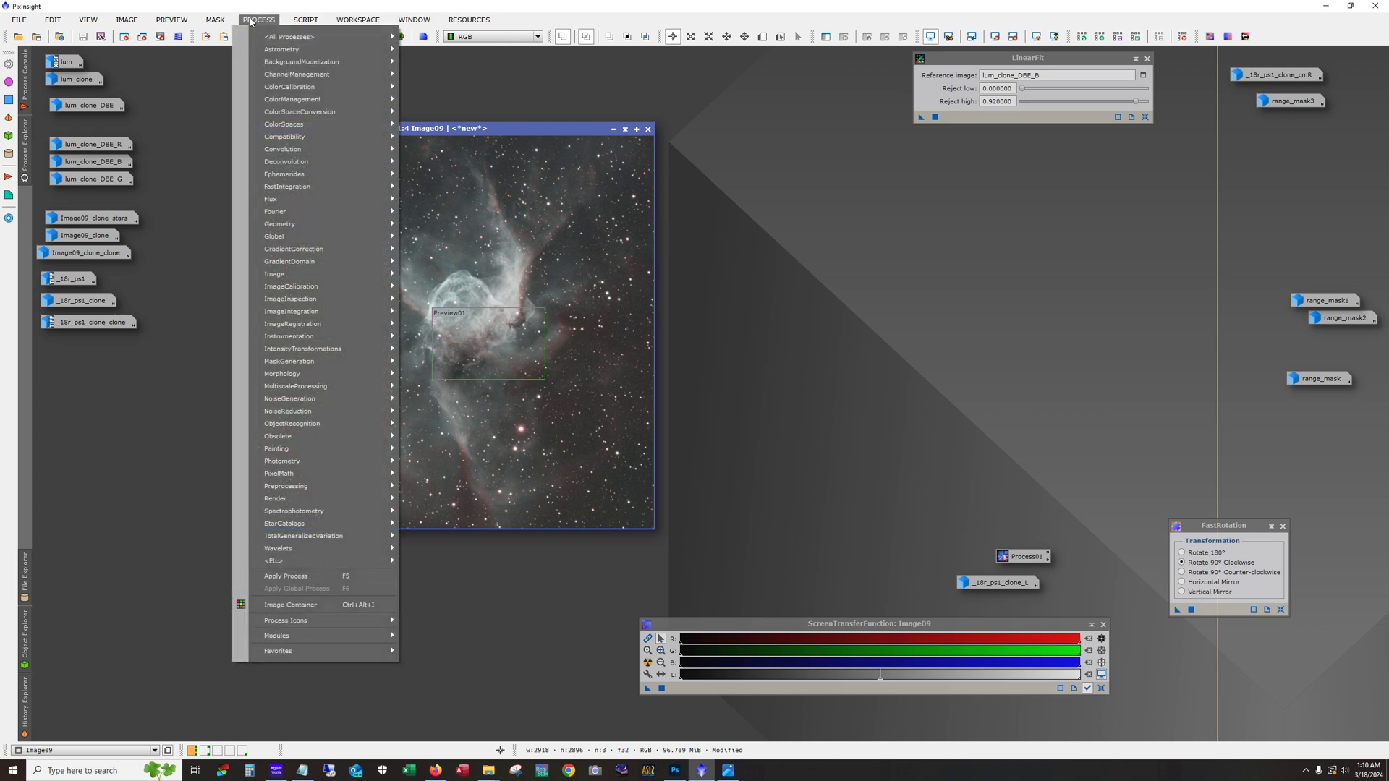
mouse_move(289, 37)
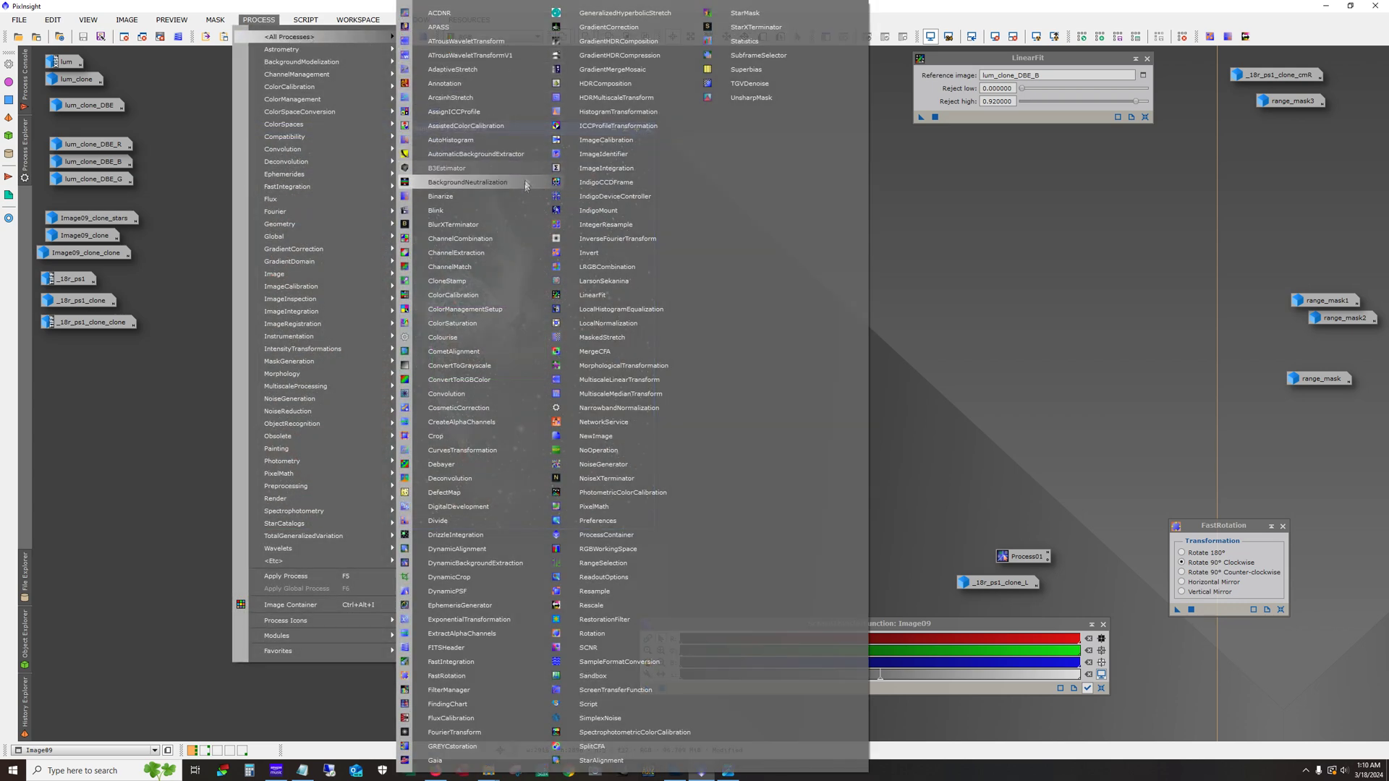
click(502, 222)
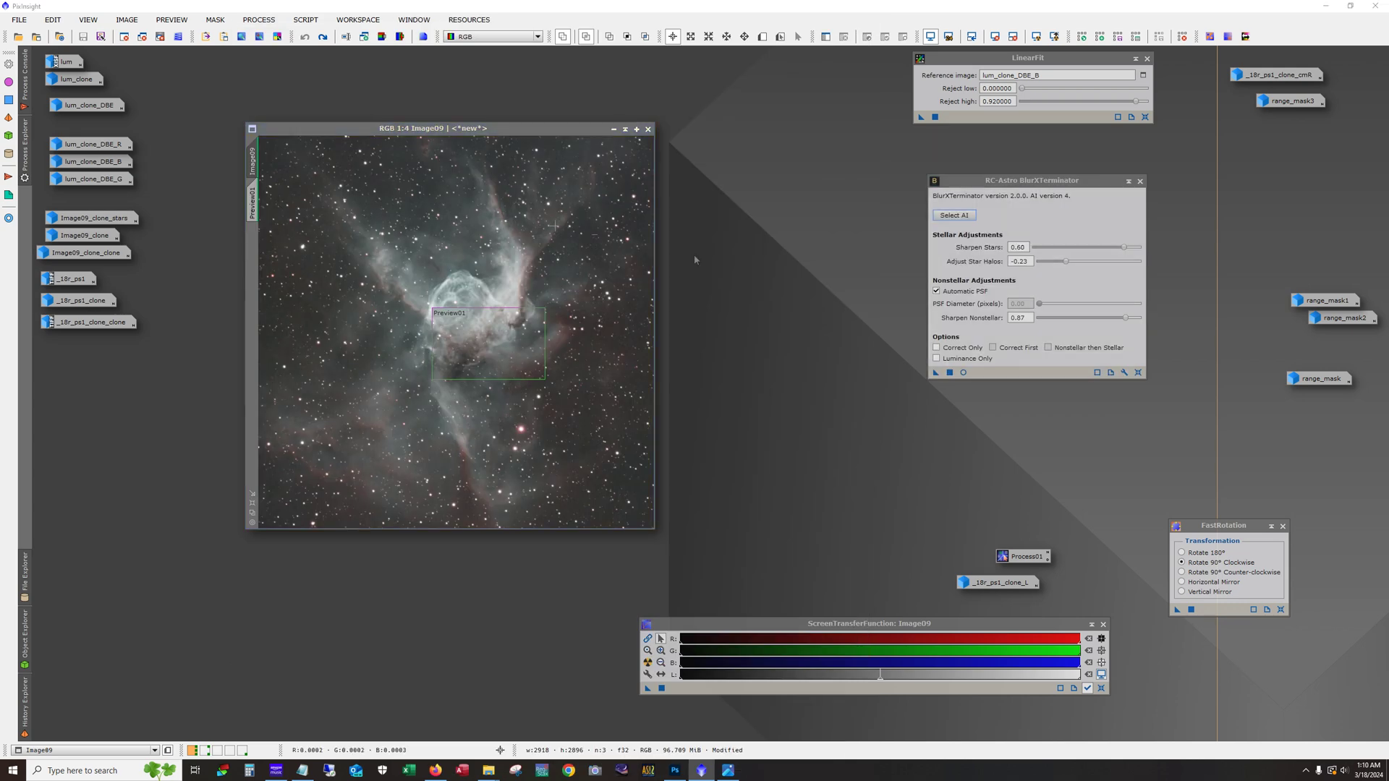
mouse_move(974, 294)
- Make Image09 active and zoom in to inspect the nebula, then zoom back out
click(352, 137)
scroll(463, 346, up, 2)
scroll(465, 350, up, 1)
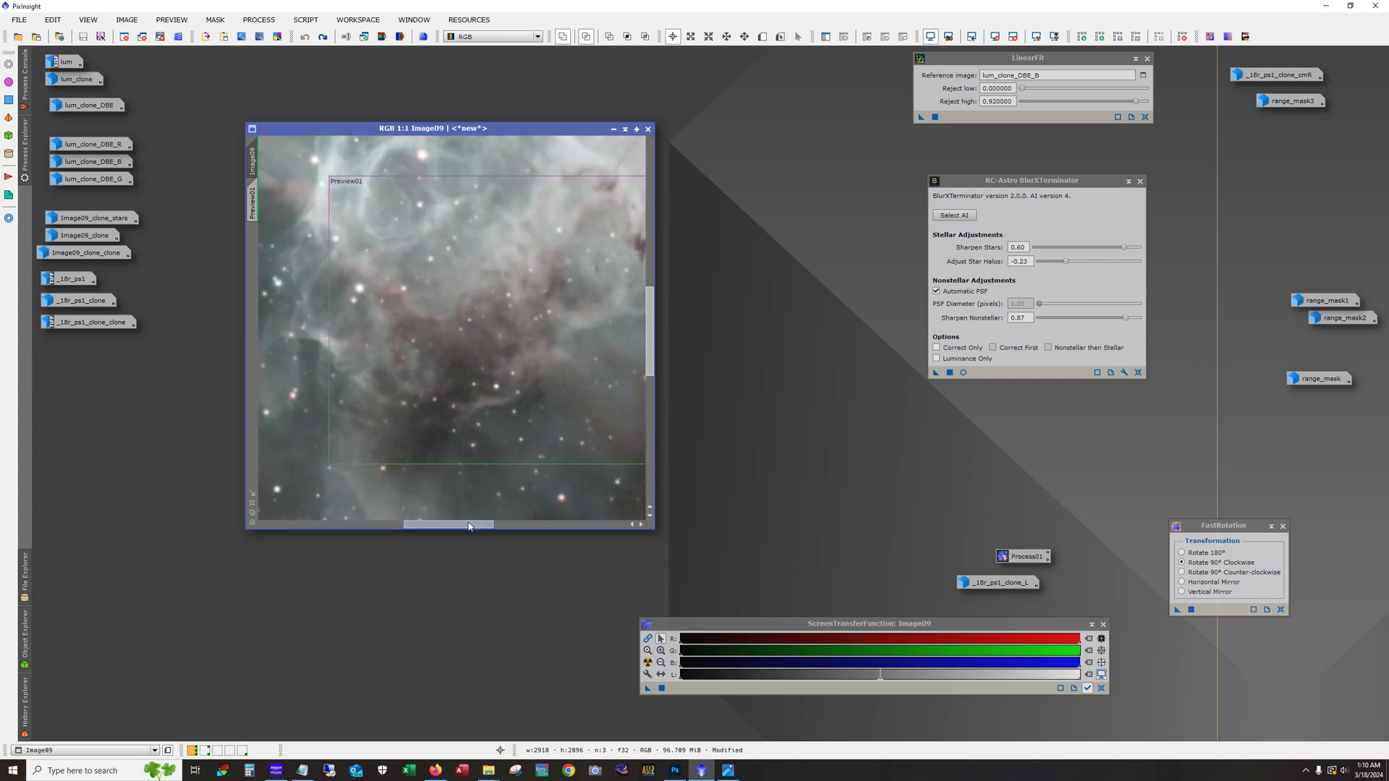
drag(475, 528, 495, 528)
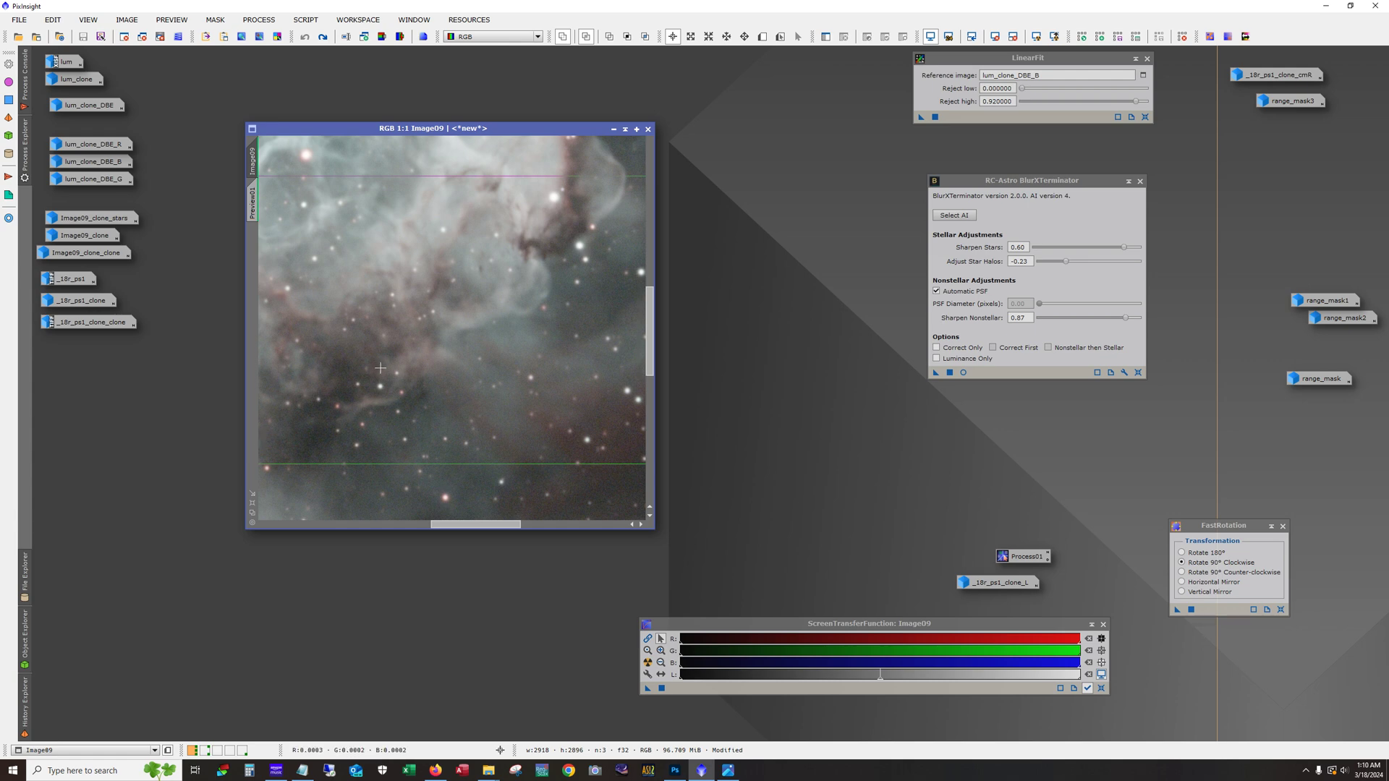
scroll(380, 367, down, 3)
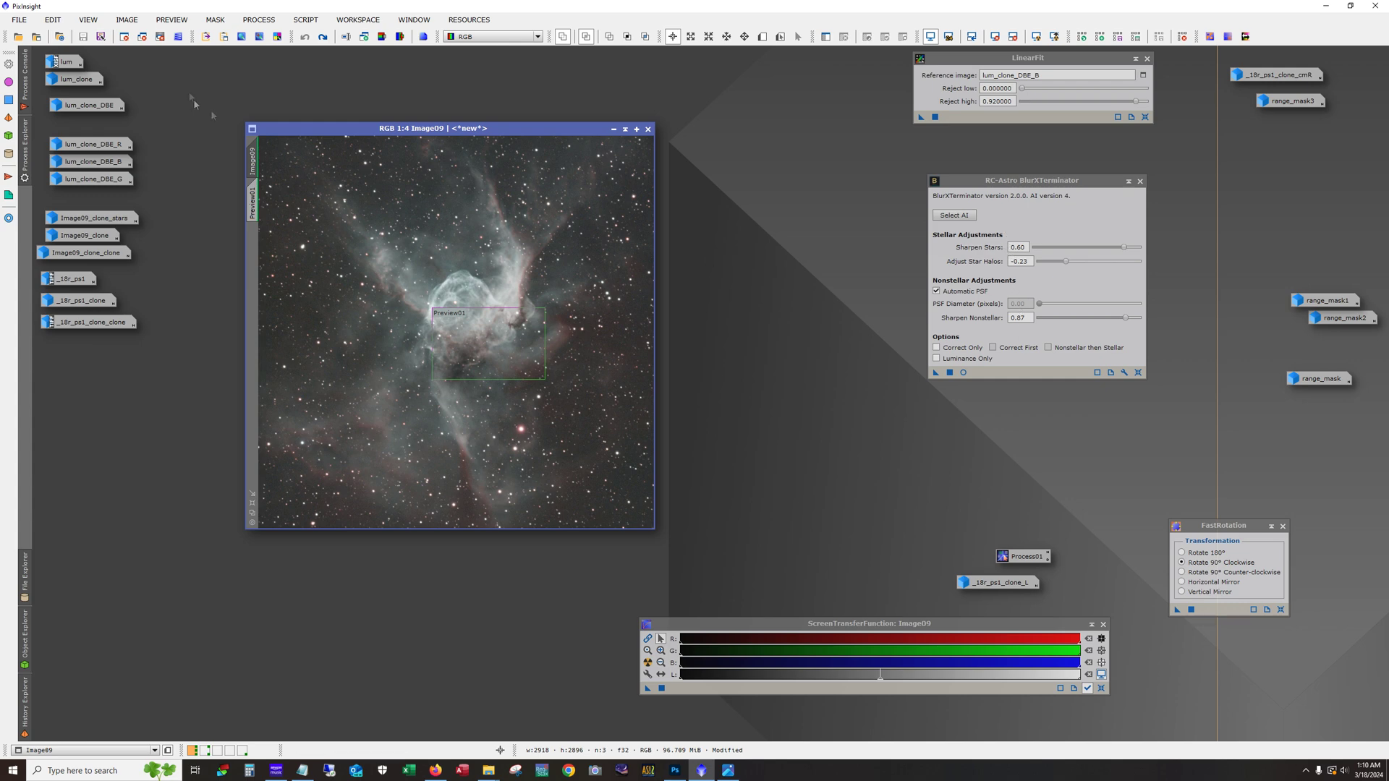
- Reapply the sharpening to Image09, zoom in and enlarge its window to inspect details
click(324, 37)
scroll(380, 388, up, 2)
scroll(381, 388, up, 1)
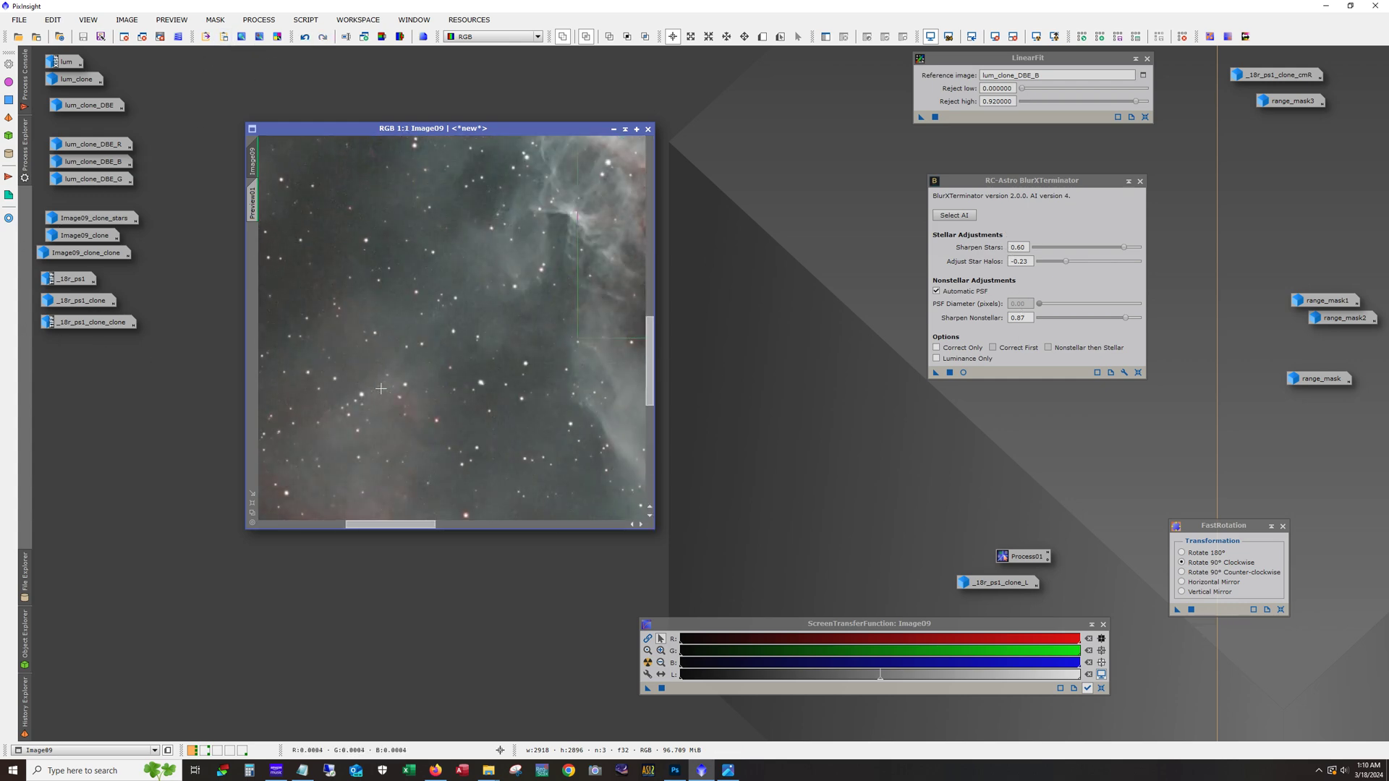
drag(470, 530, 470, 533)
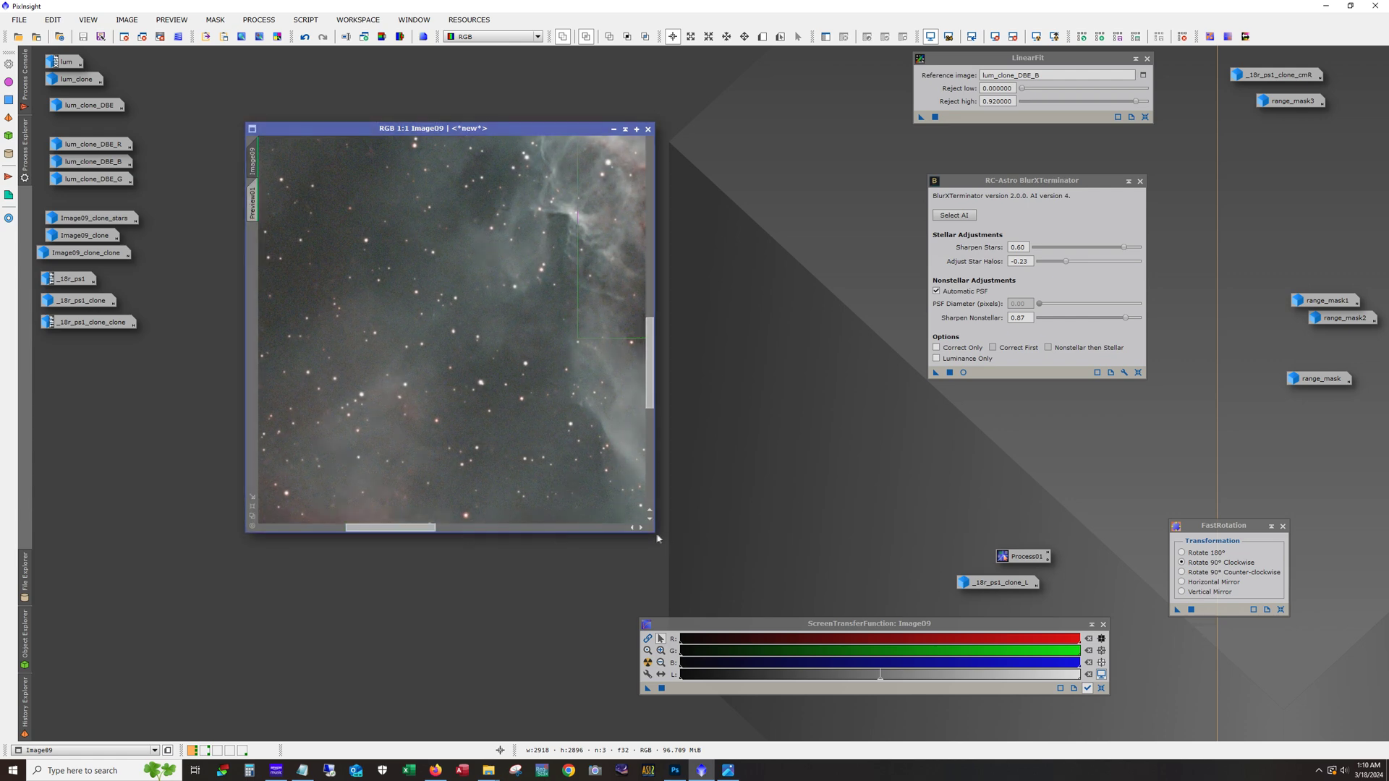
drag(653, 531, 767, 605)
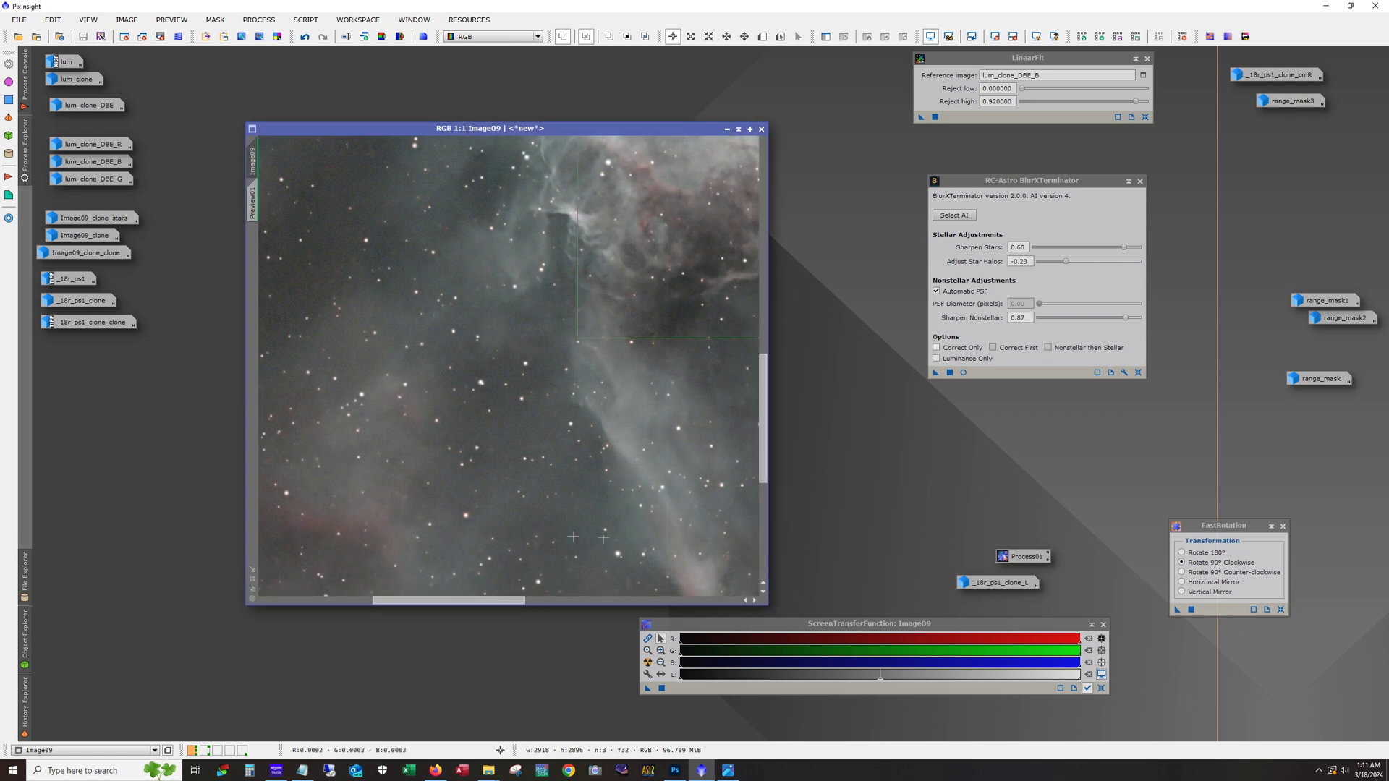
drag(449, 600, 519, 600)
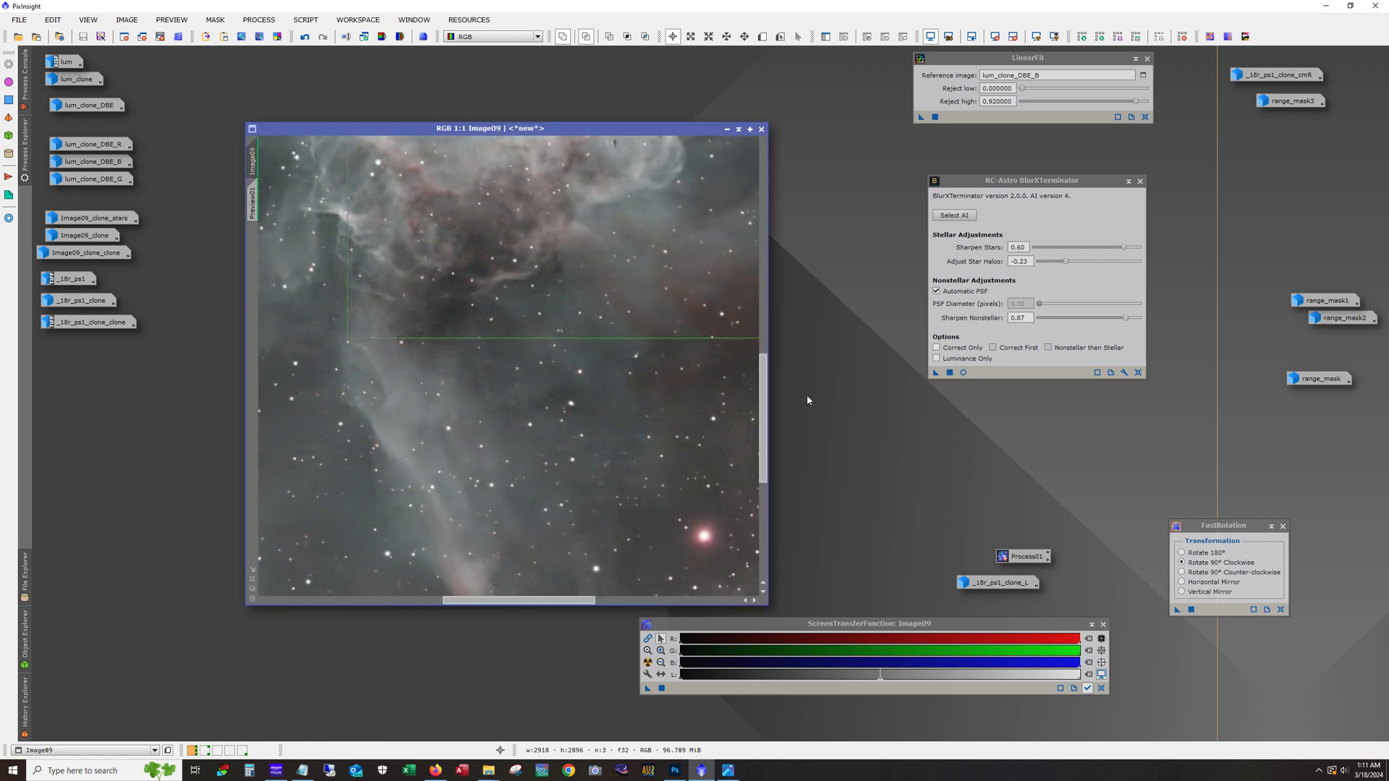
drag(759, 431, 767, 350)
- Toggle Undo and Redo to compare unsharpened and sharpened Image09, ending sharpened
click(305, 36)
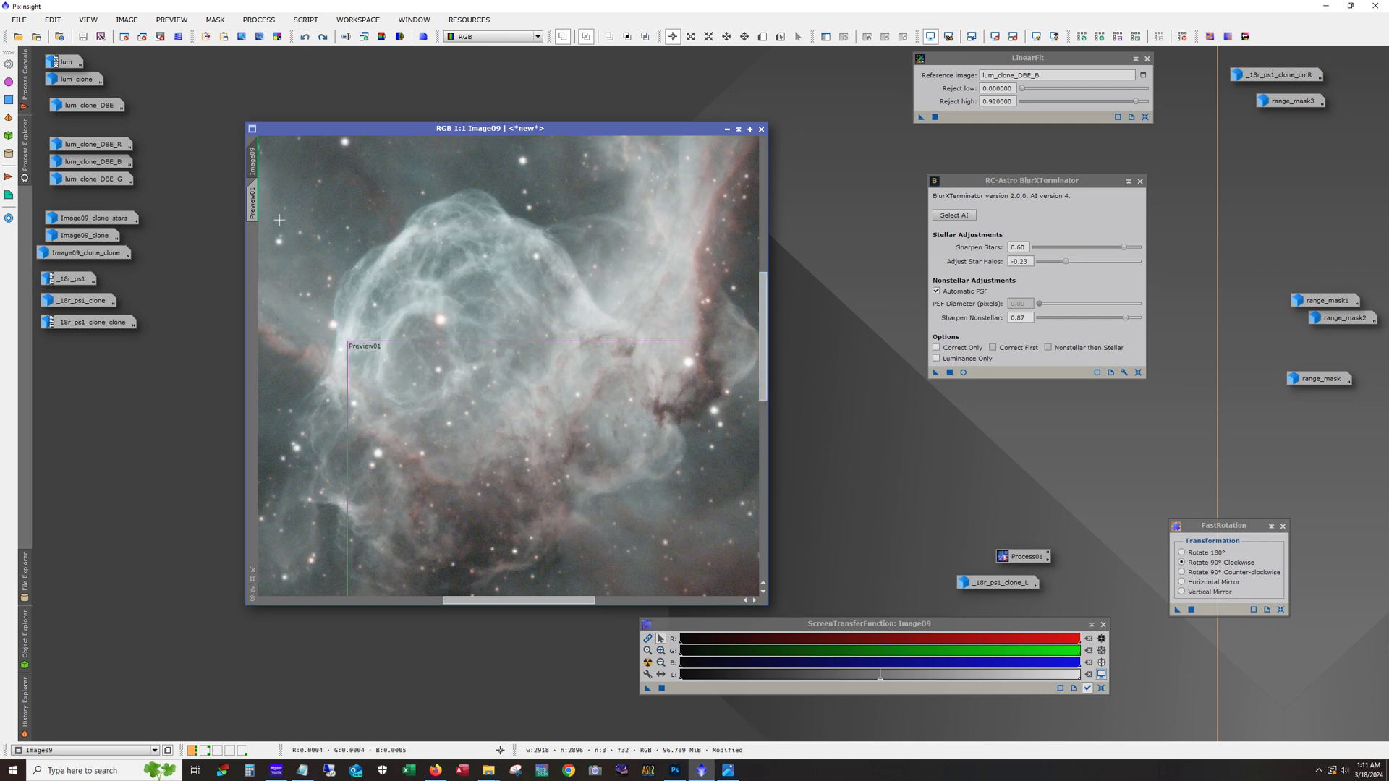
click(324, 37)
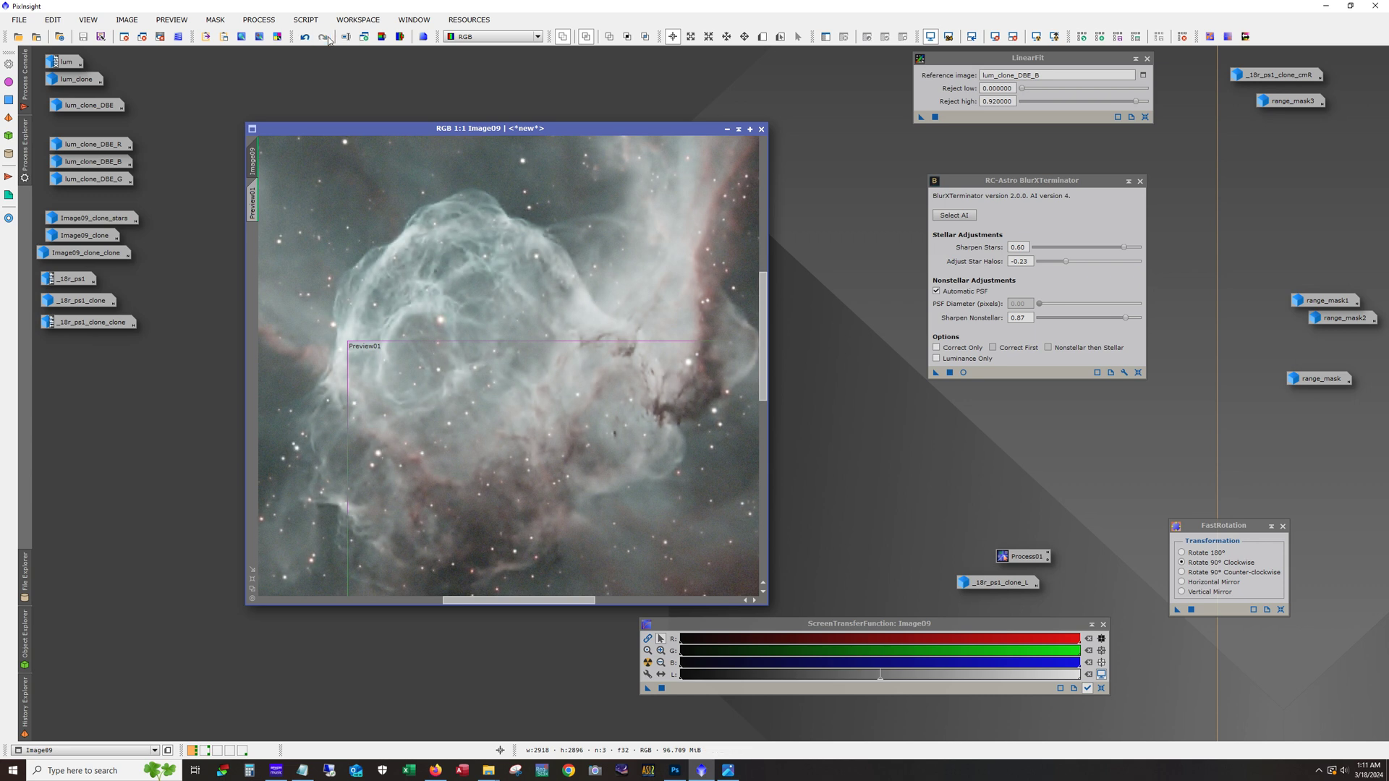
click(305, 37)
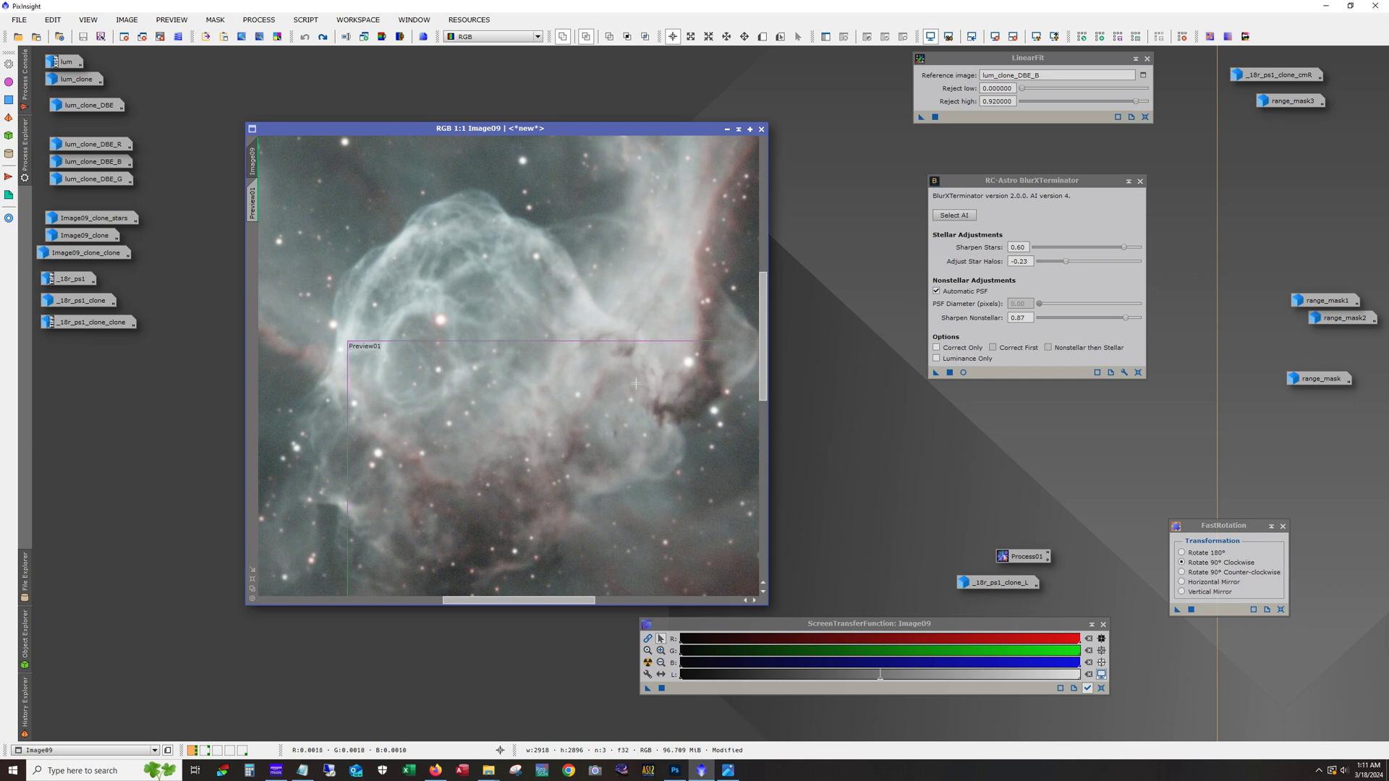
key(ctrl+z)
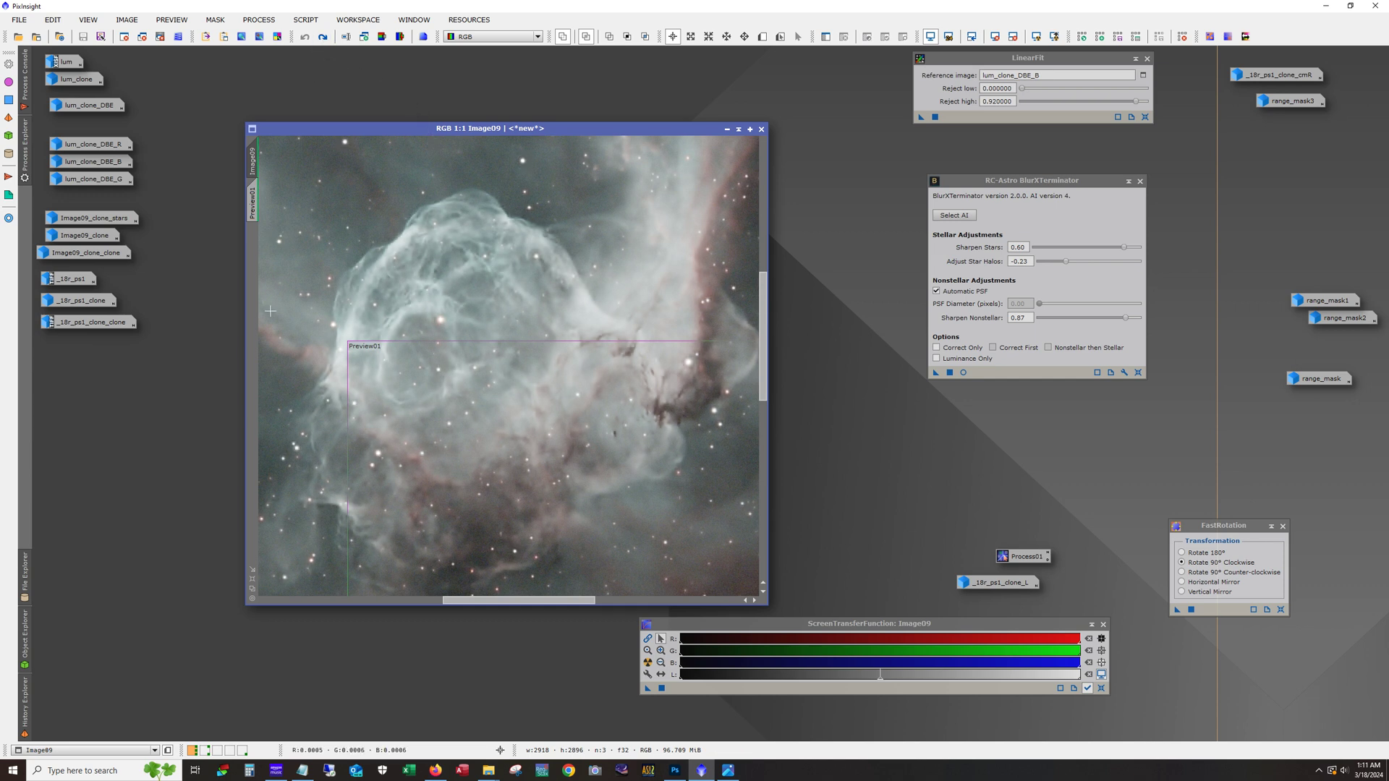
key(ctrl+y)
- Minimize Image09, open Image09_clone, and compare its starless and stars-restored versions
click(727, 129)
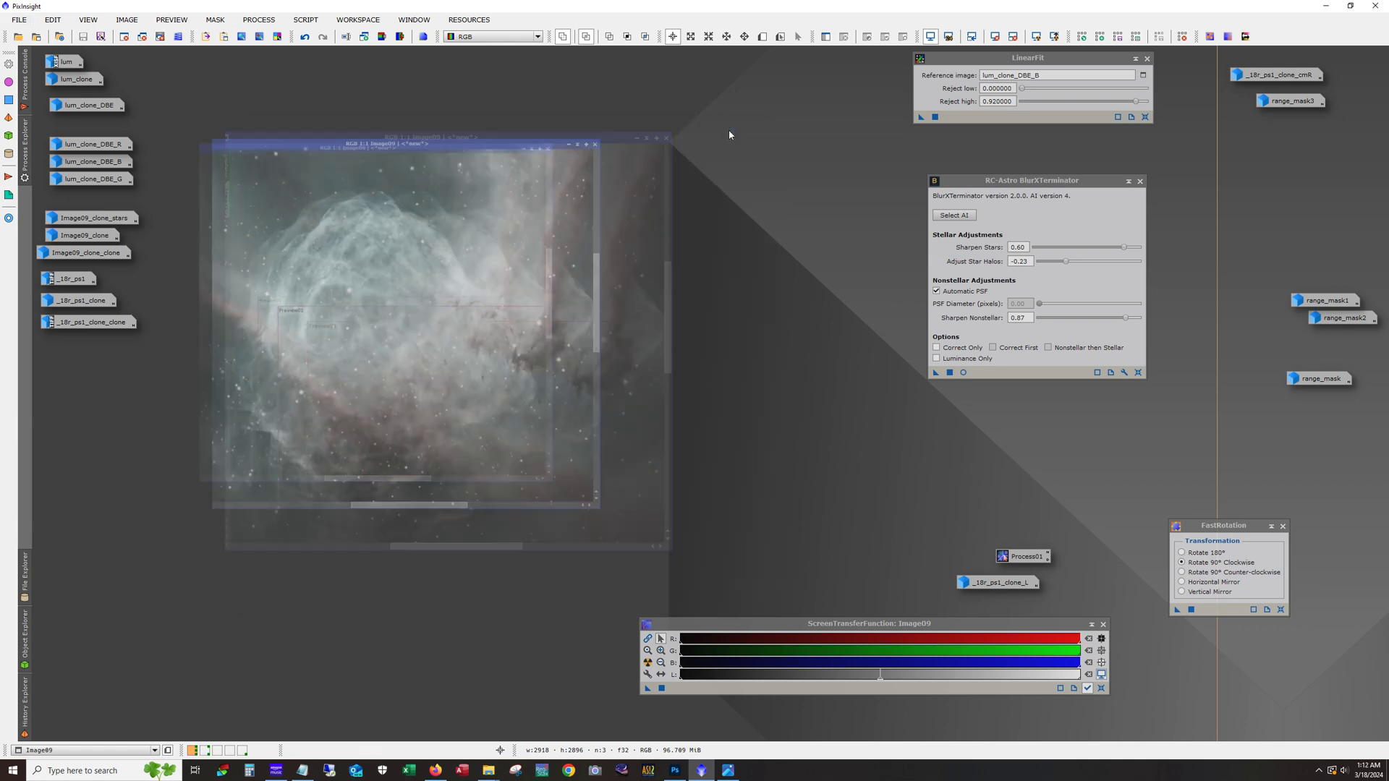
double_click(83, 235)
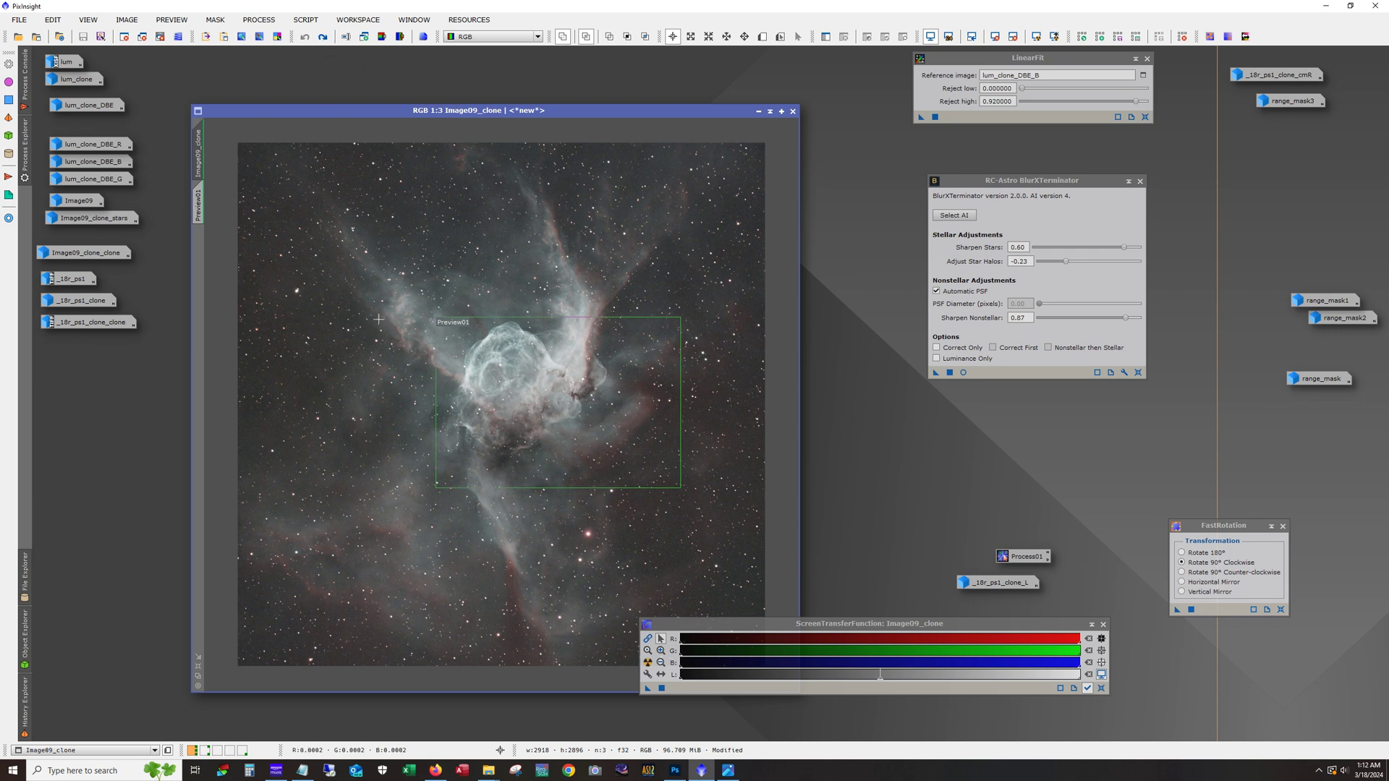
click(316, 36)
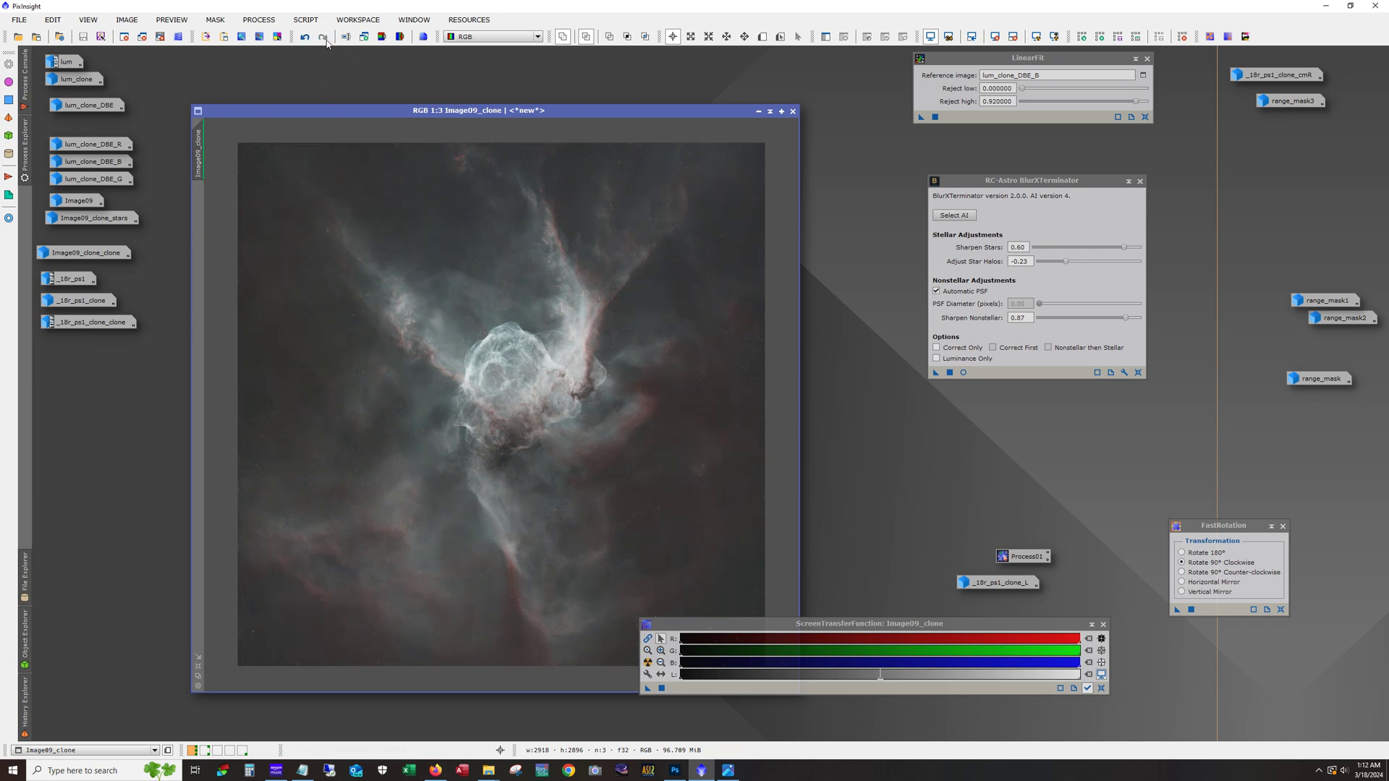
click(323, 36)
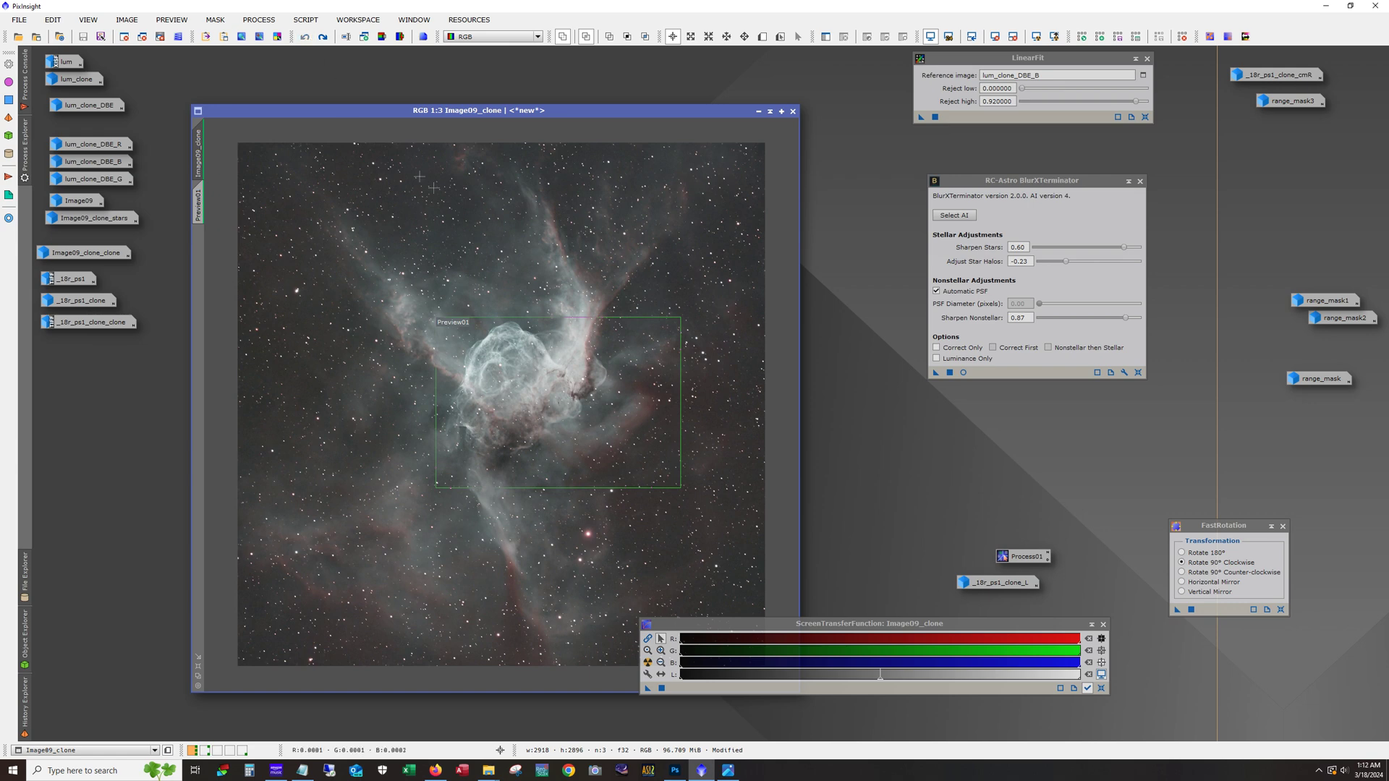
- Zoom Image09_clone to 2:1 and pan around the nebula to inspect the stars
scroll(493, 232, up, 3)
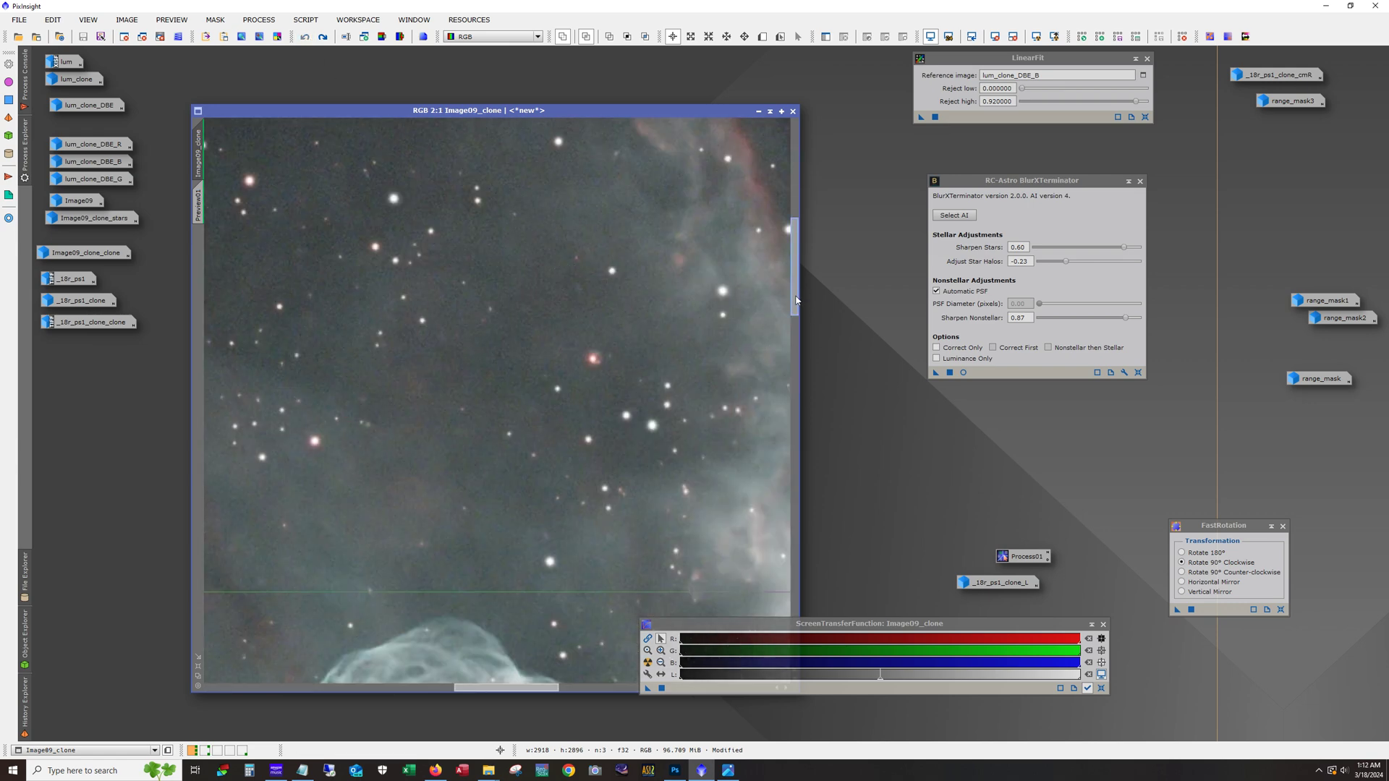
drag(796, 301, 796, 365)
drag(935, 623, 1128, 650)
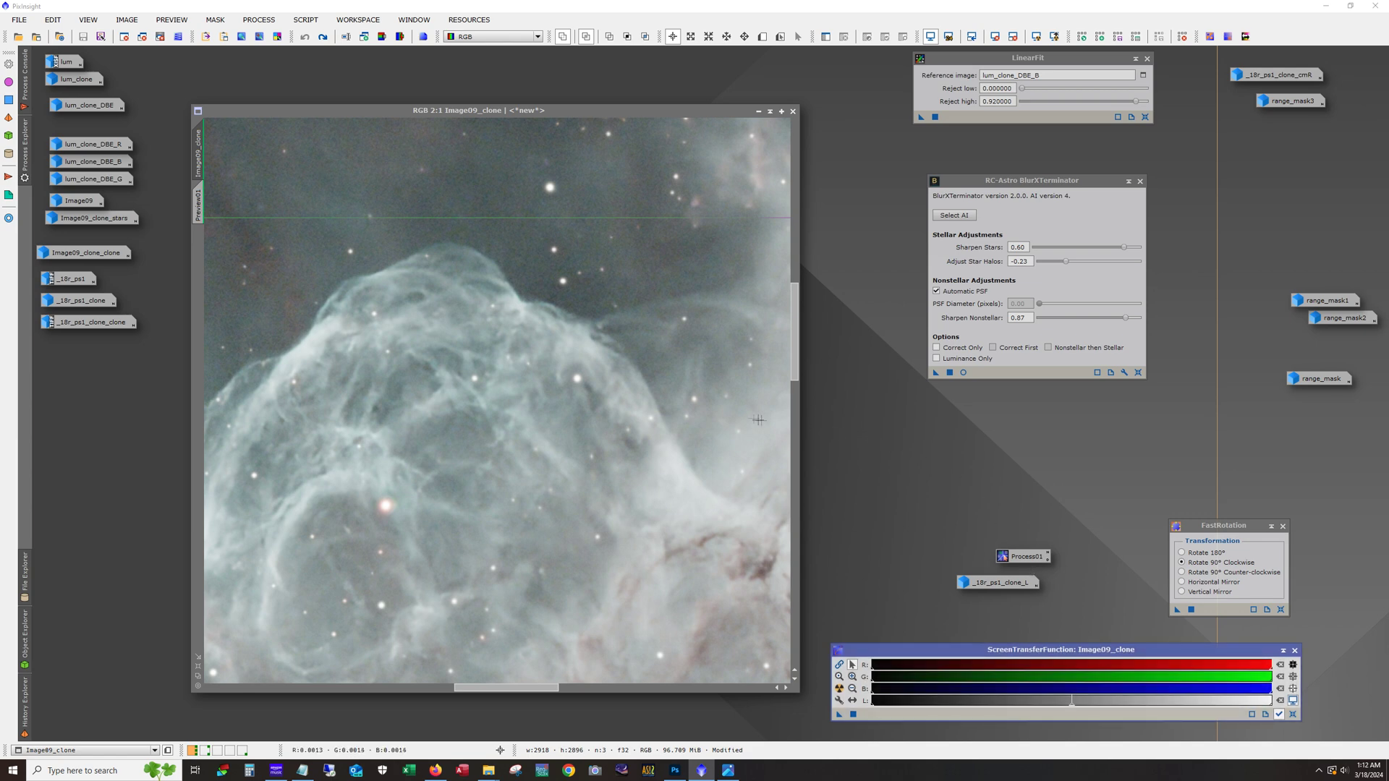
scroll(717, 398, up, 3)
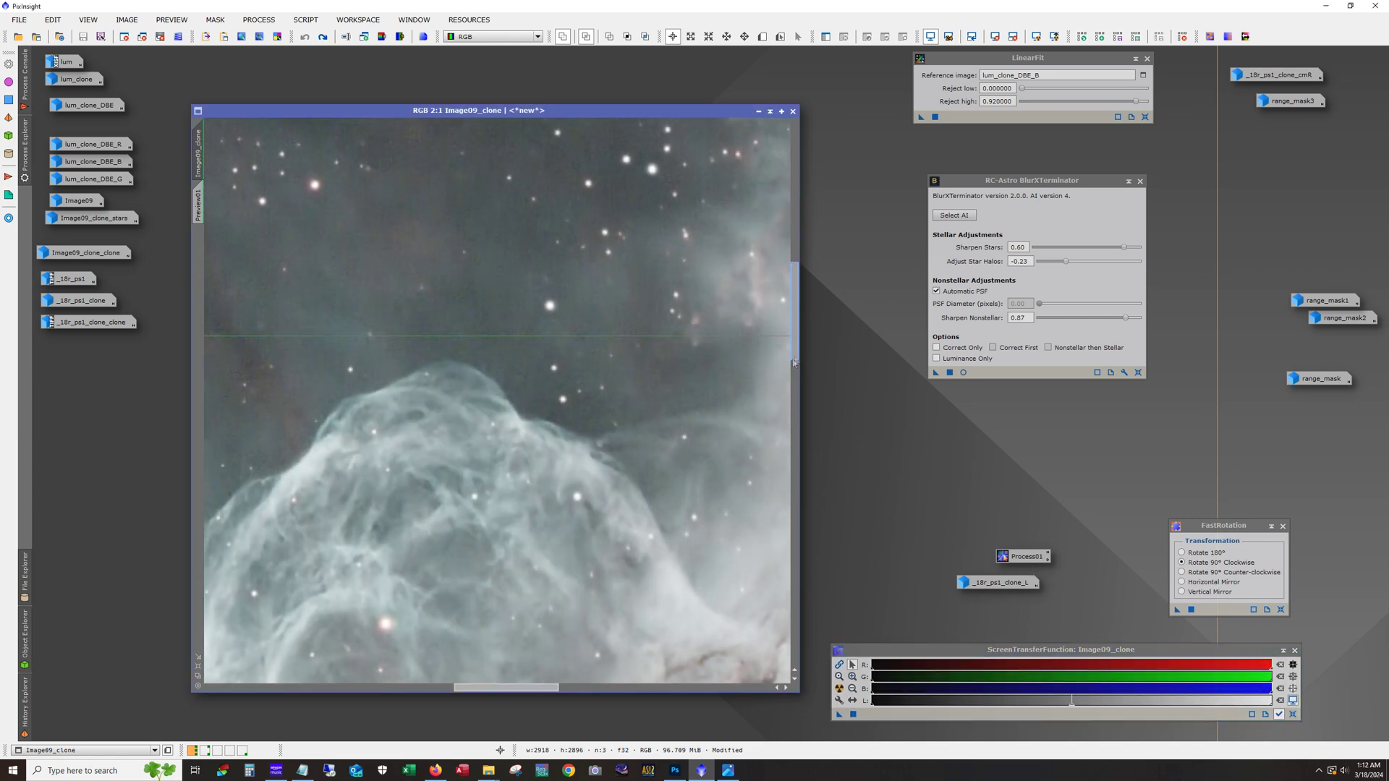
key(ctrl+F12)
key(ctrl+F12)
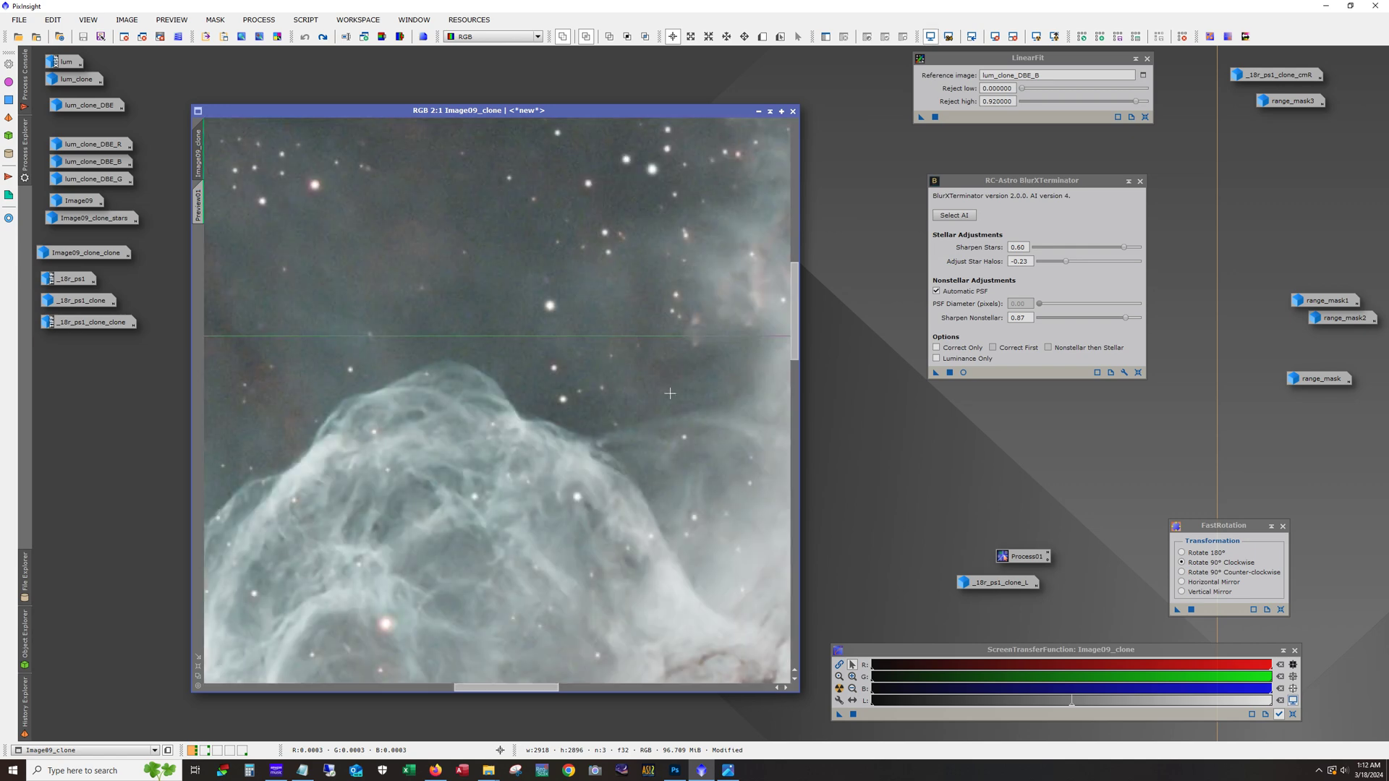
drag(795, 355, 795, 436)
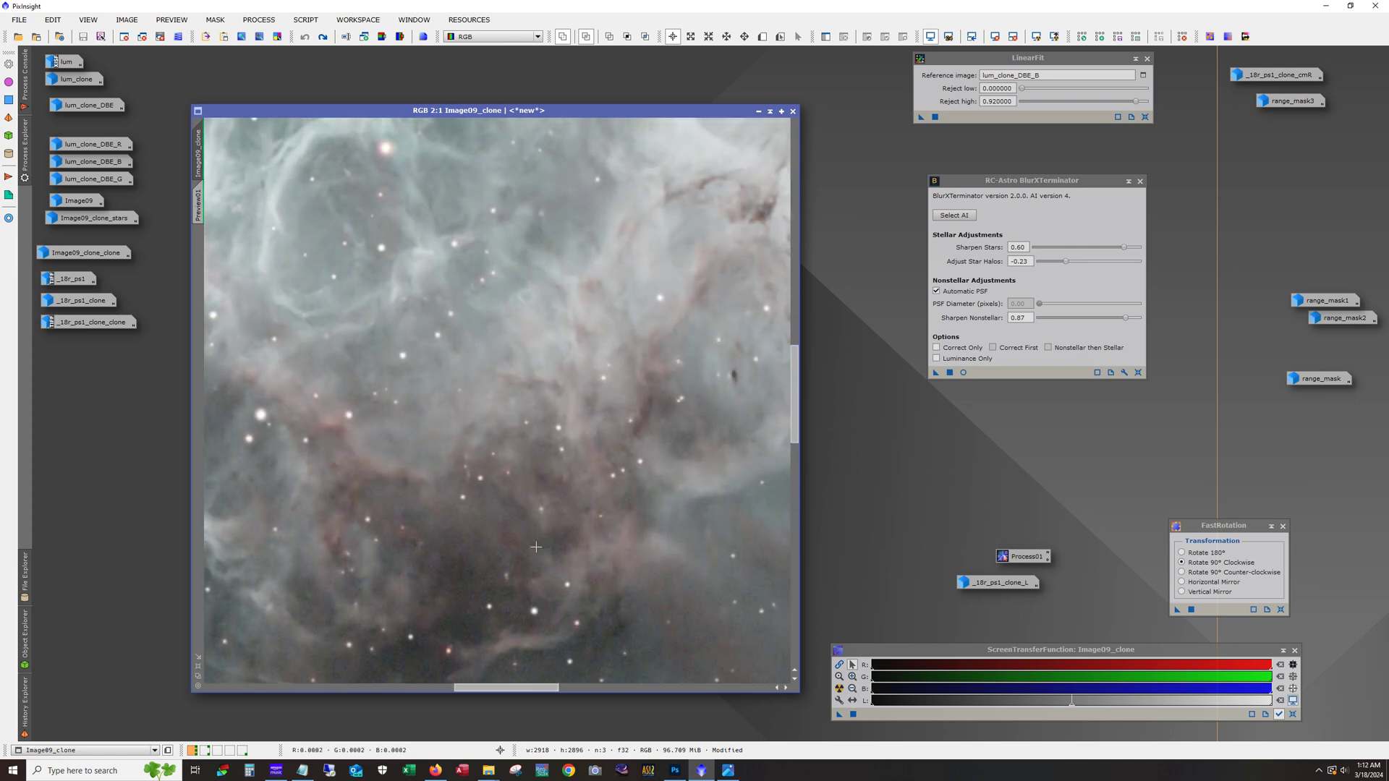
drag(795, 436, 820, 346)
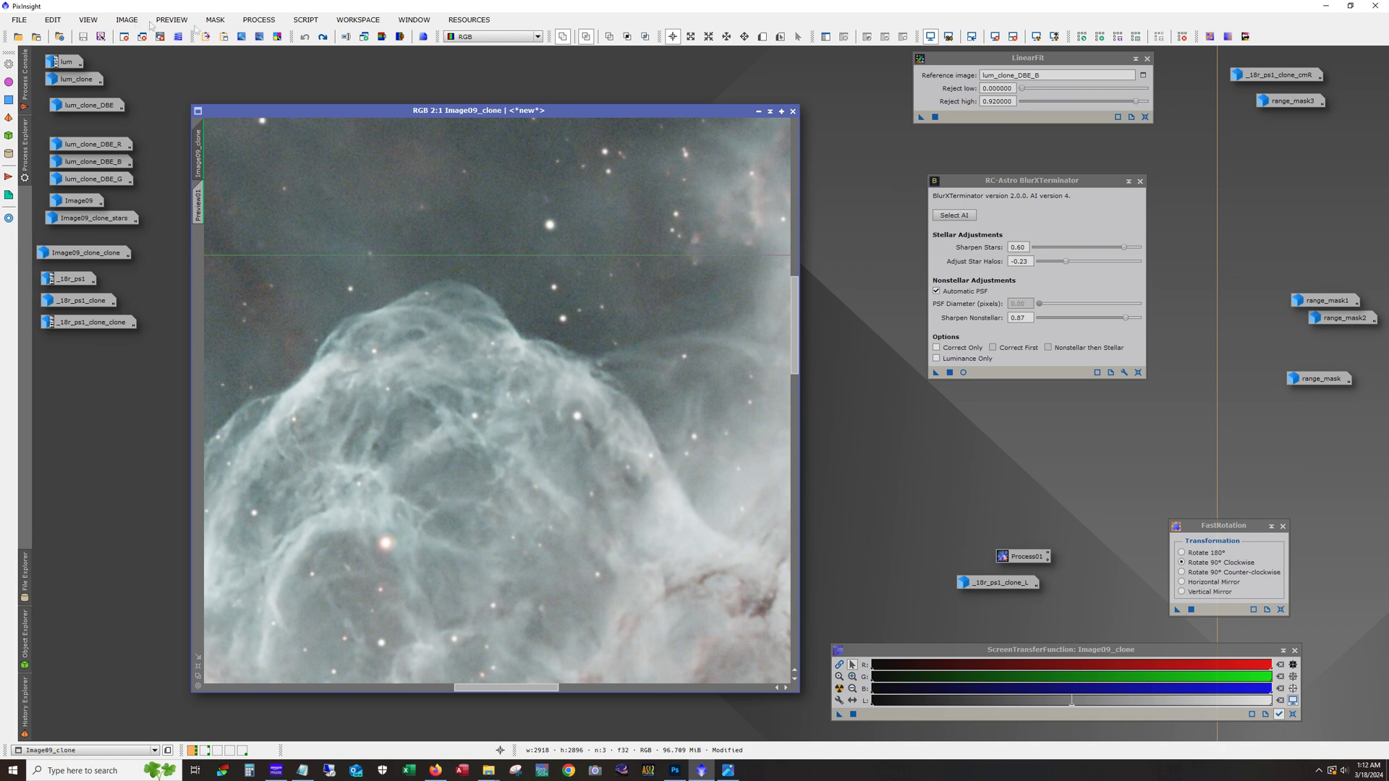
click(259, 20)
mouse_move(280, 41)
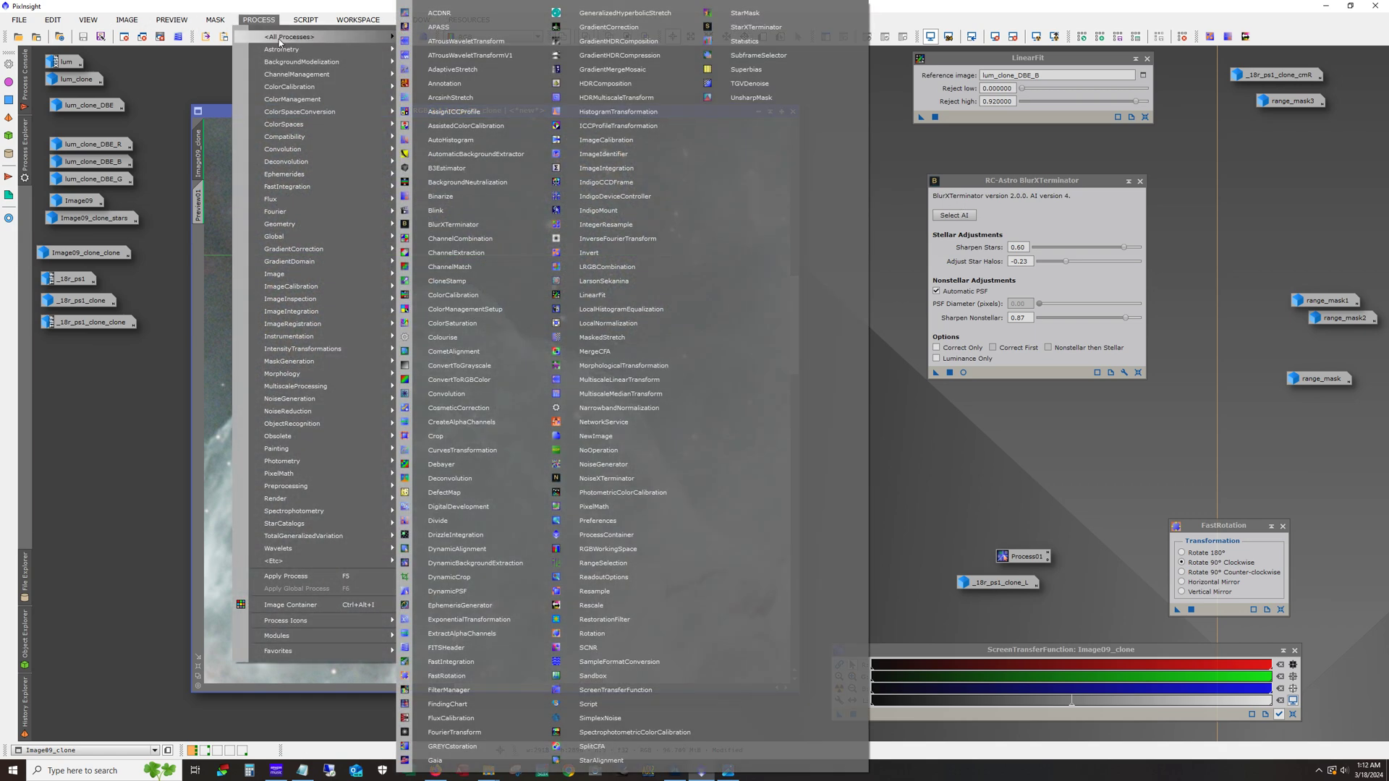
click(607, 478)
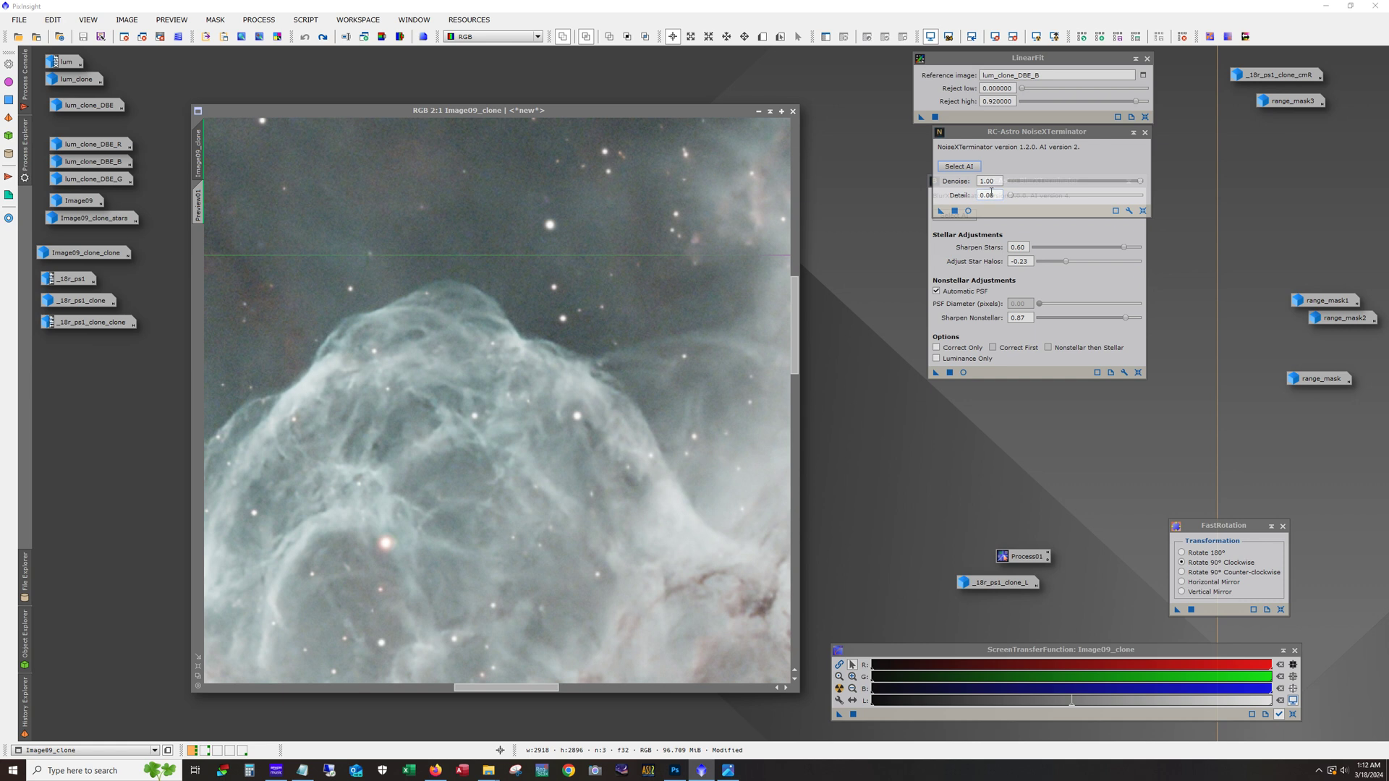
click(1005, 239)
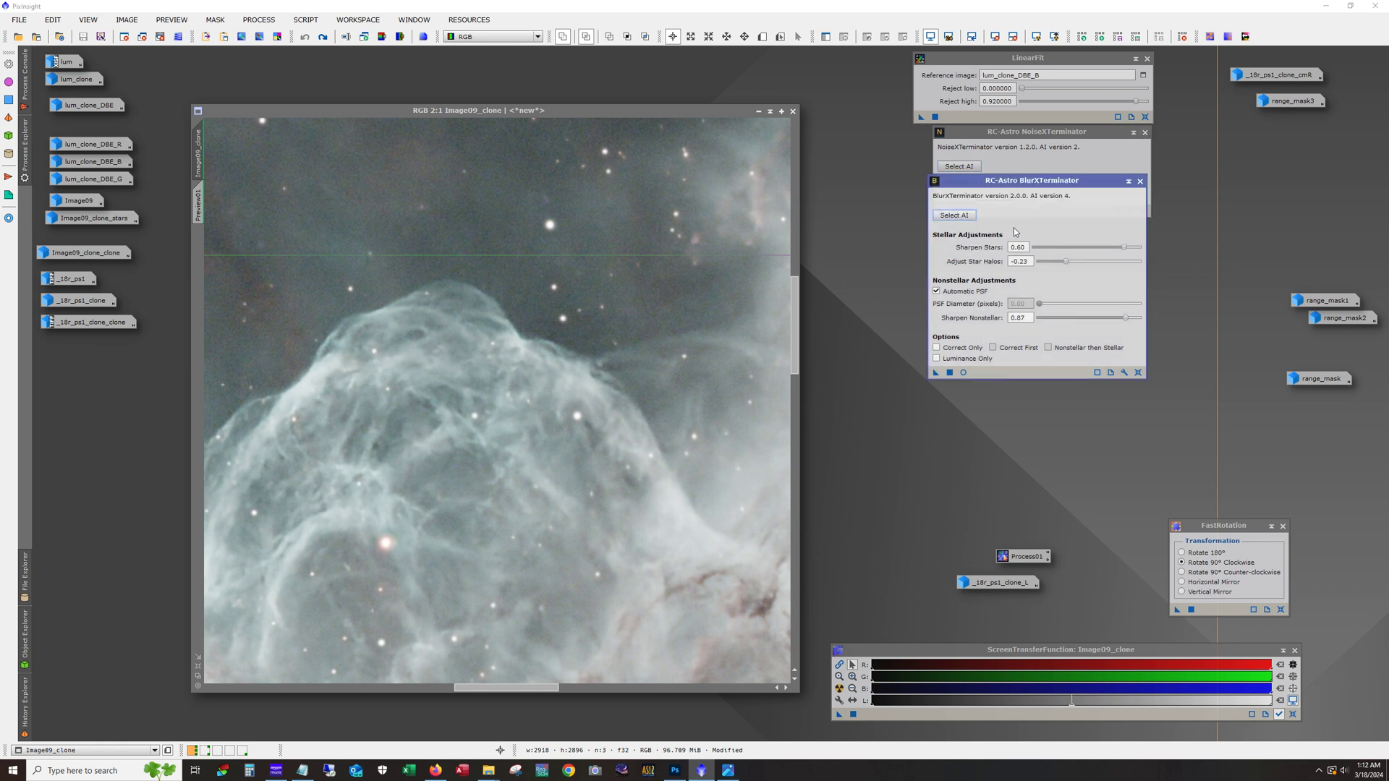
click(1013, 138)
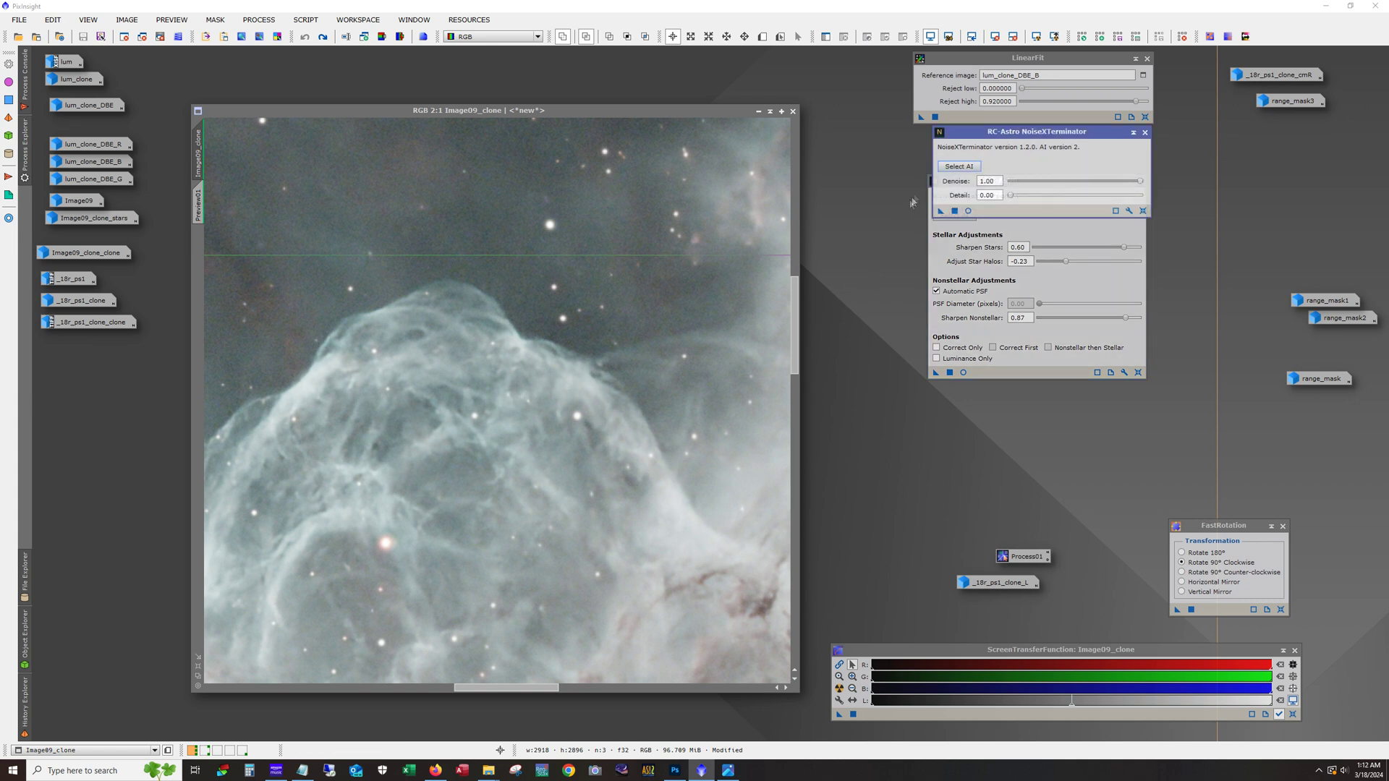
click(1144, 132)
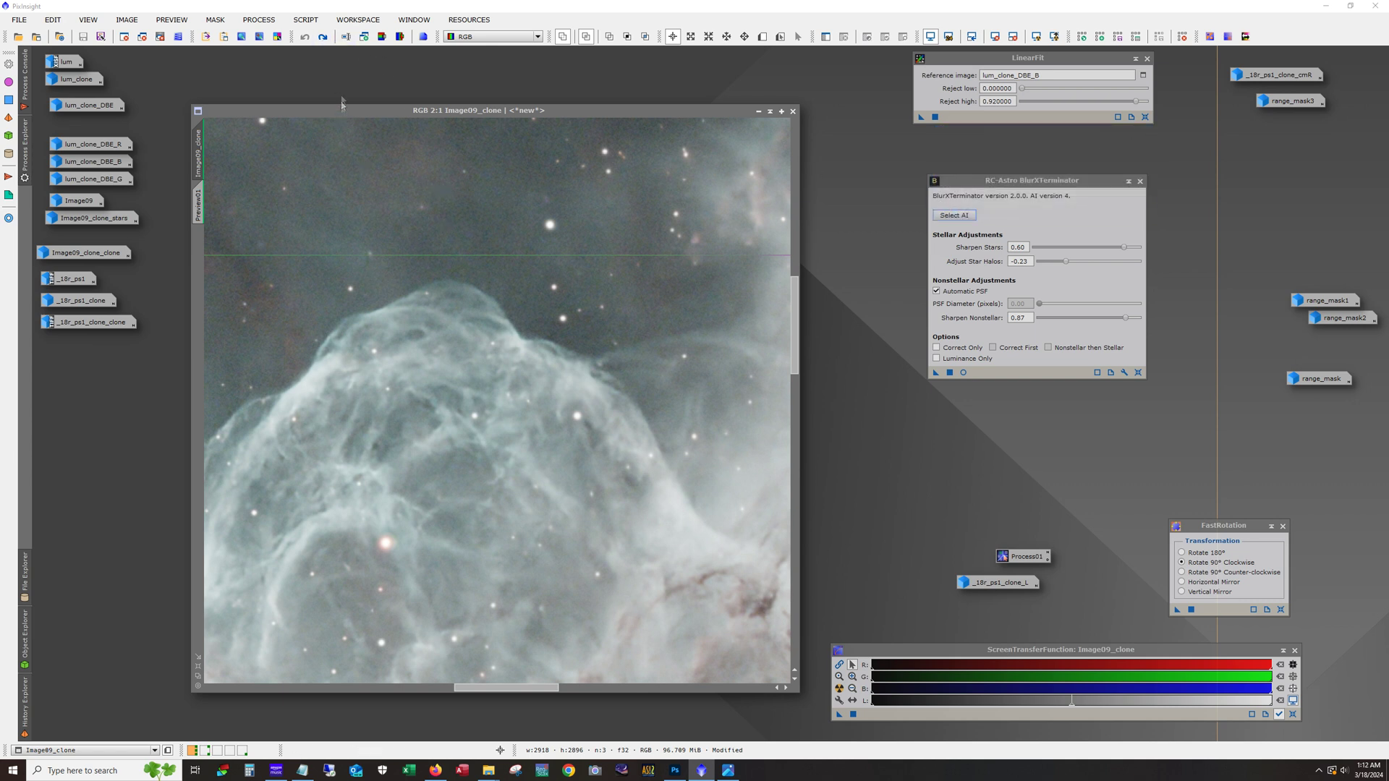
click(327, 41)
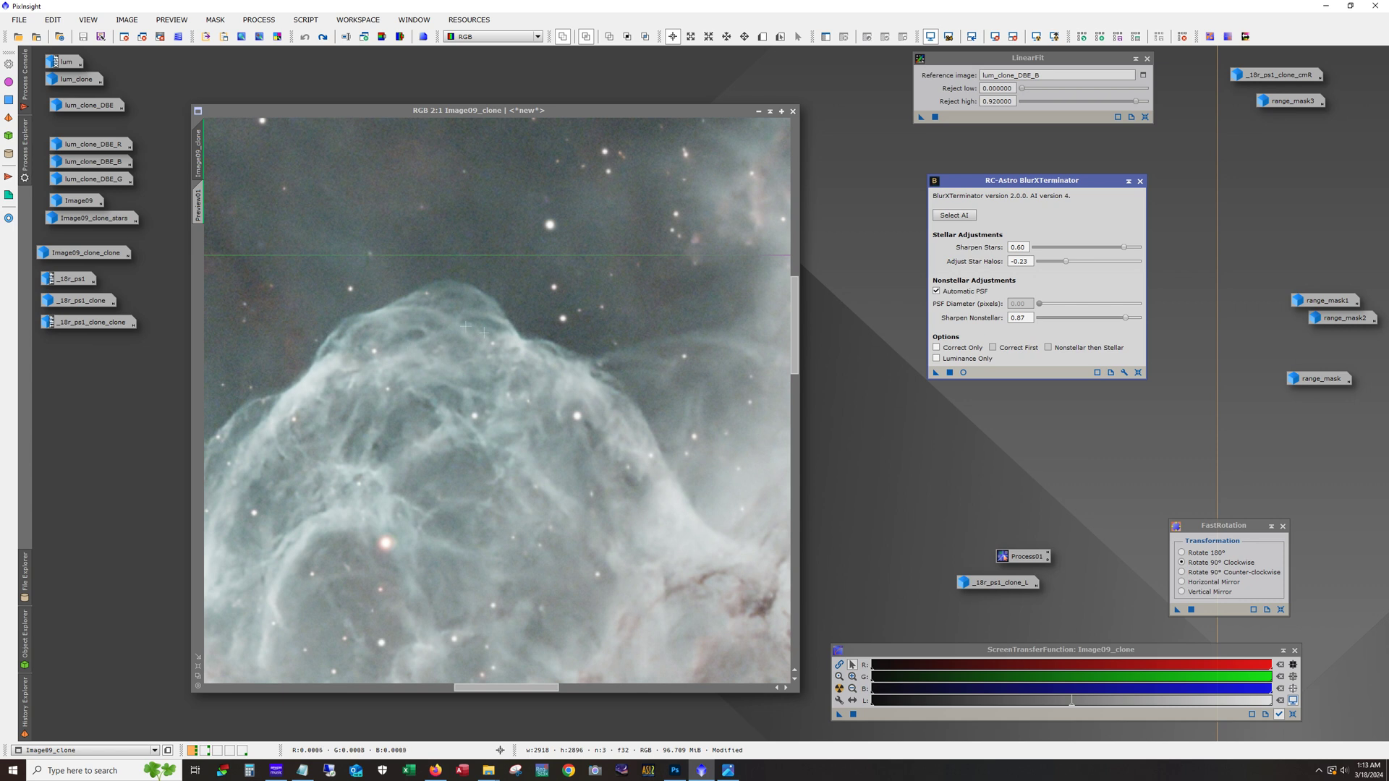
click(323, 38)
drag(788, 330, 788, 274)
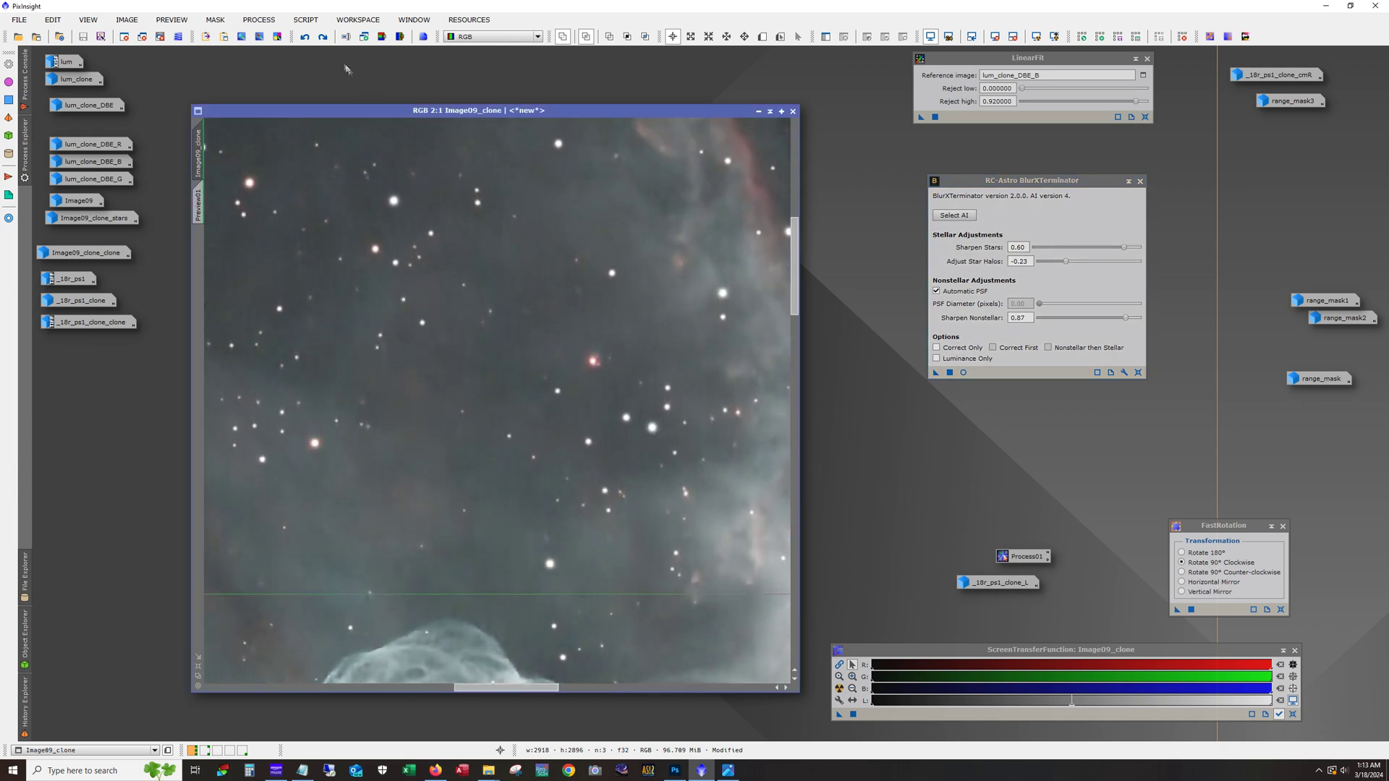
click(304, 37)
click(324, 37)
scroll(393, 489, down, 2)
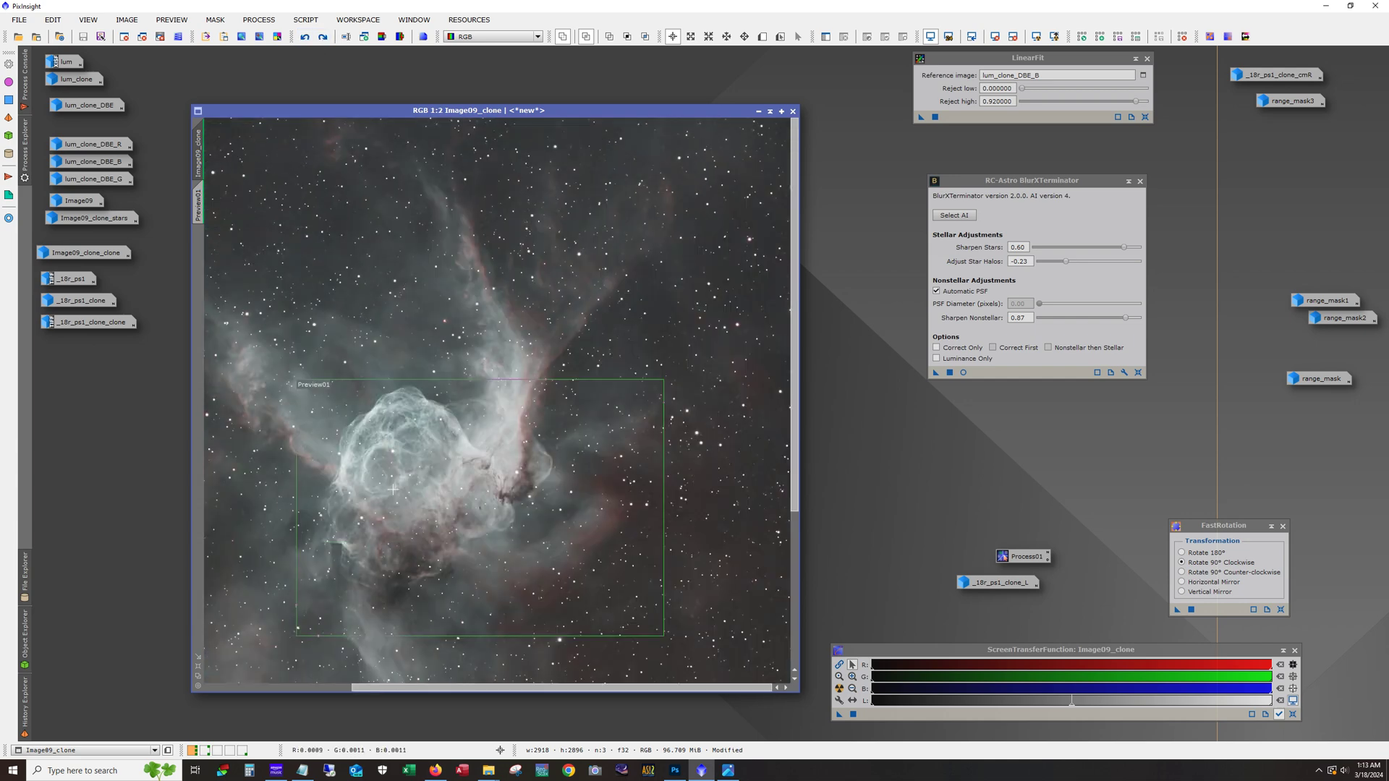
- Zoom Image09_clone out to 1:3, revert it to starless, and minimize it to an icon
scroll(393, 490, down, 1)
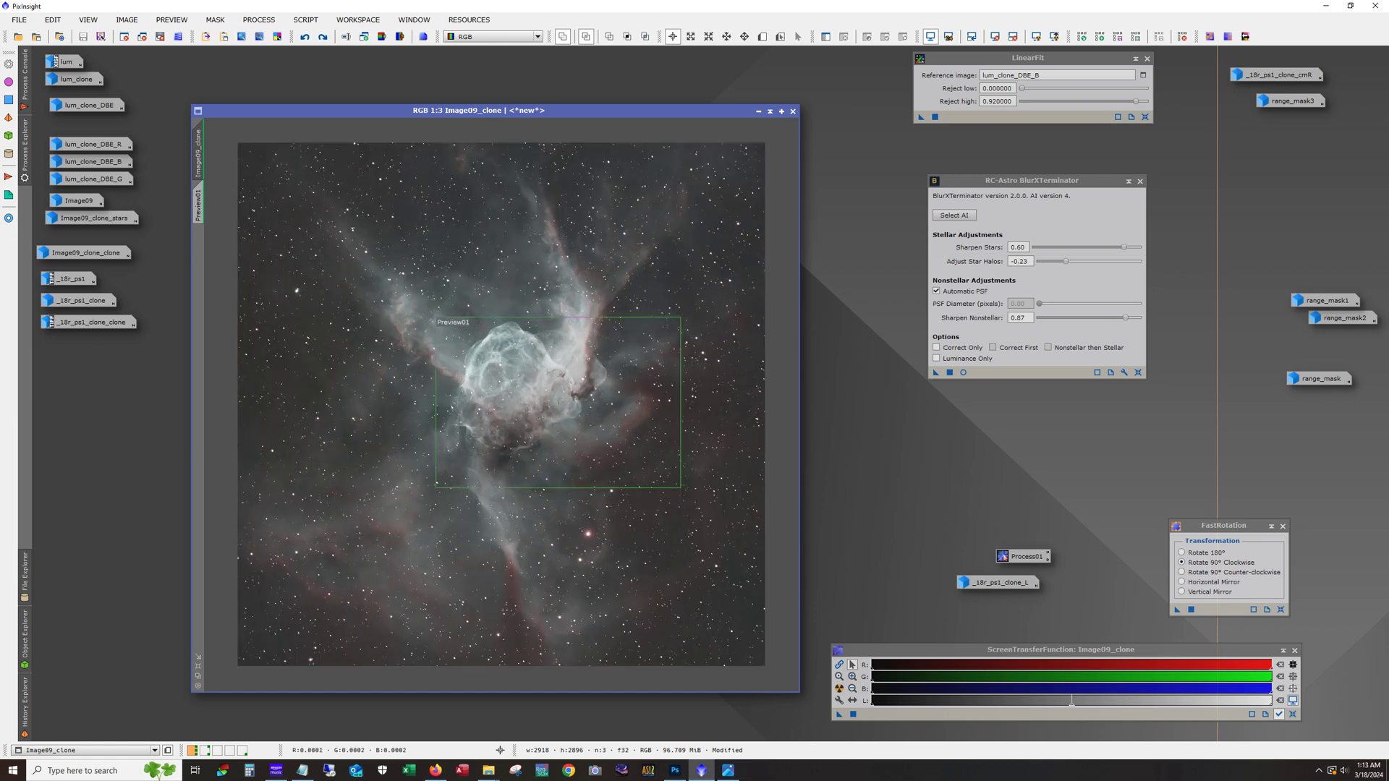
click(324, 37)
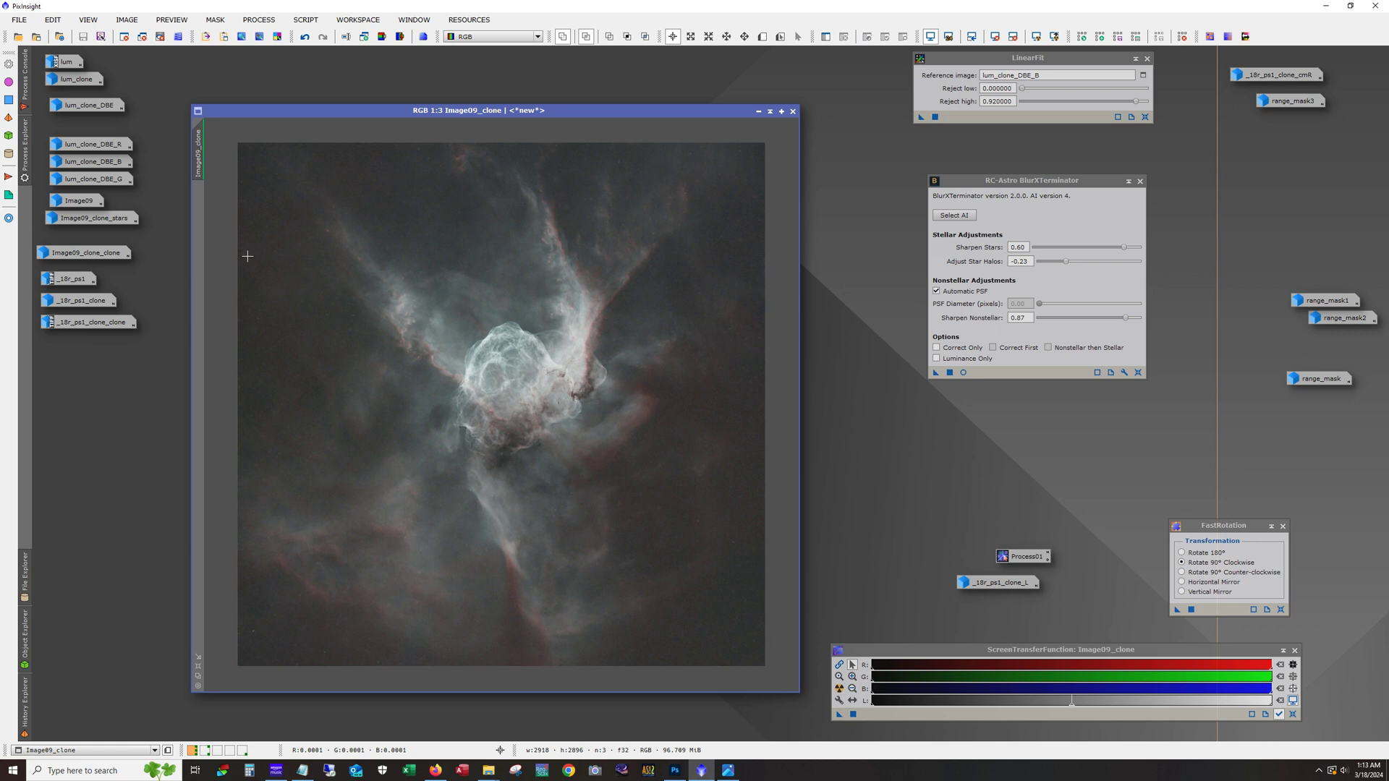
key(alt)
click(758, 113)
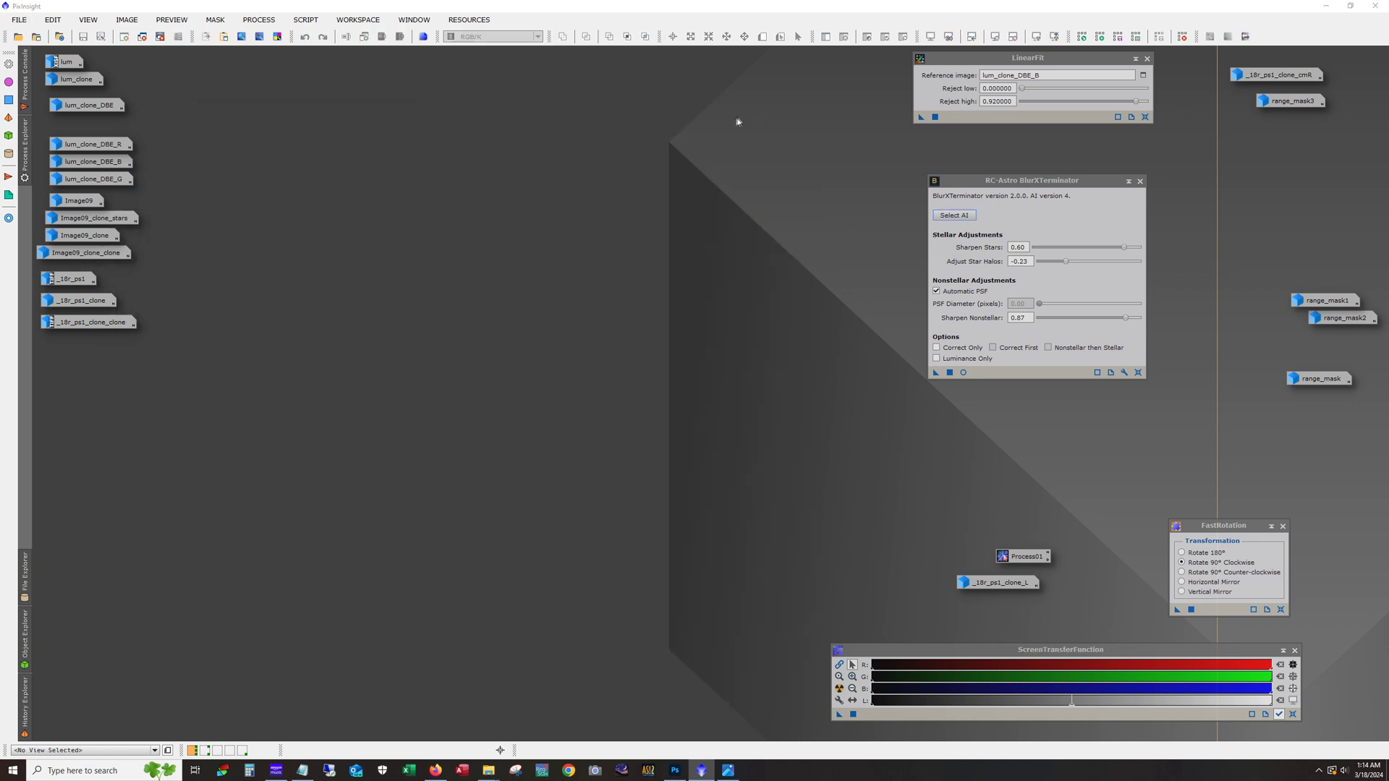
- Open Image09_clone_clone and redo its two undone steps, then bring up the AstroBin page
double_click(80, 253)
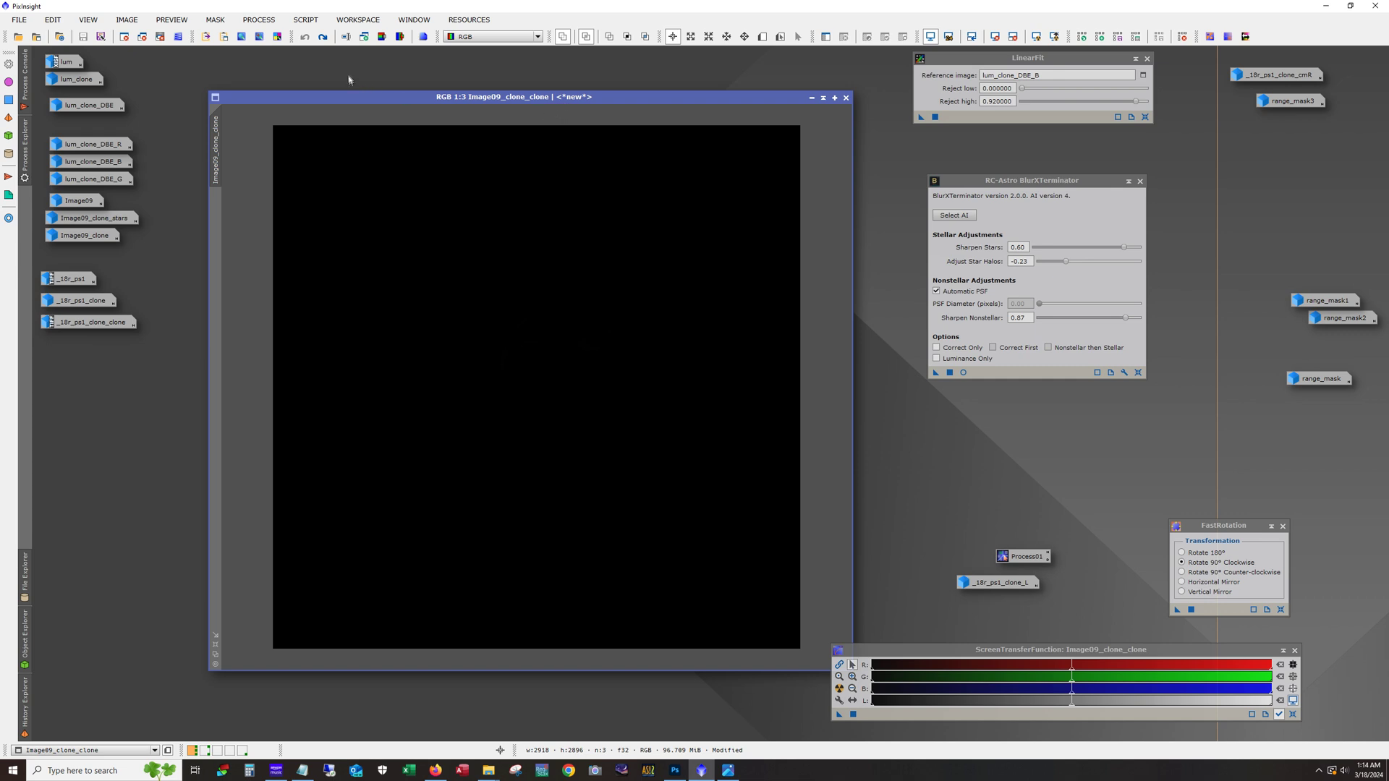
click(322, 36)
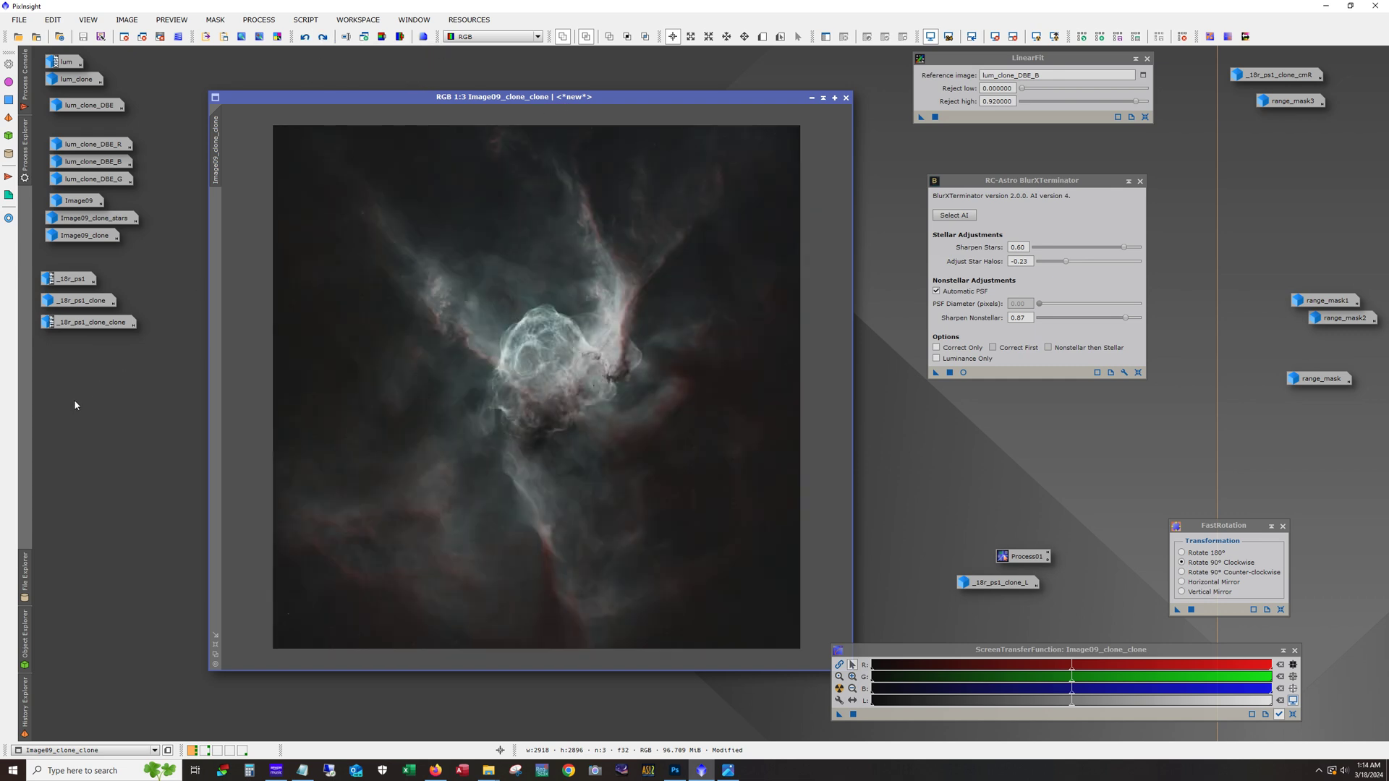
click(323, 36)
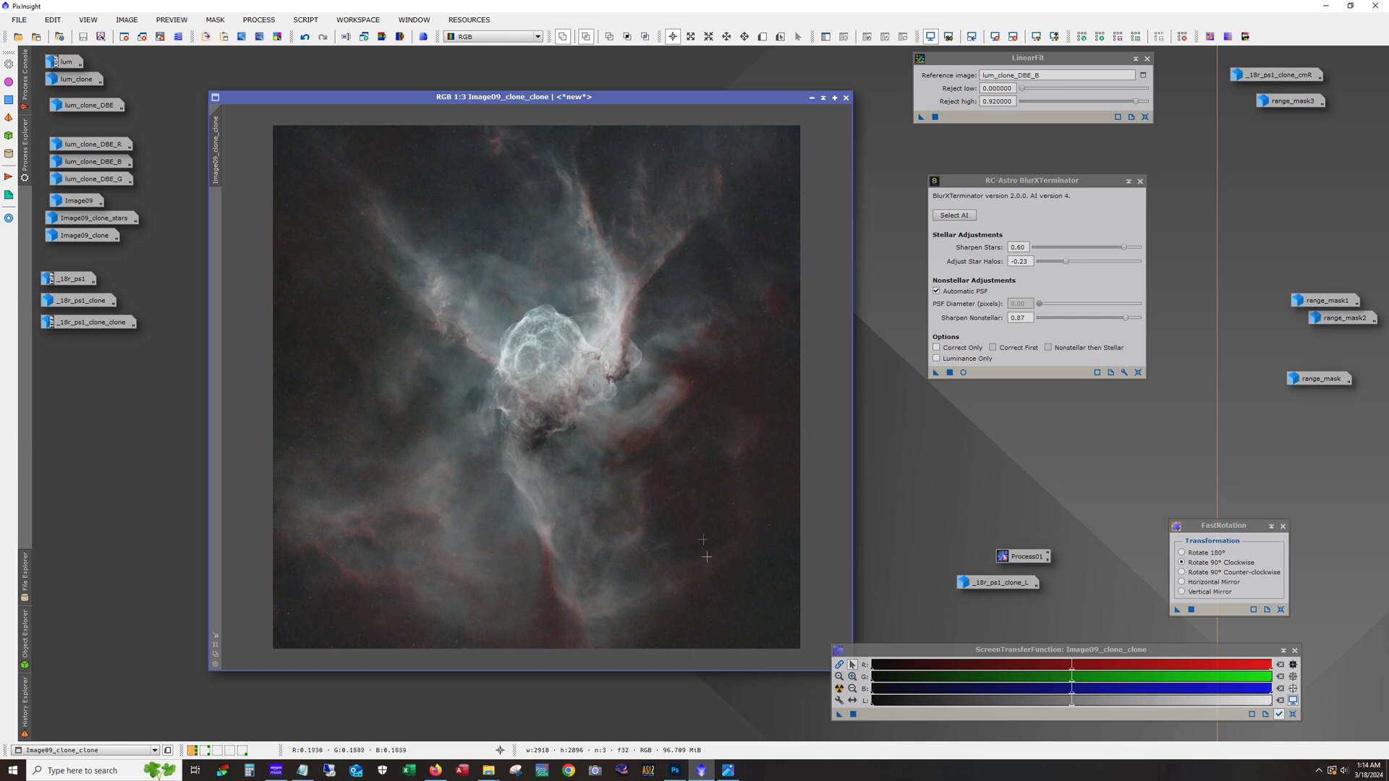
click(435, 770)
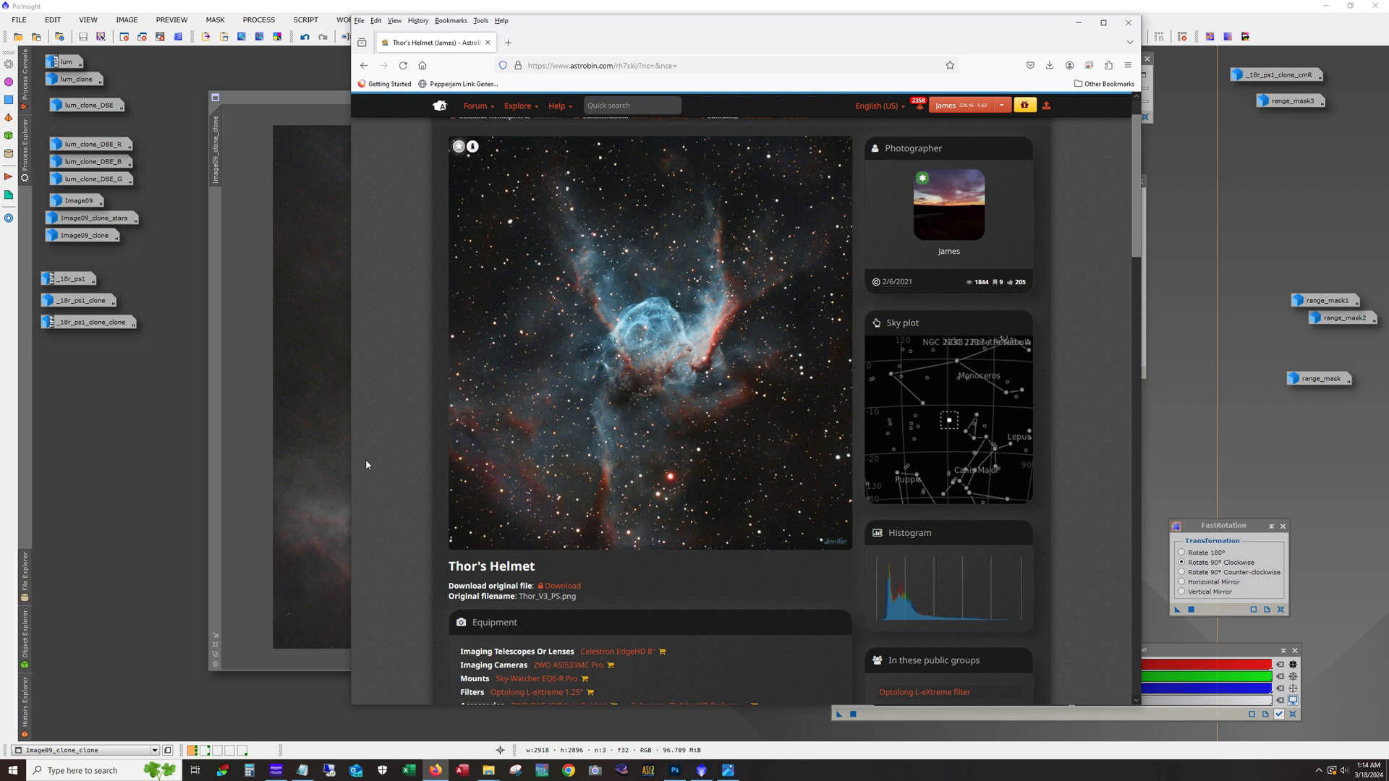
- Review the earlier Thor's Helmet photo on AstroBin, then minimize Firefox
mouse_move(443, 511)
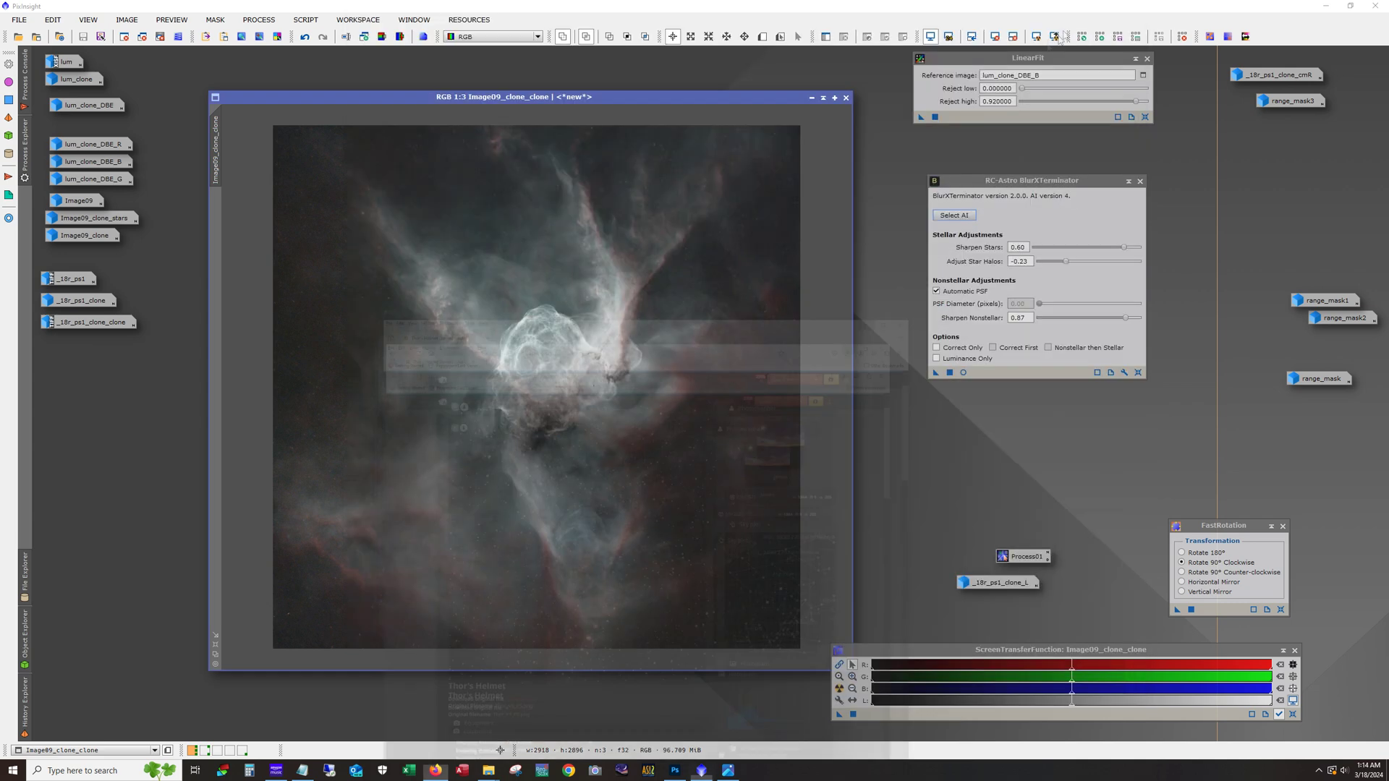
click(1079, 22)
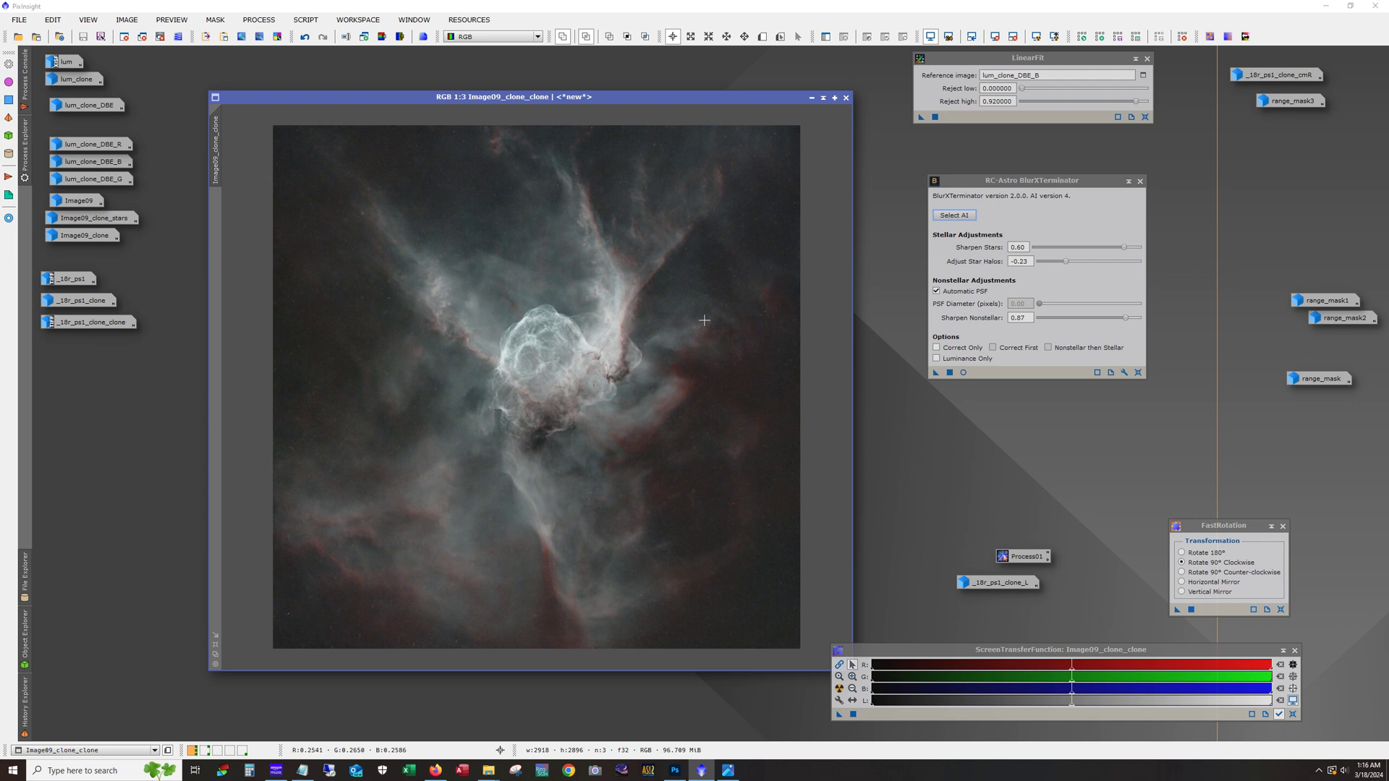
- Iconize the current image, reopen _18r_ps1, and move and enlarge its window
click(812, 99)
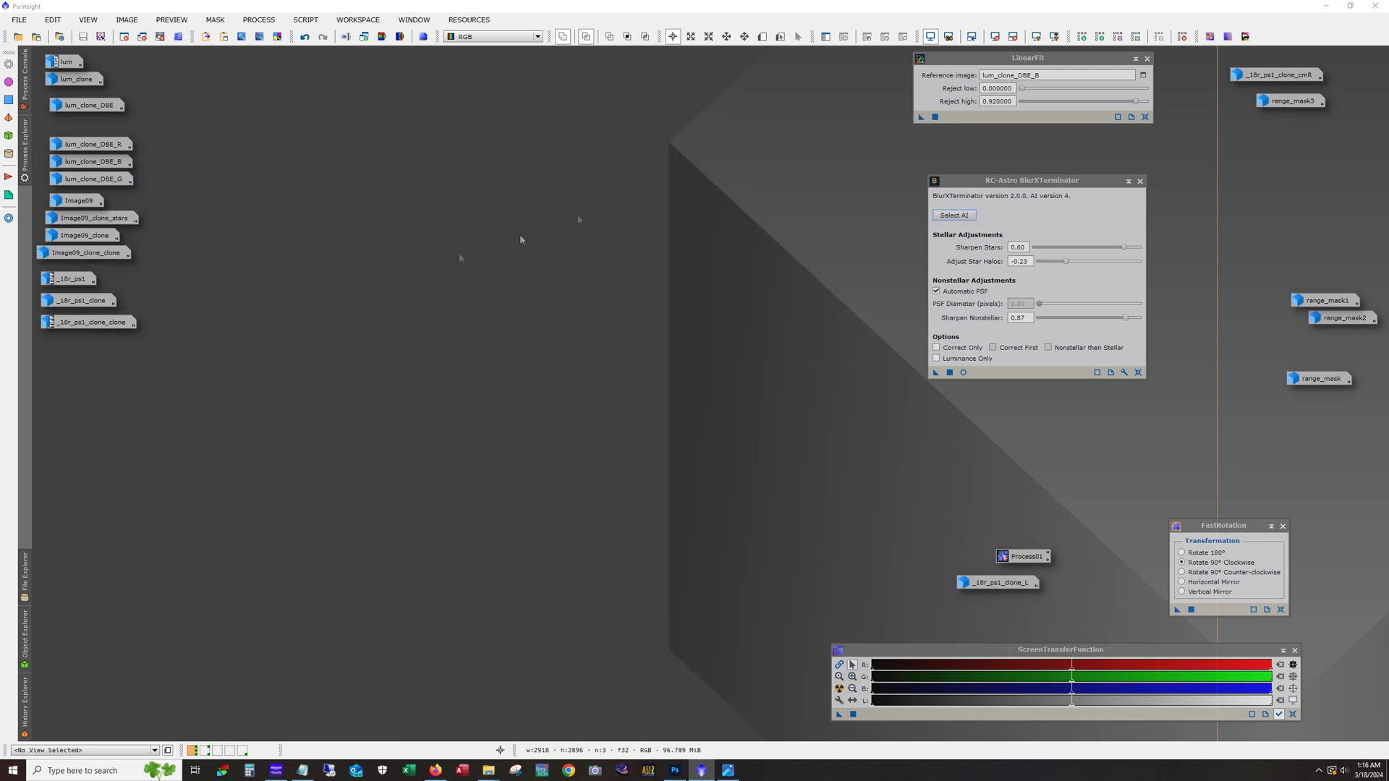
click(64, 282)
double_click(64, 282)
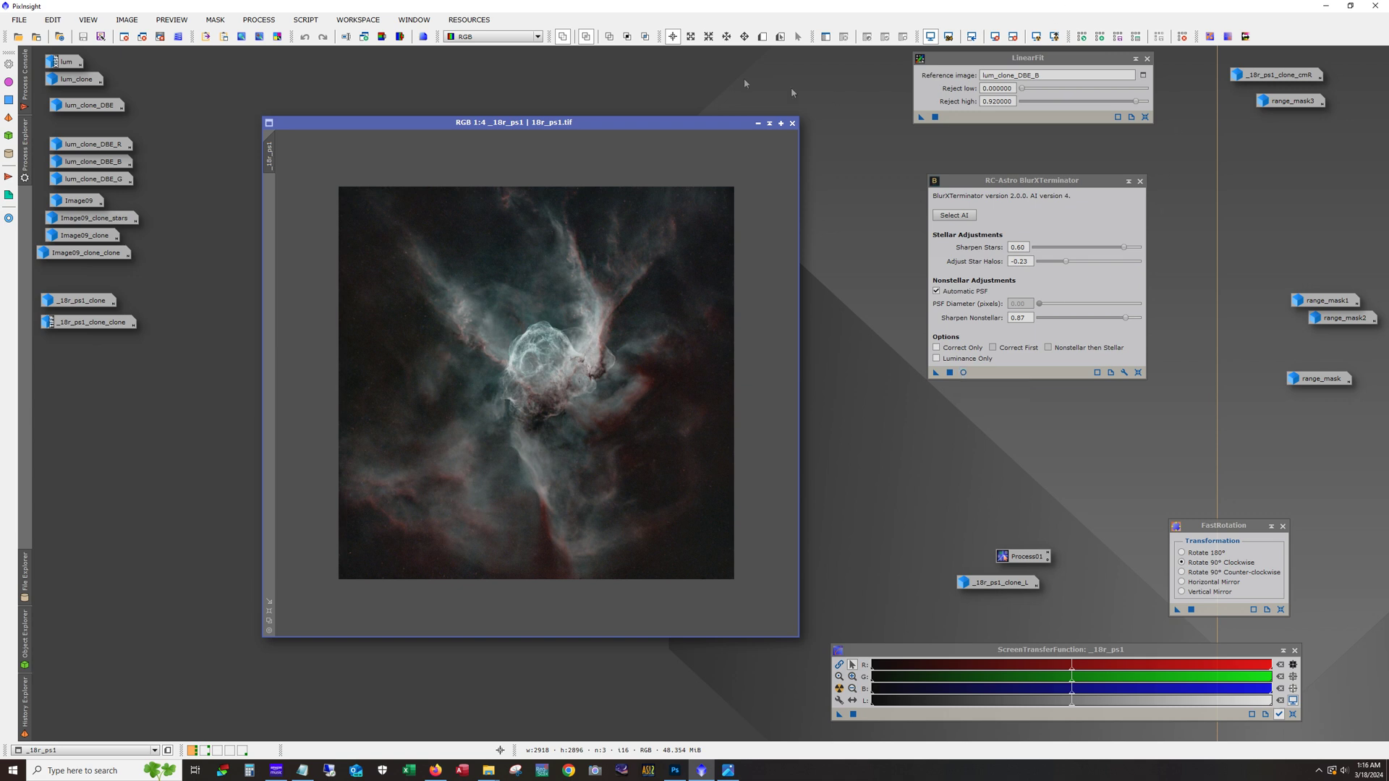
drag(506, 121, 444, 56)
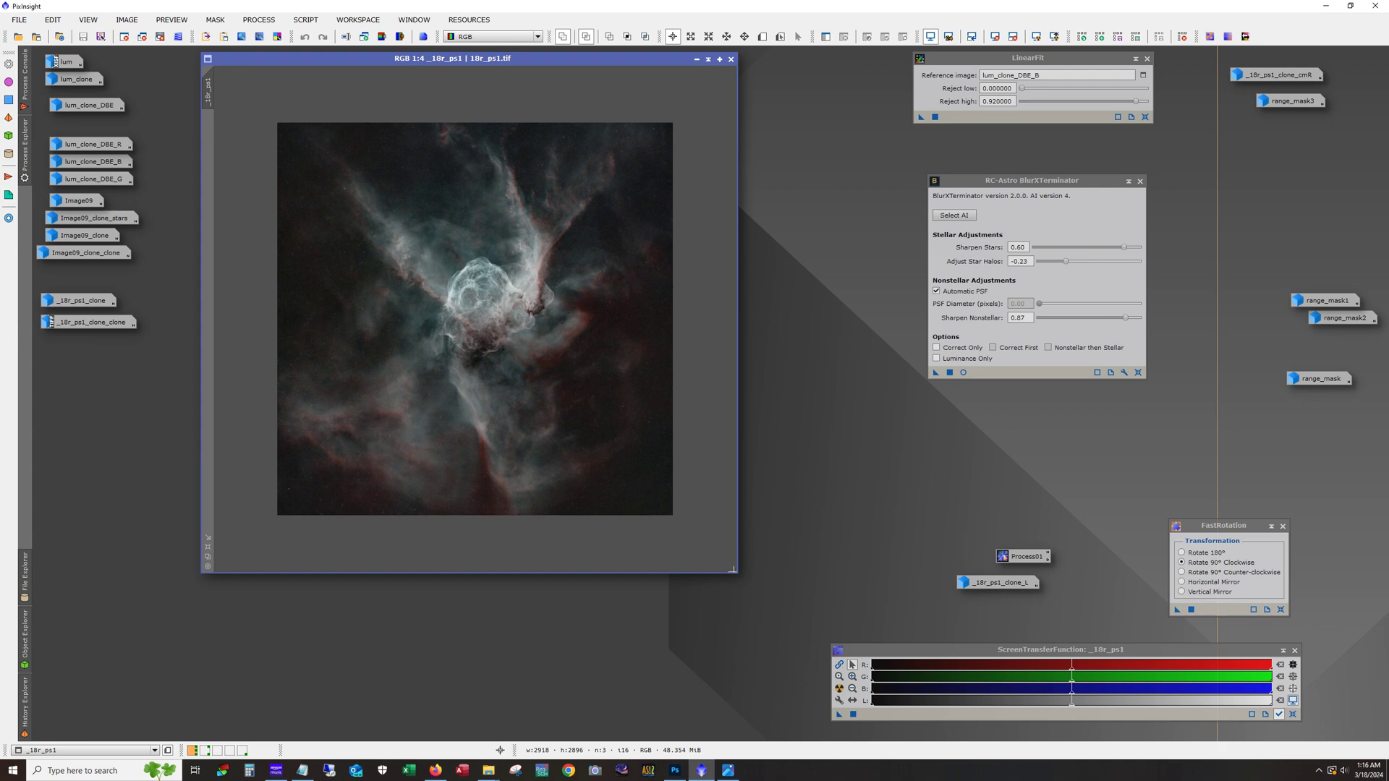
drag(733, 573, 866, 674)
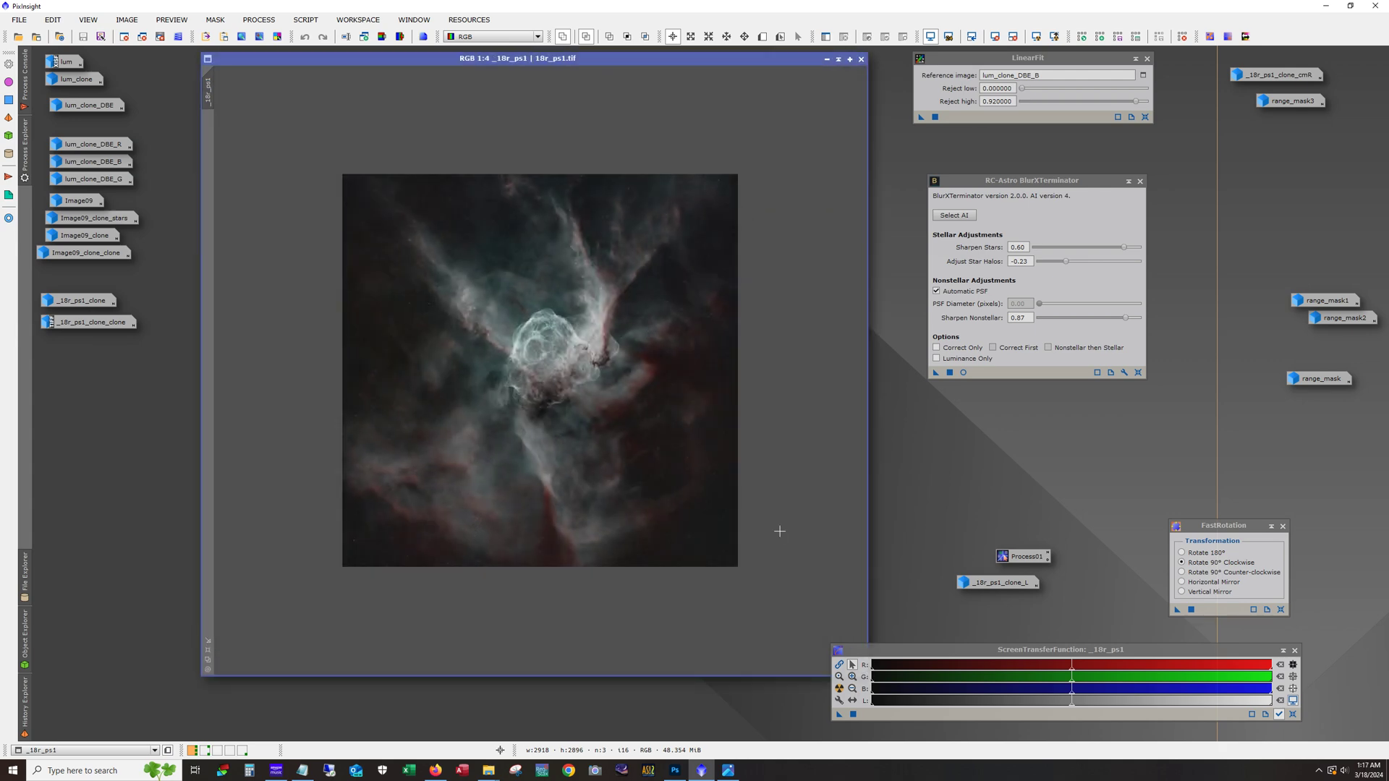
- Zoom the _18r_ps1 nebula between 1:3 and 1:1 to inspect its detail
scroll(779, 532, up, 1)
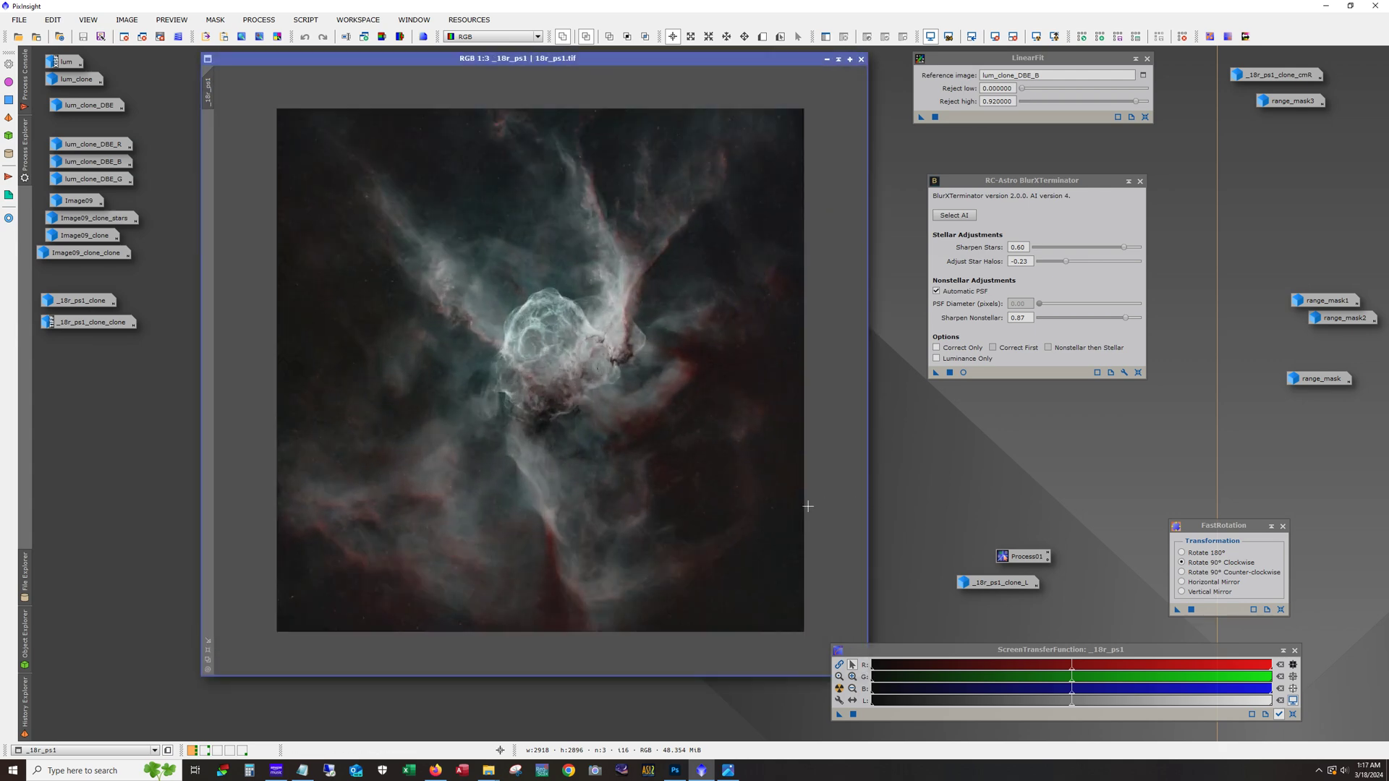
scroll(807, 507, up, 1)
scroll(806, 506, down, 1)
key(alt)
scroll(544, 359, up, 2)
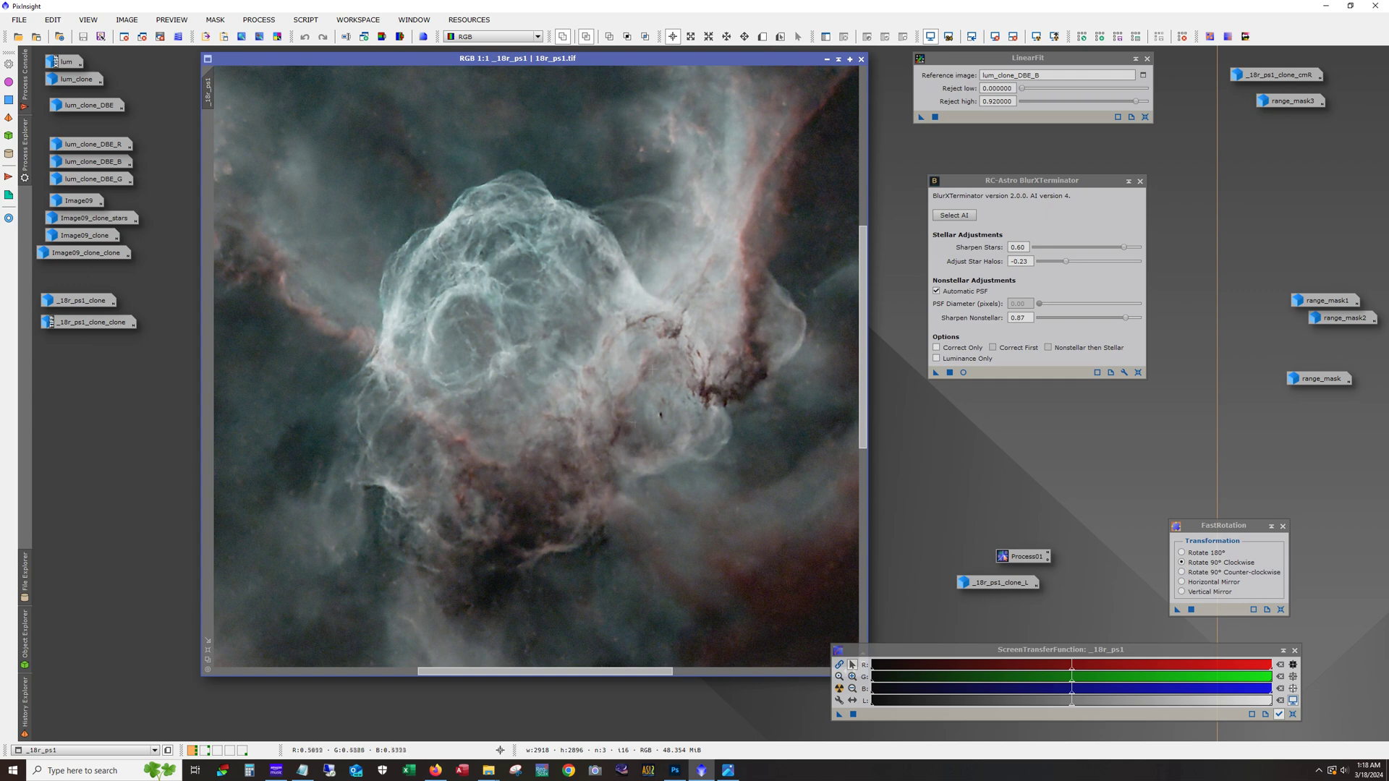
scroll(517, 379, down, 4)
scroll(542, 366, up, 2)
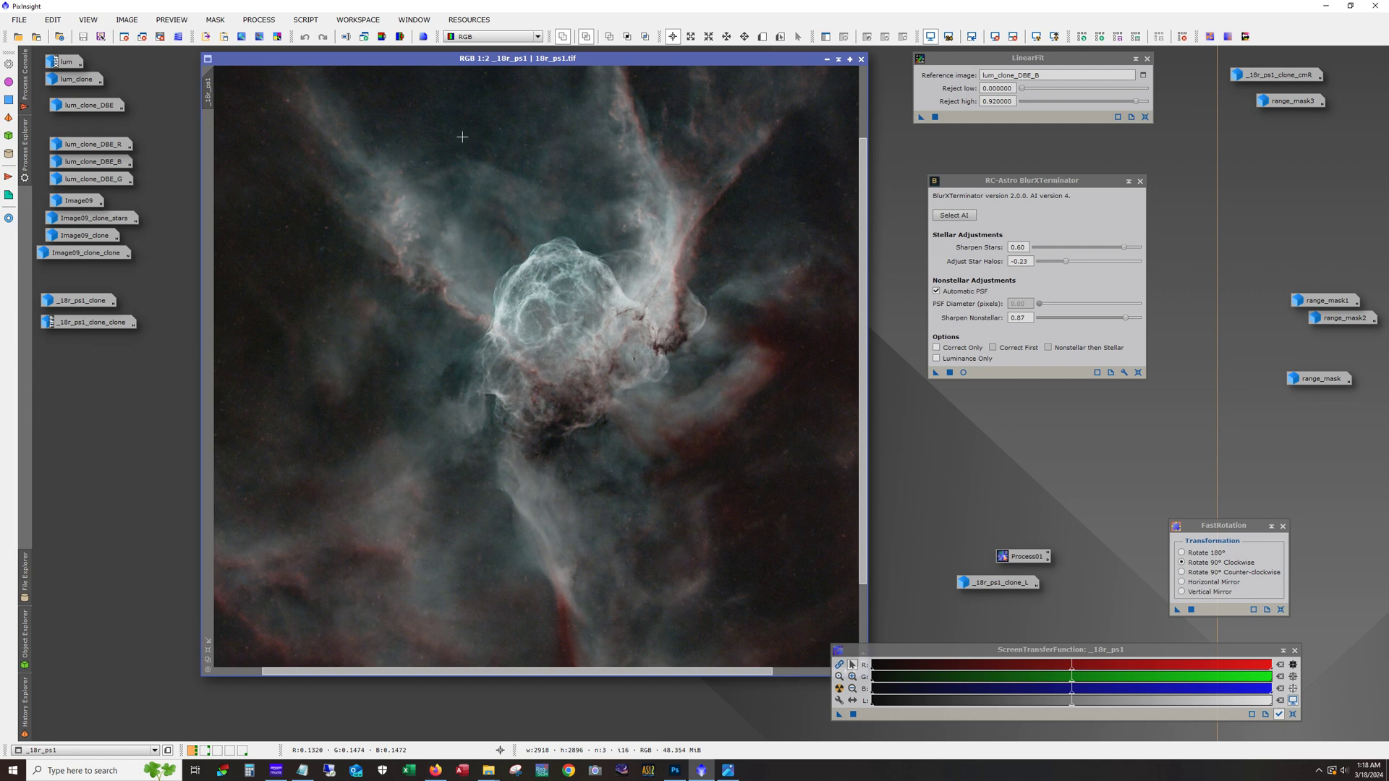
- Briefly check _18r_ps1_clone_L, iconize _18r_ps1, and open and position _18r_ps1_clone
double_click(993, 584)
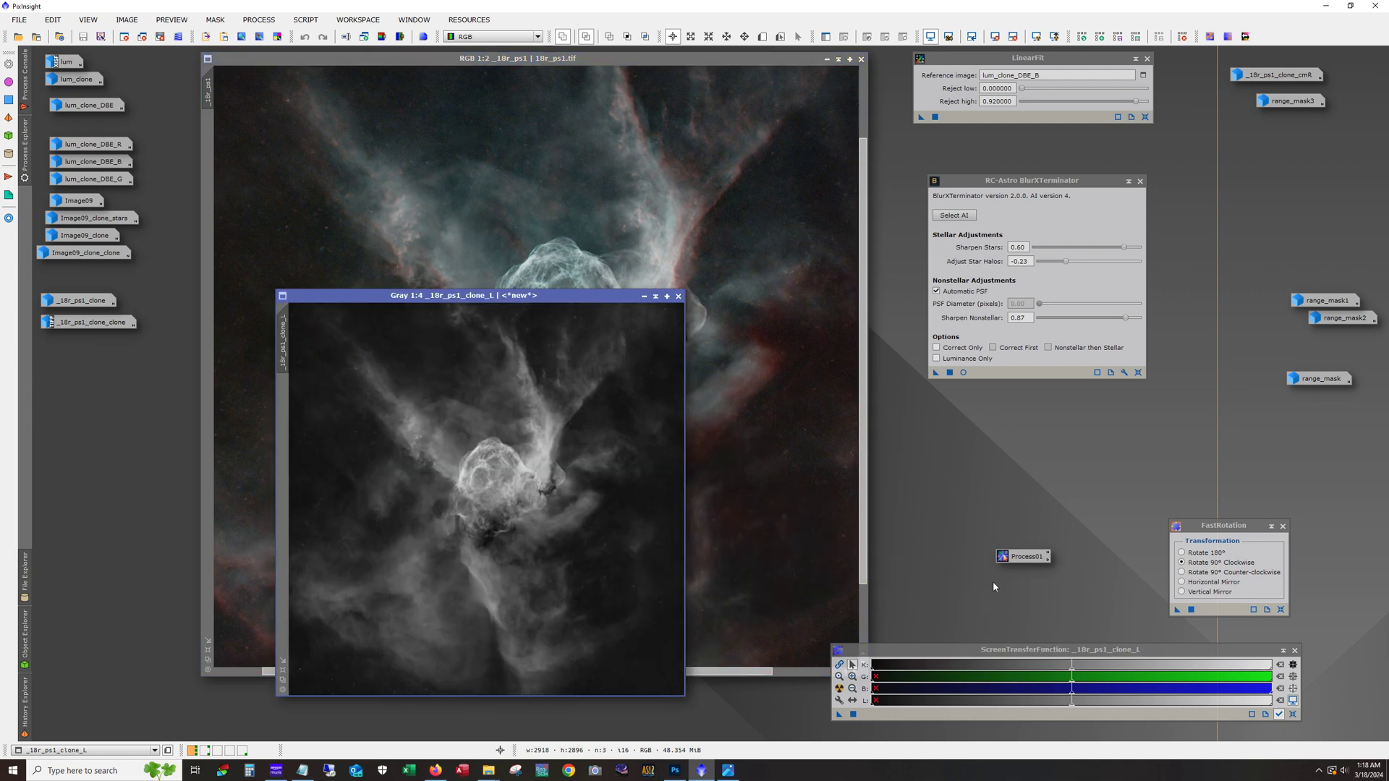
click(644, 296)
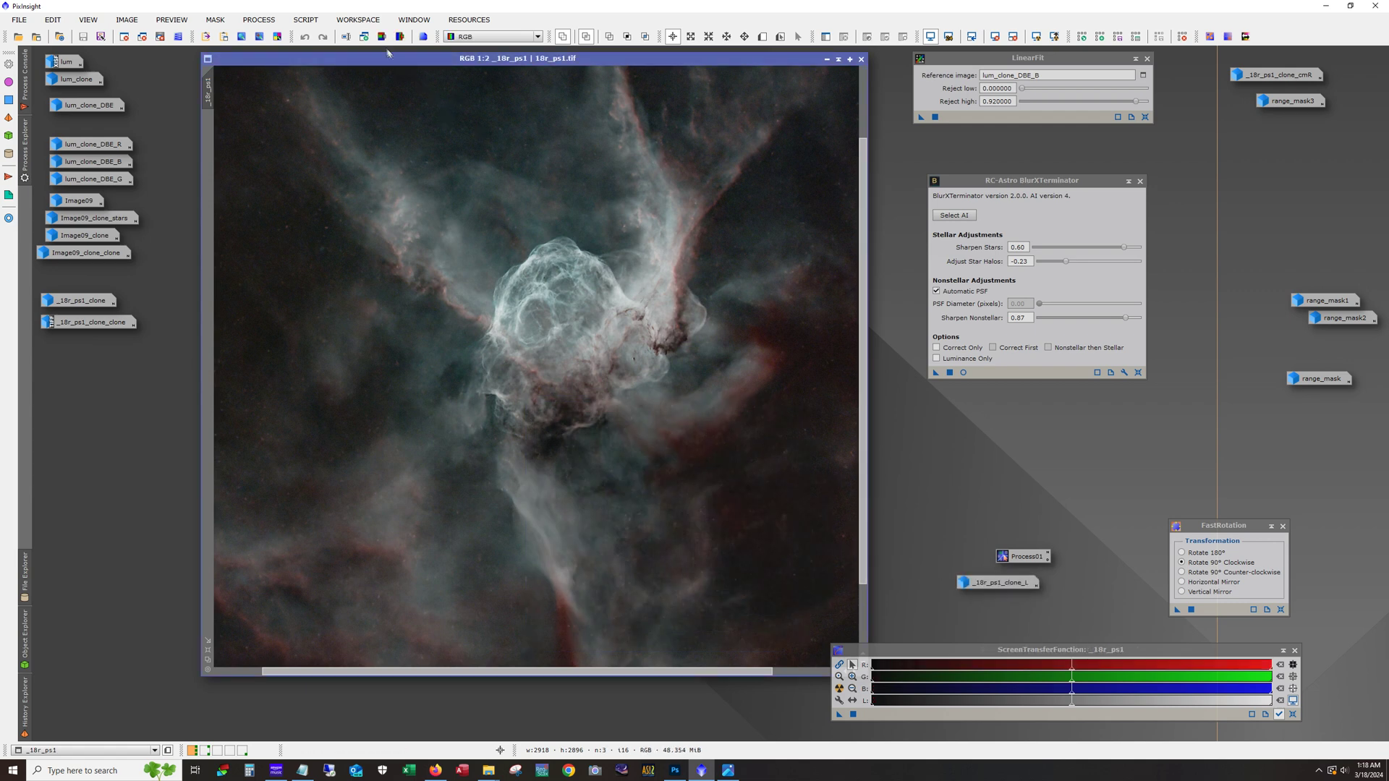
double_click(985, 583)
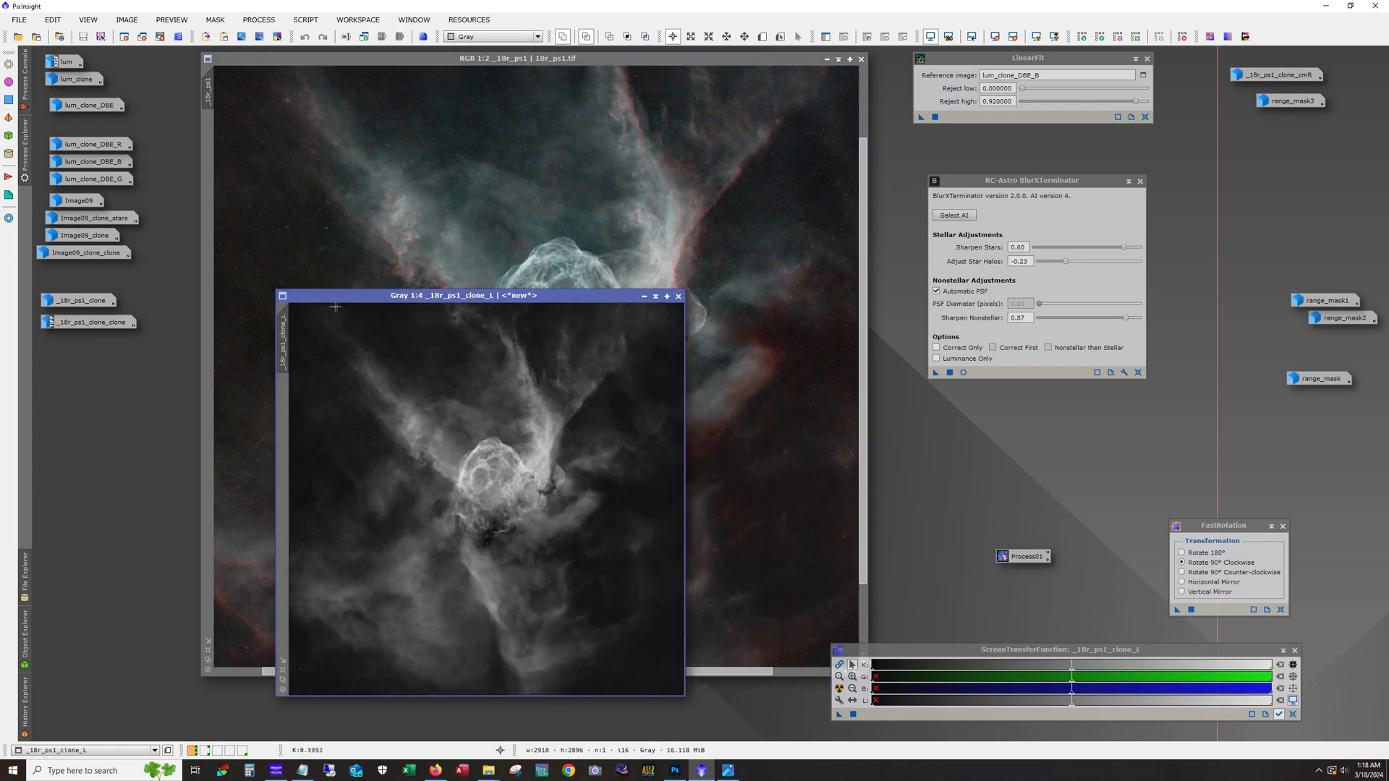
click(644, 296)
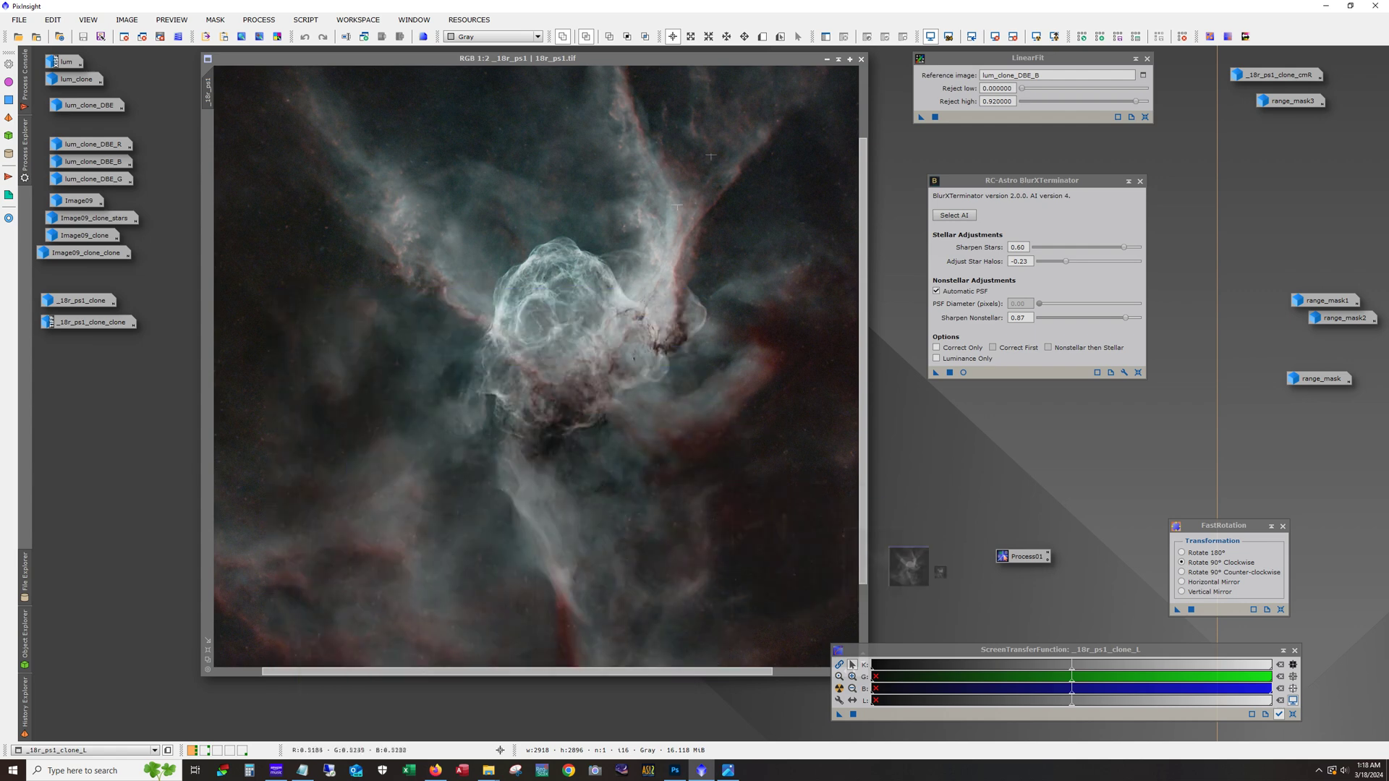
click(827, 59)
double_click(95, 301)
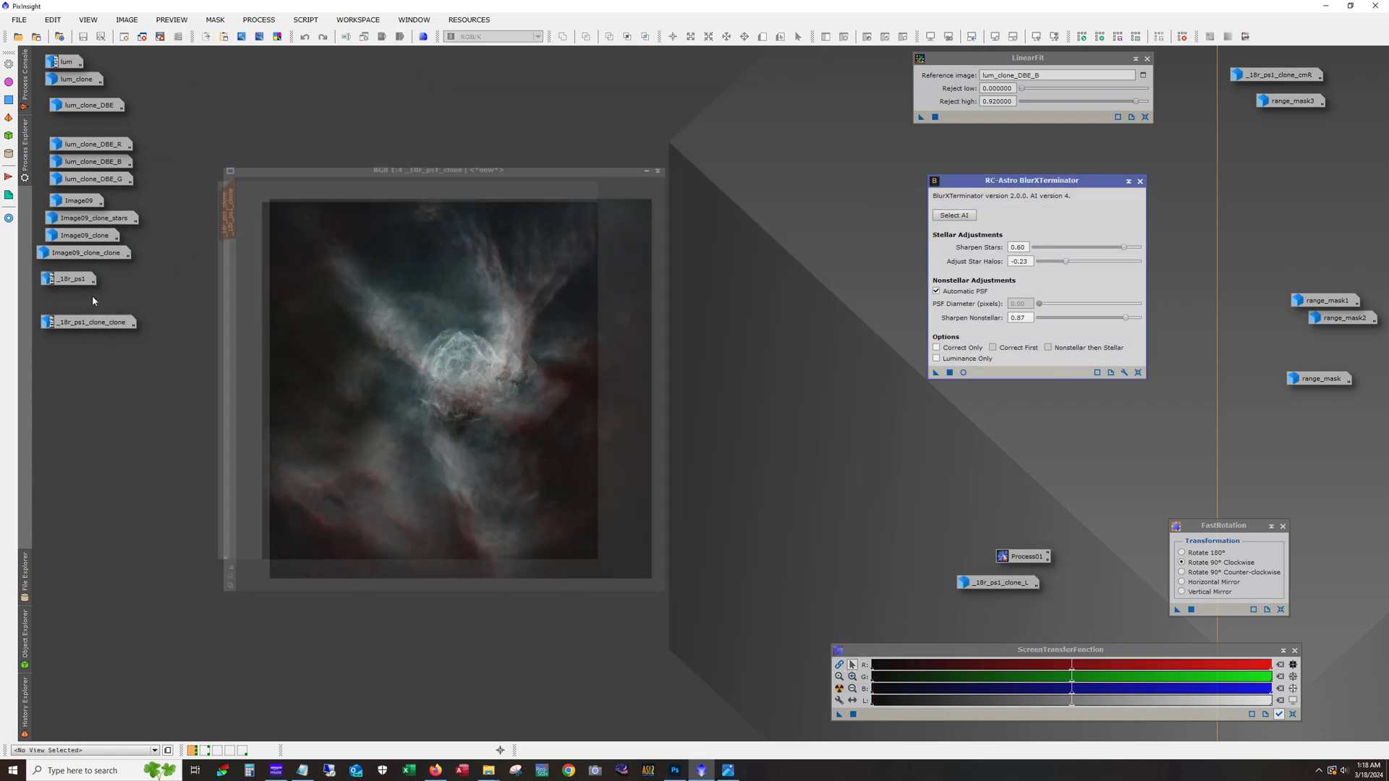
drag(386, 170, 405, 140)
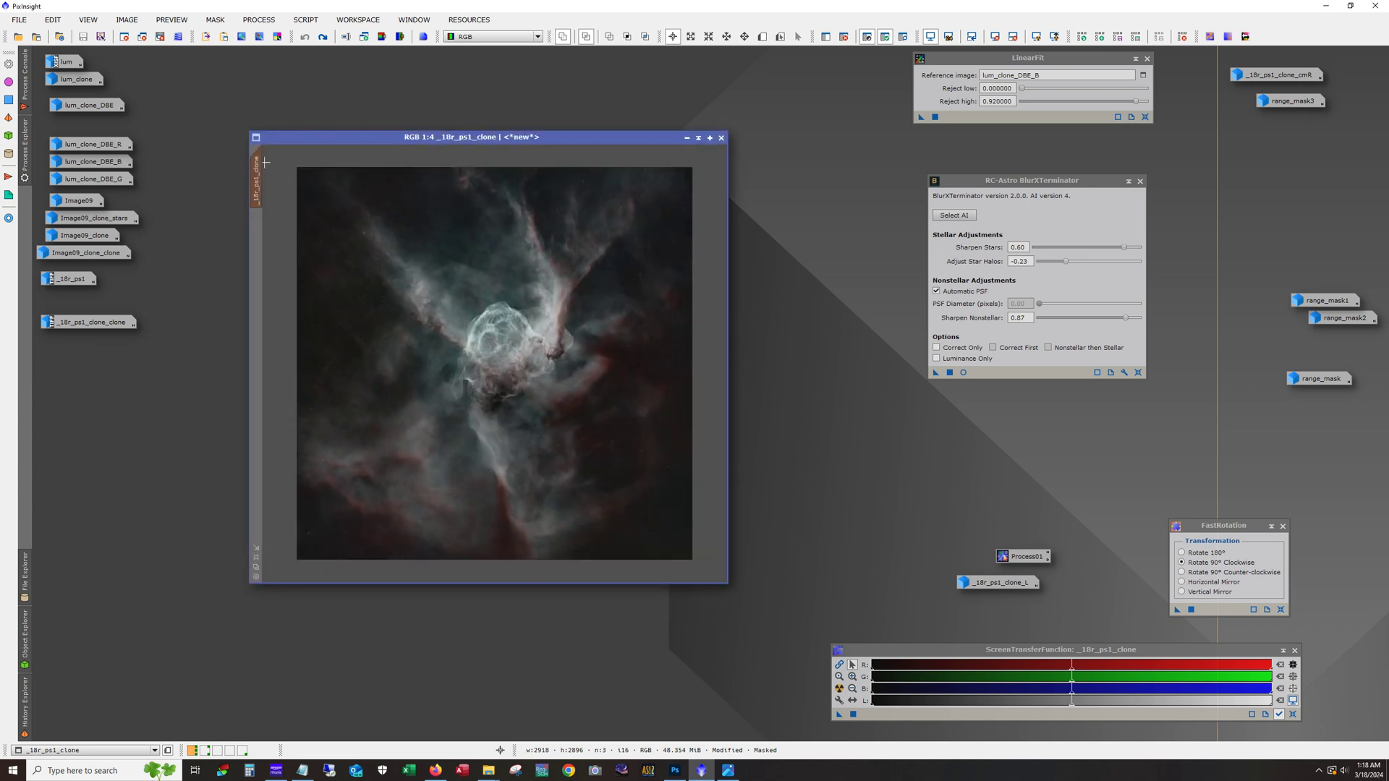
- Show the red mask, inspect its coverage at 1:1, then hide the overlay
click(903, 36)
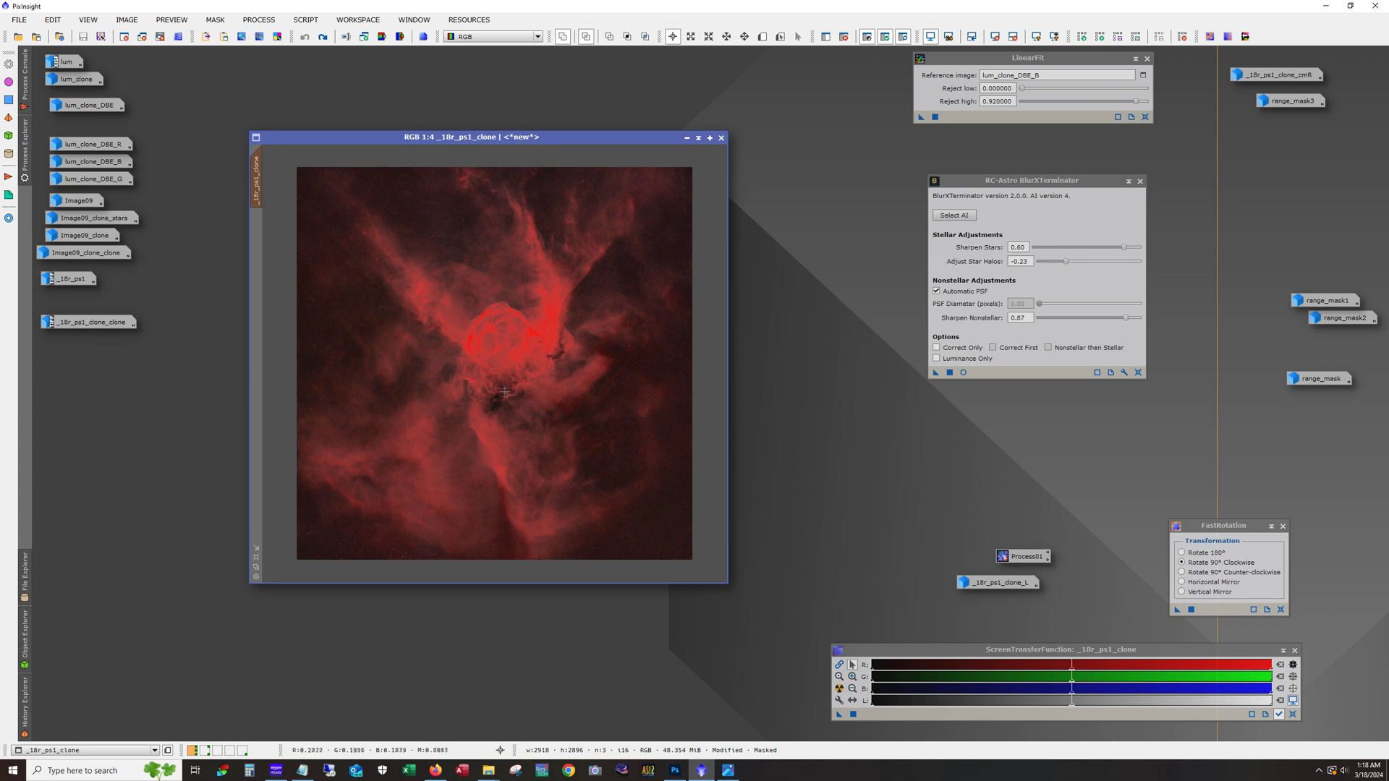
scroll(505, 387, up, 3)
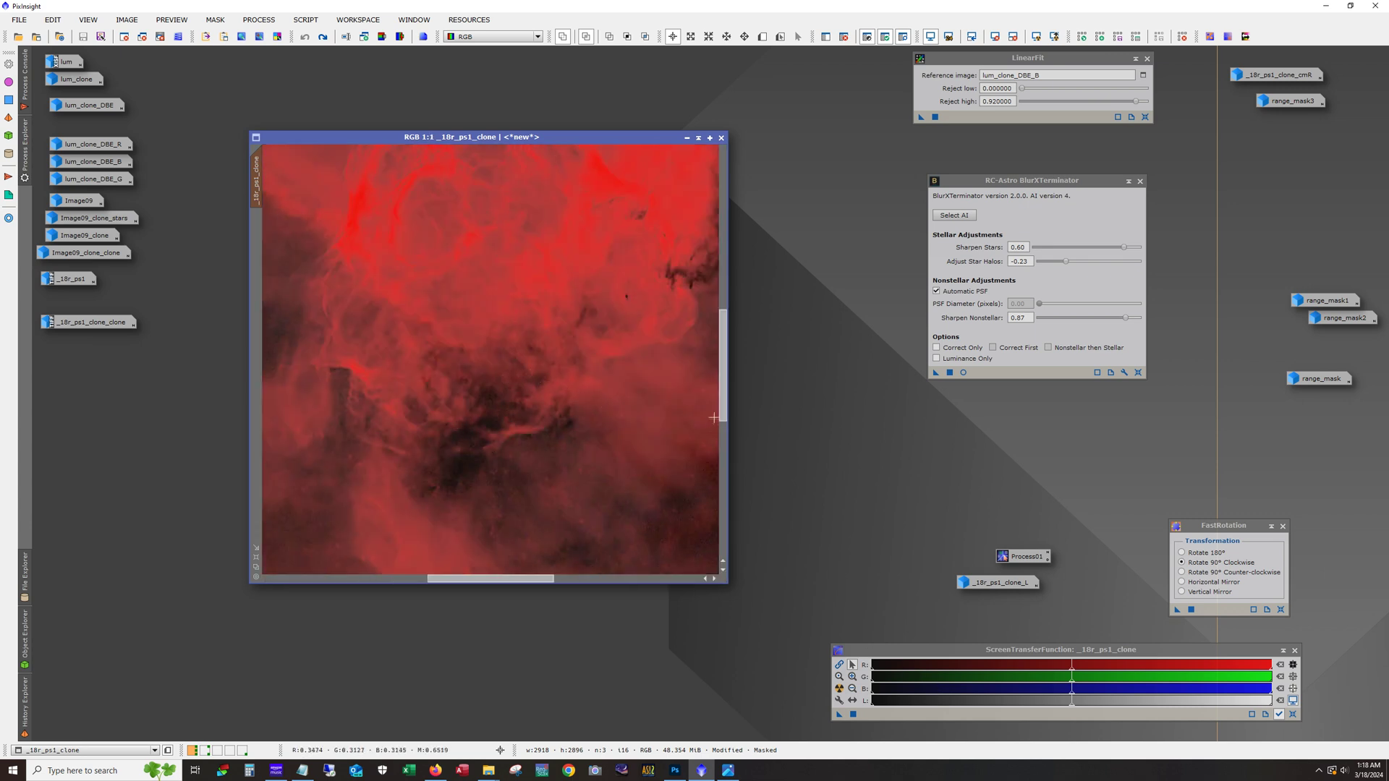
drag(723, 413, 724, 367)
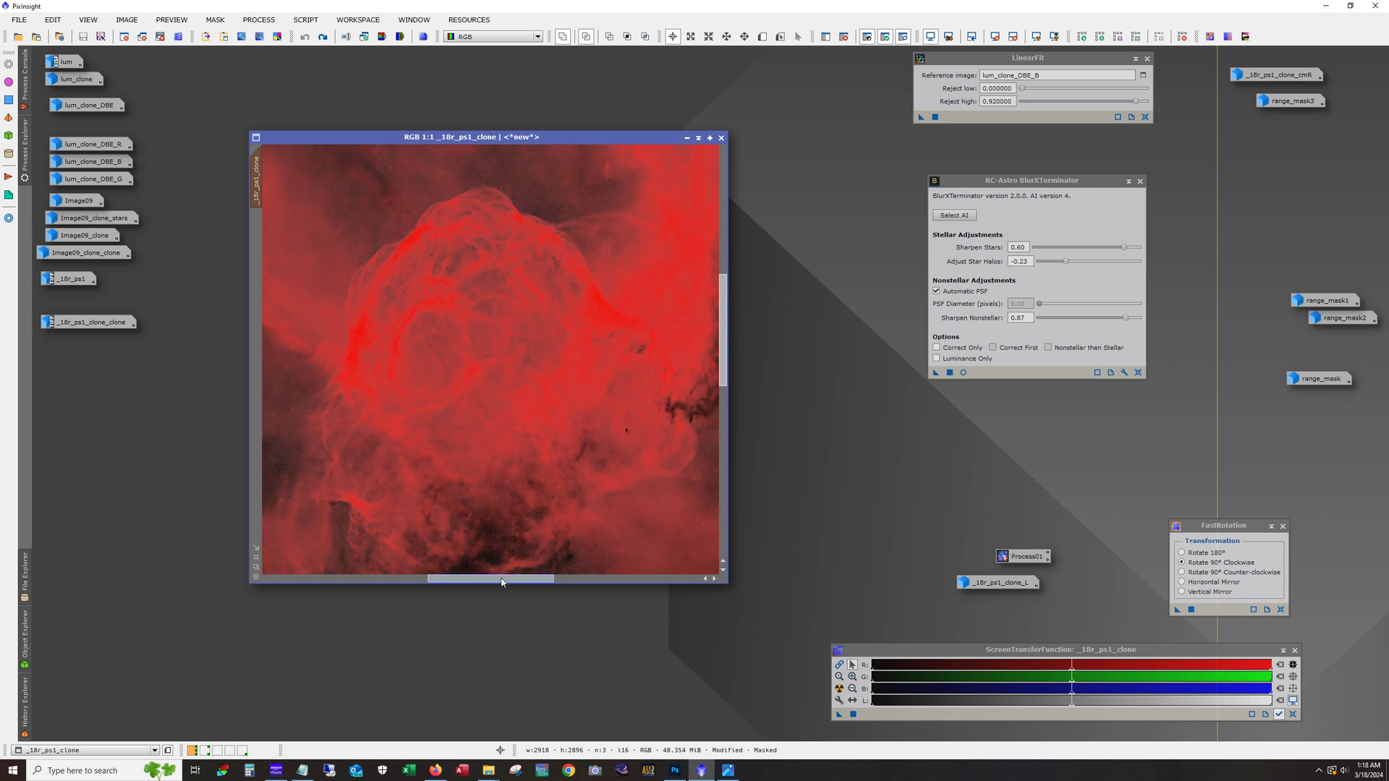
drag(502, 580, 321, 583)
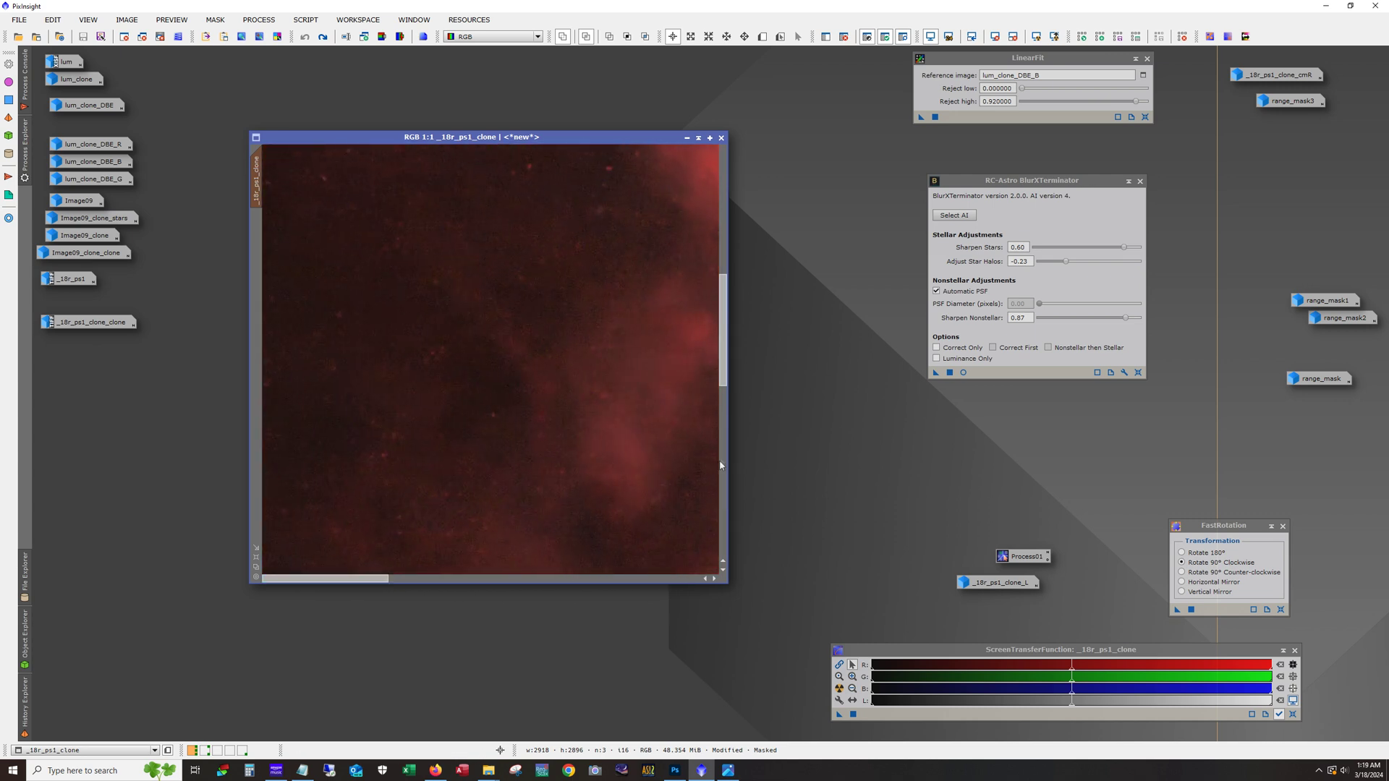
drag(724, 390, 720, 246)
scroll(712, 362, down, 4)
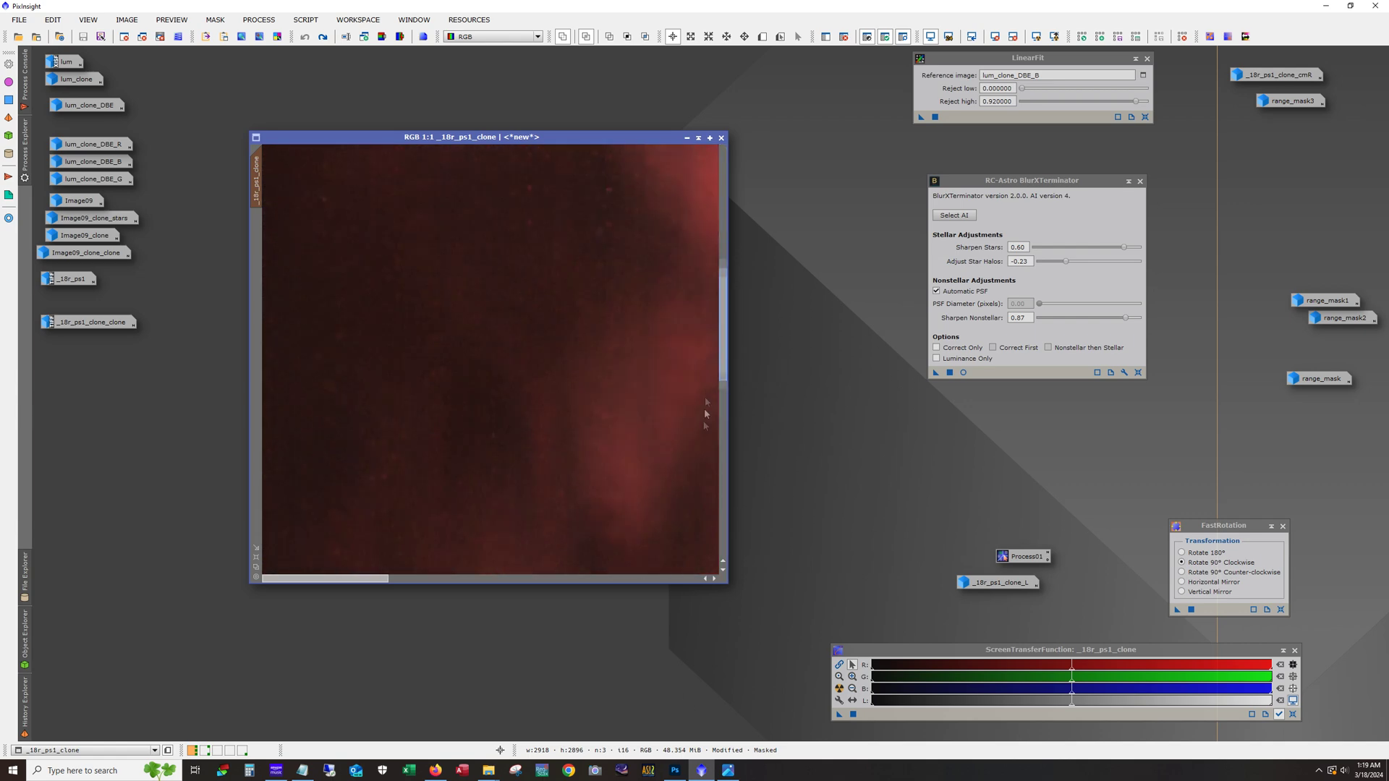
scroll(521, 476, up, 1)
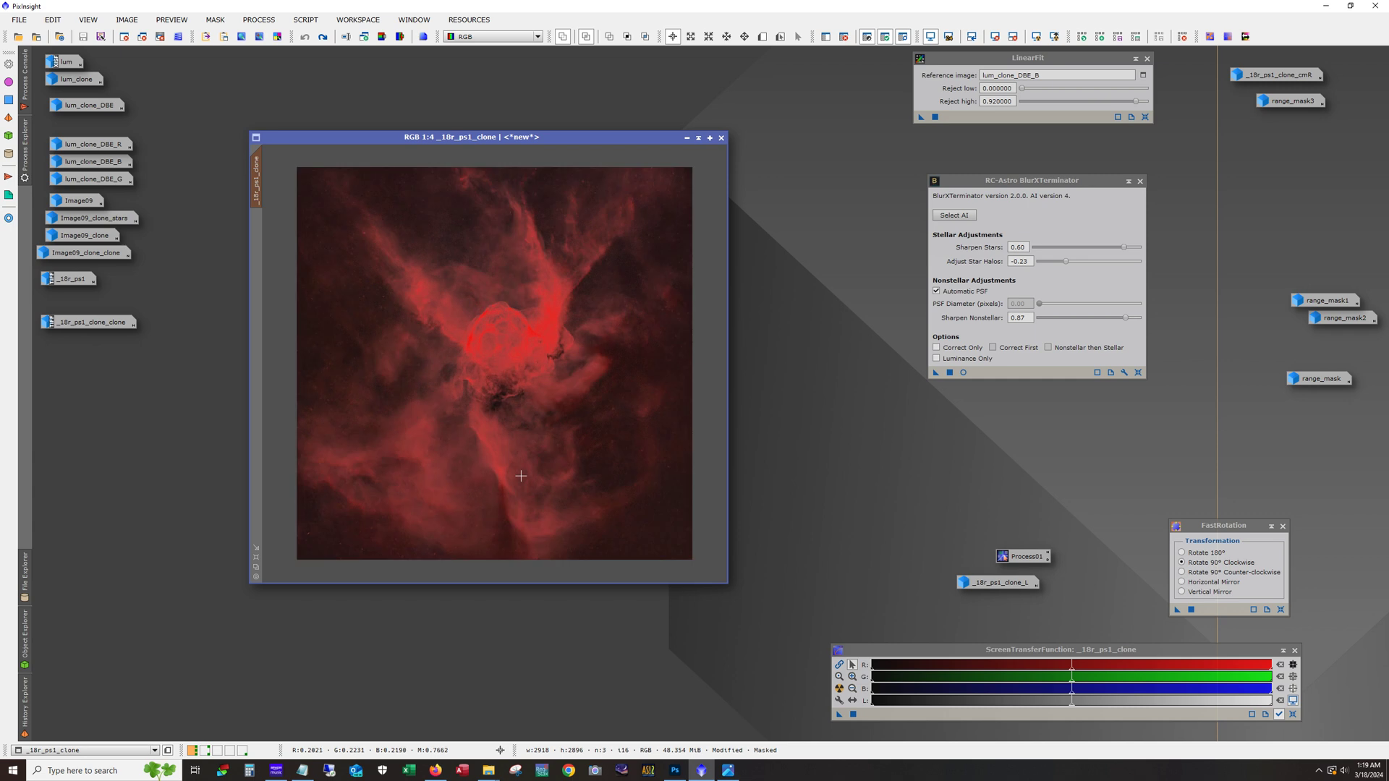
click(901, 36)
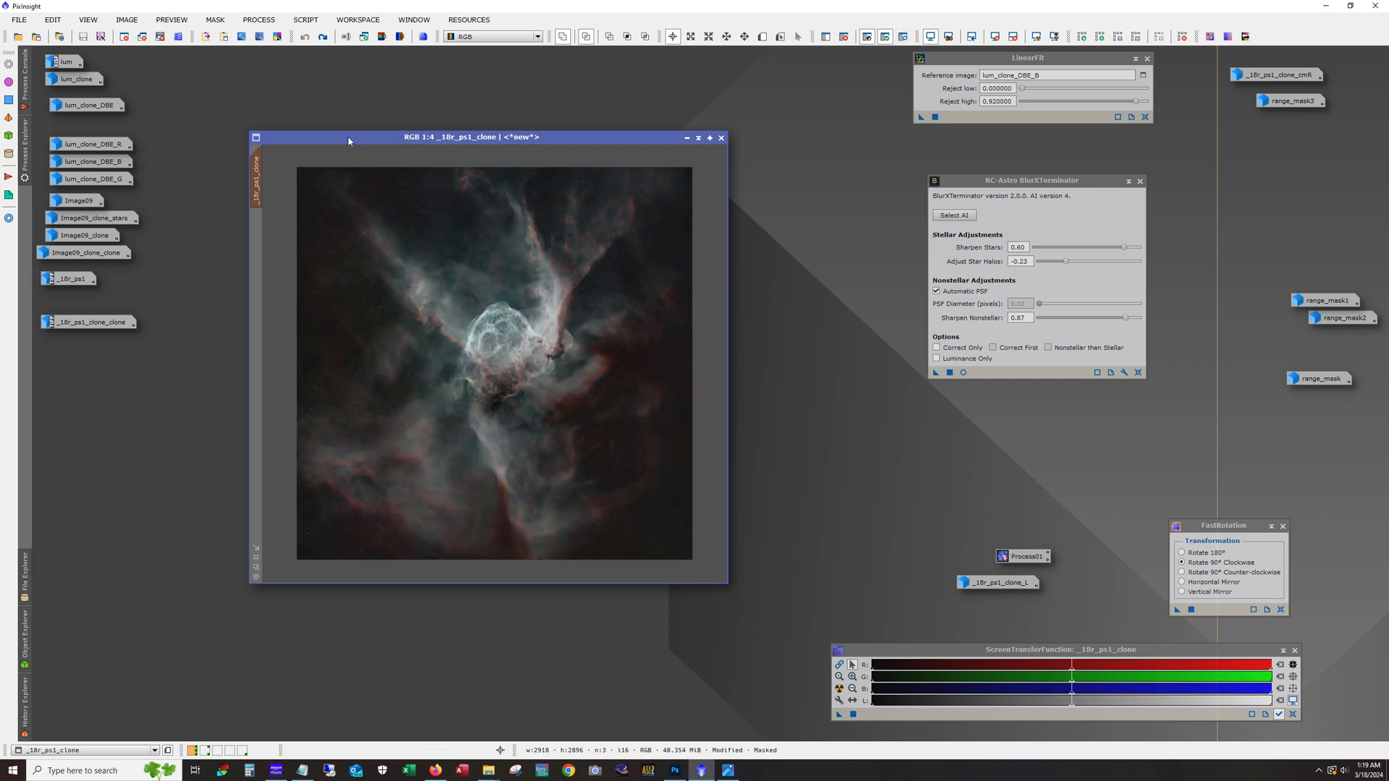
- Toggle Undo/Redo on _18r_ps1_clone to compare before and after its last edit
click(322, 36)
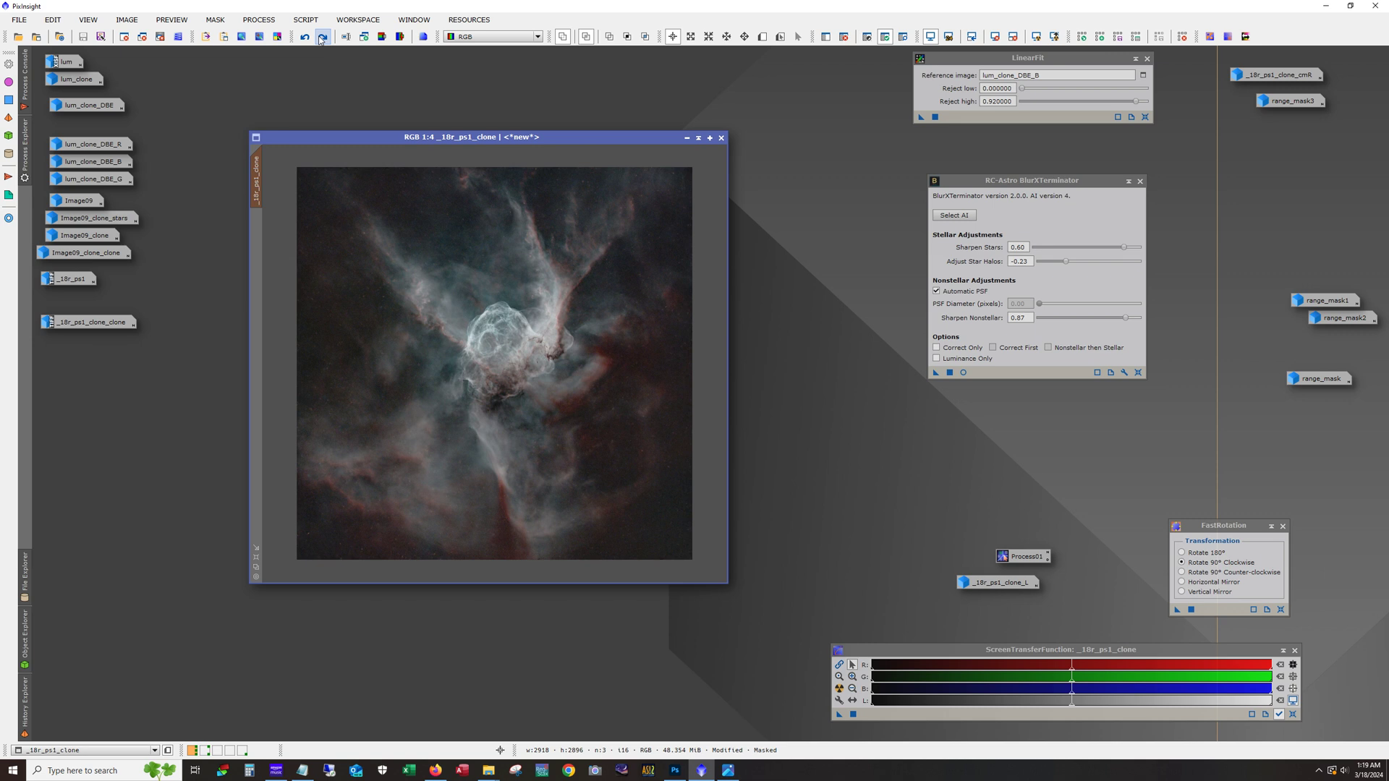
click(323, 36)
click(323, 36)
click(322, 36)
- Show the mask overlay again, zoom in to inspect it, then hide it
click(903, 36)
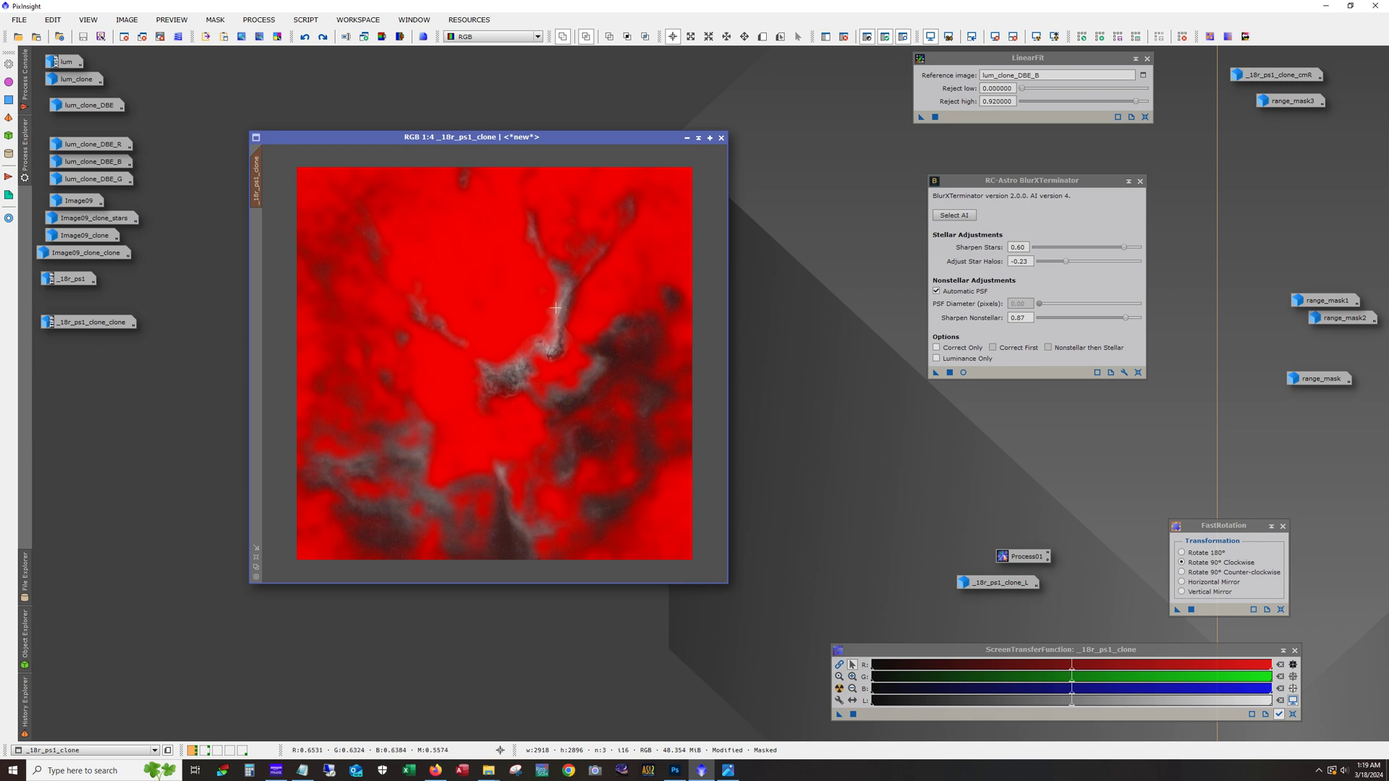
scroll(550, 337, up, 3)
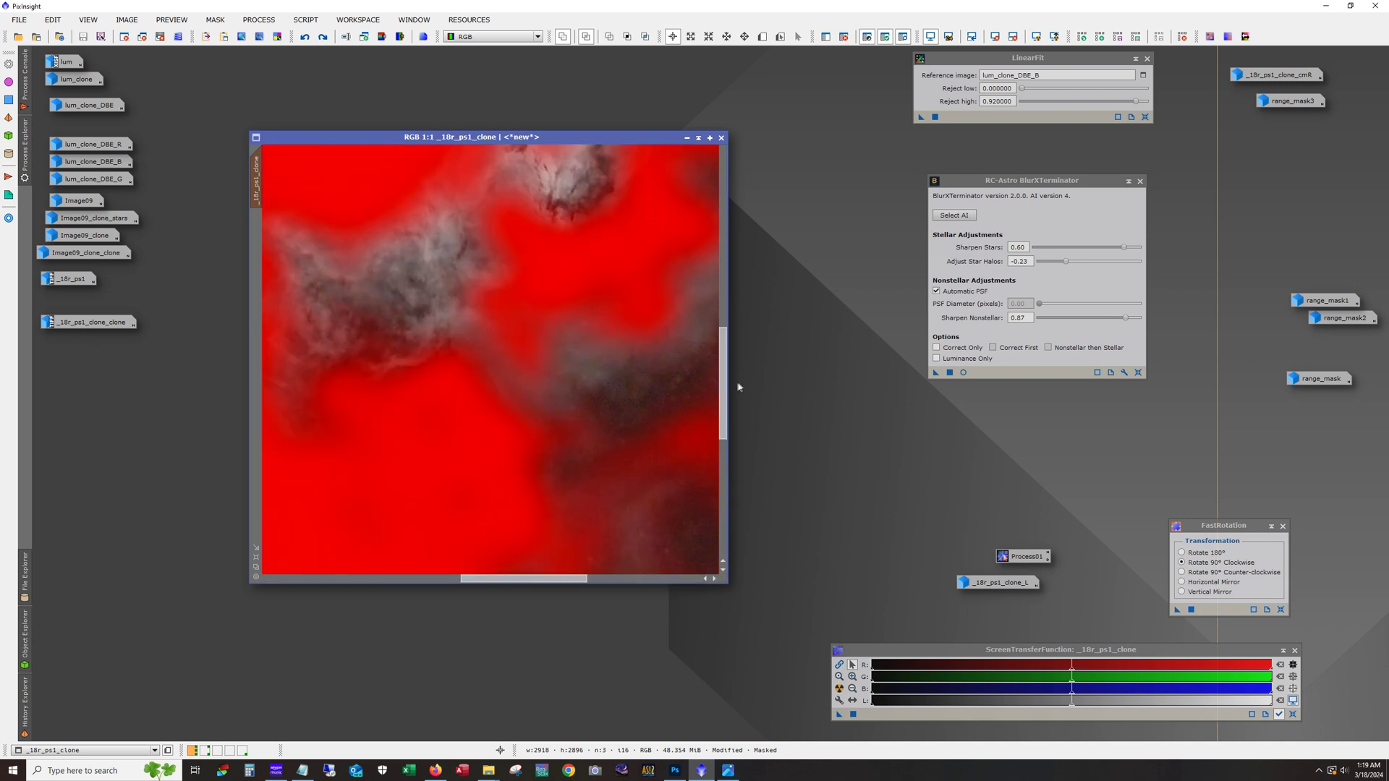
drag(726, 395, 709, 477)
scroll(347, 393, down, 3)
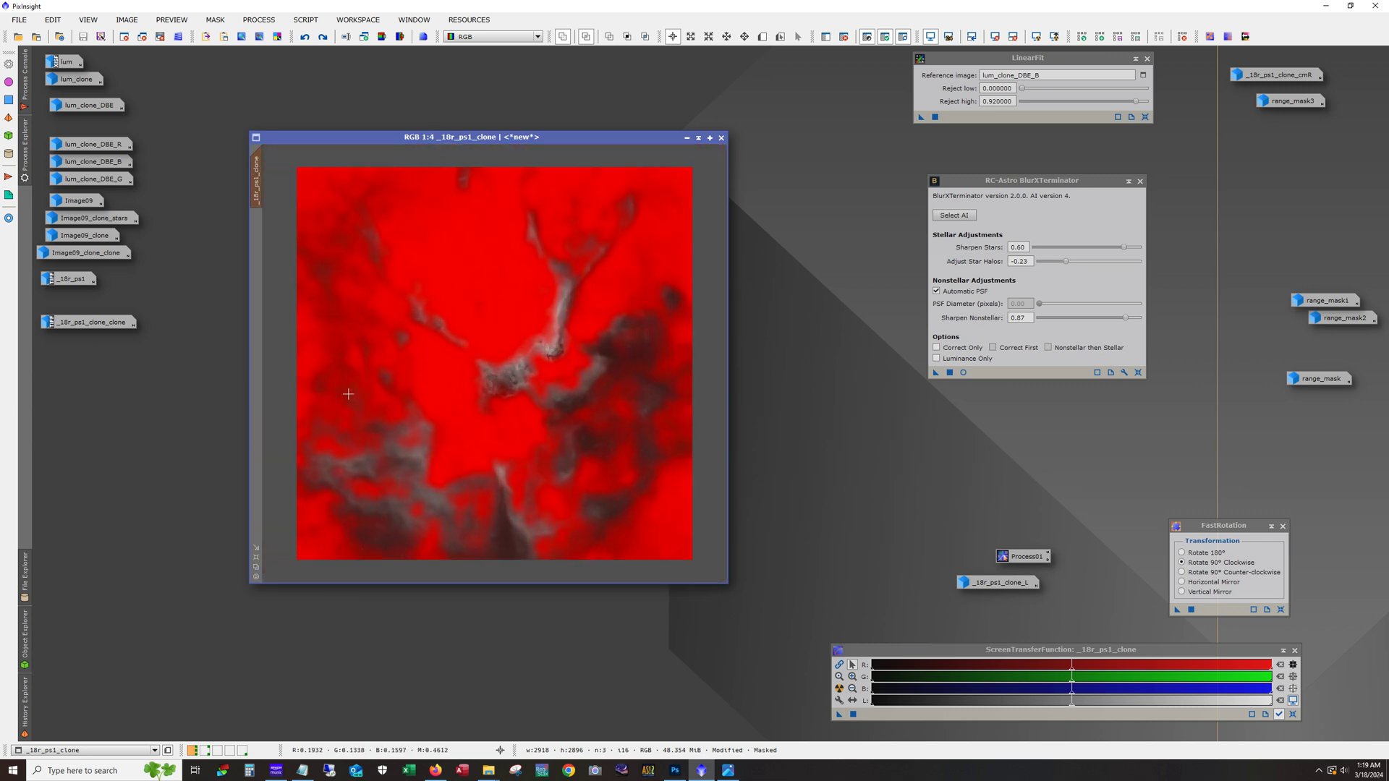
click(903, 36)
- Remove the mask and revert _18r_ps1_clone to its unmodified state
click(324, 36)
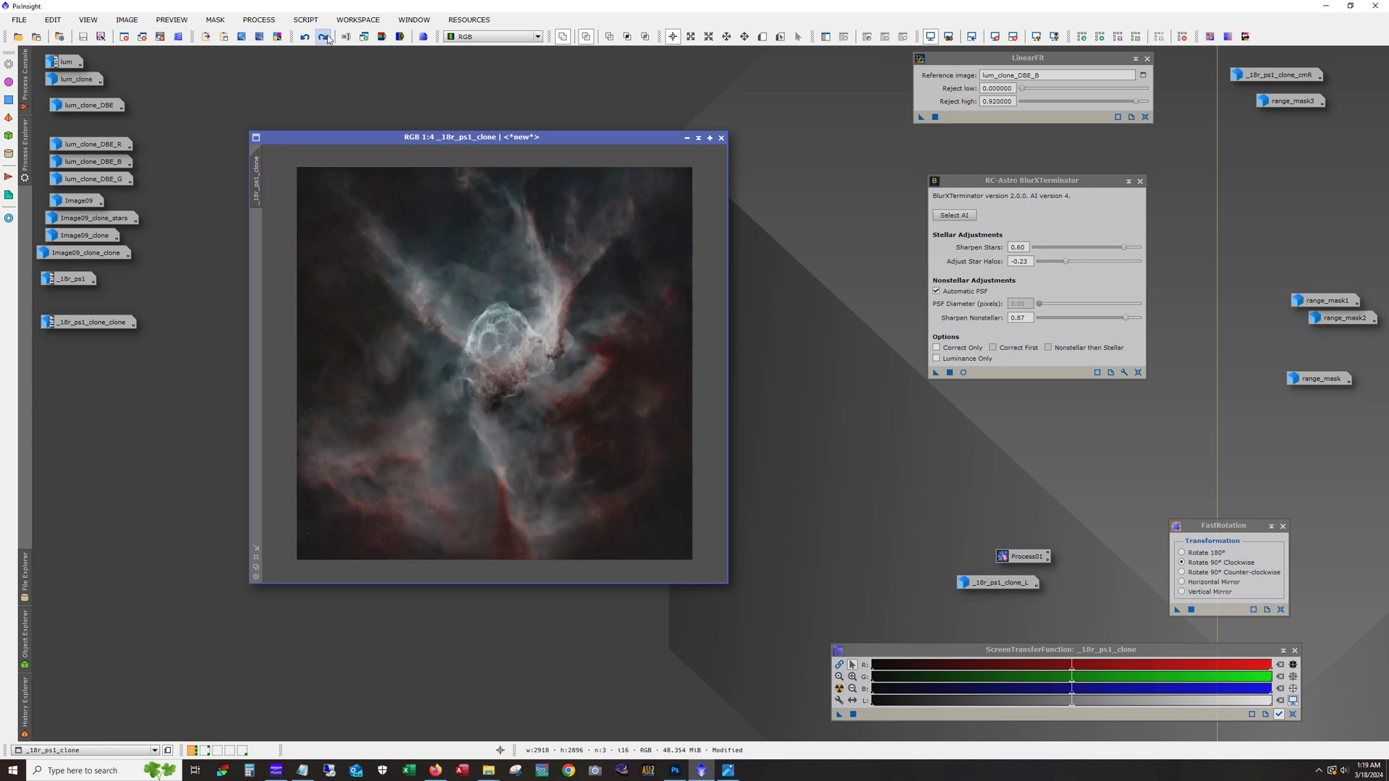
click(324, 37)
key(alt)
key(alt)
- Close the LinearFit, BlurXTerminator, FastRotation and screen stretch panels and regroup the icons
click(1147, 57)
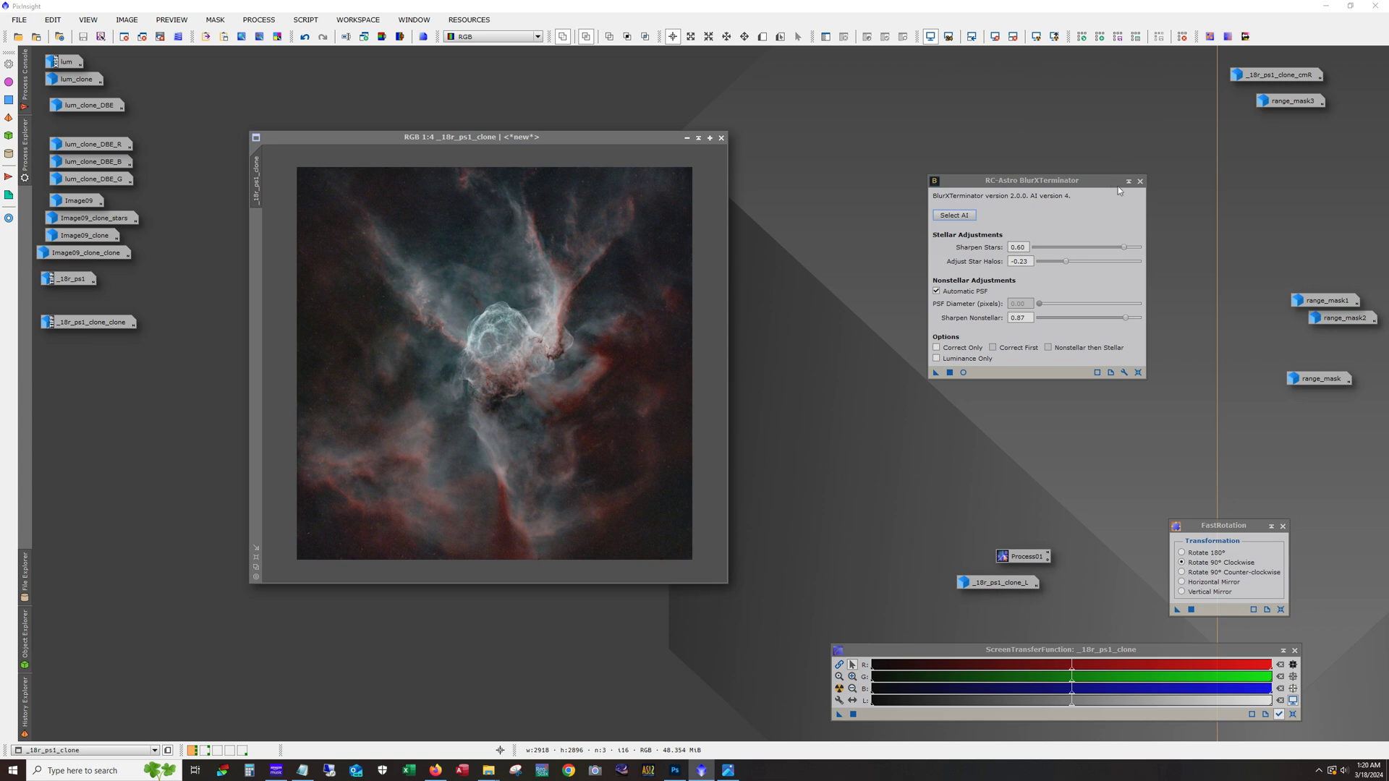
click(1141, 181)
drag(971, 502, 1366, 412)
drag(1186, 64, 1332, 80)
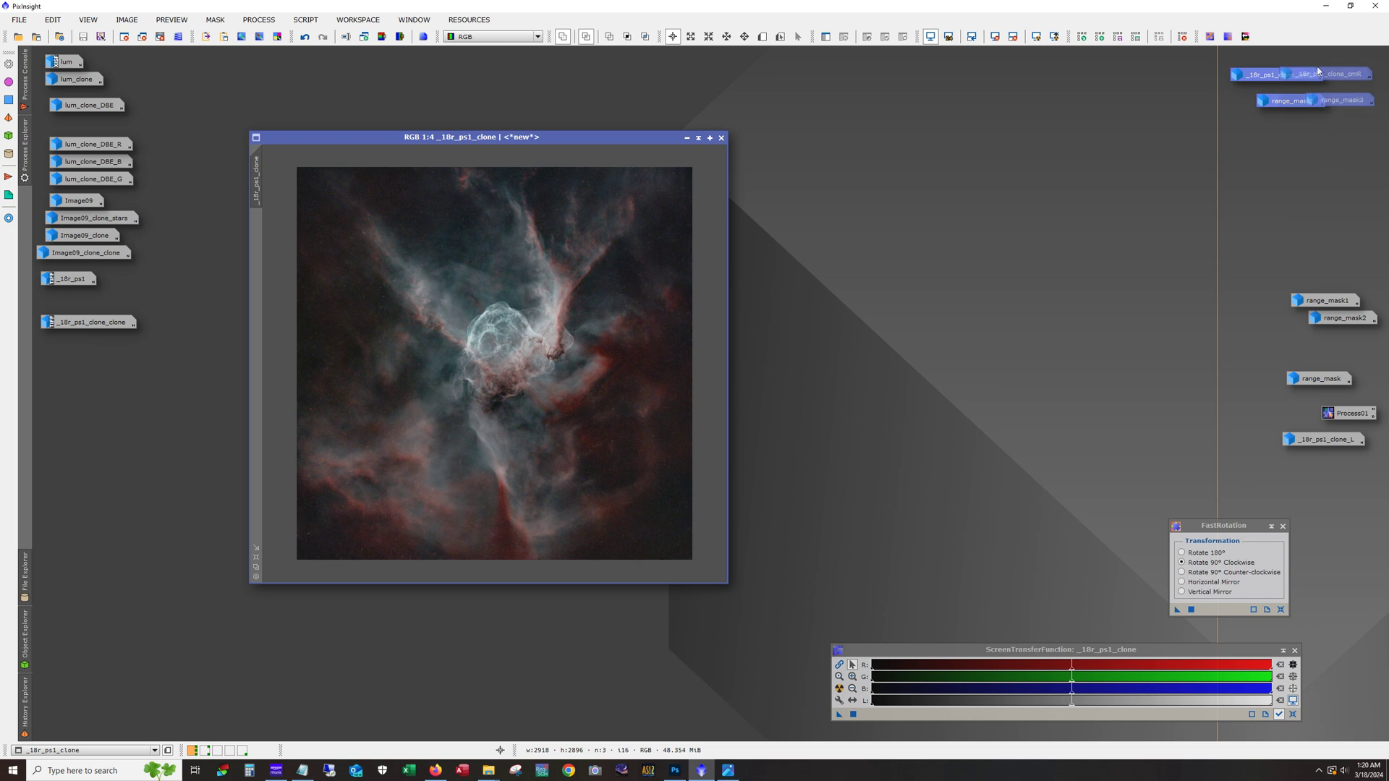
click(1283, 526)
click(1295, 650)
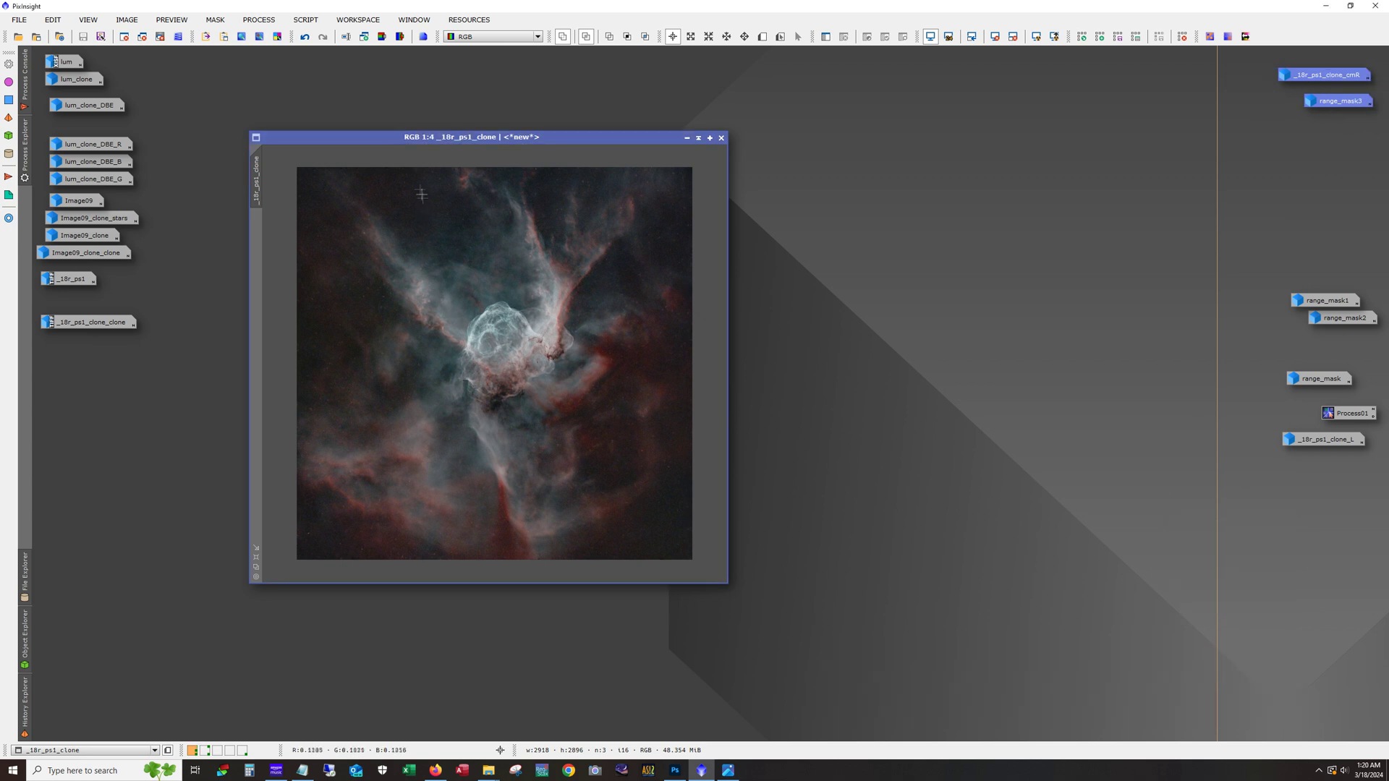
drag(389, 132, 886, 118)
- Open _18r_ps1_clone_clone and place it beside _18r_ps1_clone at matching size
double_click(107, 323)
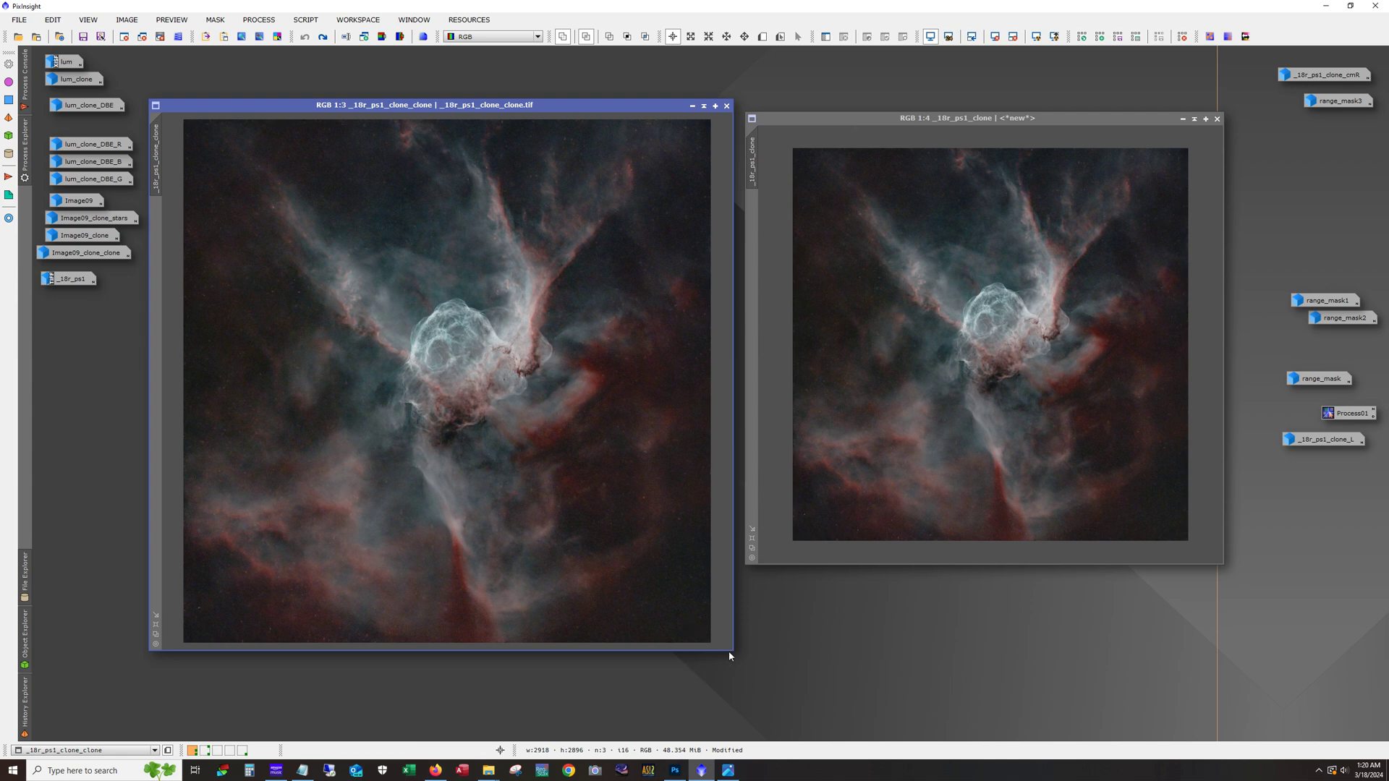
drag(726, 646, 684, 560)
scroll(550, 483, down, 1)
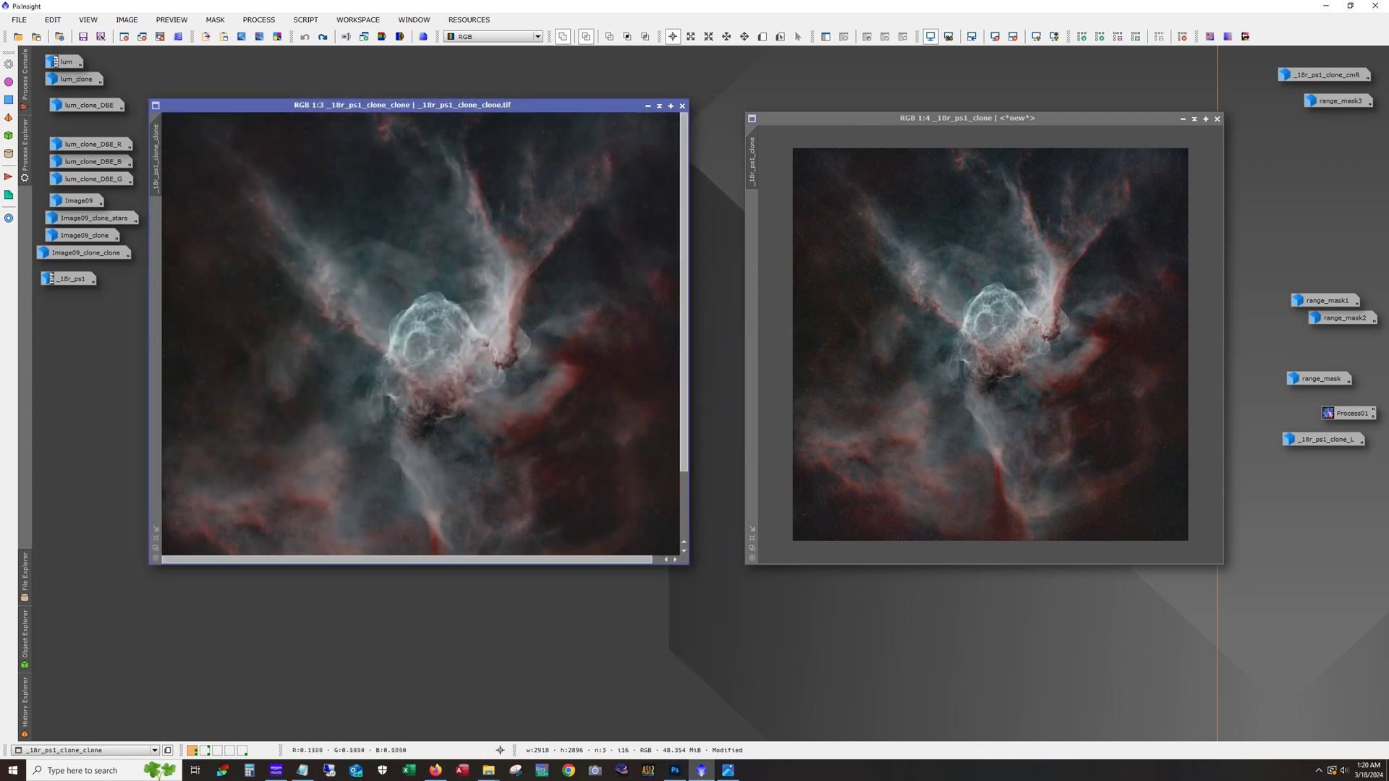
drag(464, 105, 519, 118)
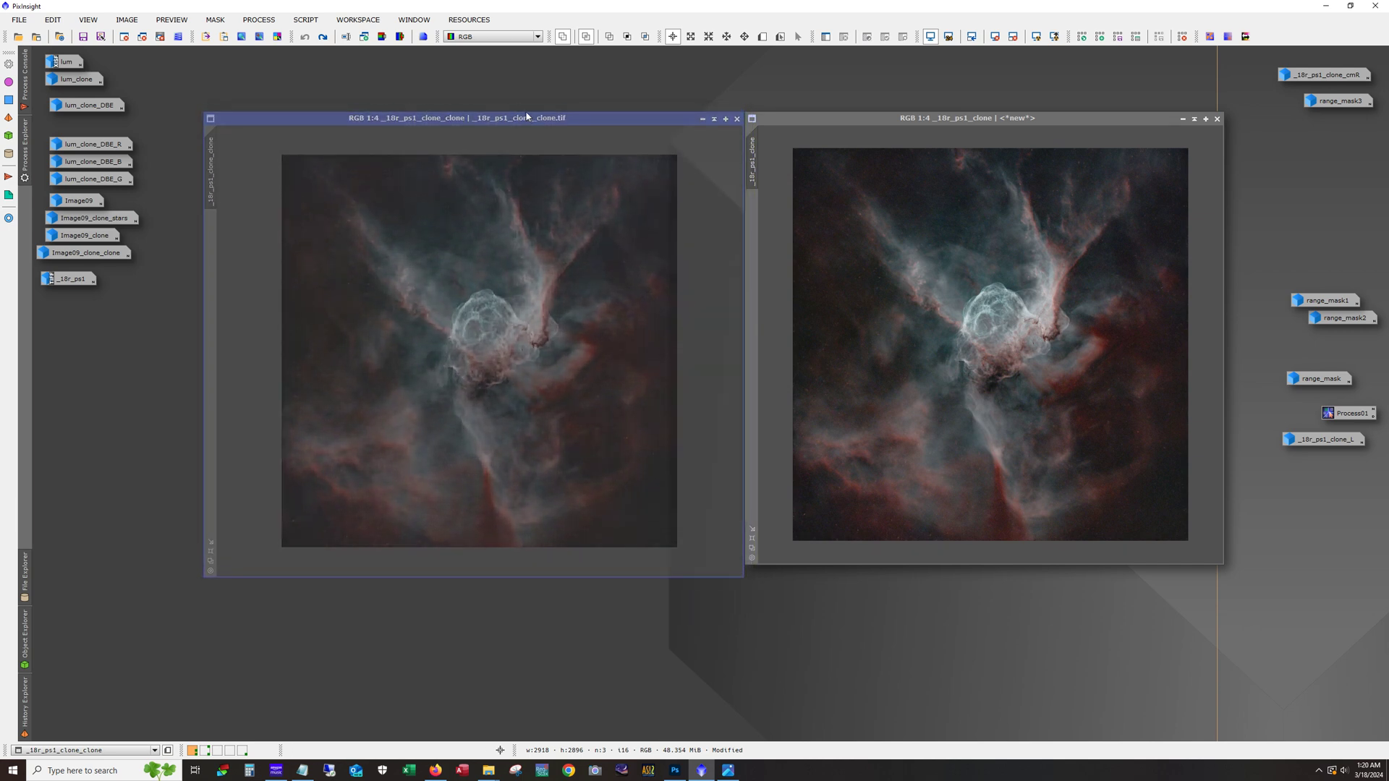
- Restore the more contrasty curves result on the left image and apply the range mask
key(ctrl+z)
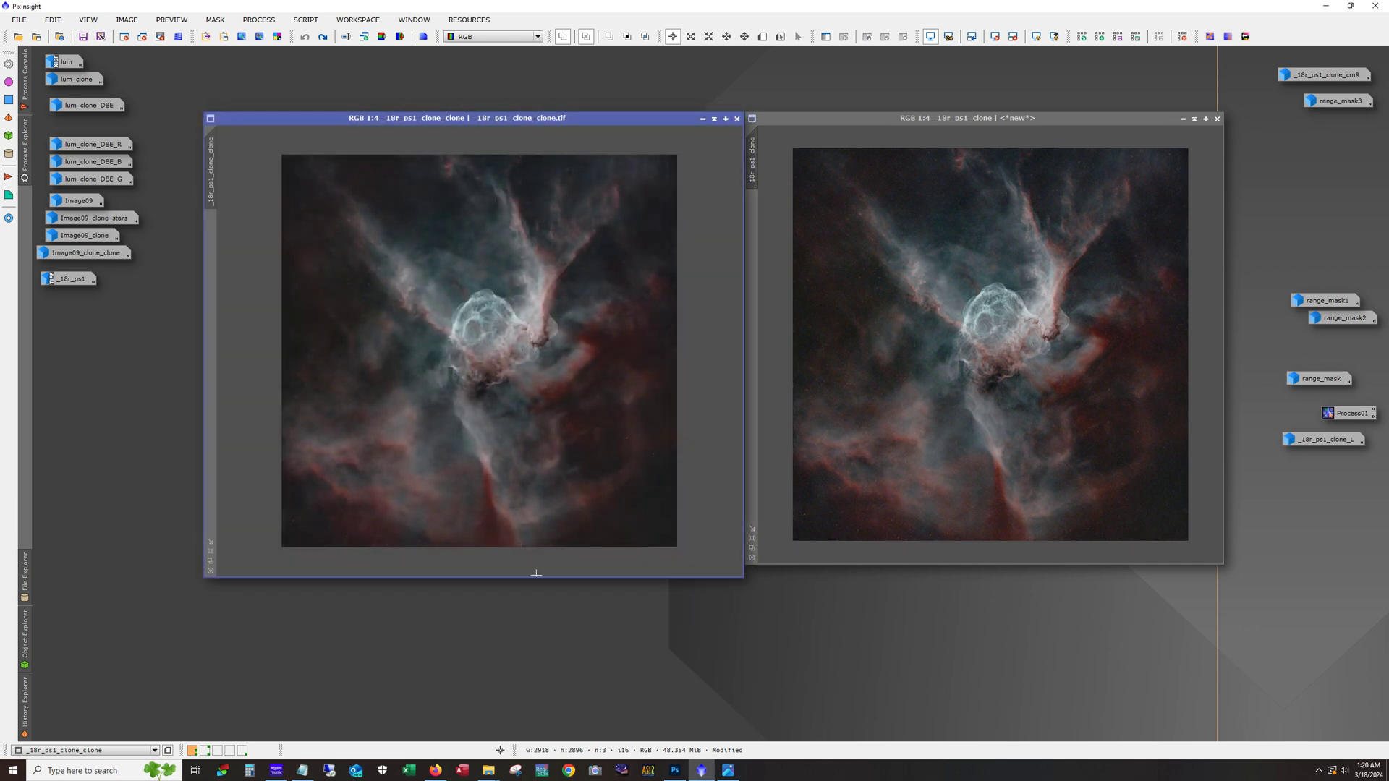
drag(537, 576, 537, 563)
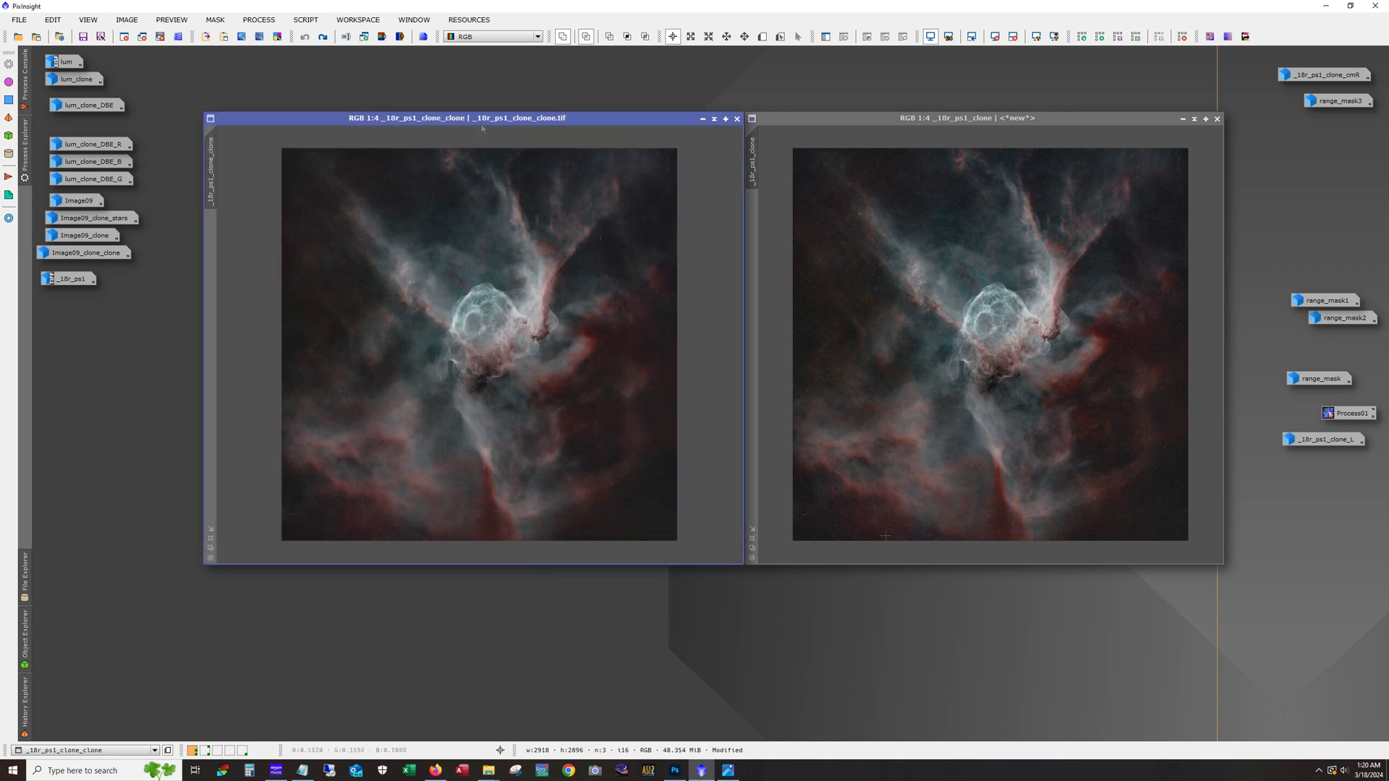
click(329, 37)
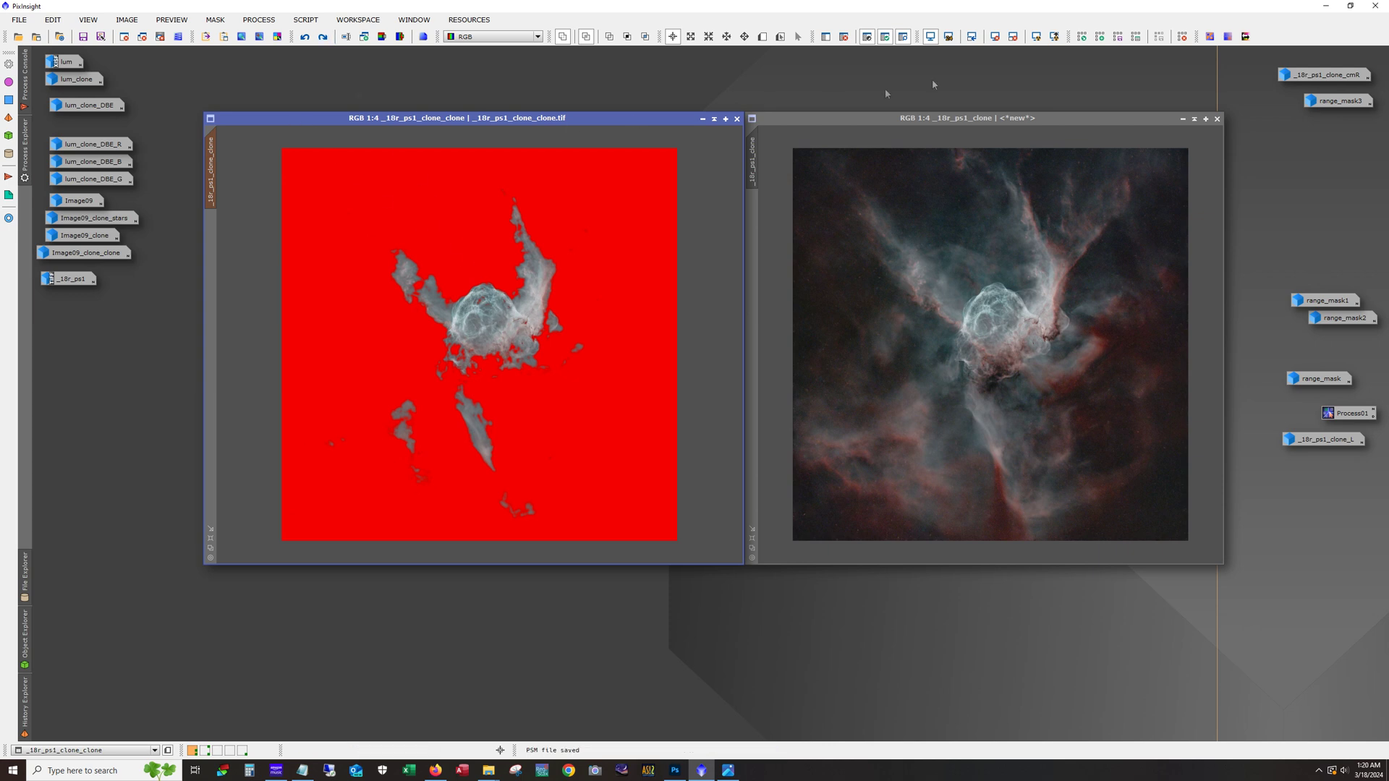
- Hide the red overlay on _18r_ps1_clone_clone, redo the curves, add Preview01, and toggle the mask view
click(904, 37)
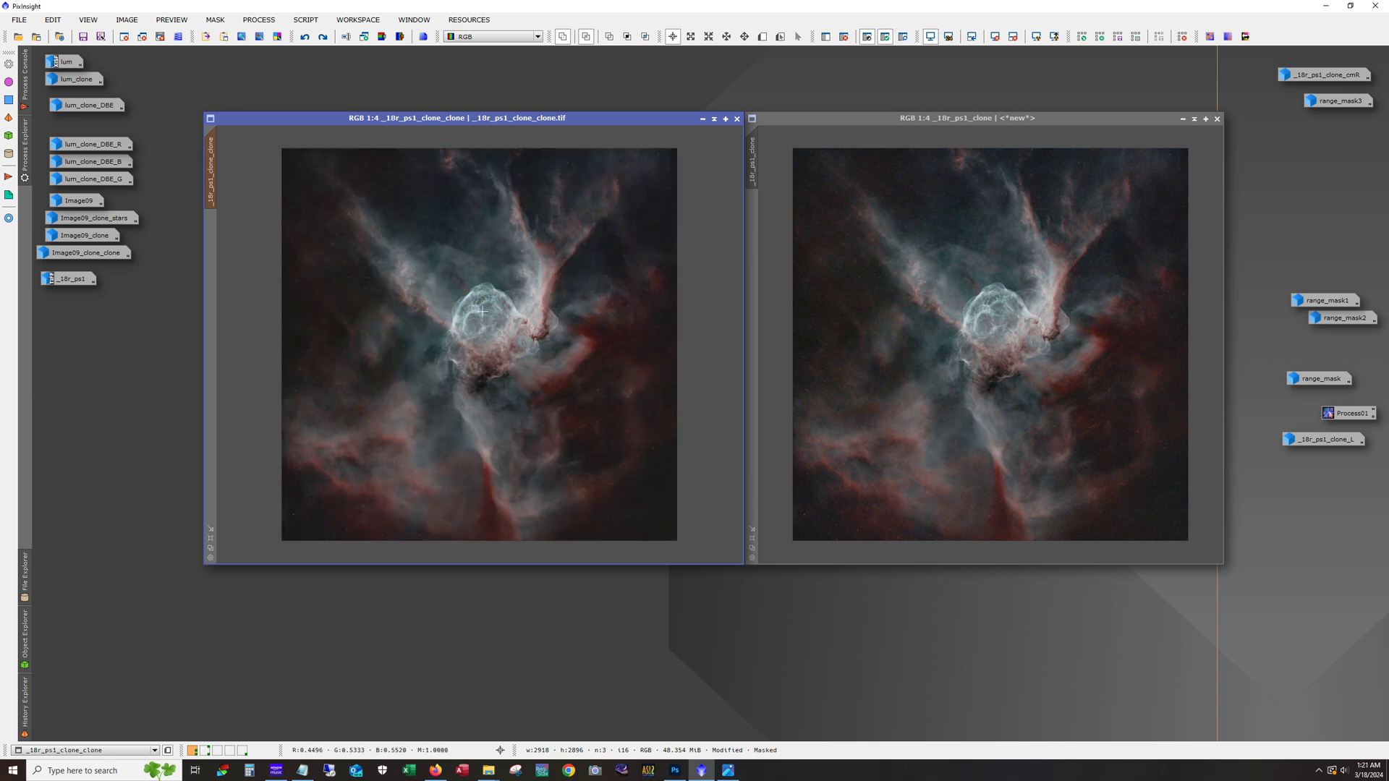
click(323, 37)
click(323, 37)
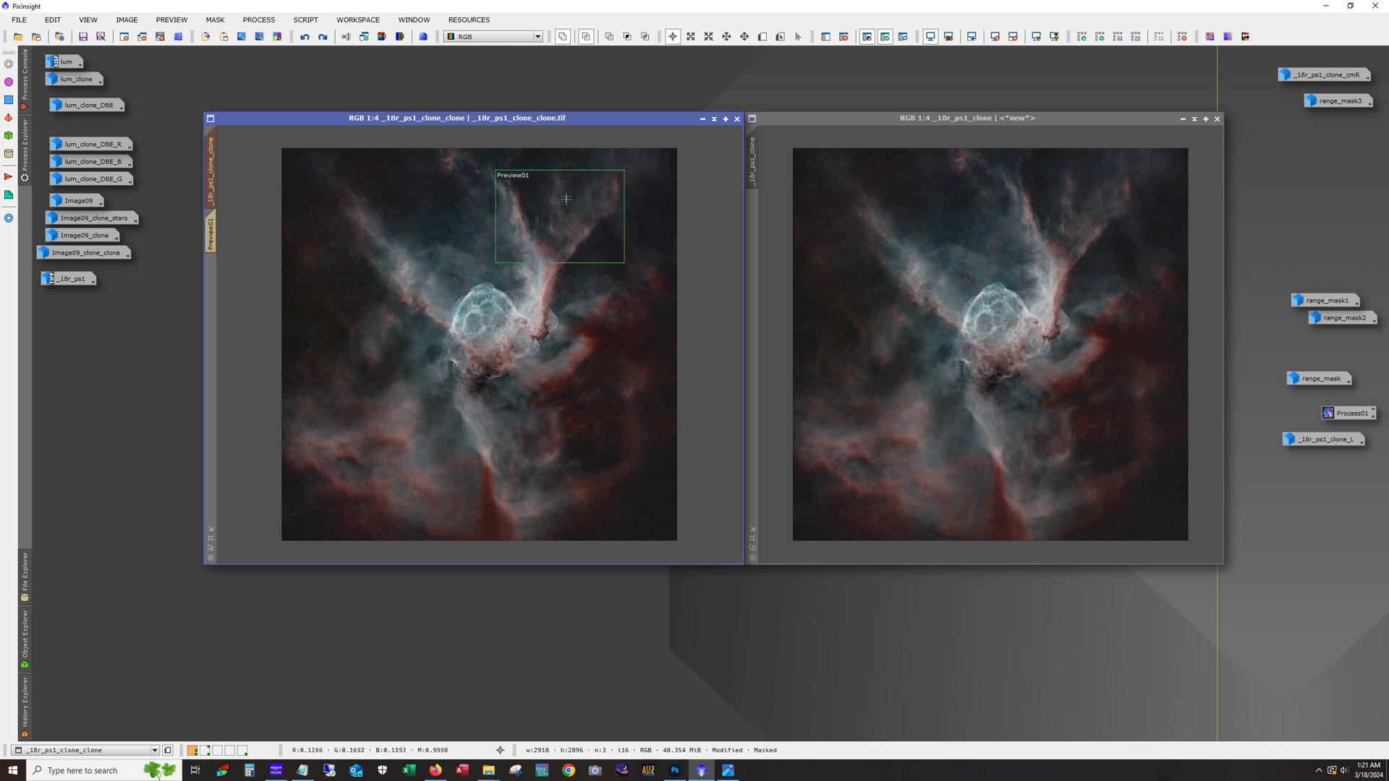
click(904, 37)
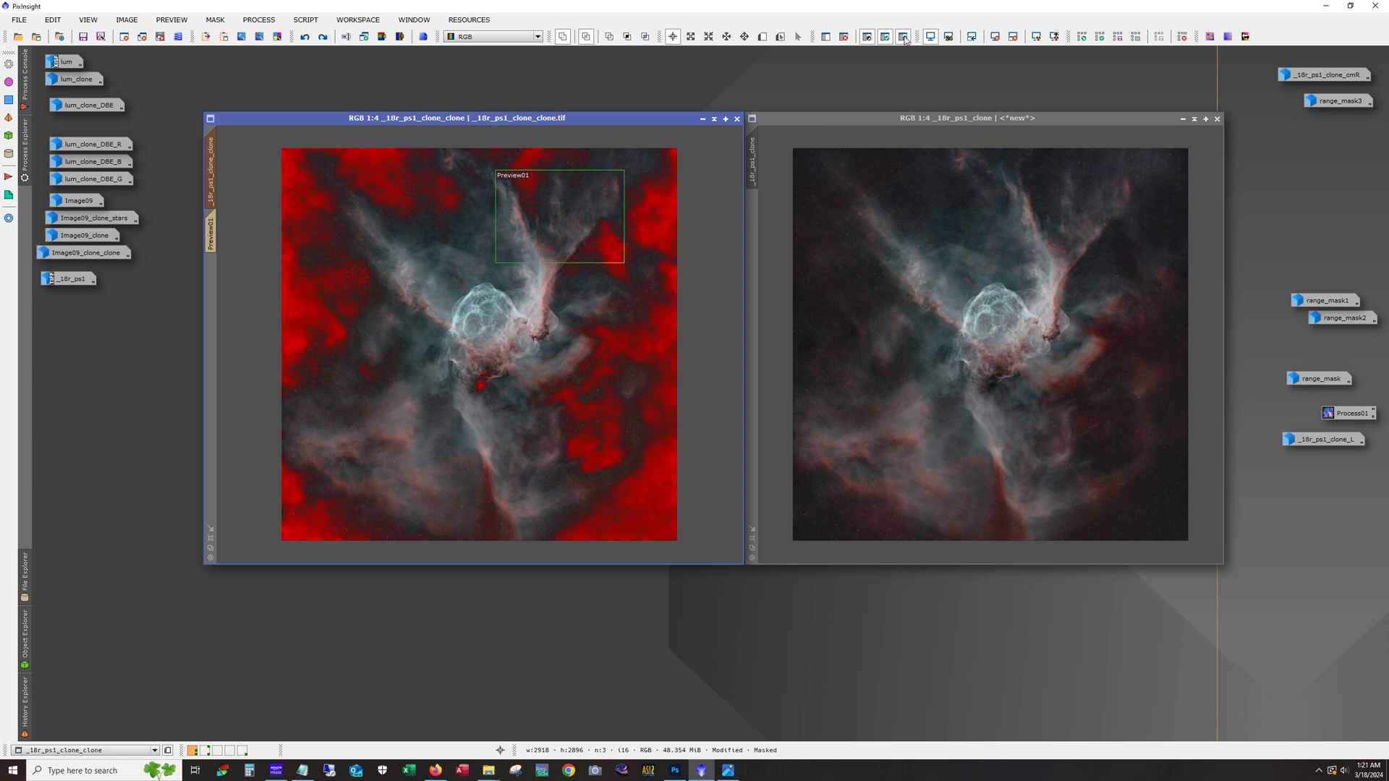
click(904, 37)
- Zoom into the Helmet at 1:1, remove Preview01, and zoom back out to 1:4
scroll(515, 296, up, 2)
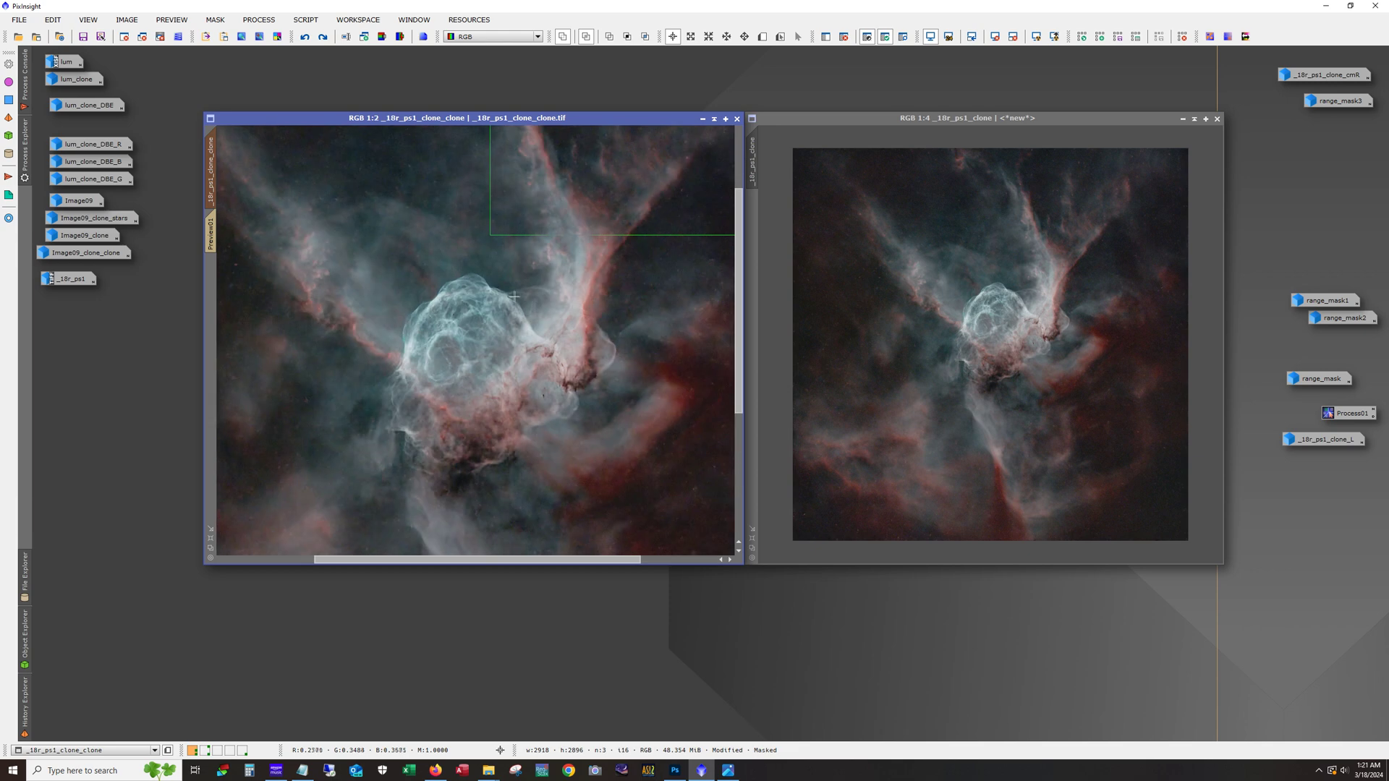
scroll(515, 296, up, 1)
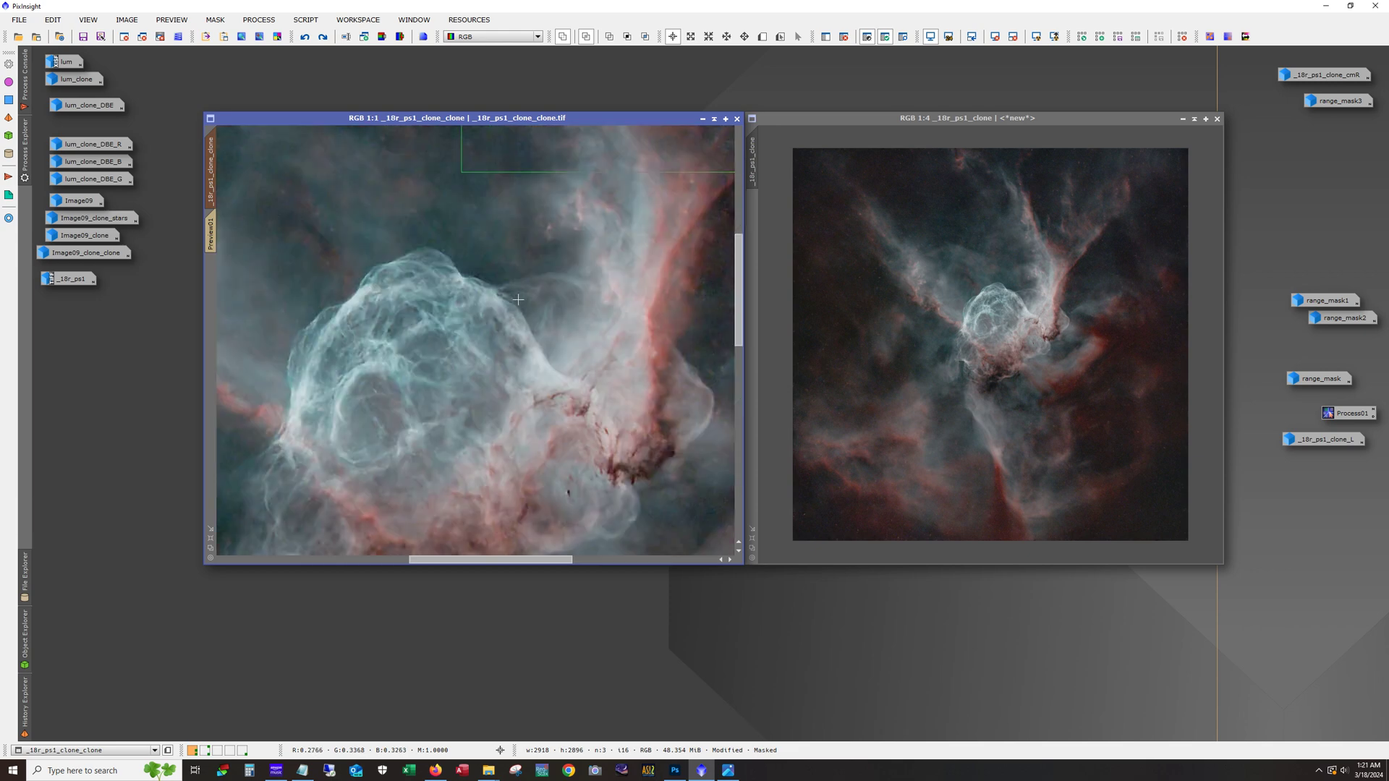
scroll(518, 299, down, 2)
scroll(518, 299, up, 1)
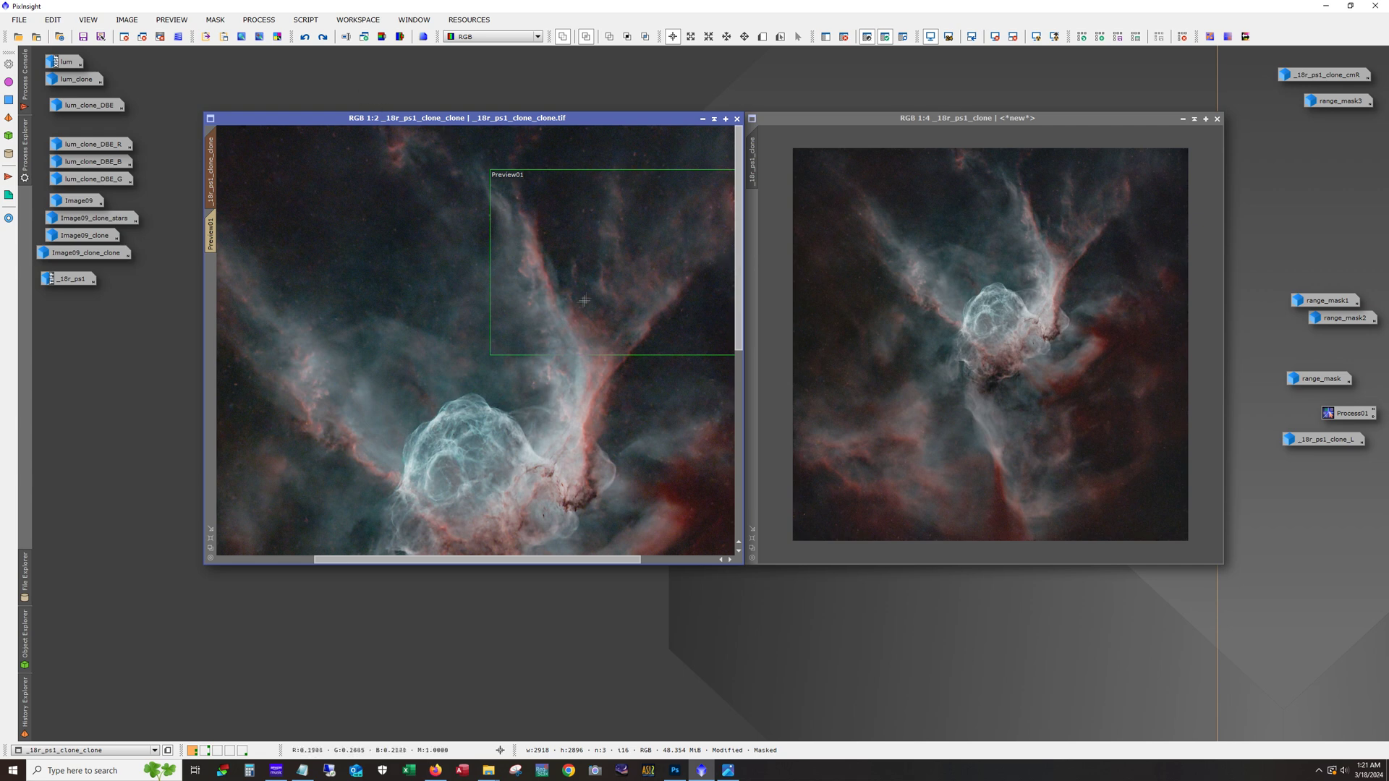
click(323, 37)
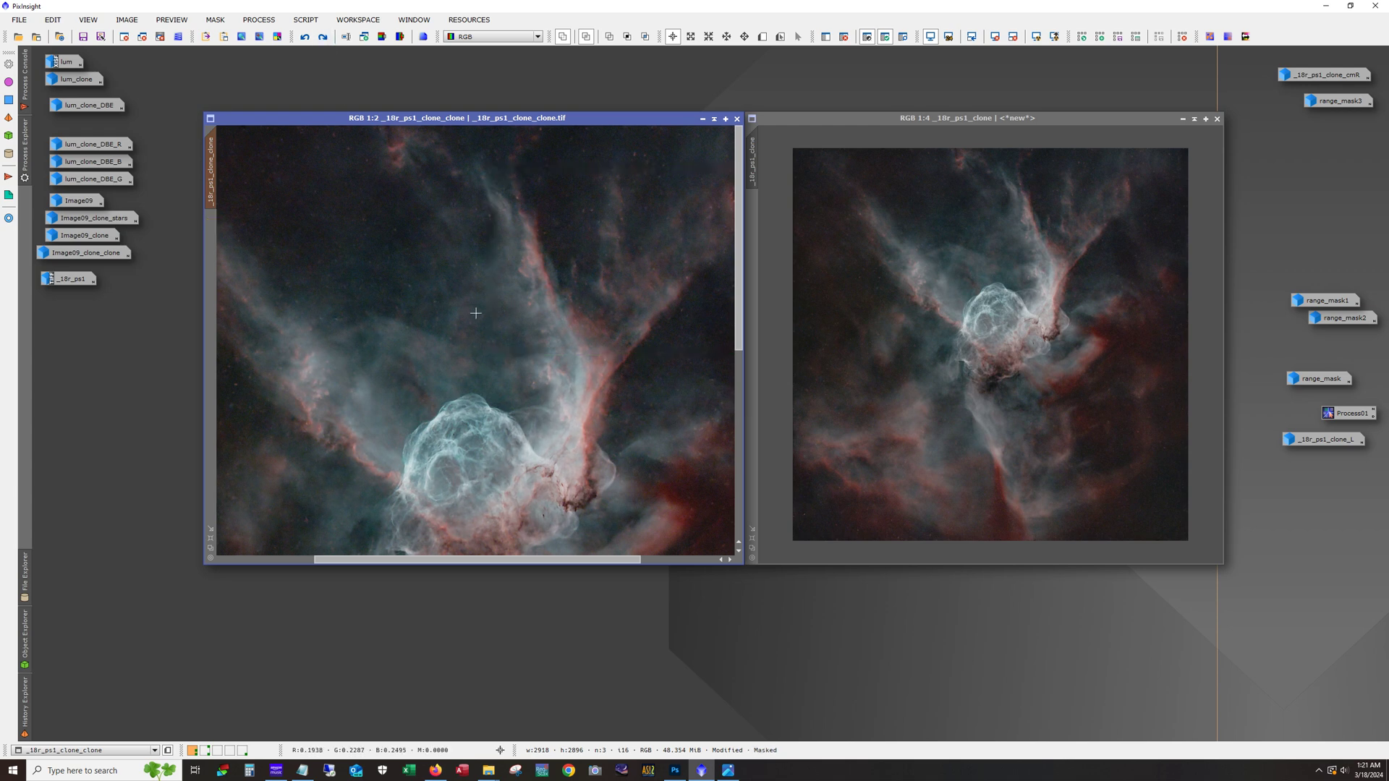
scroll(476, 312, down, 2)
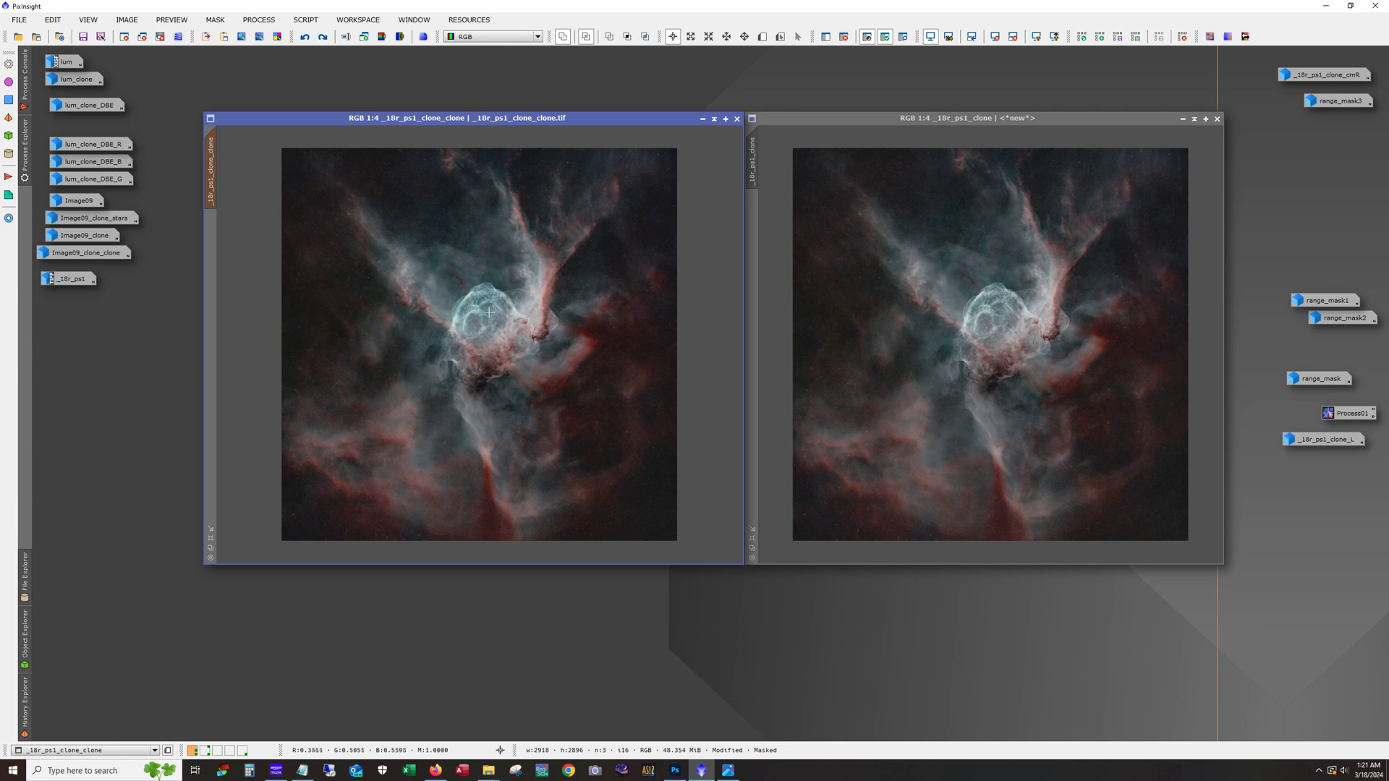
scroll(489, 313, up, 3)
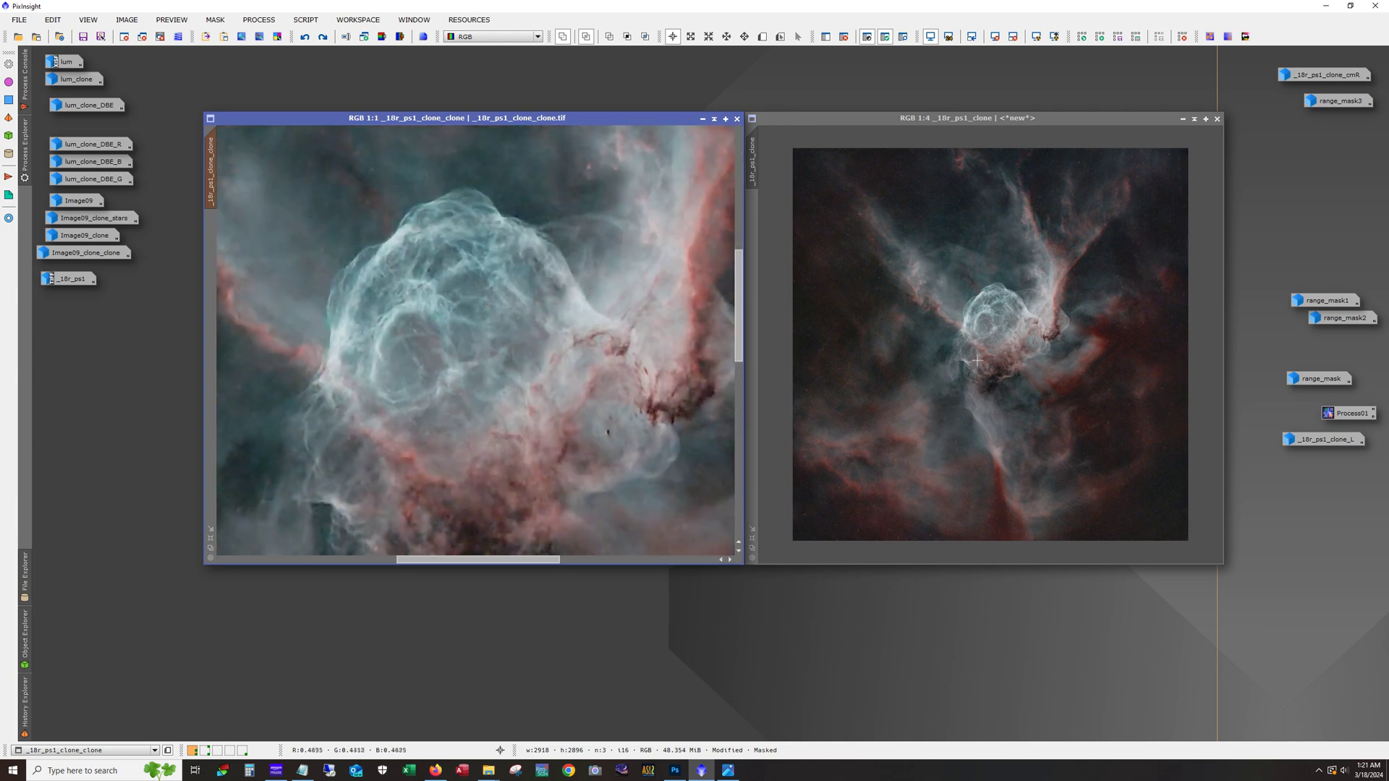
scroll(1004, 324, up, 3)
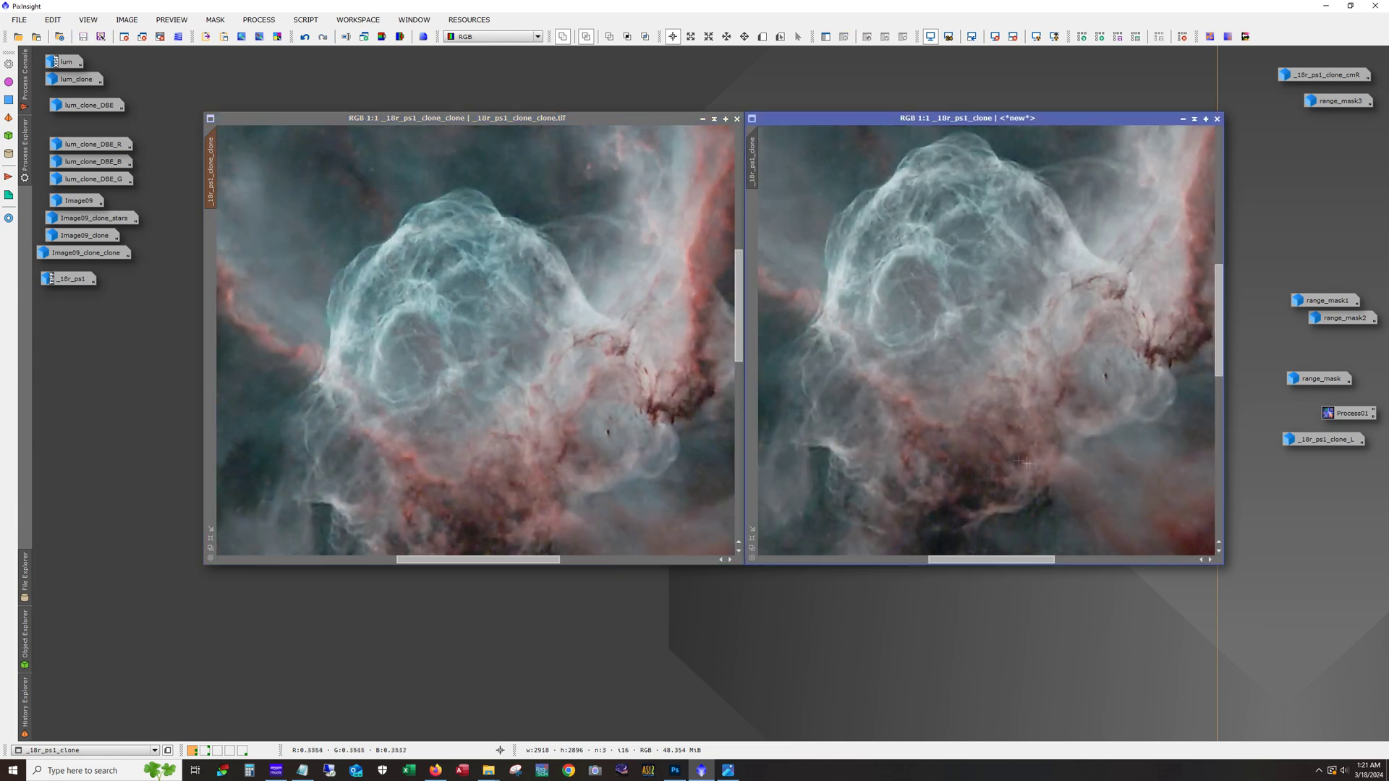
scroll(551, 369, down, 3)
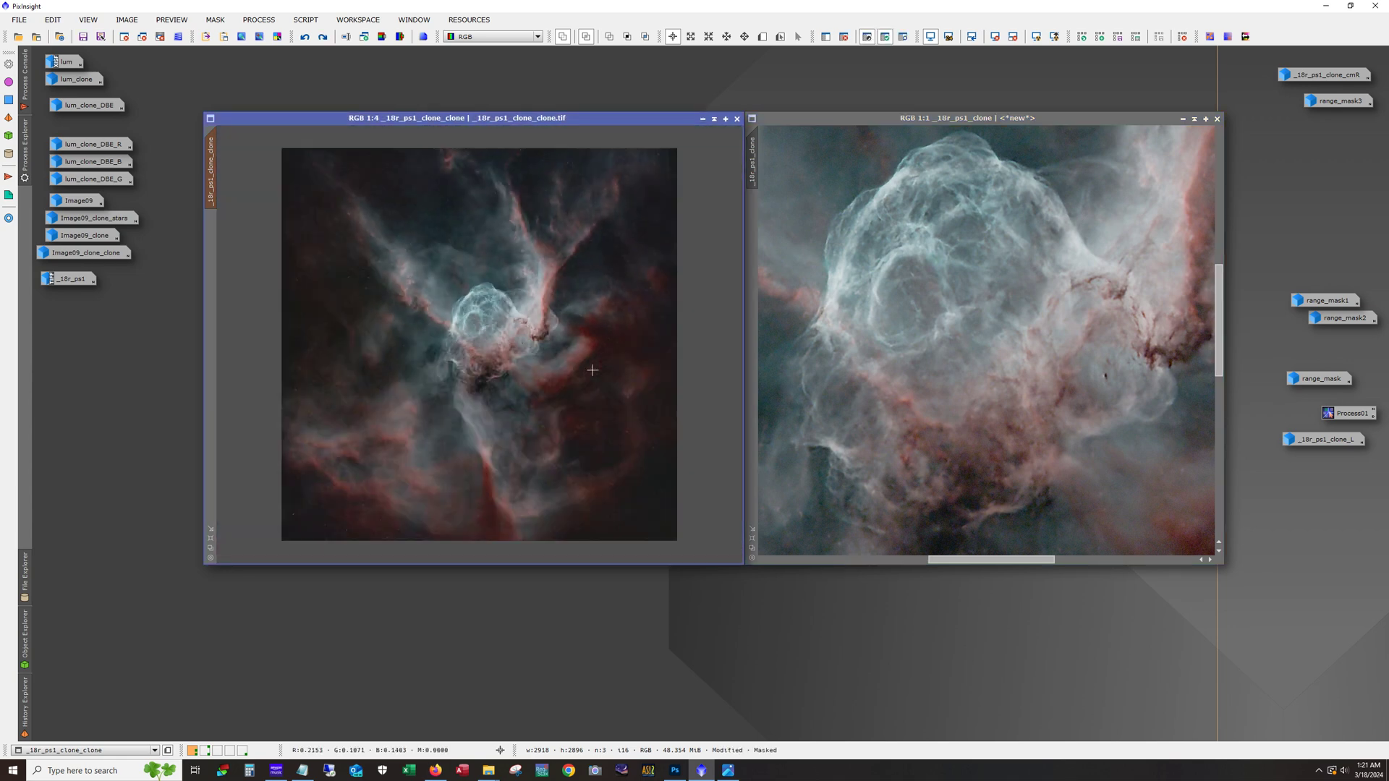
scroll(1015, 390, down, 3)
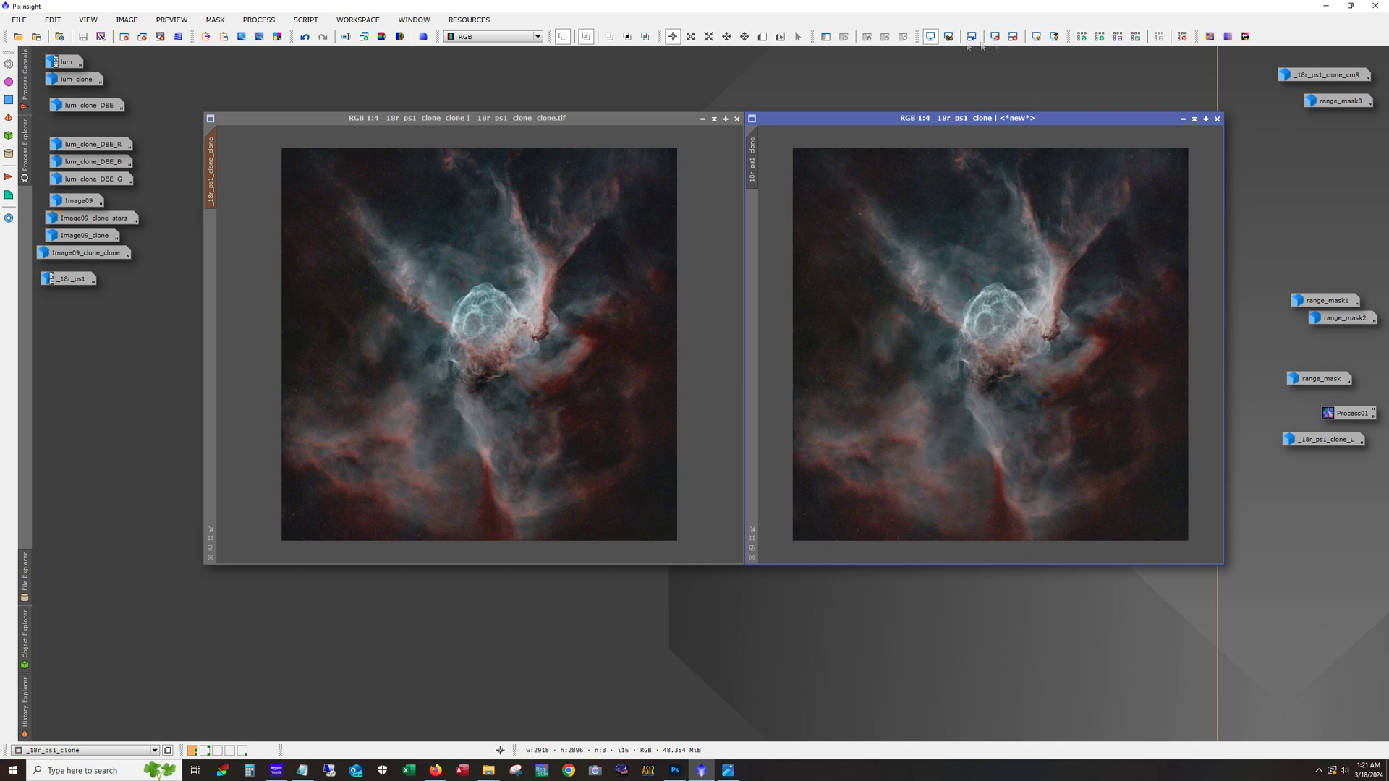
click(545, 121)
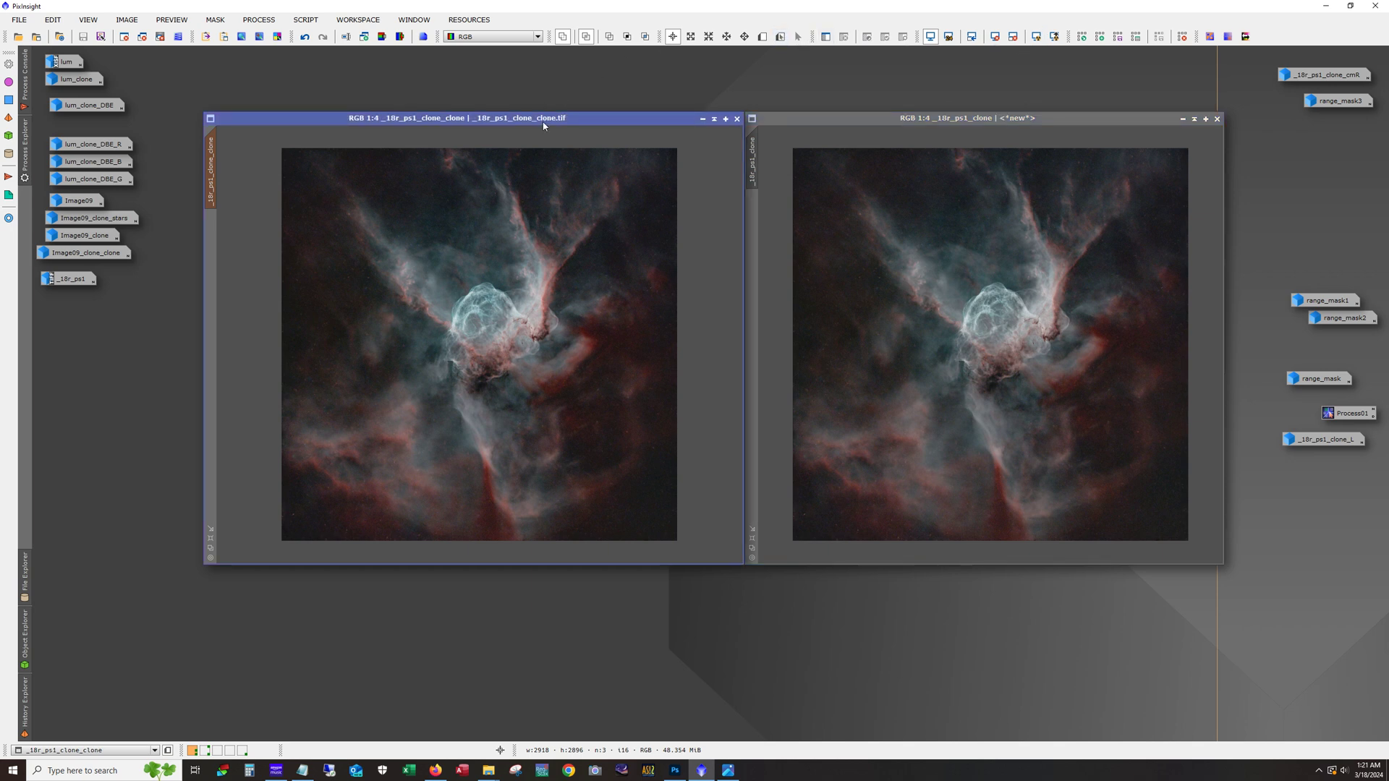
click(903, 37)
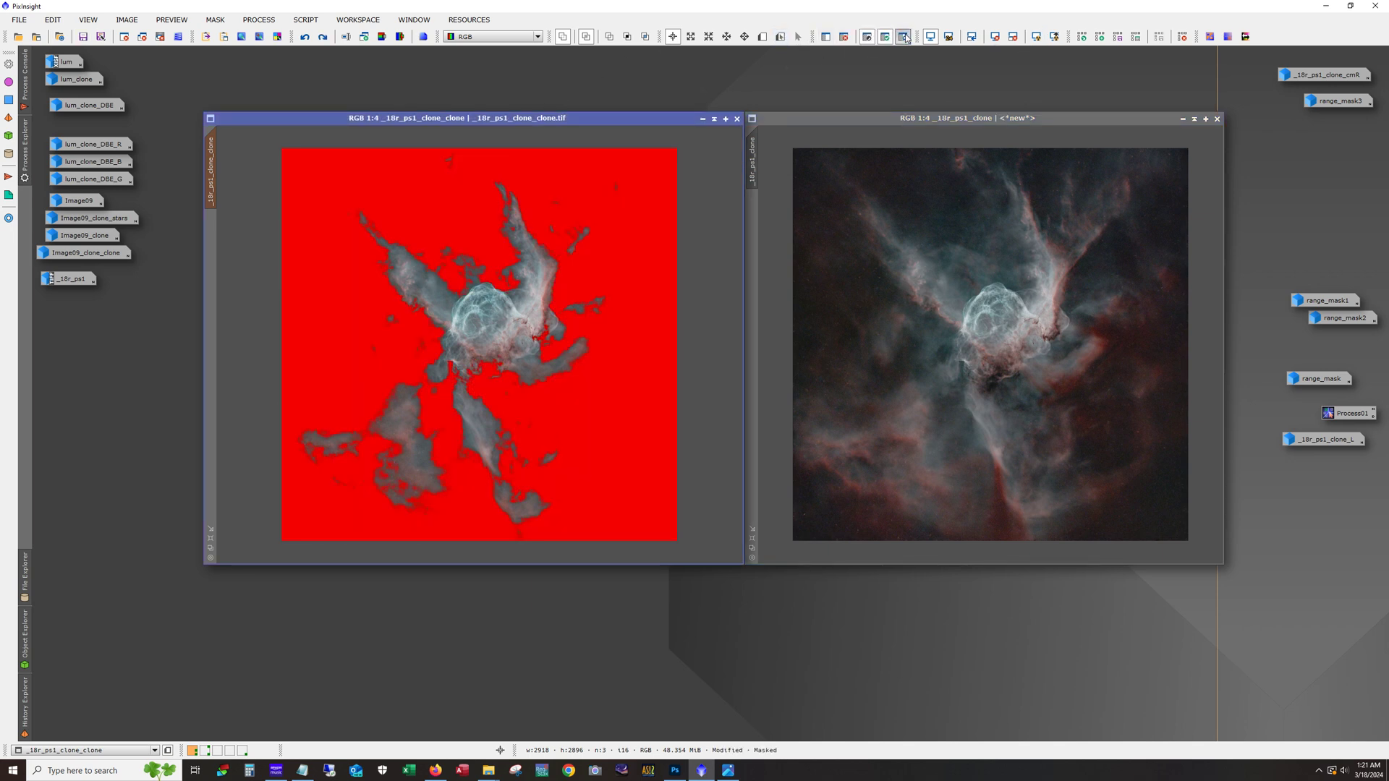
click(904, 38)
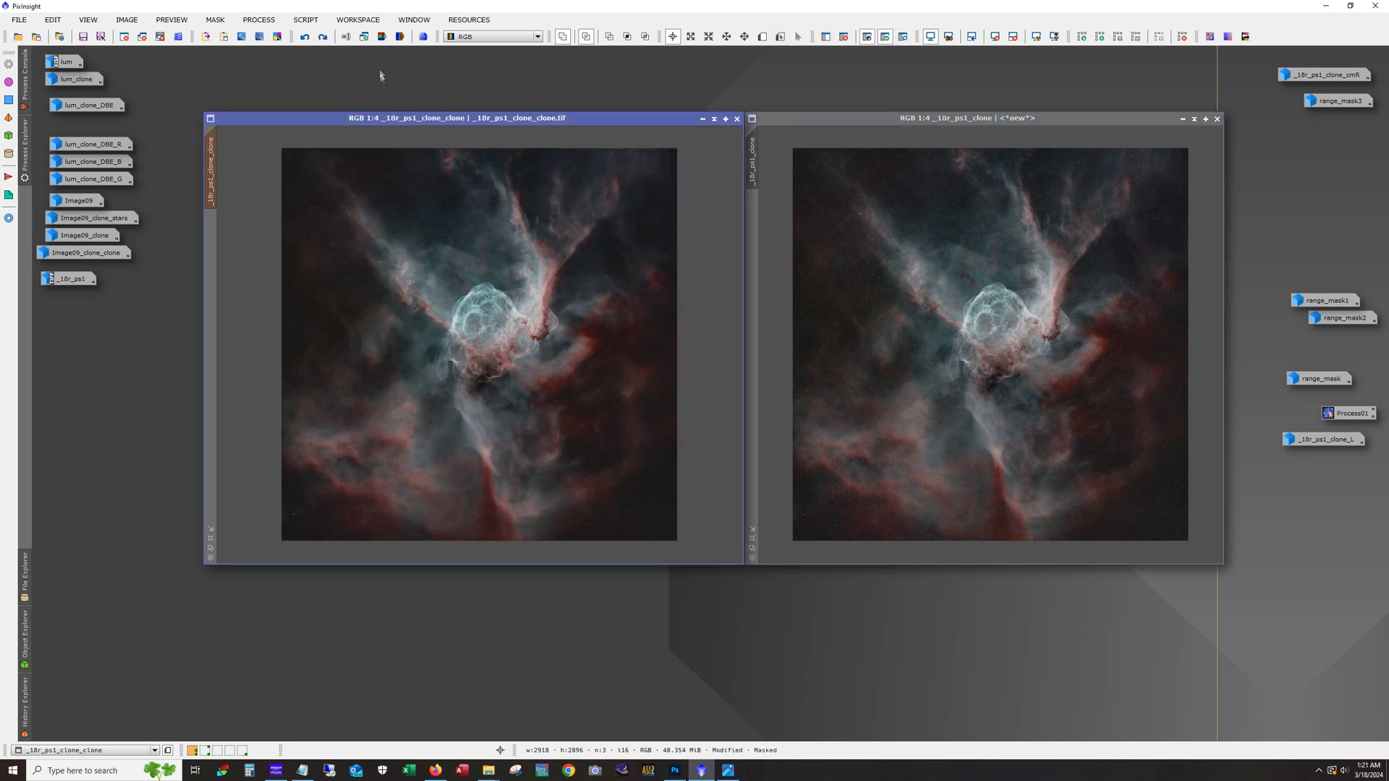
click(323, 38)
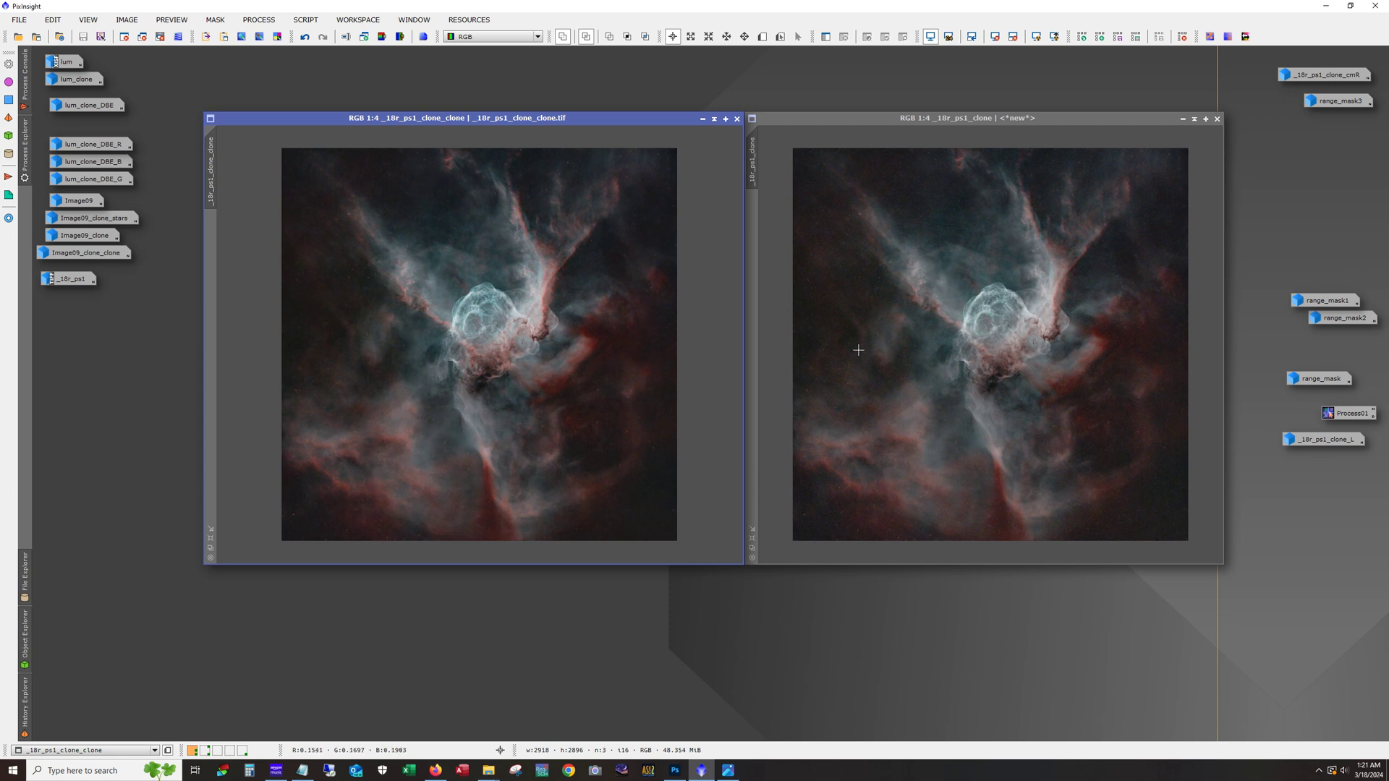
click(1012, 141)
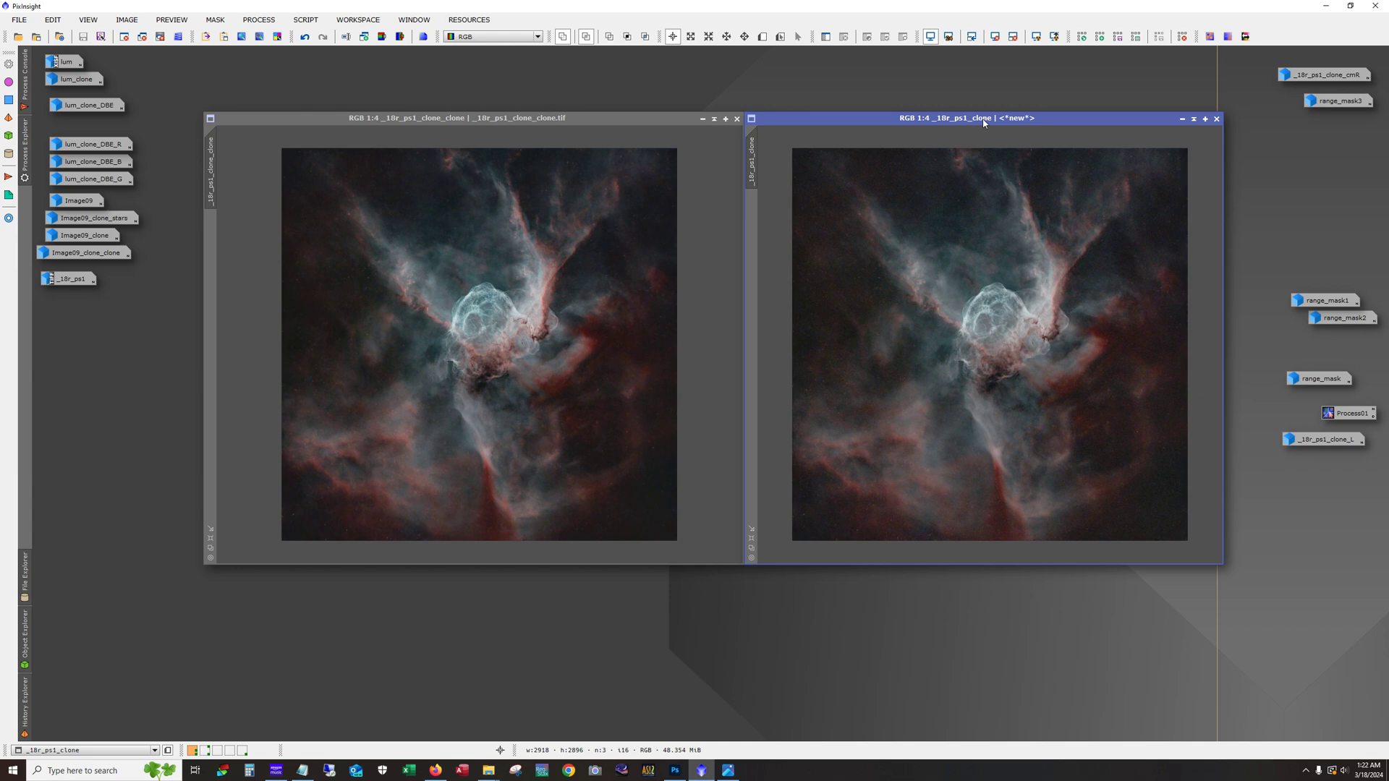
click(204, 753)
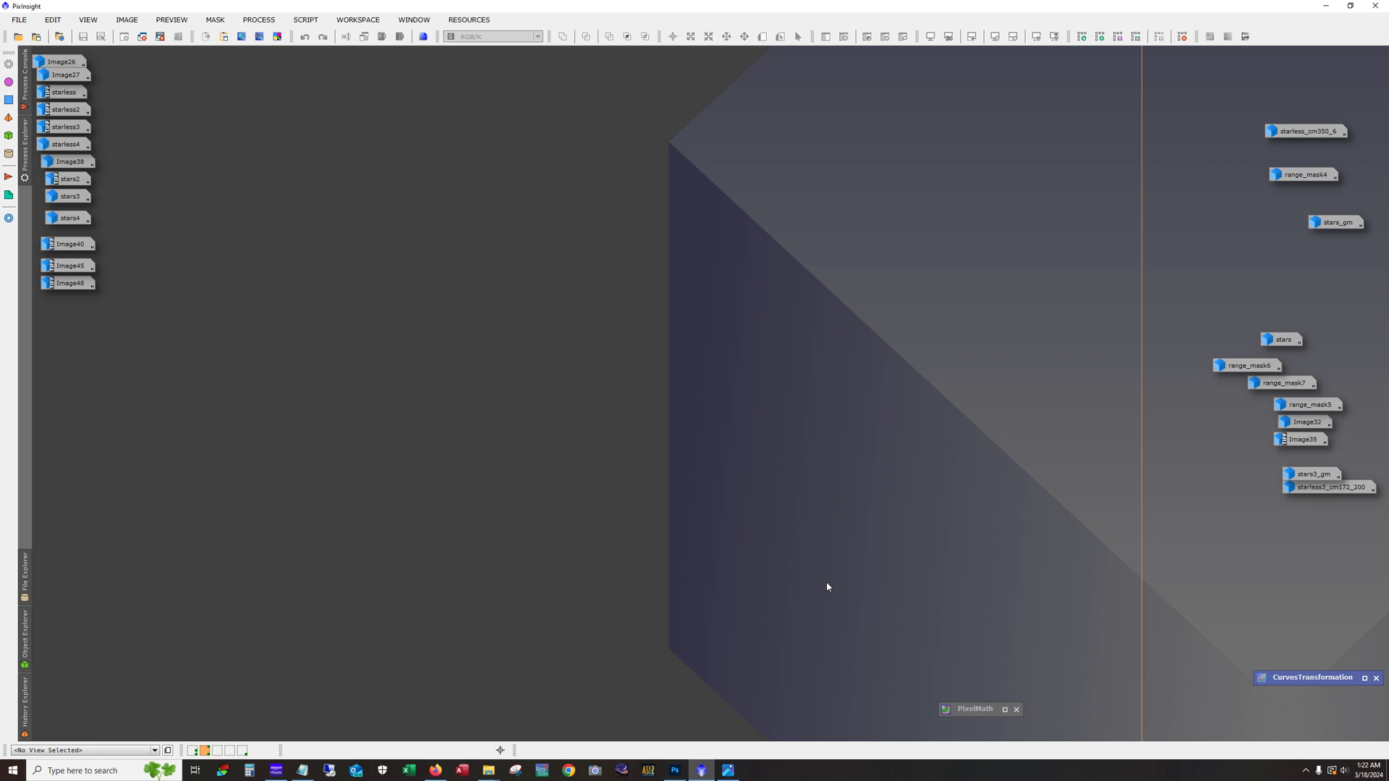
- Try selecting icon groups: Image26, Image27, the four starless icons, and stars2–stars4
click(73, 62)
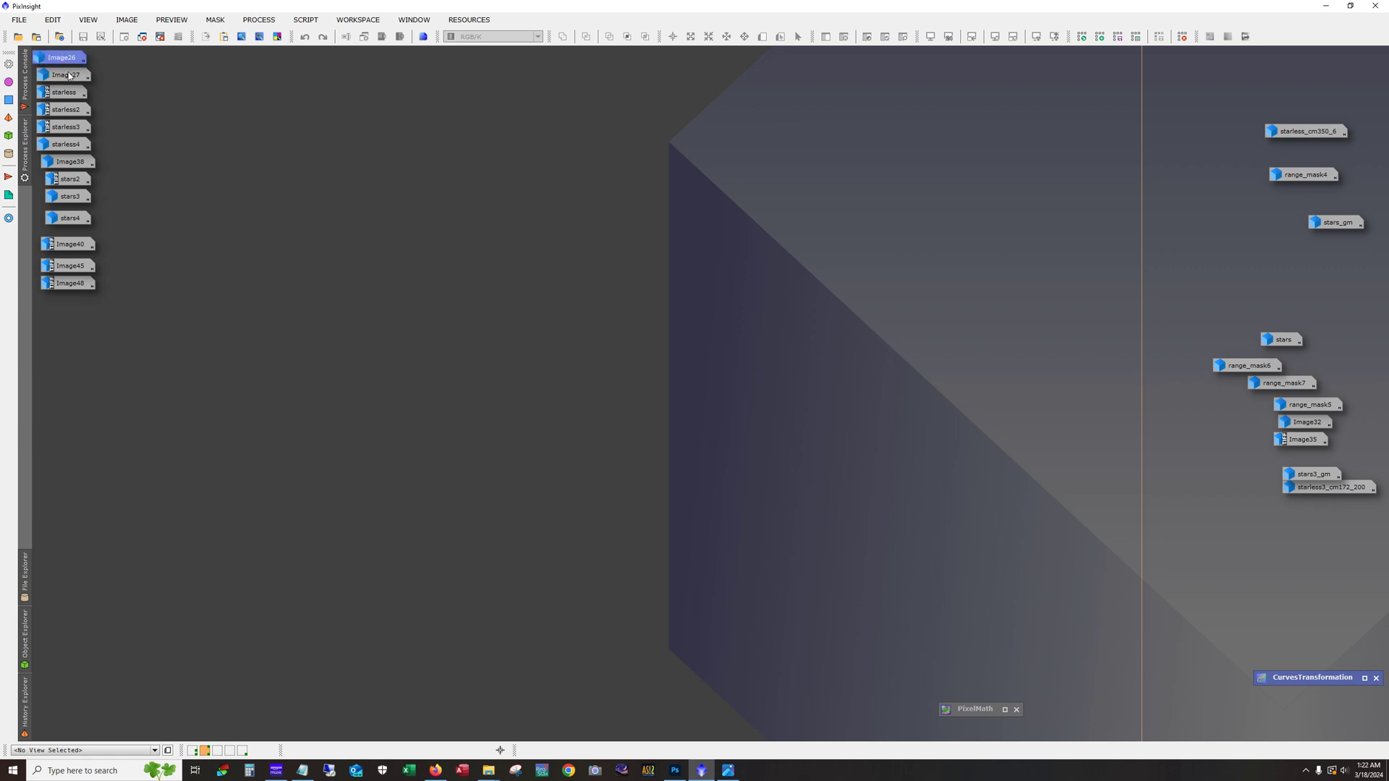
click(70, 74)
click(129, 97)
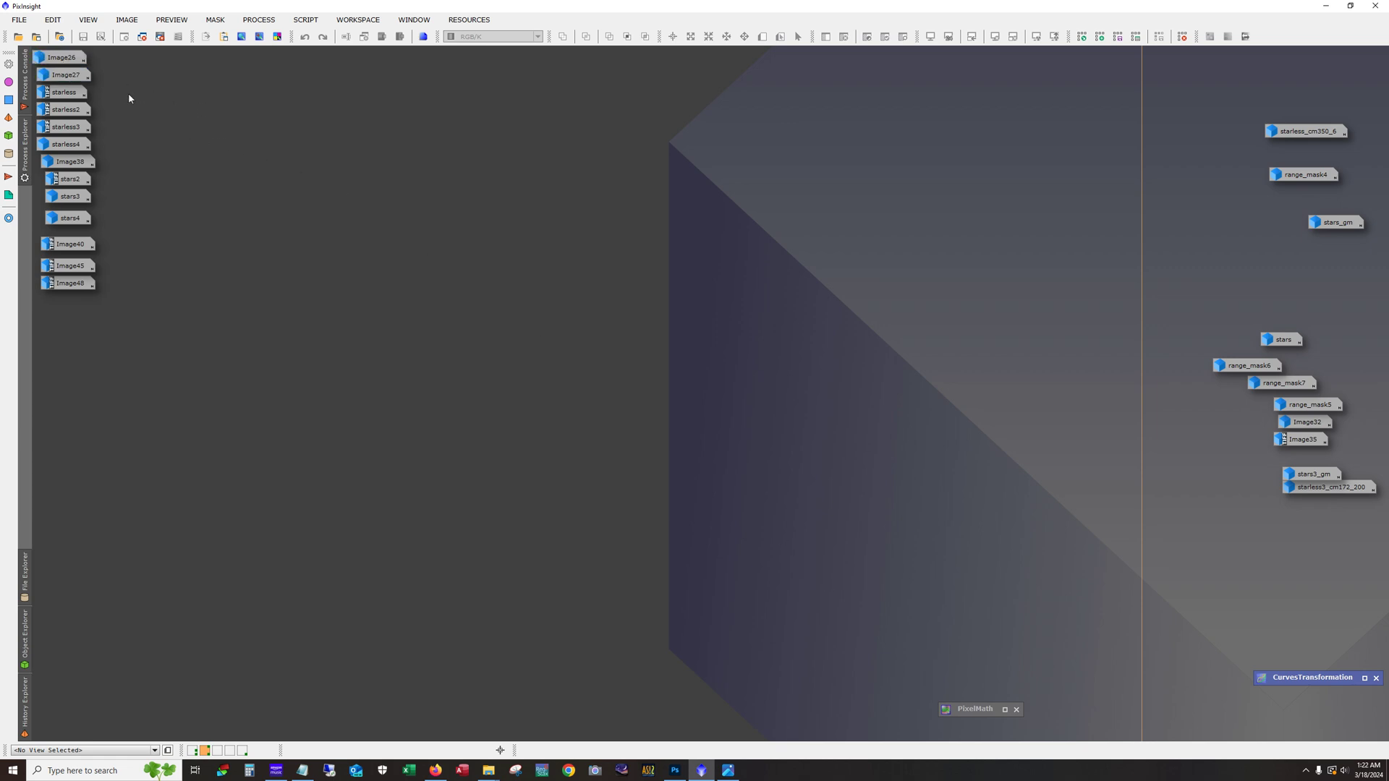
drag(126, 84, 37, 149)
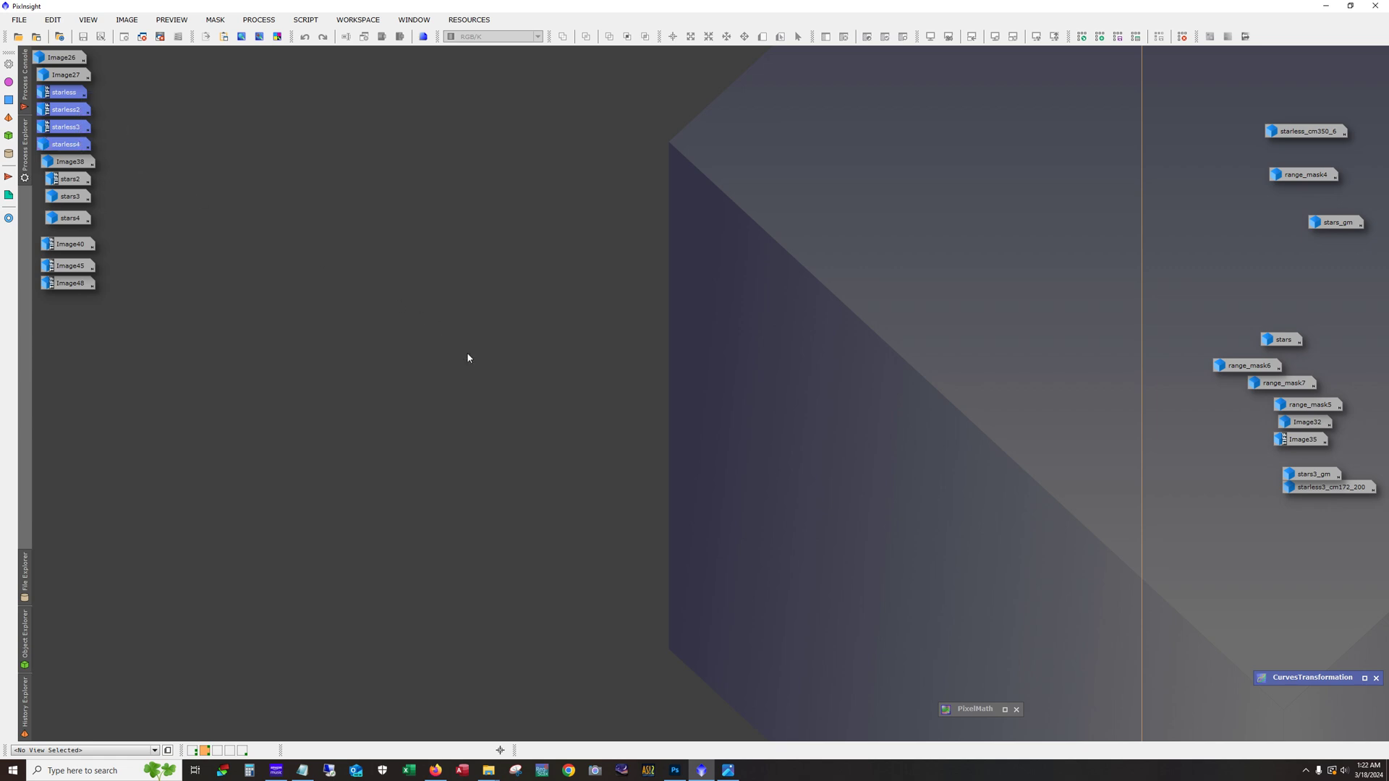
click(164, 233)
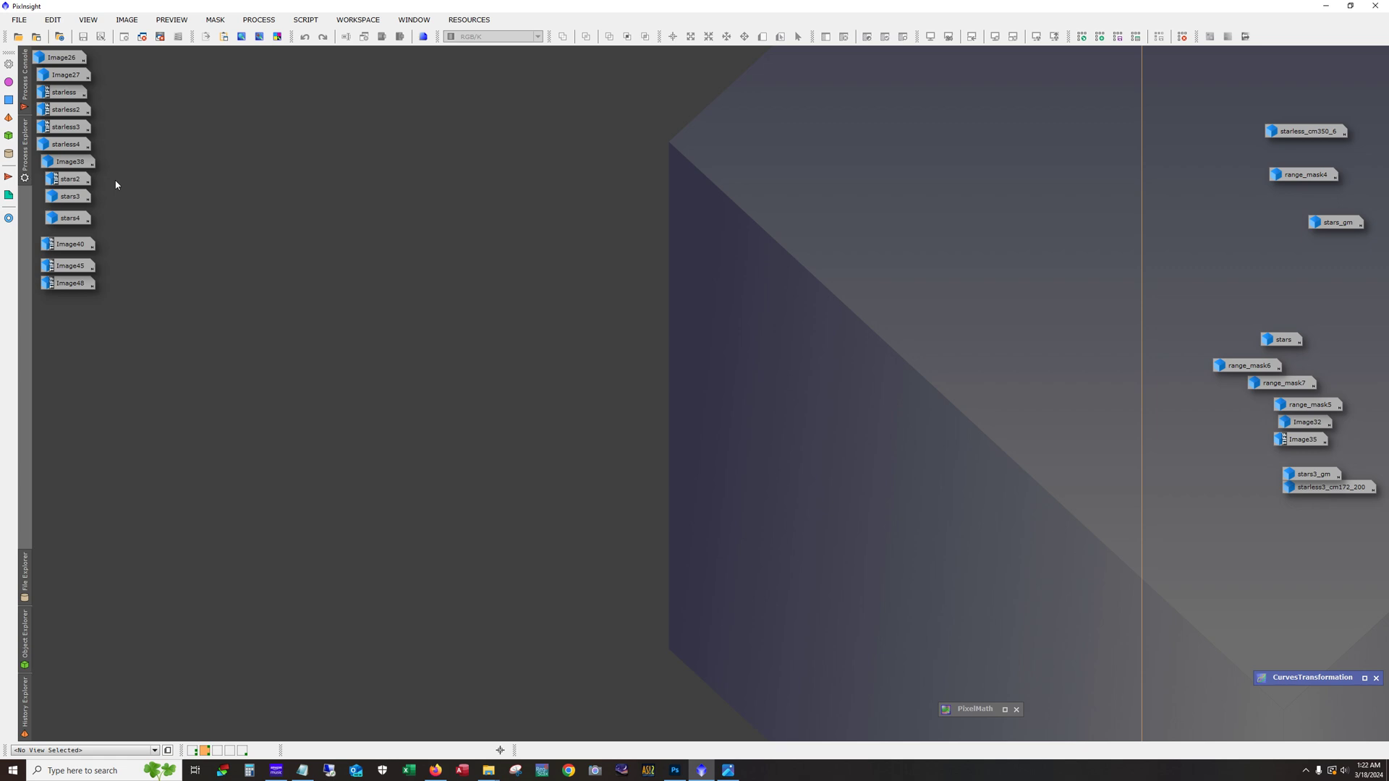
drag(114, 180, 75, 229)
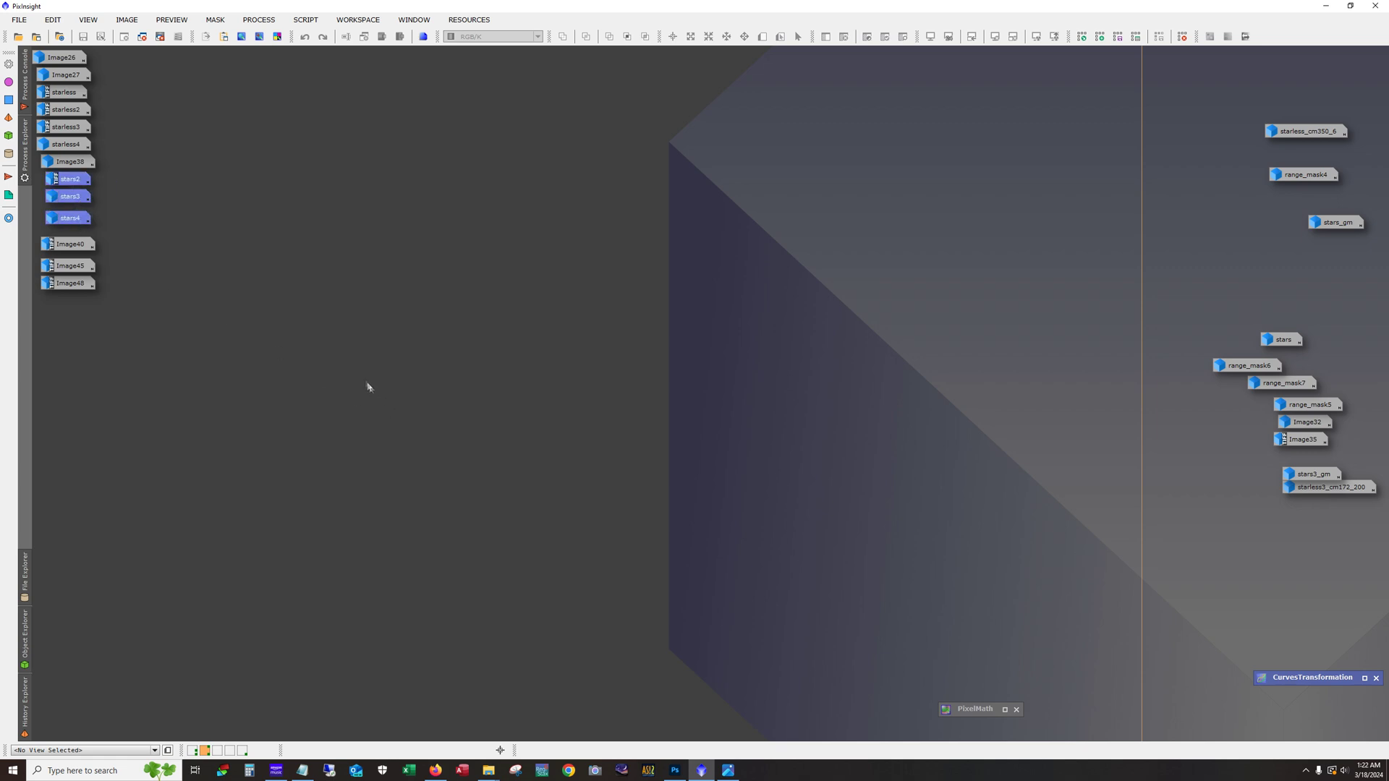
- Open the Image26 and Image27 finished versions and zoom in on them
double_click(63, 58)
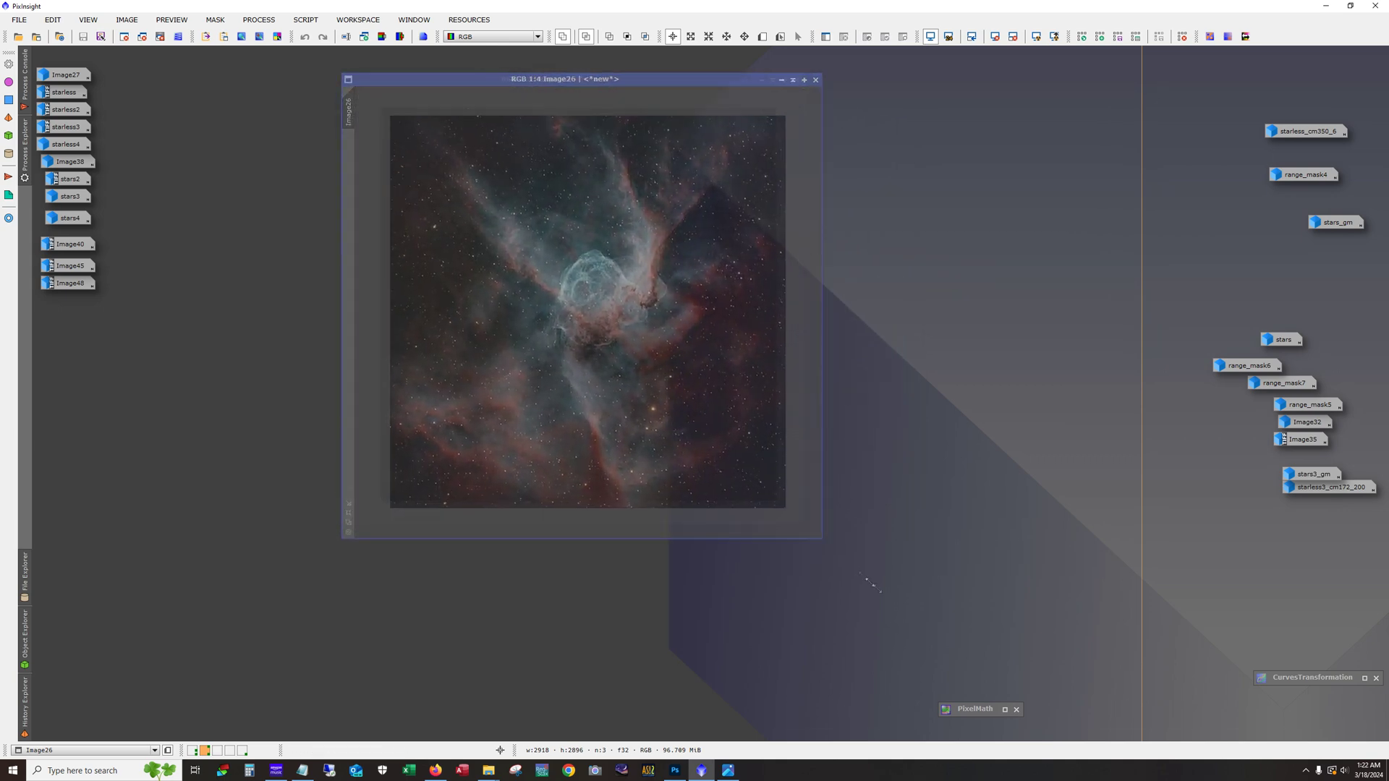
scroll(862, 455, up, 2)
scroll(862, 455, down, 1)
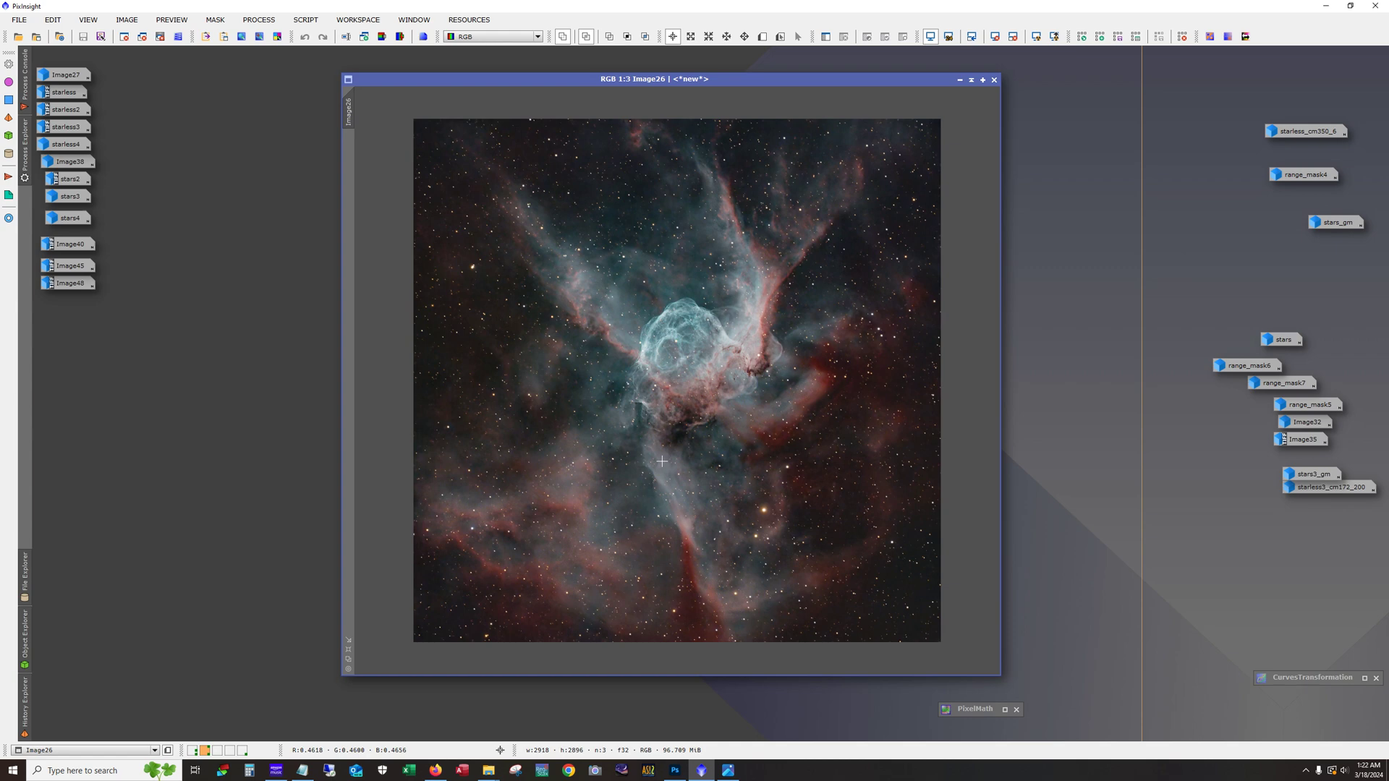
double_click(72, 75)
drag(288, 154, 380, 97)
scroll(498, 361, up, 1)
scroll(498, 362, up, 1)
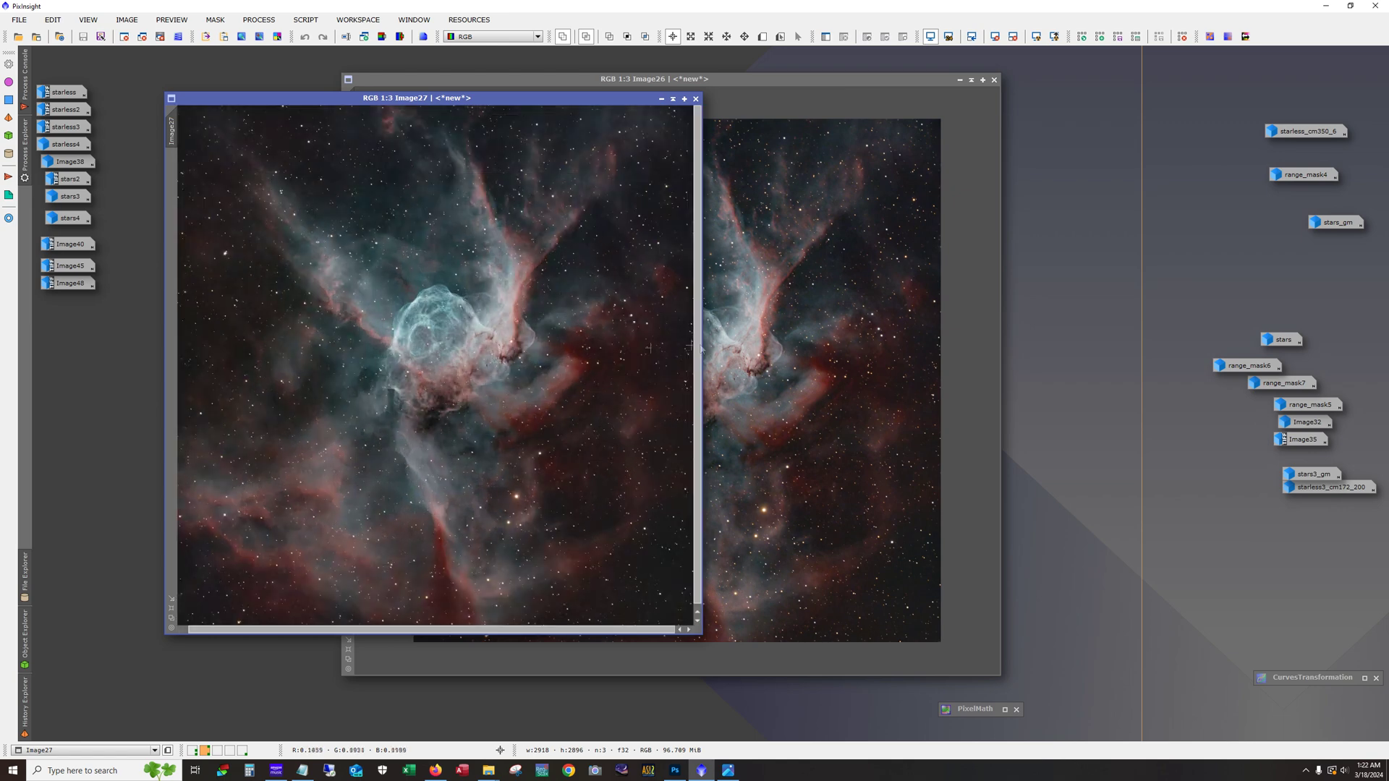
- Arrange Image26 and Image27 to compare them, then iconize both windows
click(631, 90)
drag(631, 79, 893, 77)
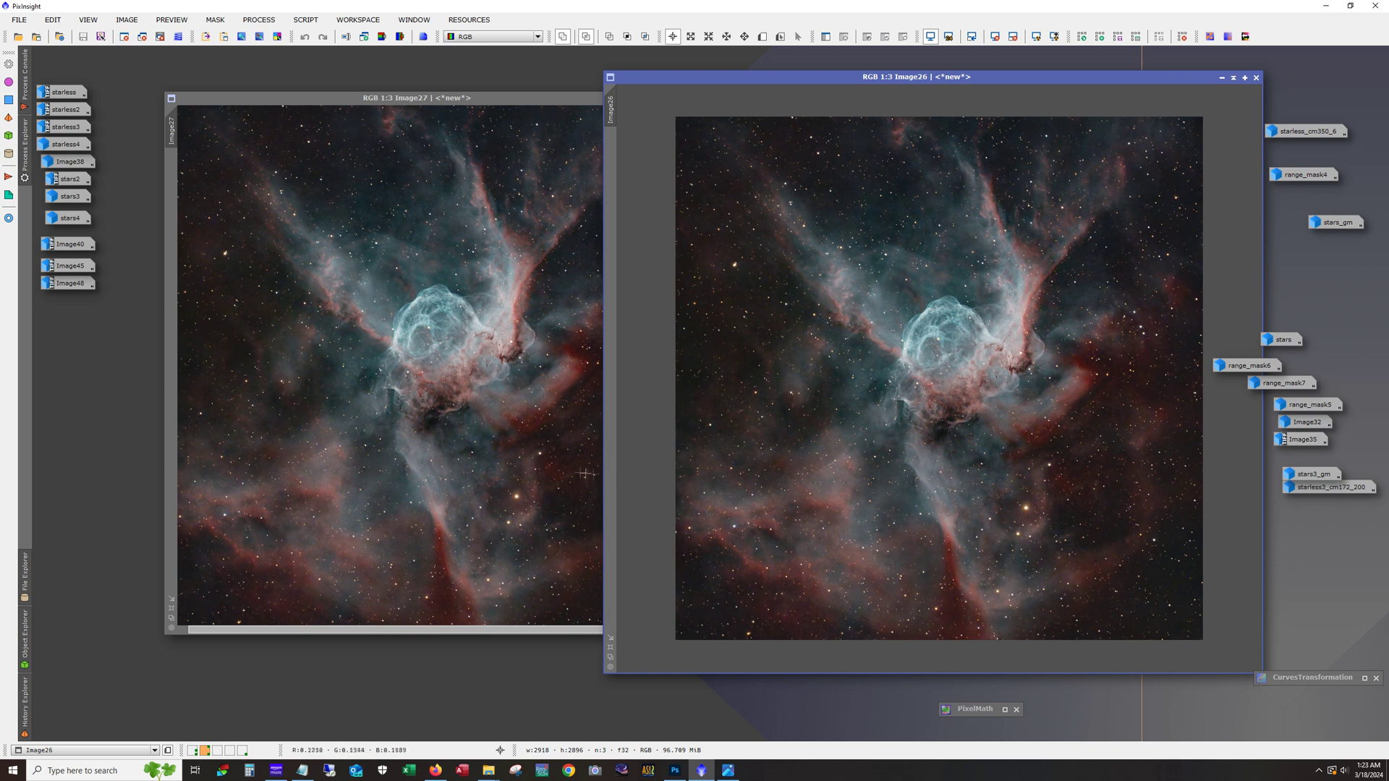
click(475, 94)
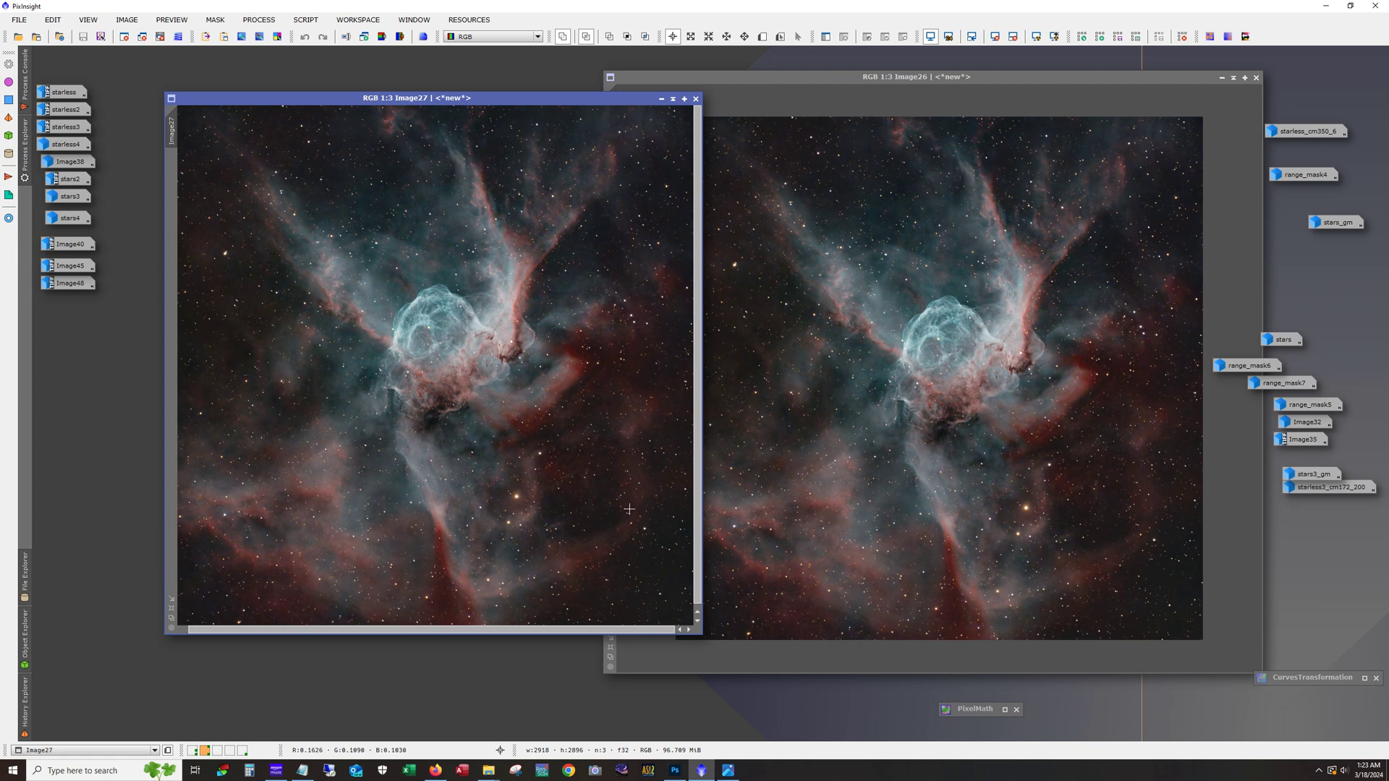
scroll(629, 509, down, 1)
scroll(629, 510, up, 1)
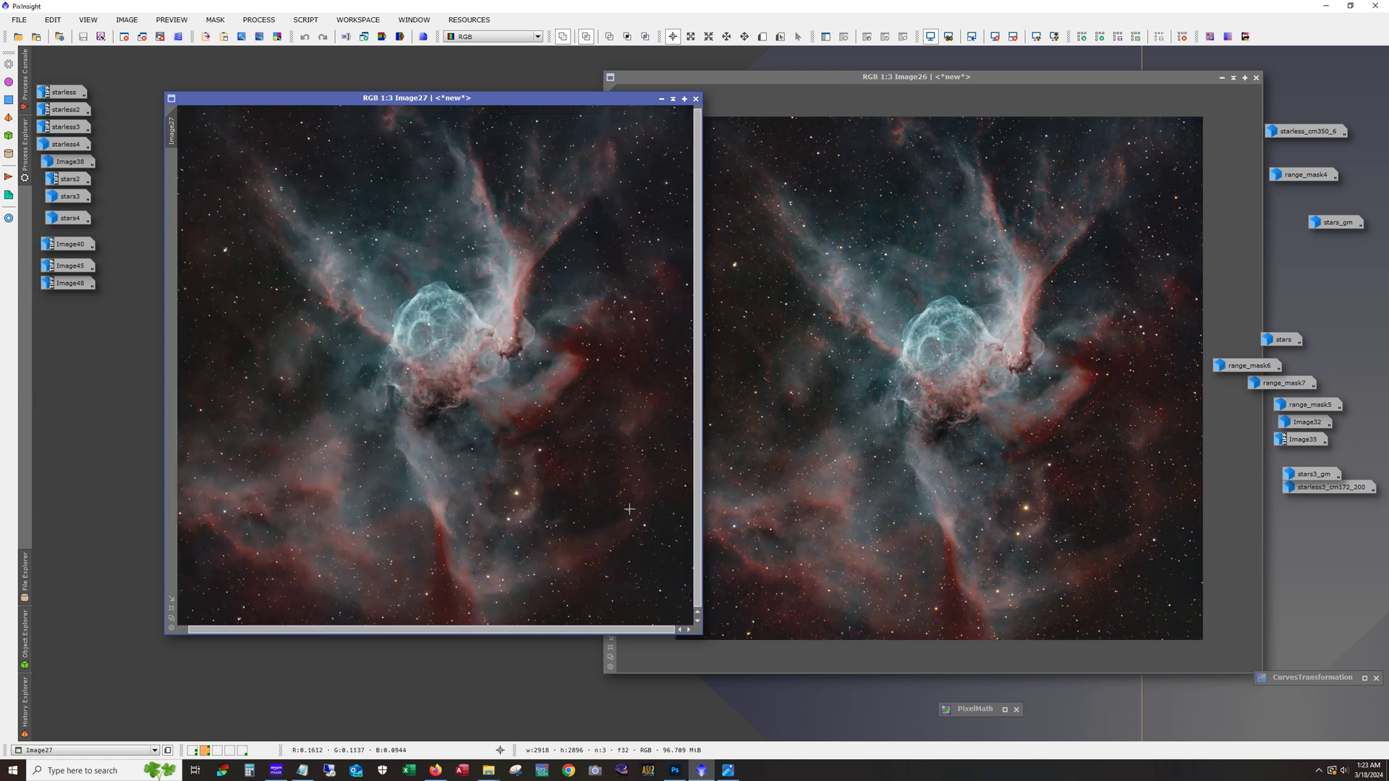
click(661, 99)
click(1221, 77)
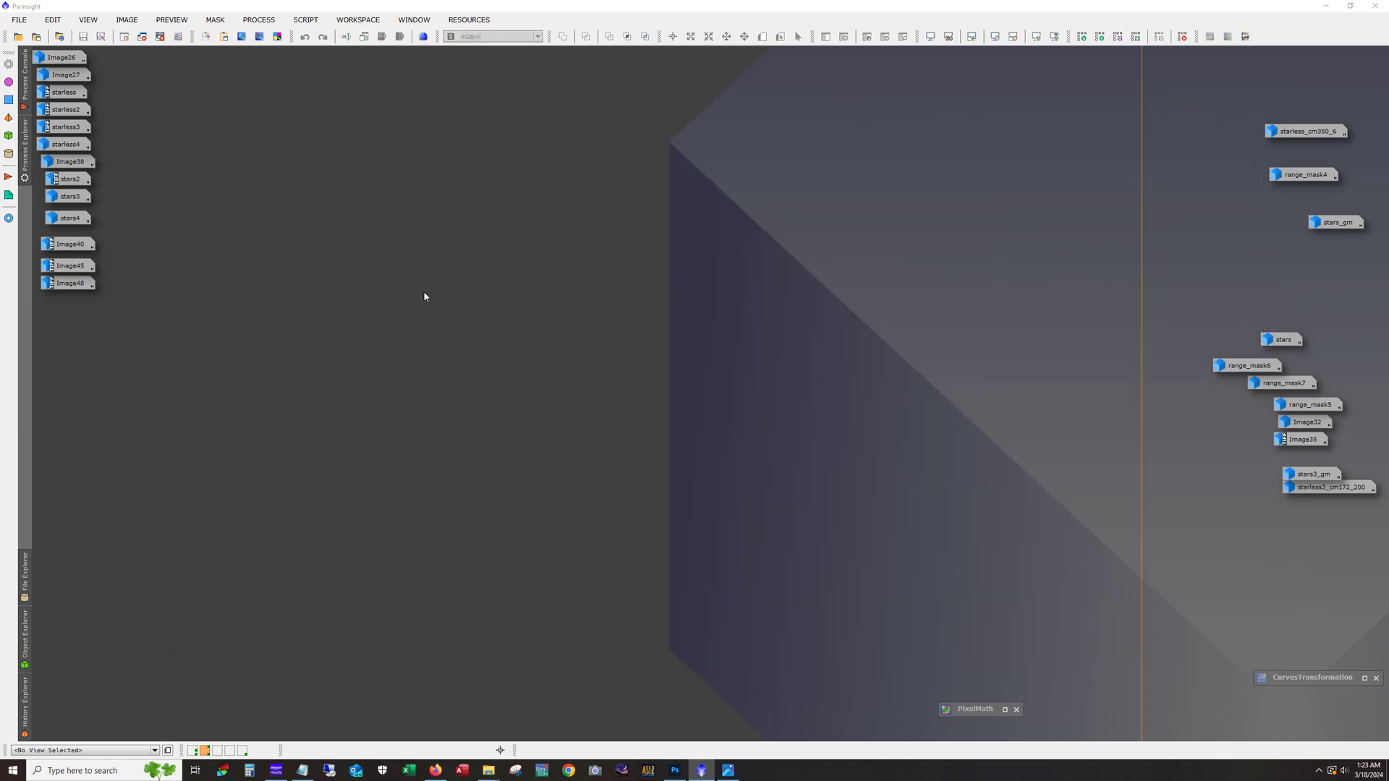
- Open the starless, starless2 and starless3 nebula images
double_click(70, 94)
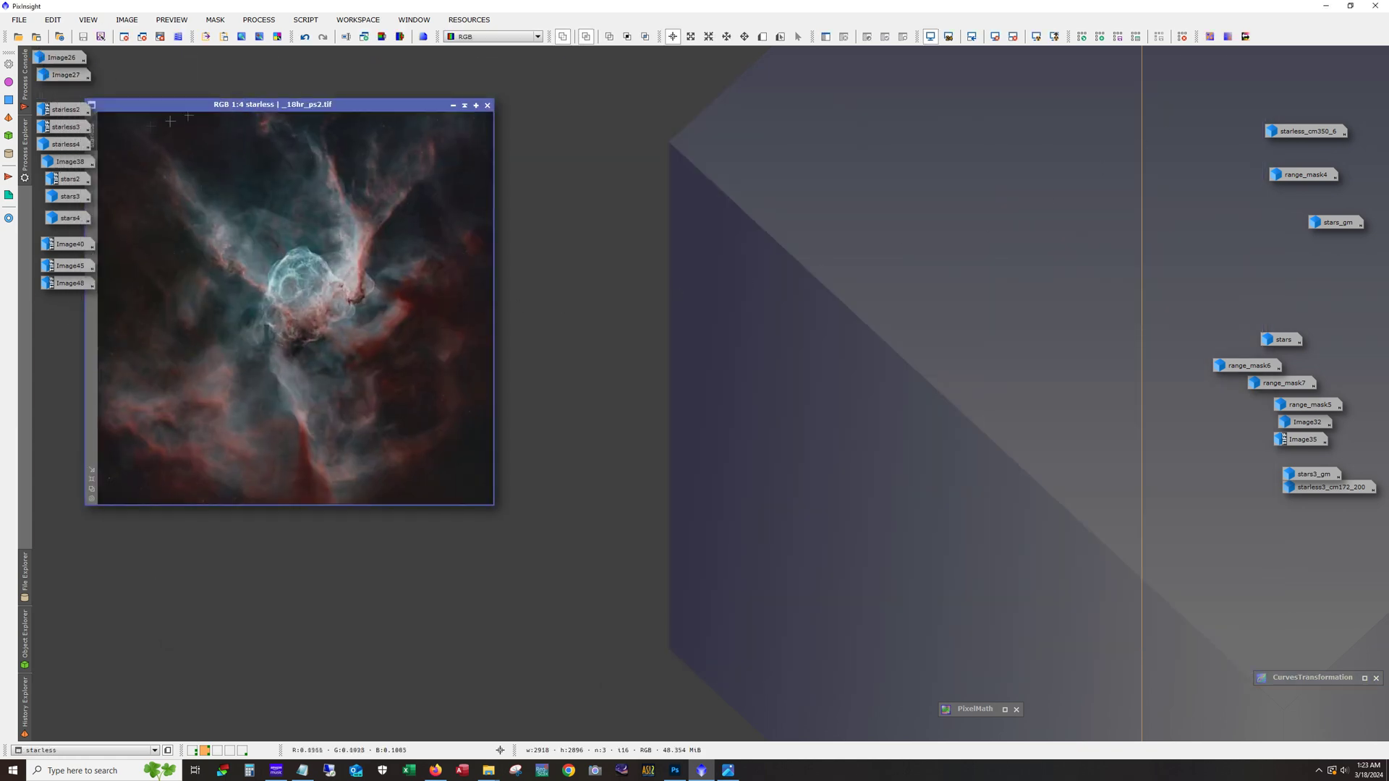
double_click(58, 116)
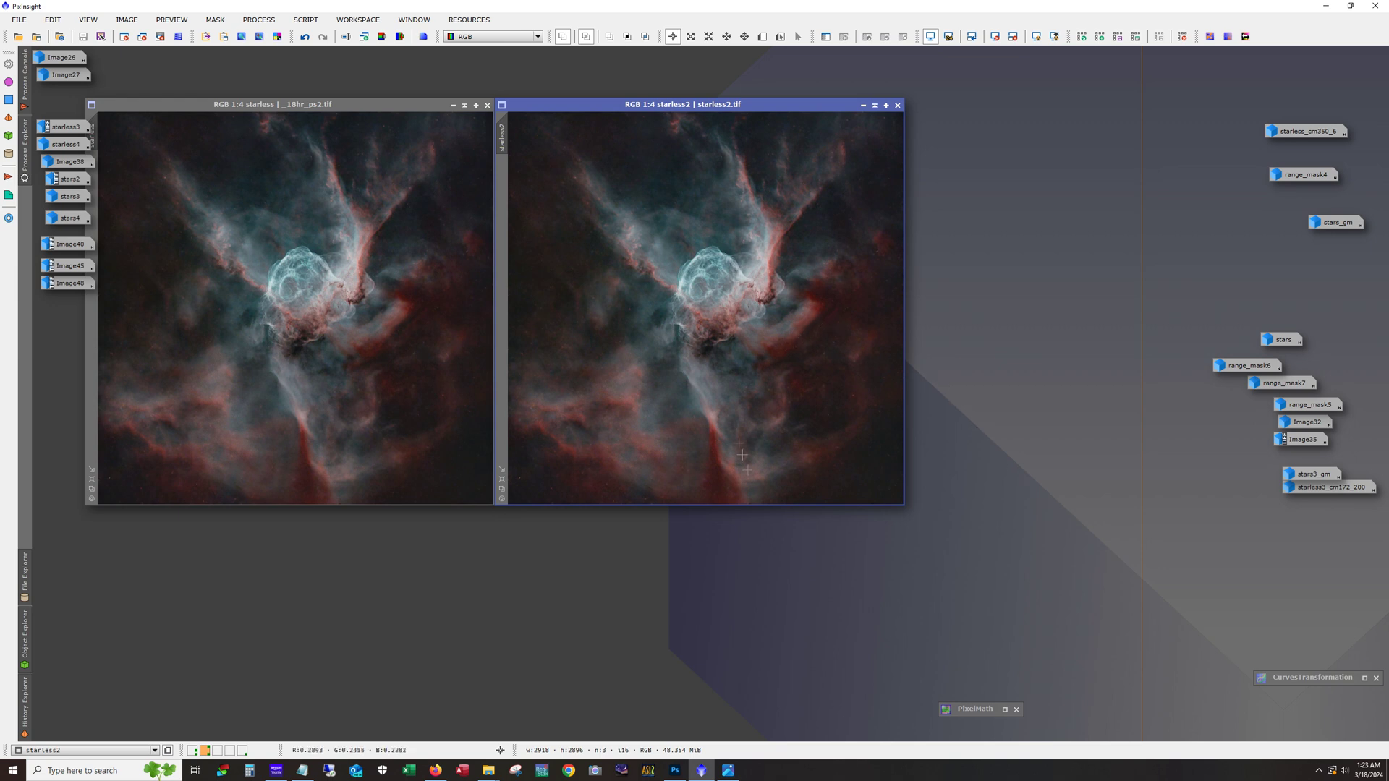
click(55, 128)
double_click(55, 129)
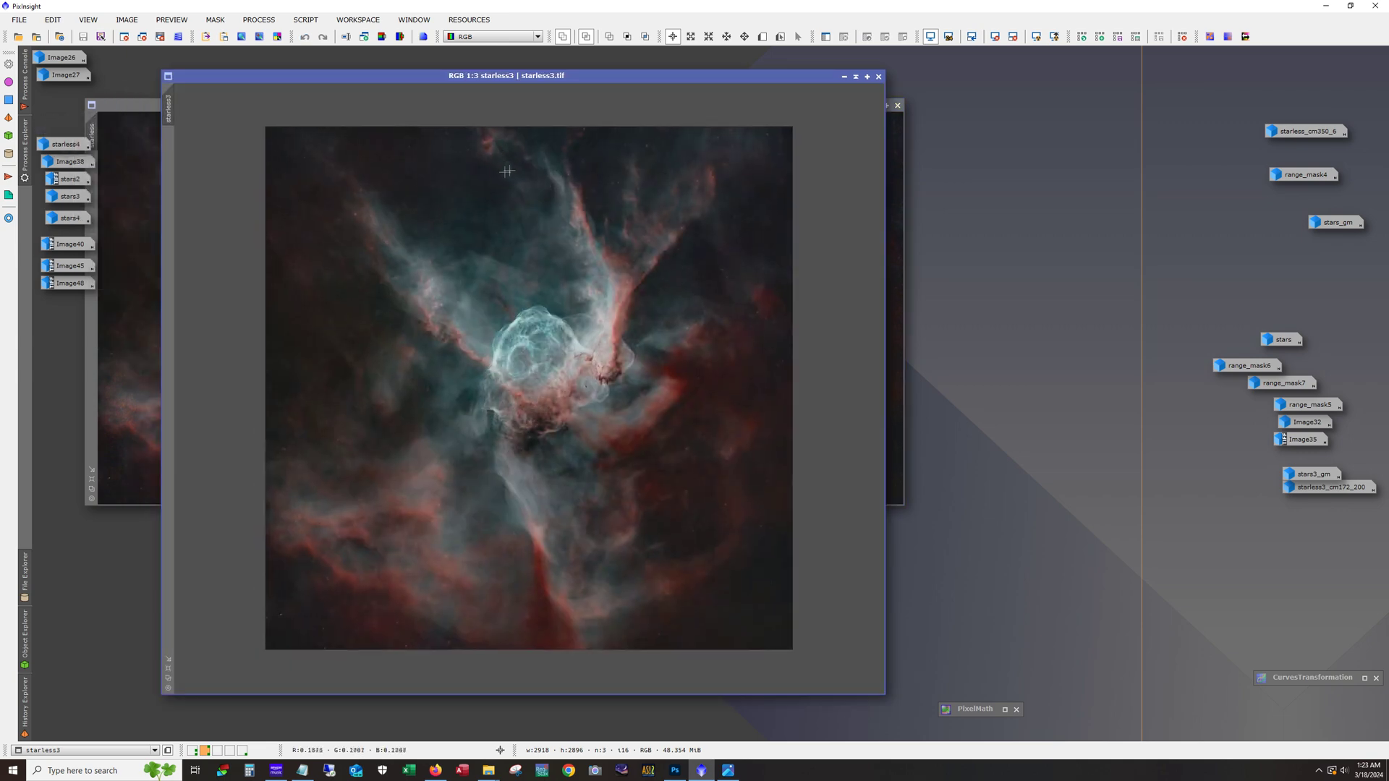
- Resize starless3 to match the others and place it third in the row
drag(242, 81, 542, 109)
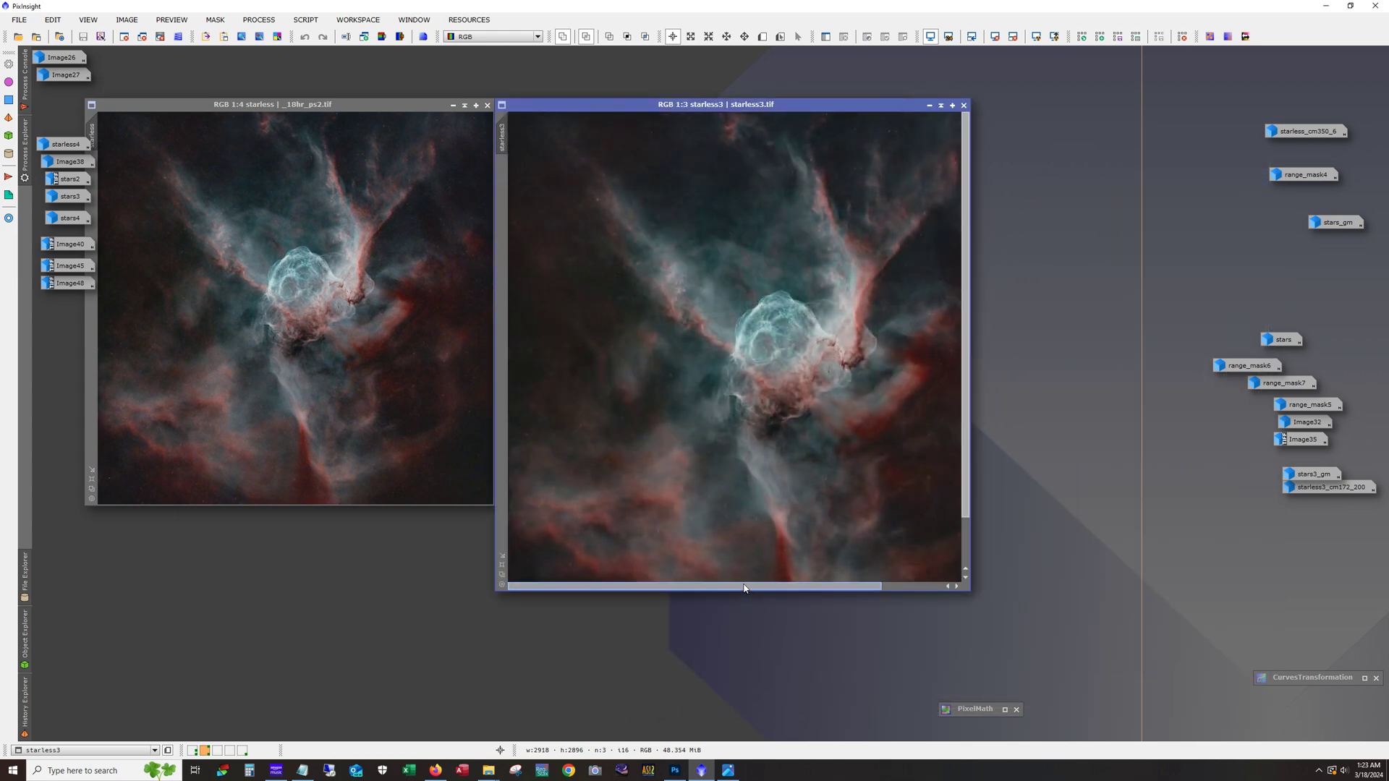
drag(751, 590, 745, 505)
drag(970, 353, 904, 353)
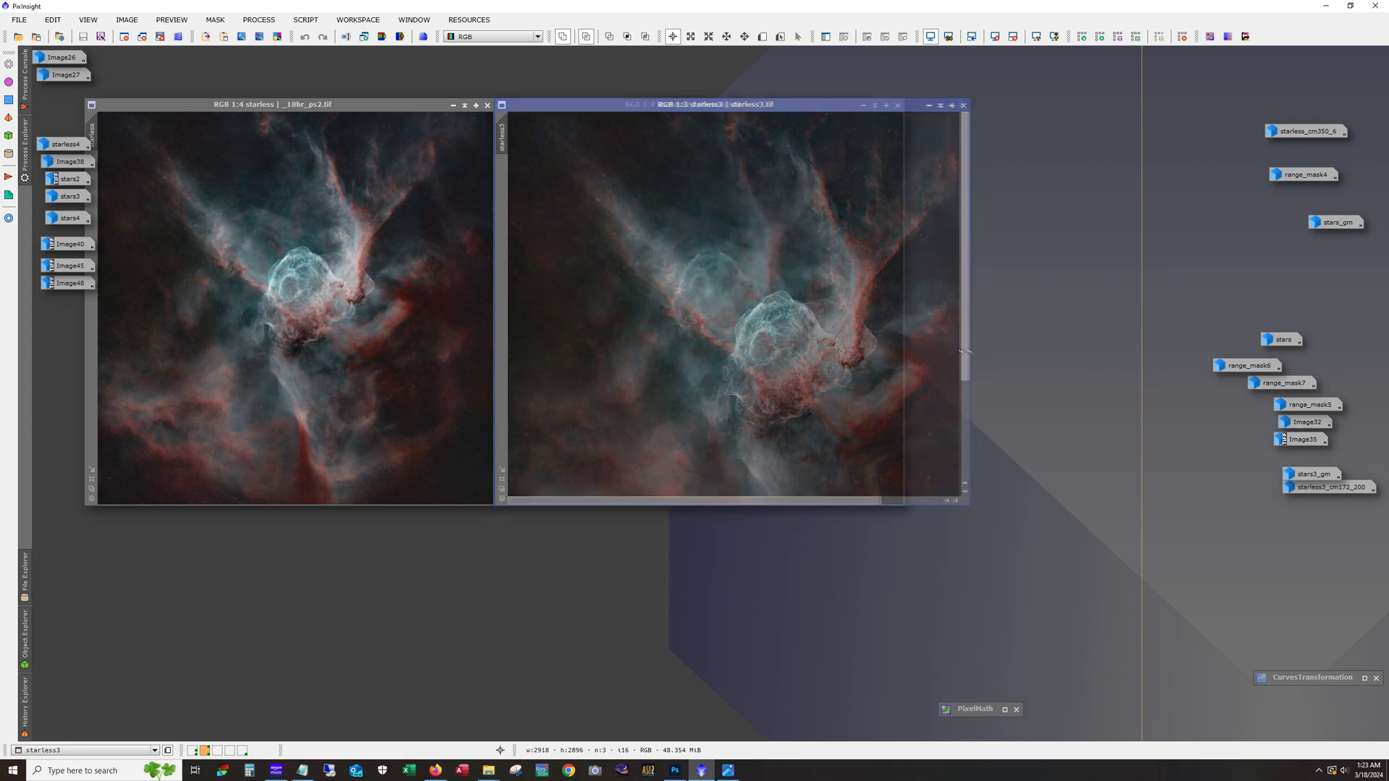
scroll(753, 338, down, 1)
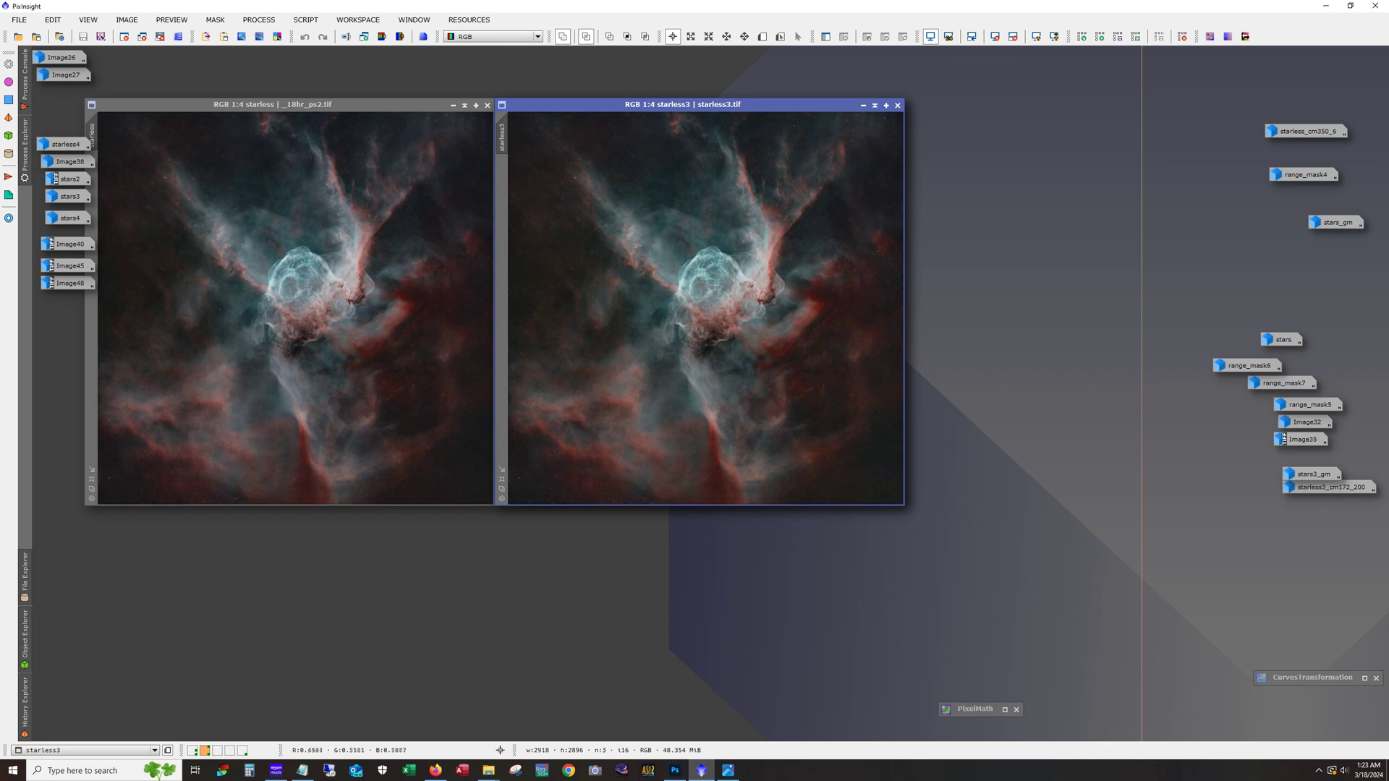
drag(701, 105, 305, 109)
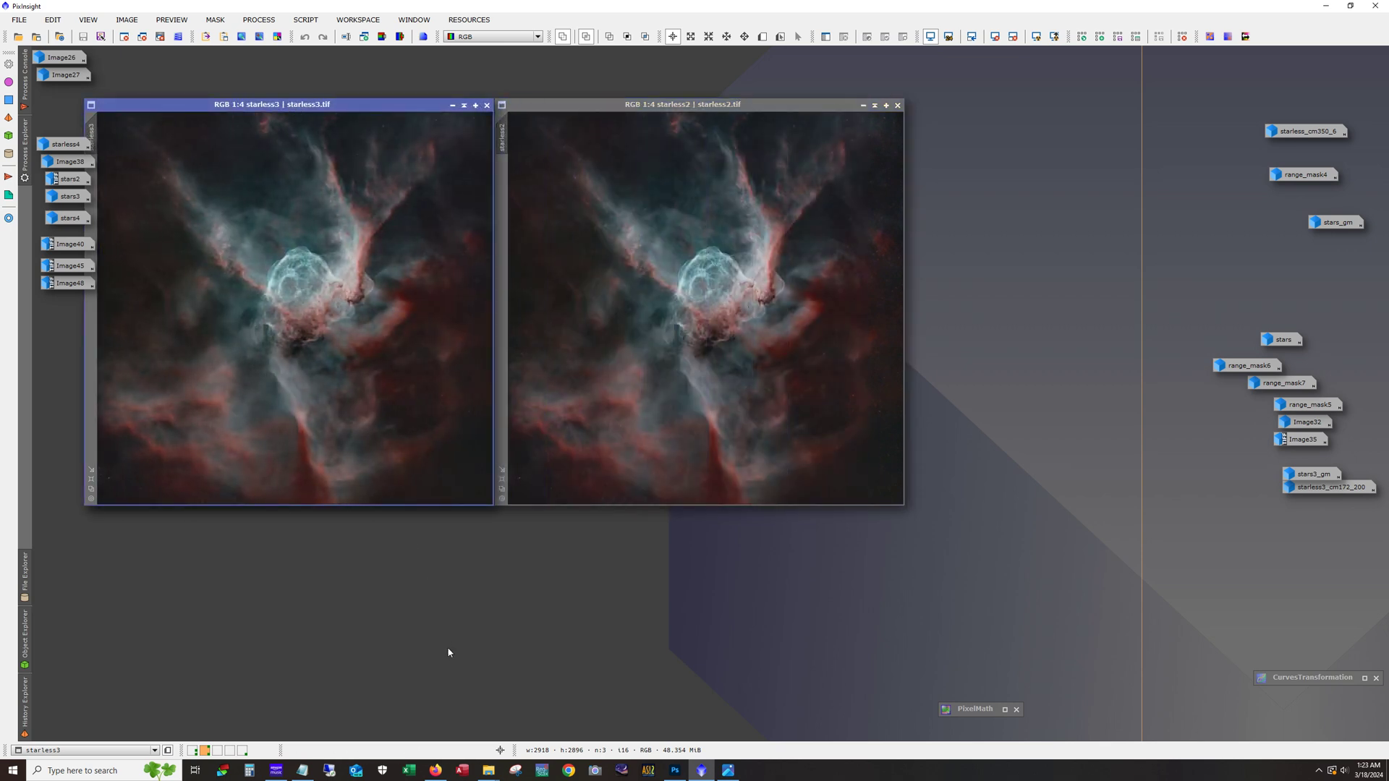
drag(329, 106, 724, 108)
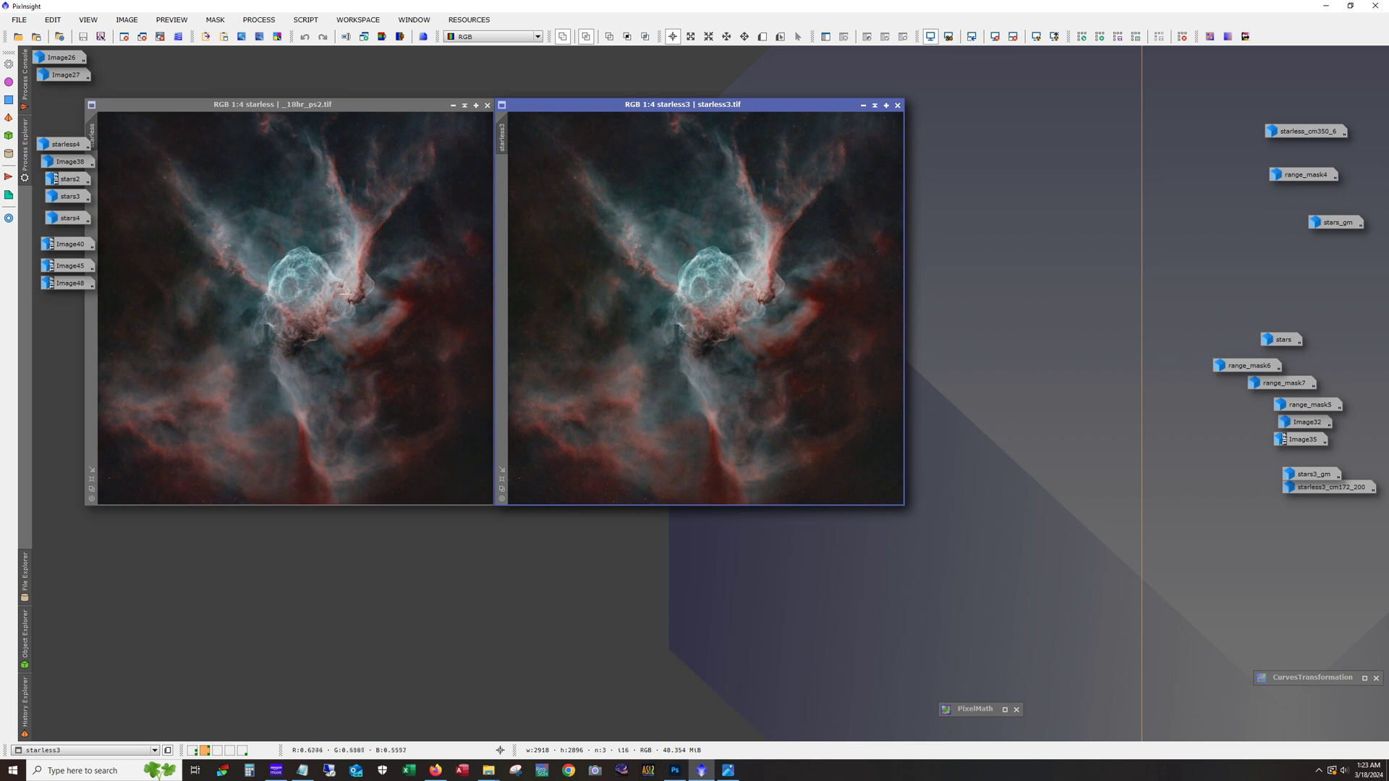
mouse_move(691, 104)
mouse_down()
mouse_move(883, 196)
mouse_move(897, 106)
mouse_up()
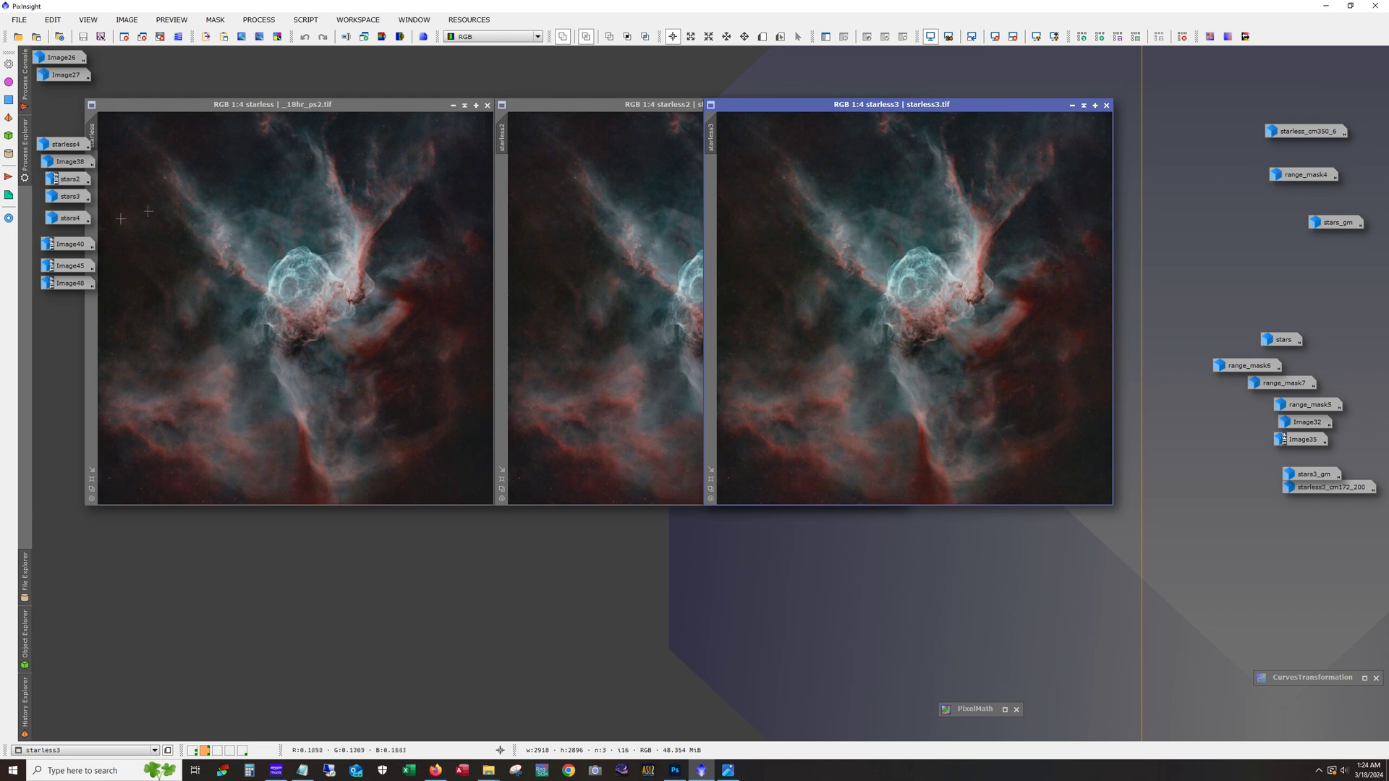
- Open starless4 among the others, then switch to the AstroBin Thor's Helmet page
click(66, 146)
double_click(66, 146)
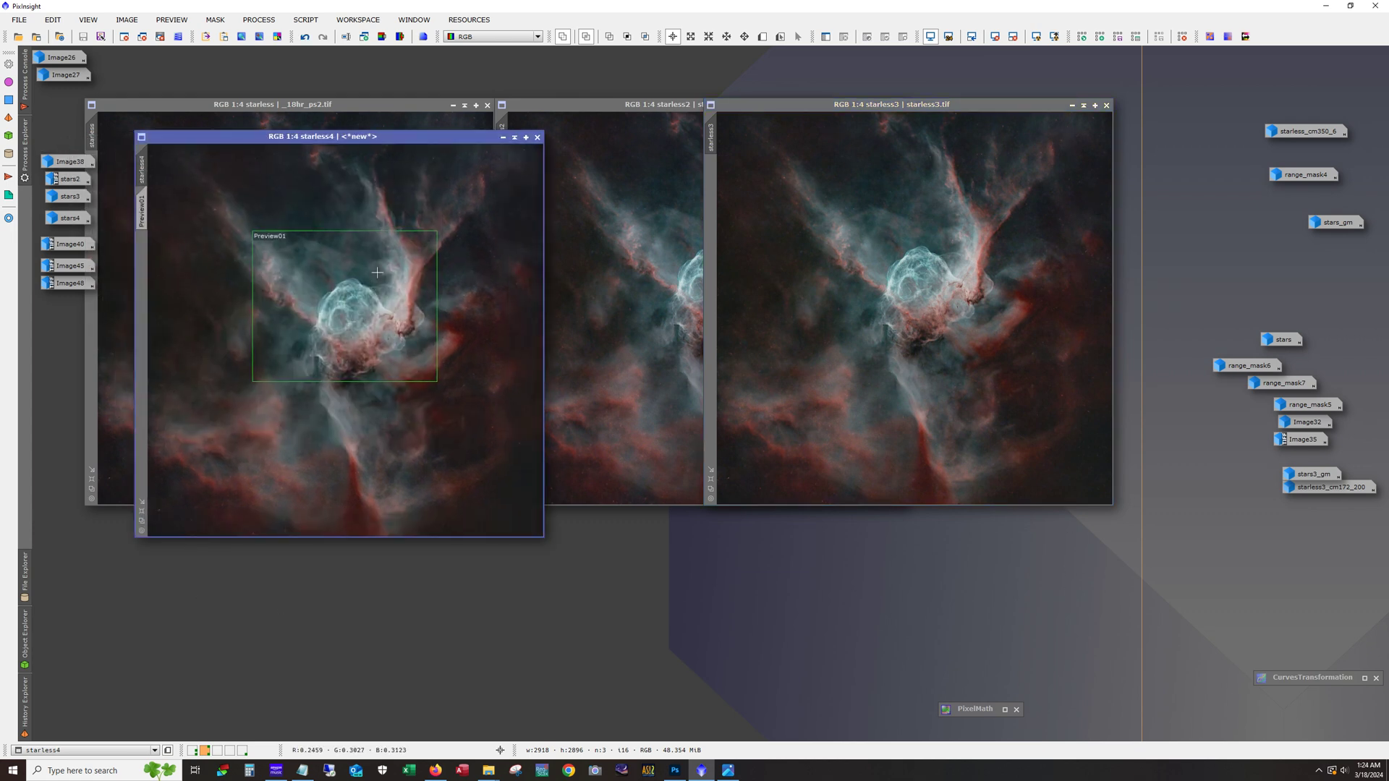
drag(361, 132, 510, 114)
mouse_move(488, 771)
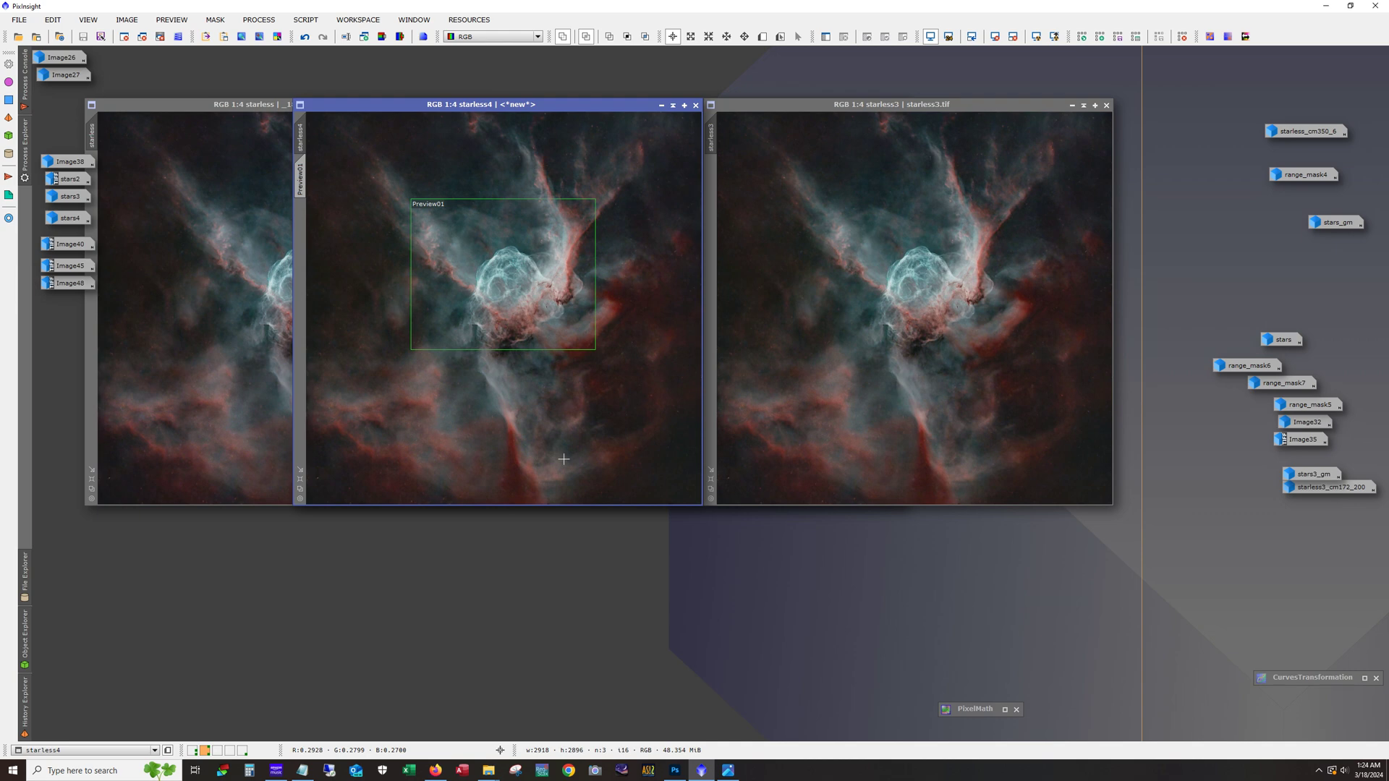
click(437, 768)
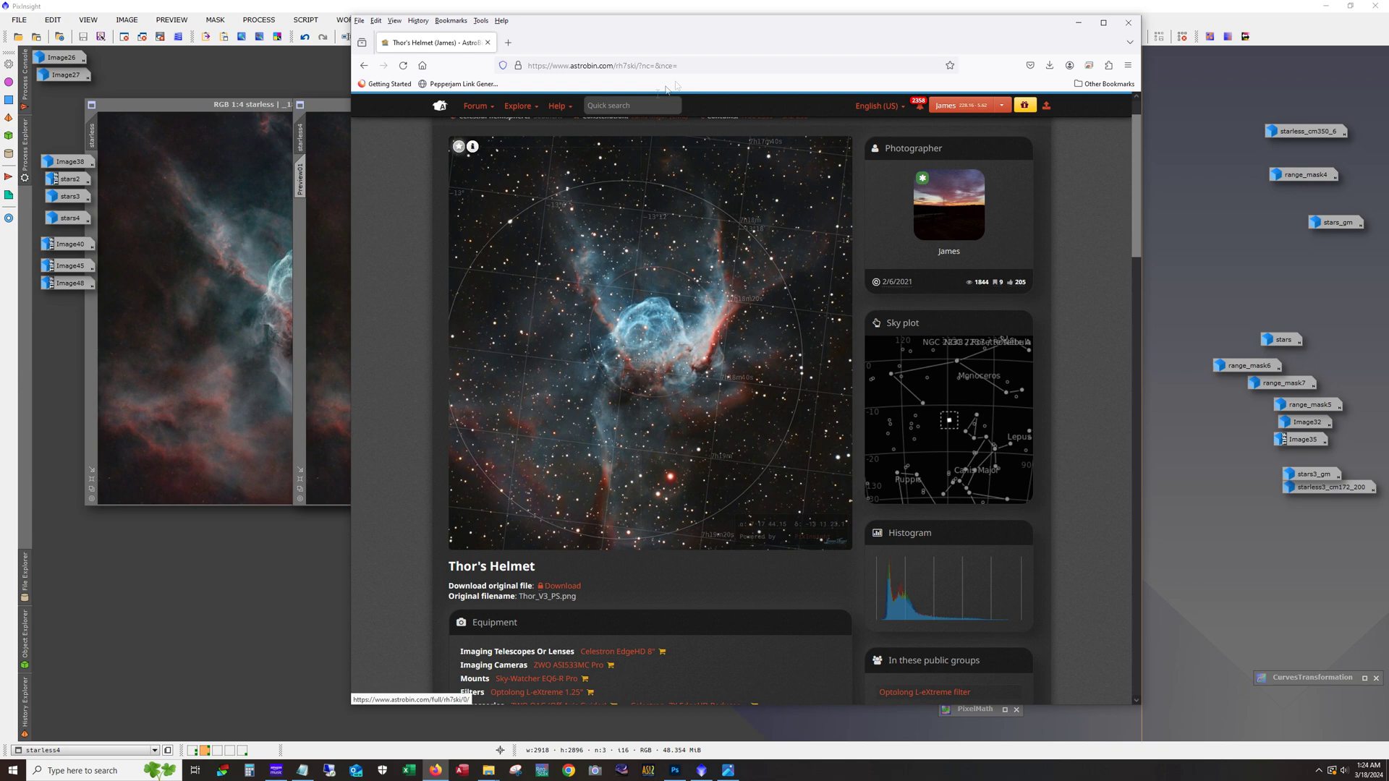
click(847, 253)
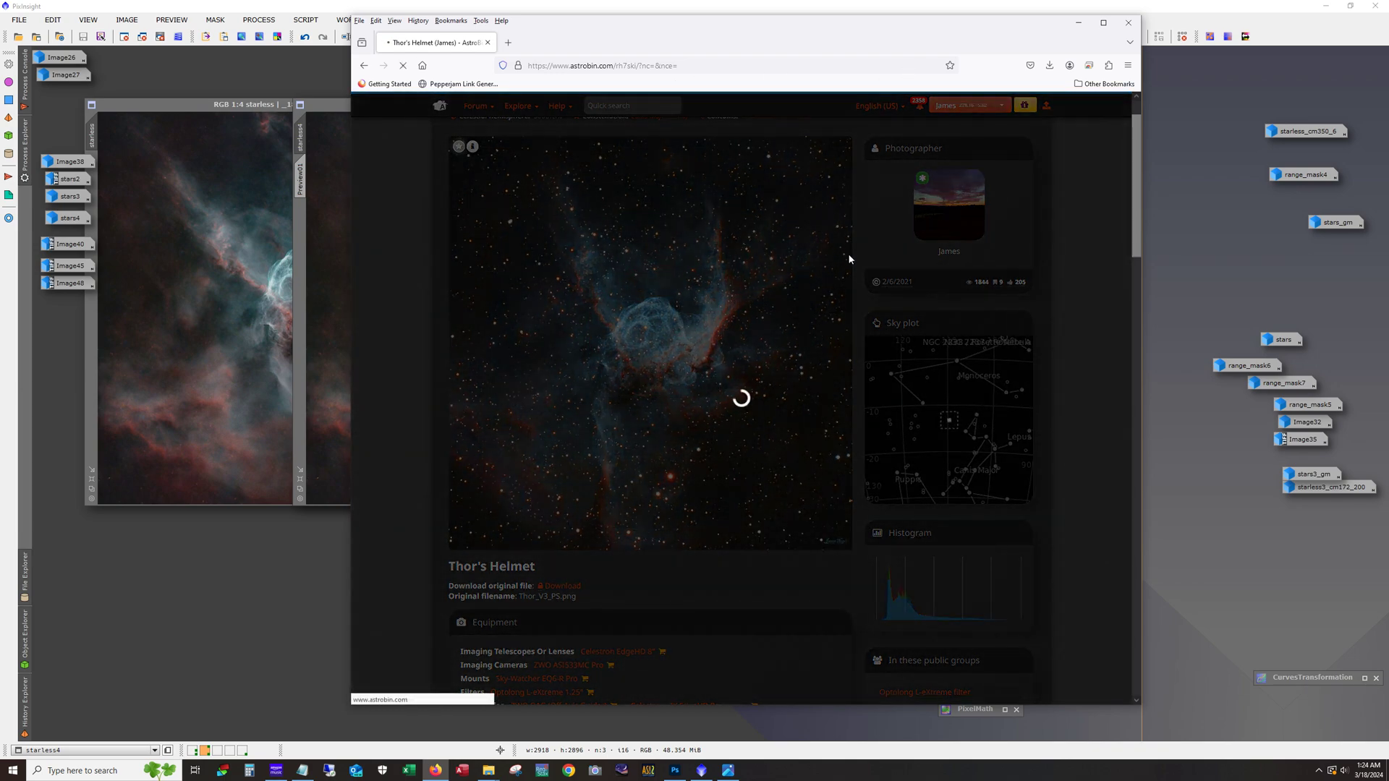
scroll(1074, 318, down, 2)
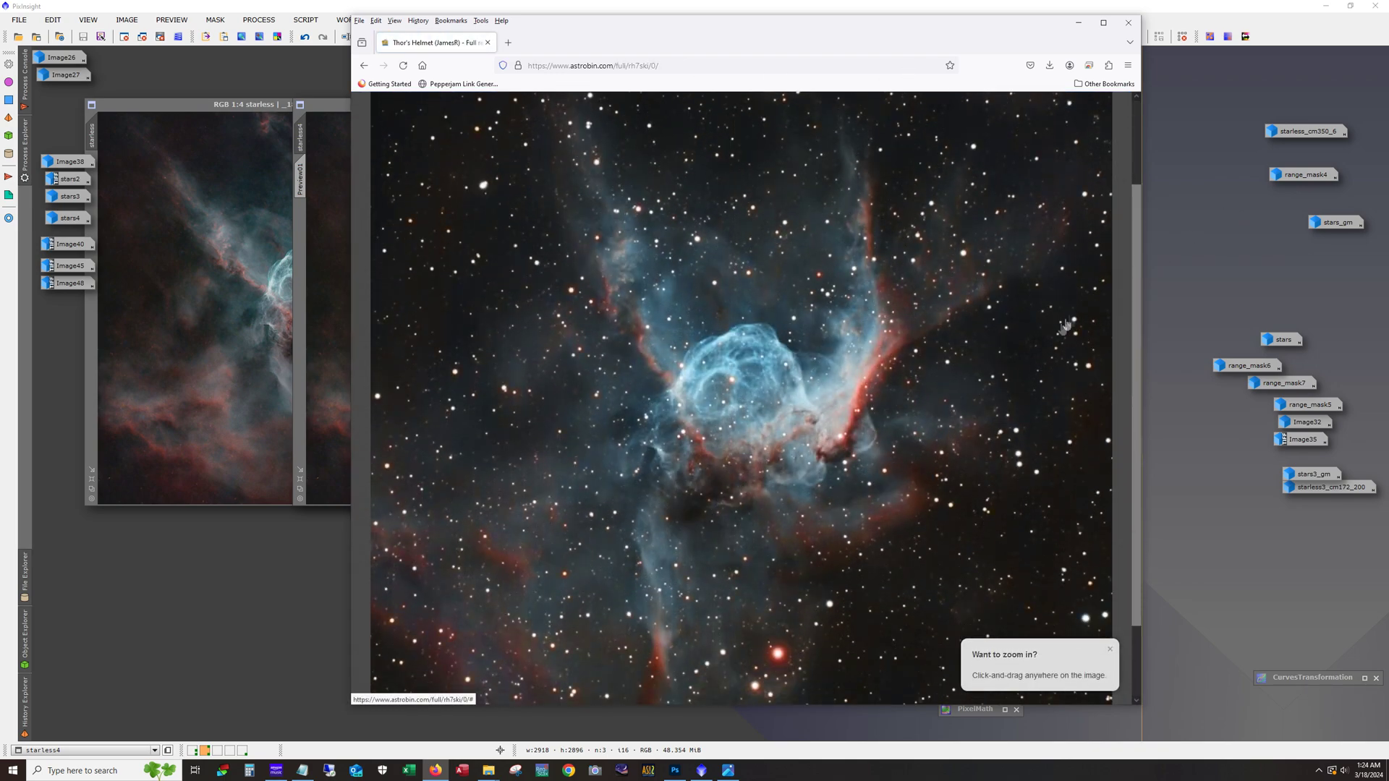
scroll(690, 504, down, 2)
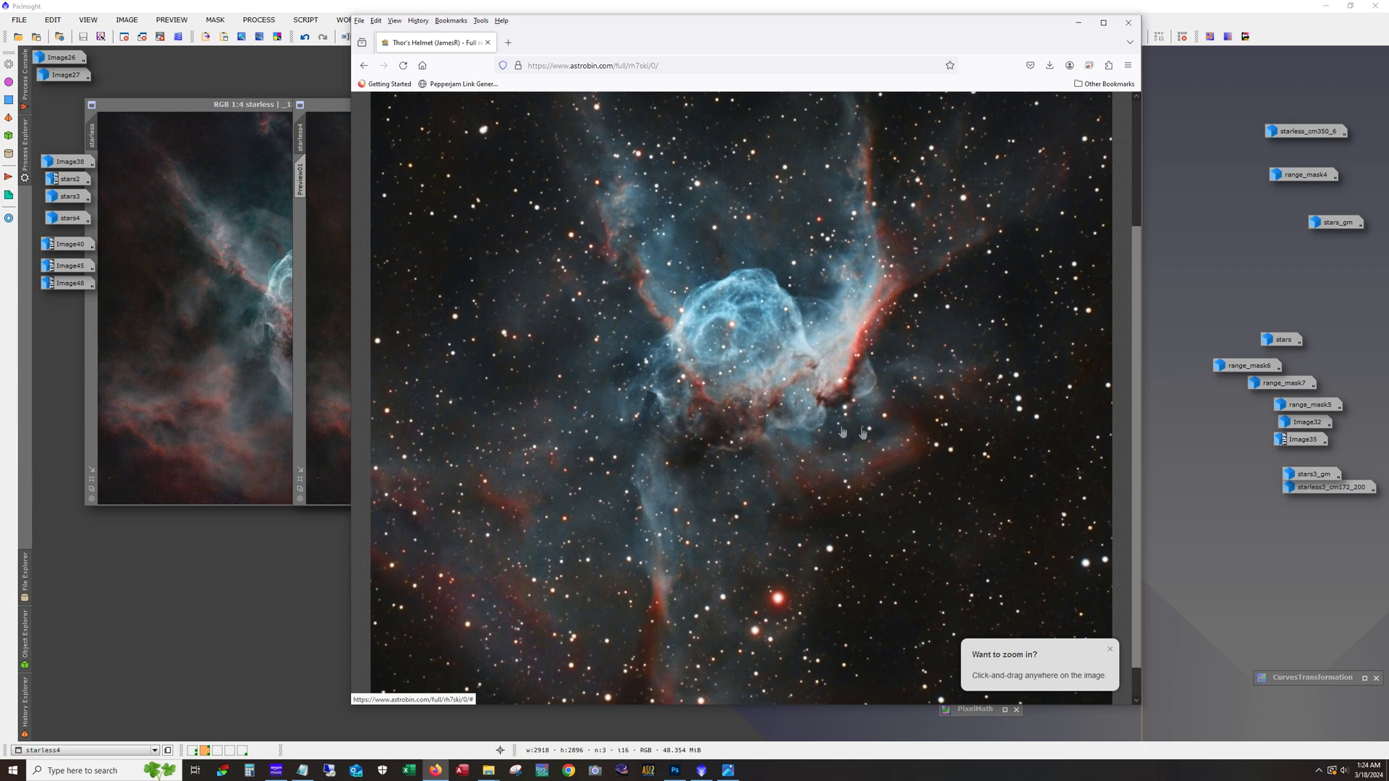
click(1079, 22)
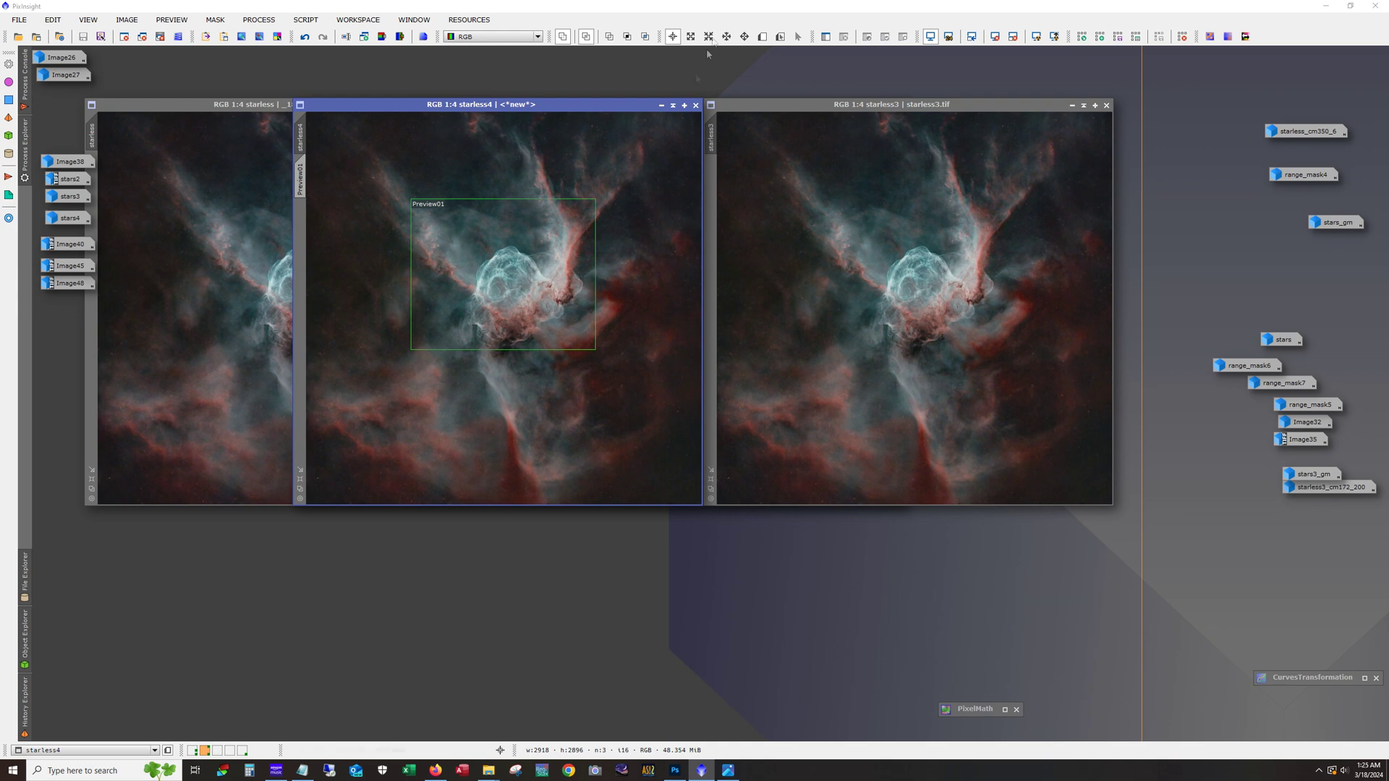
- Iconize the four starless views, then briefly reopen and iconize the stars4 image
click(661, 105)
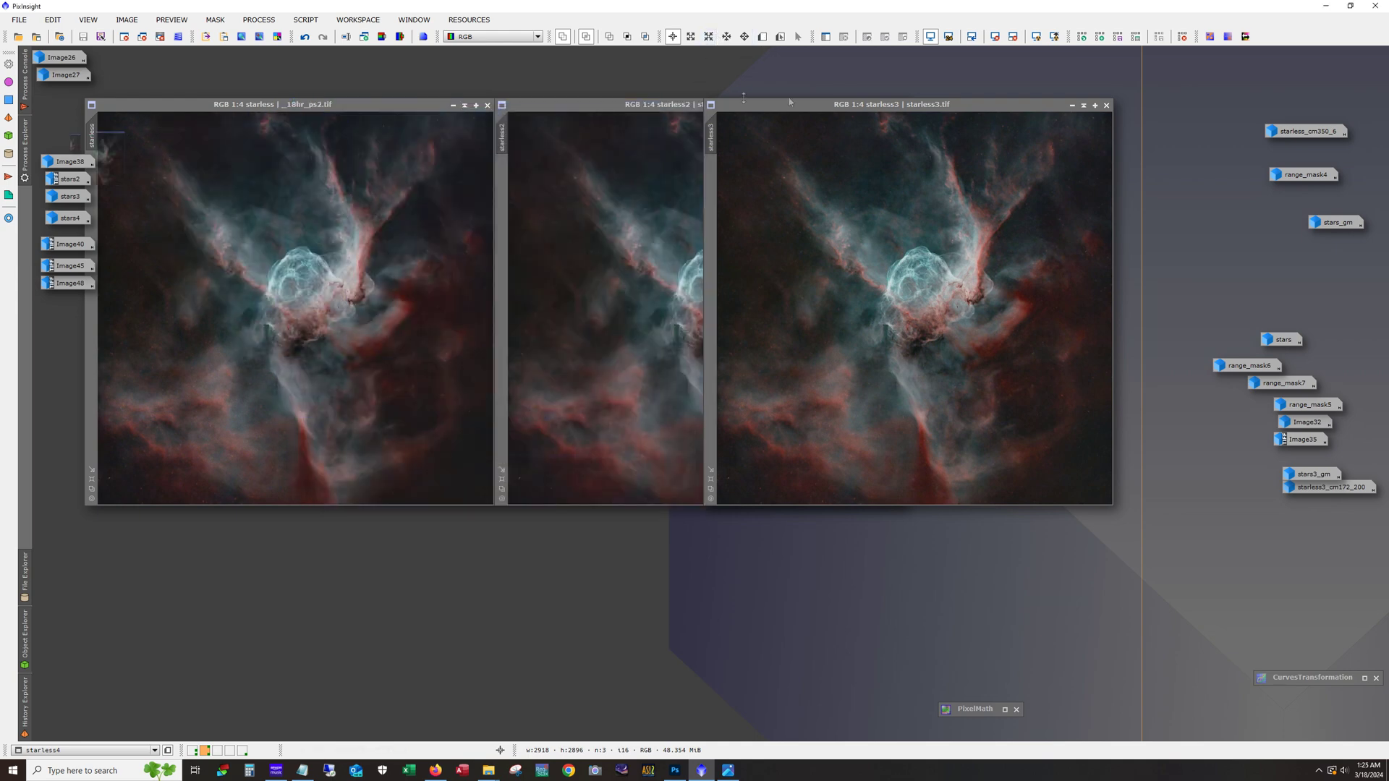
click(1071, 105)
click(872, 105)
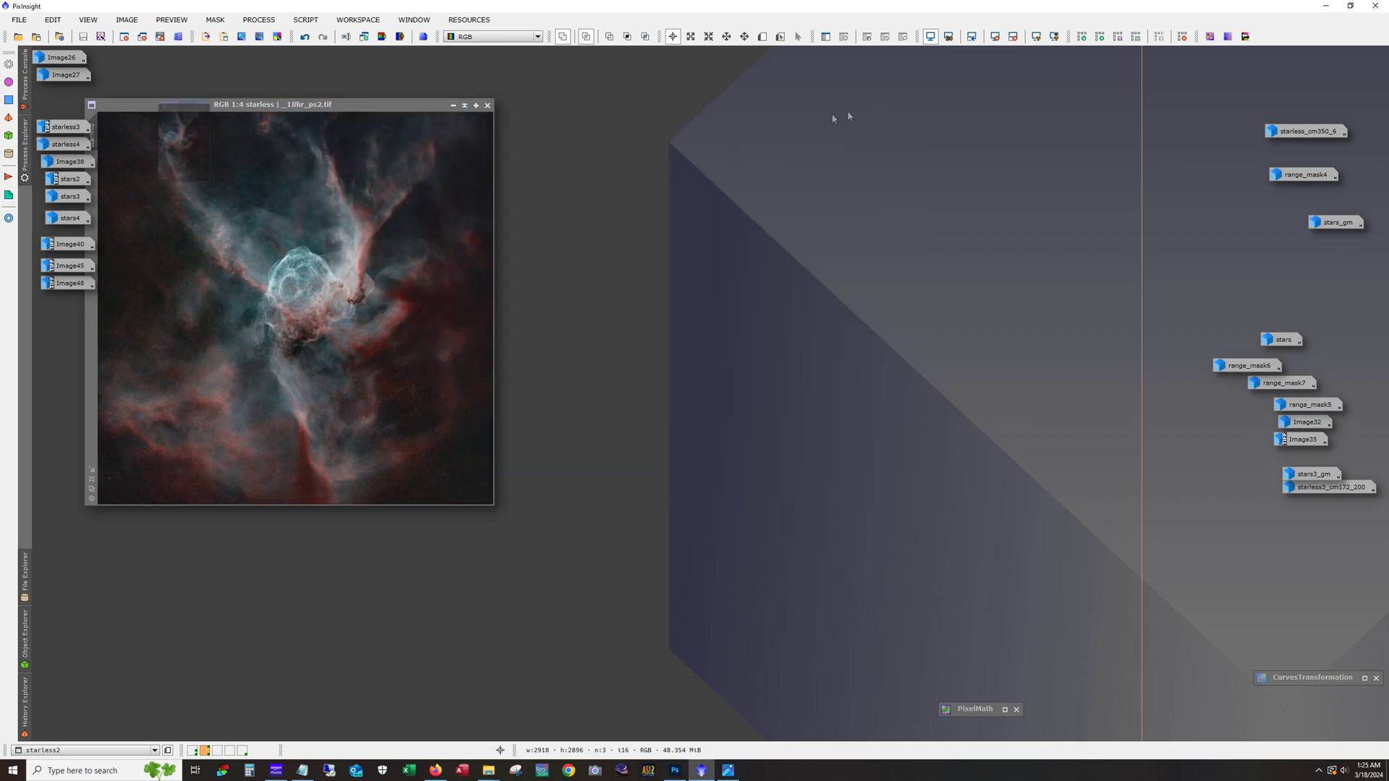
click(453, 105)
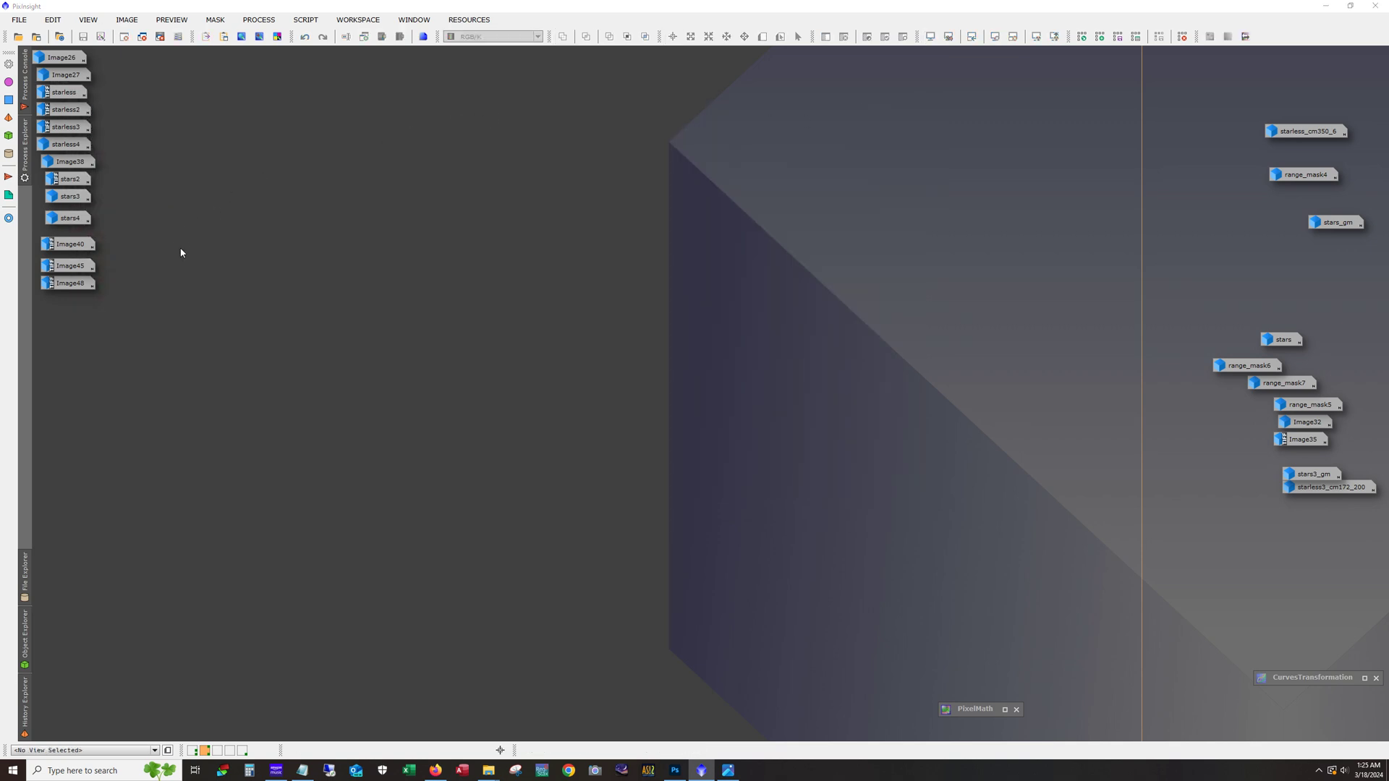
double_click(75, 219)
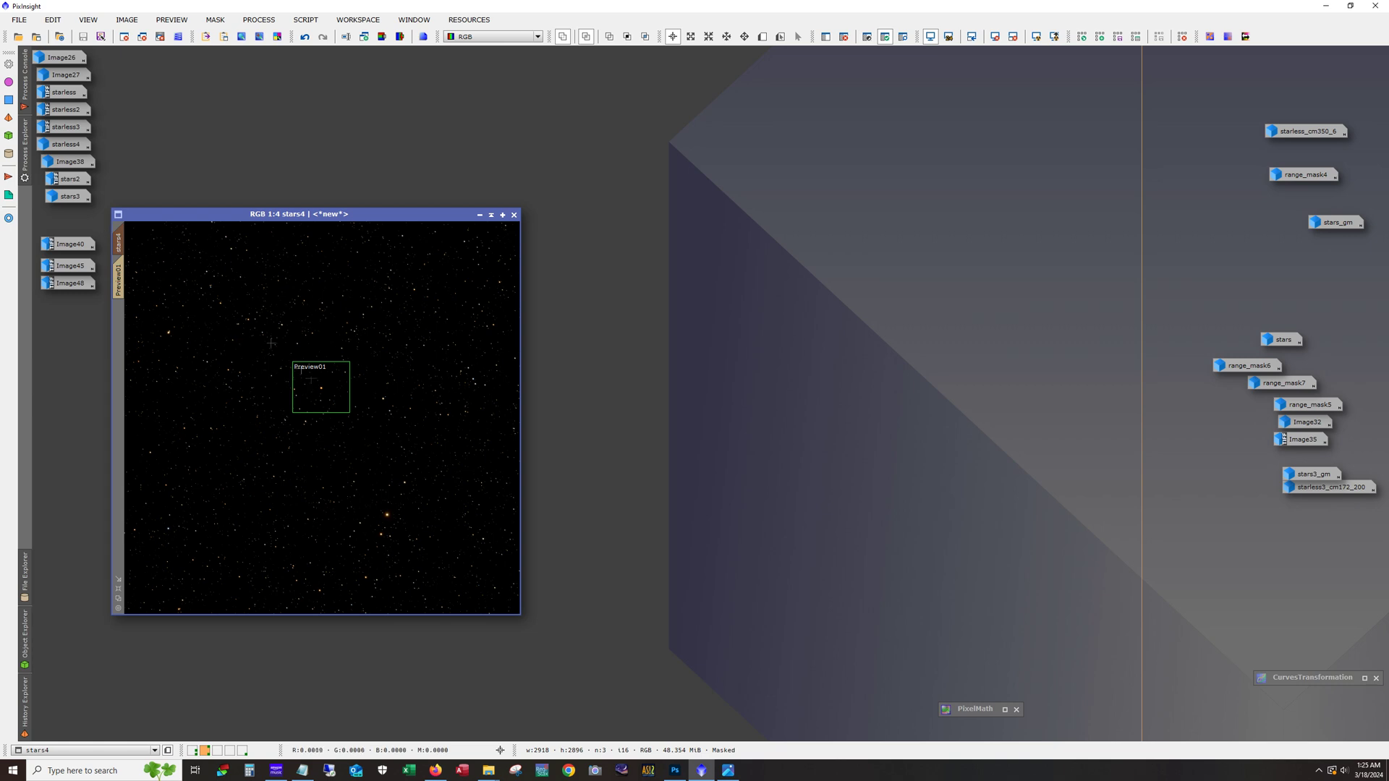
click(480, 215)
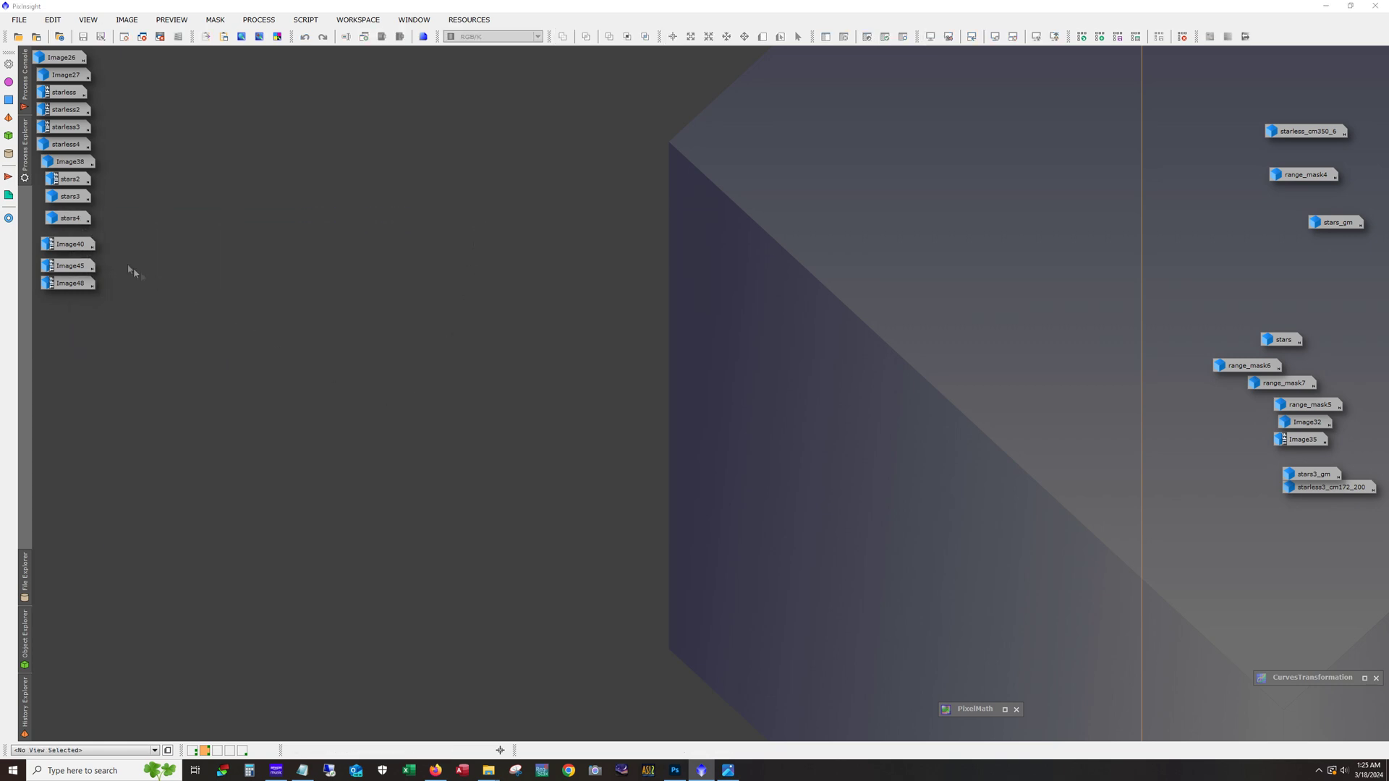
- Open Image40 (Thor_2023_V2) and Image45 (Thor_2023_V3), zoom Image45 to 1:1, and iconize Image40
double_click(66, 243)
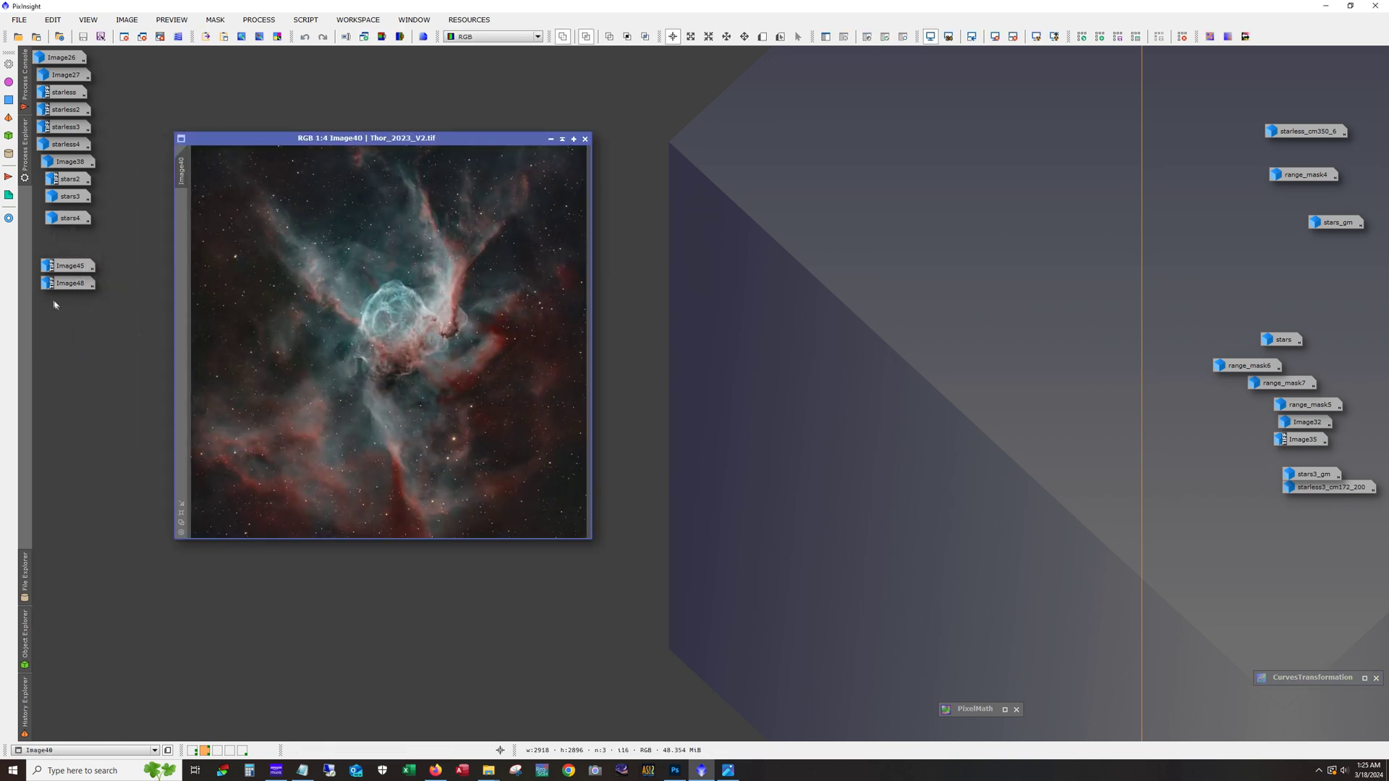
double_click(64, 267)
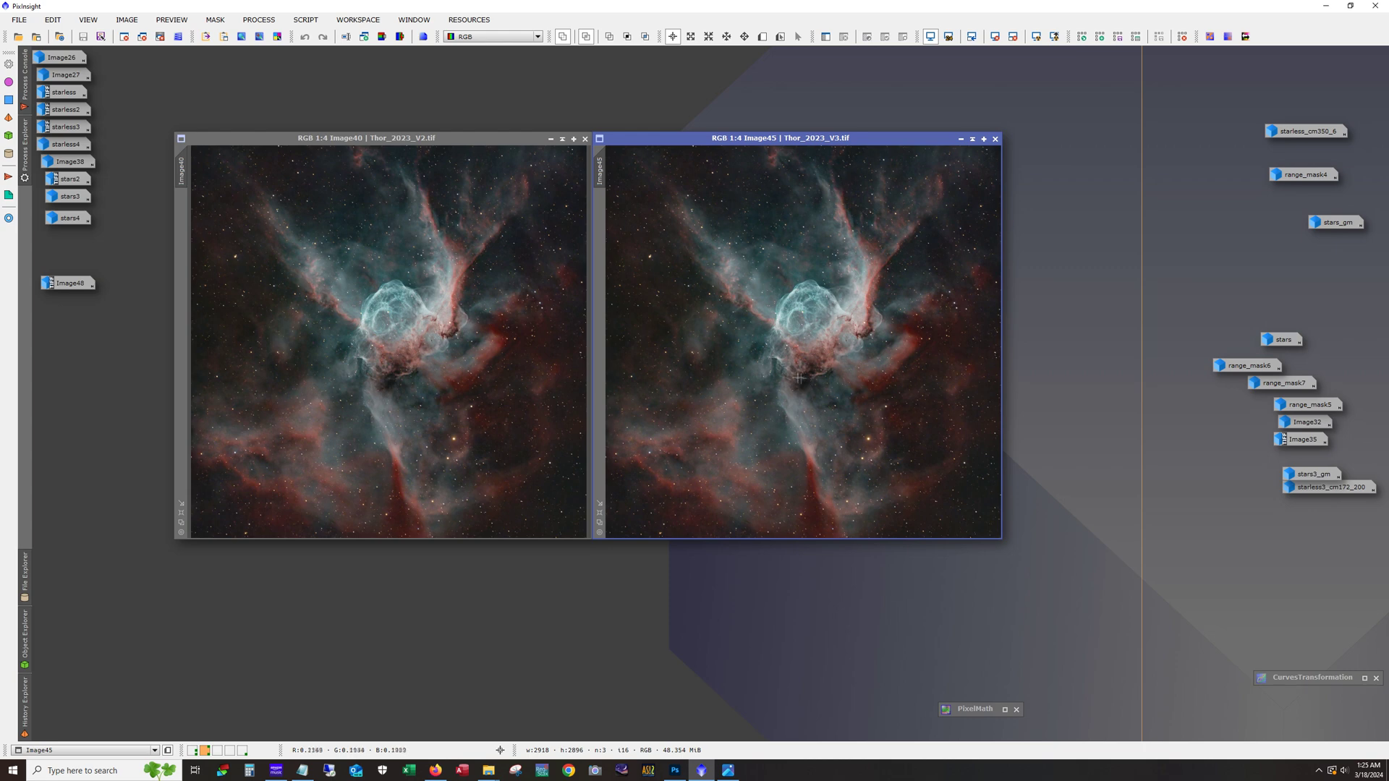
scroll(673, 311, up, 3)
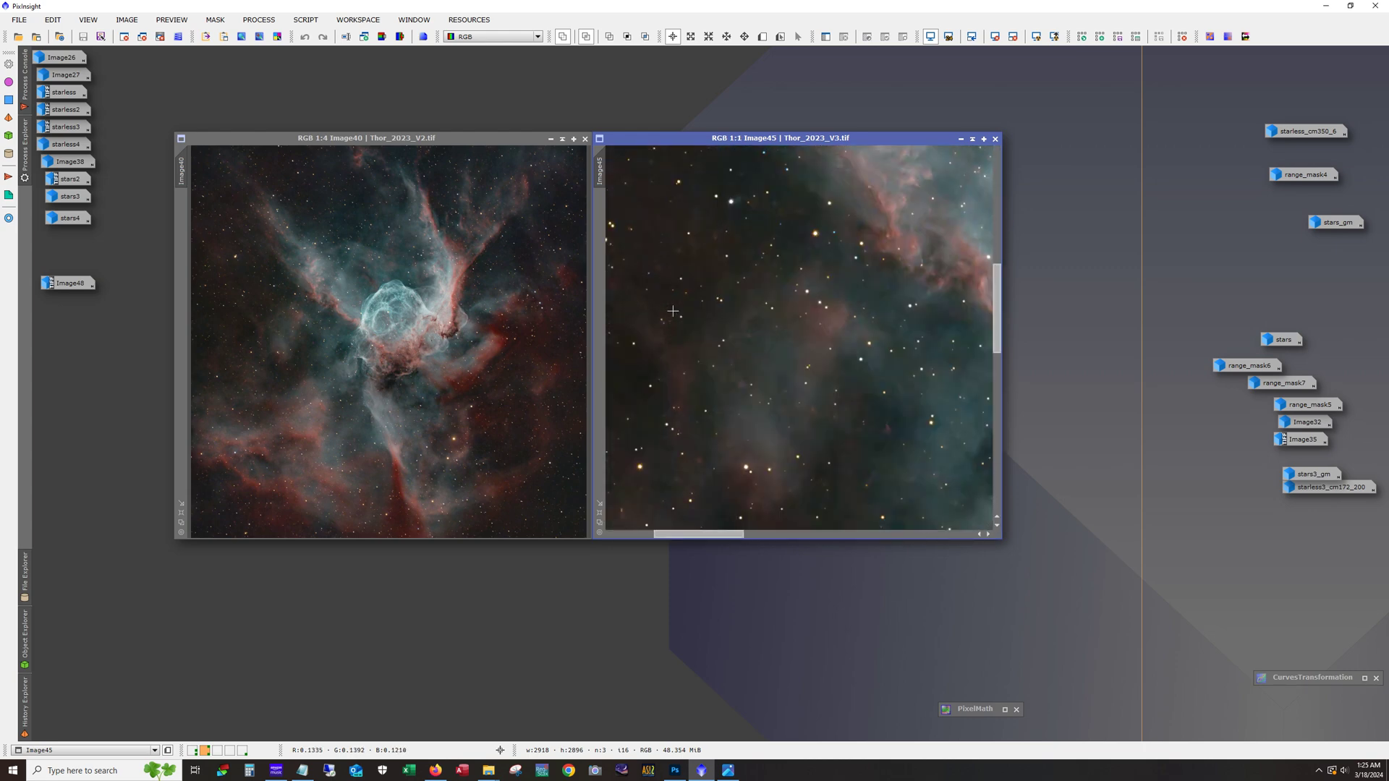
click(550, 139)
drag(691, 534, 788, 541)
scroll(799, 422, down, 1)
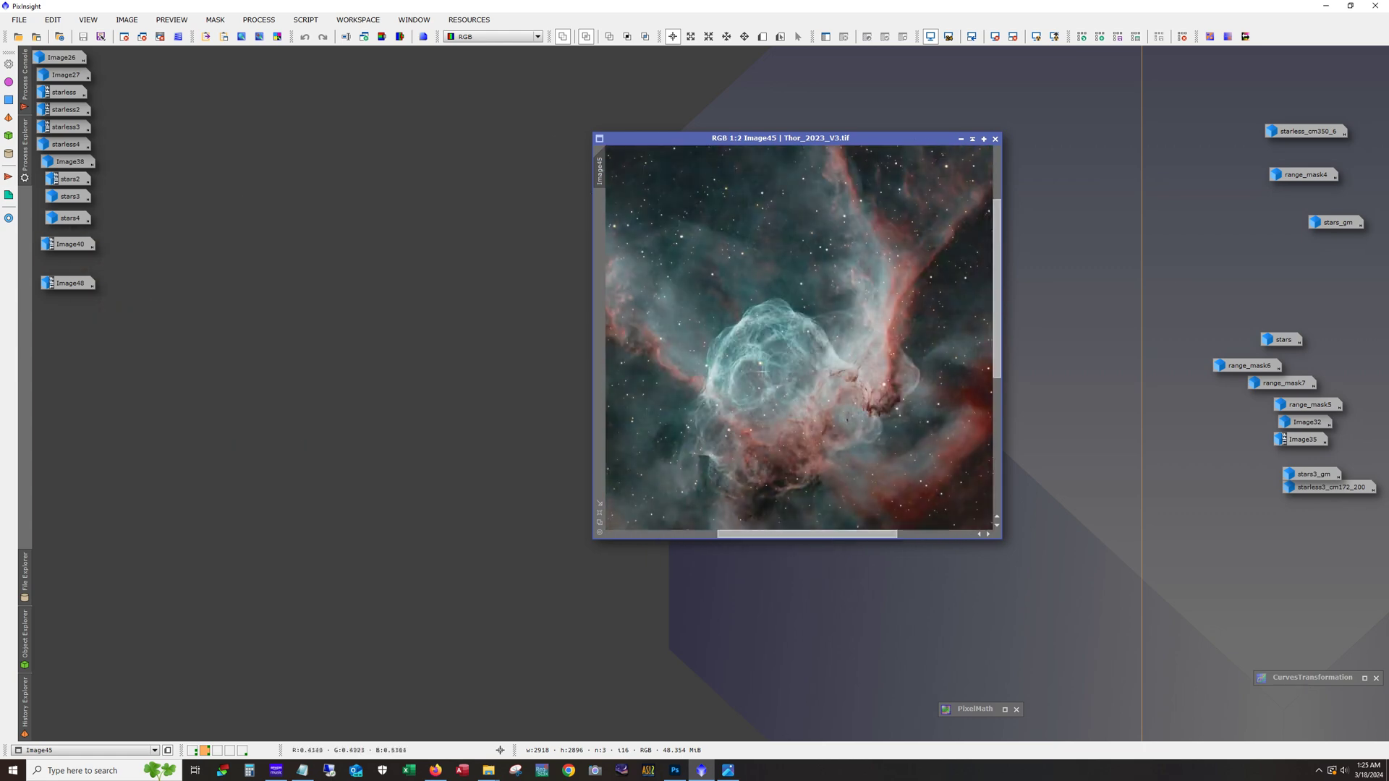
scroll(794, 357, down, 1)
scroll(785, 434, up, 1)
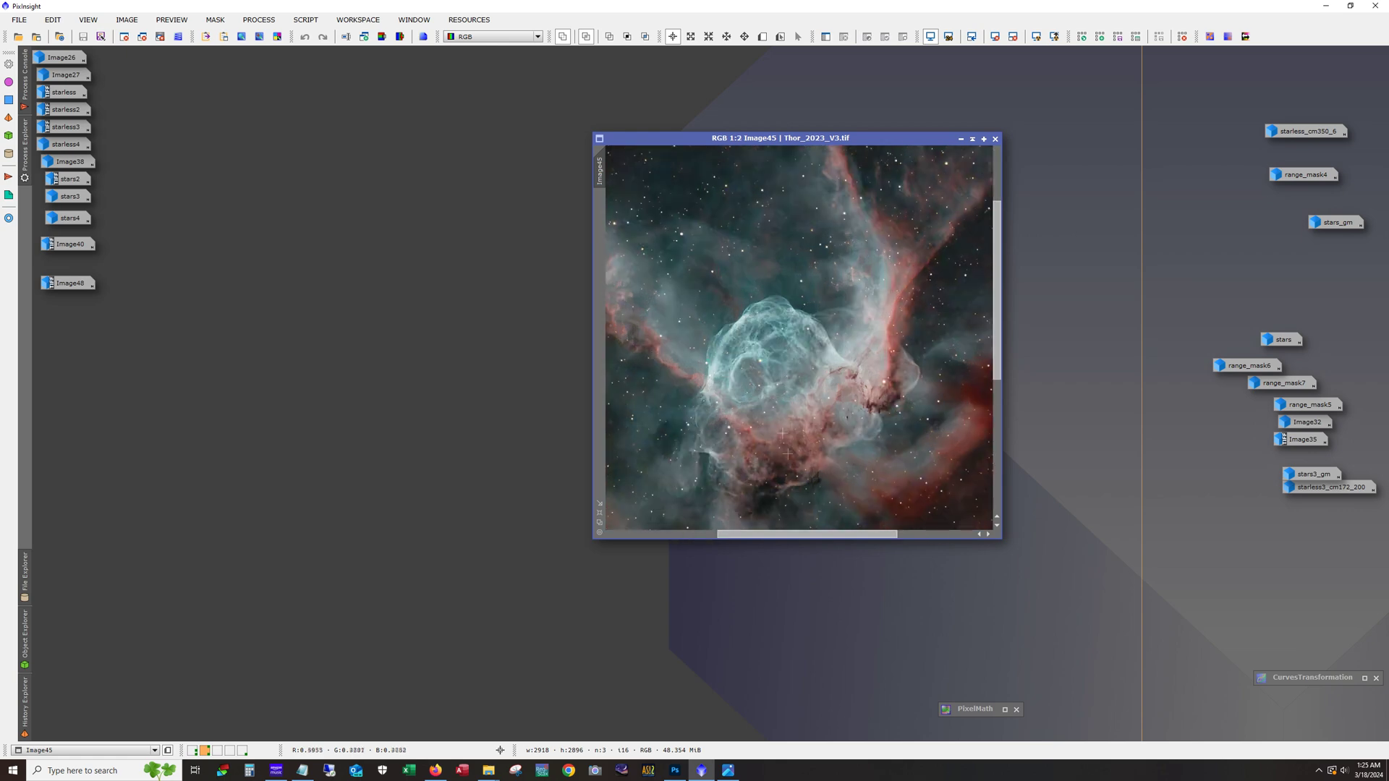
drag(996, 371, 1005, 392)
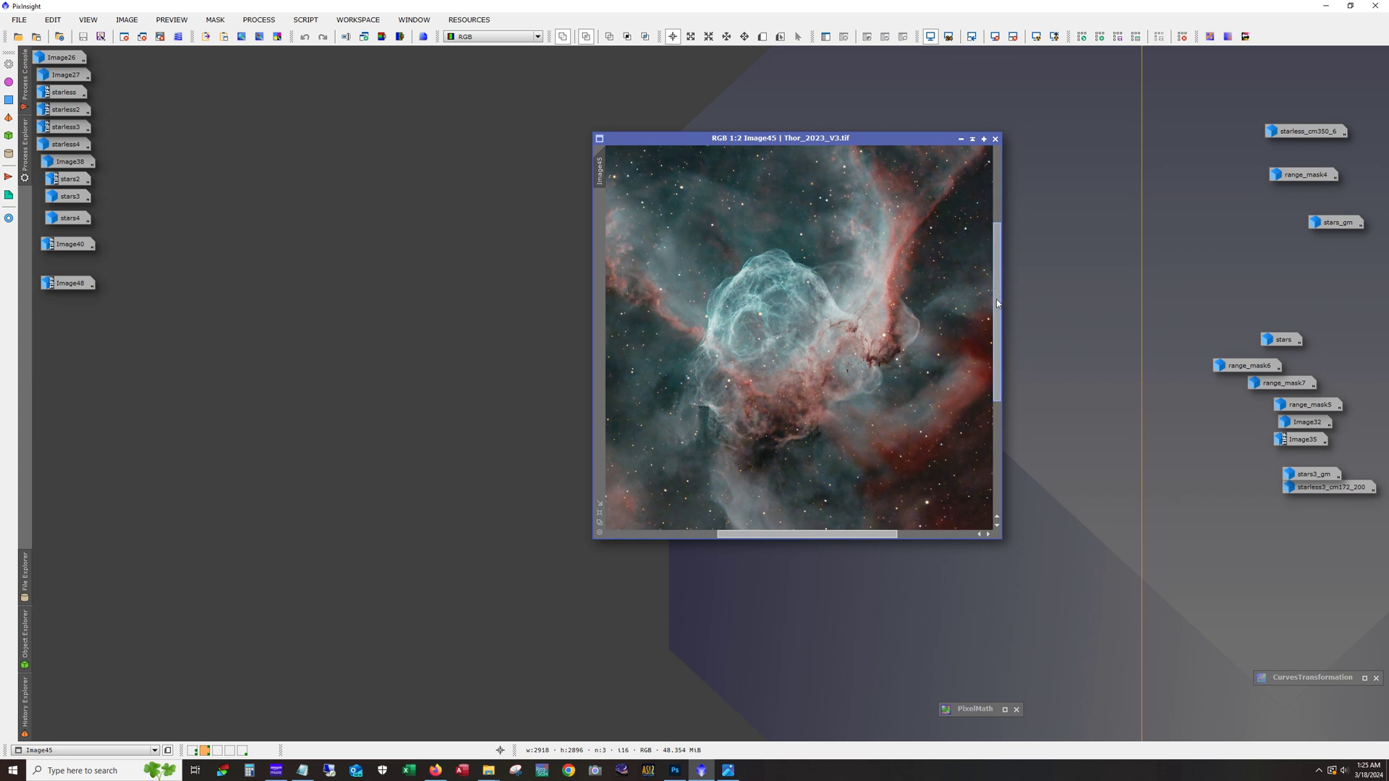
scroll(996, 298, up, 1)
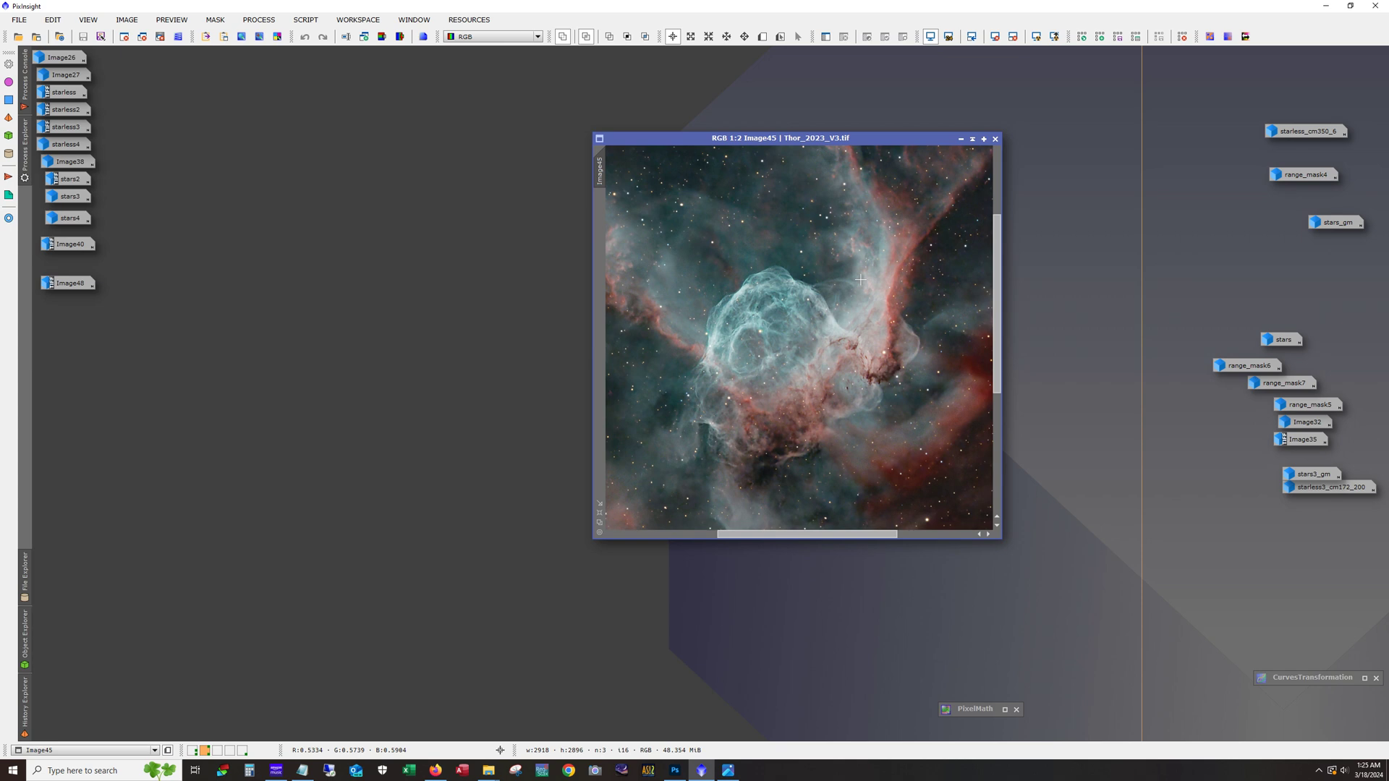
scroll(754, 337, up, 2)
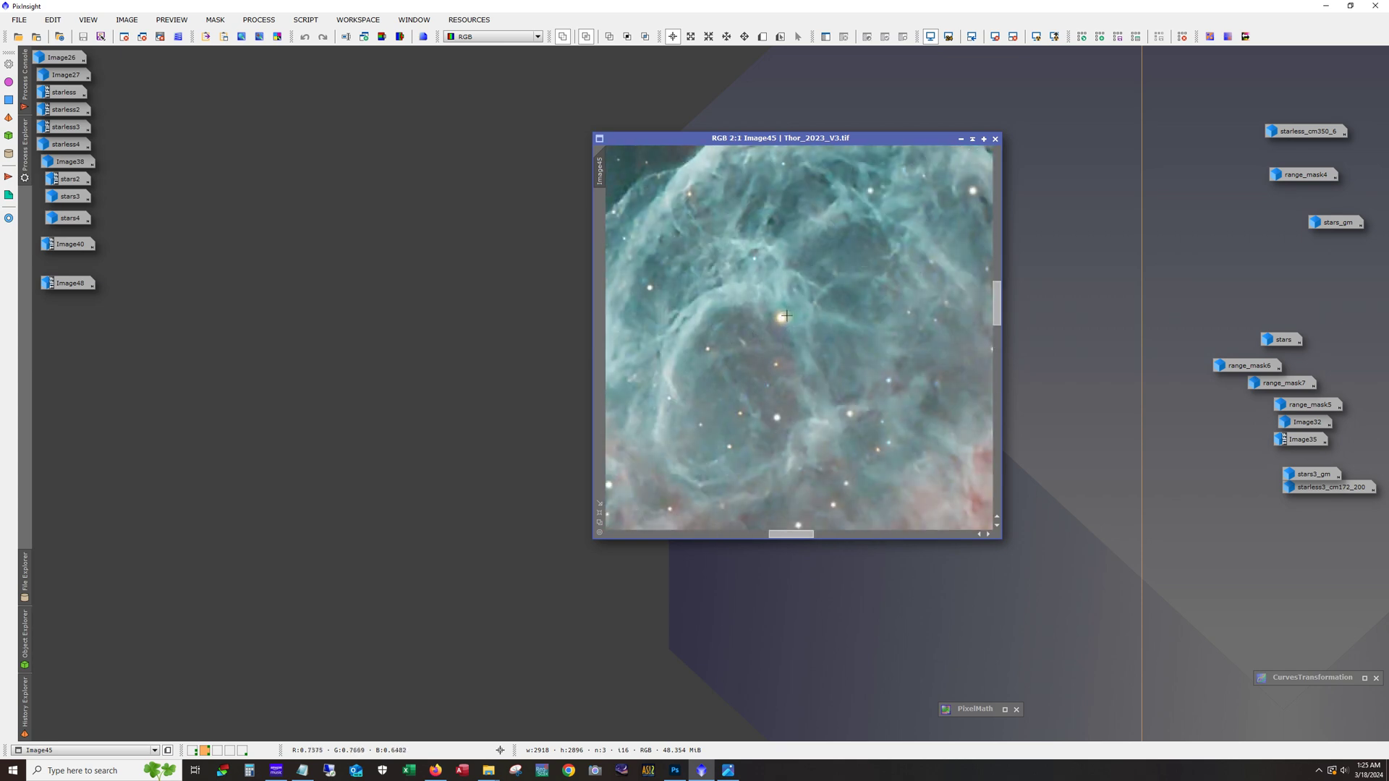
scroll(796, 319, down, 4)
scroll(803, 396, down, 1)
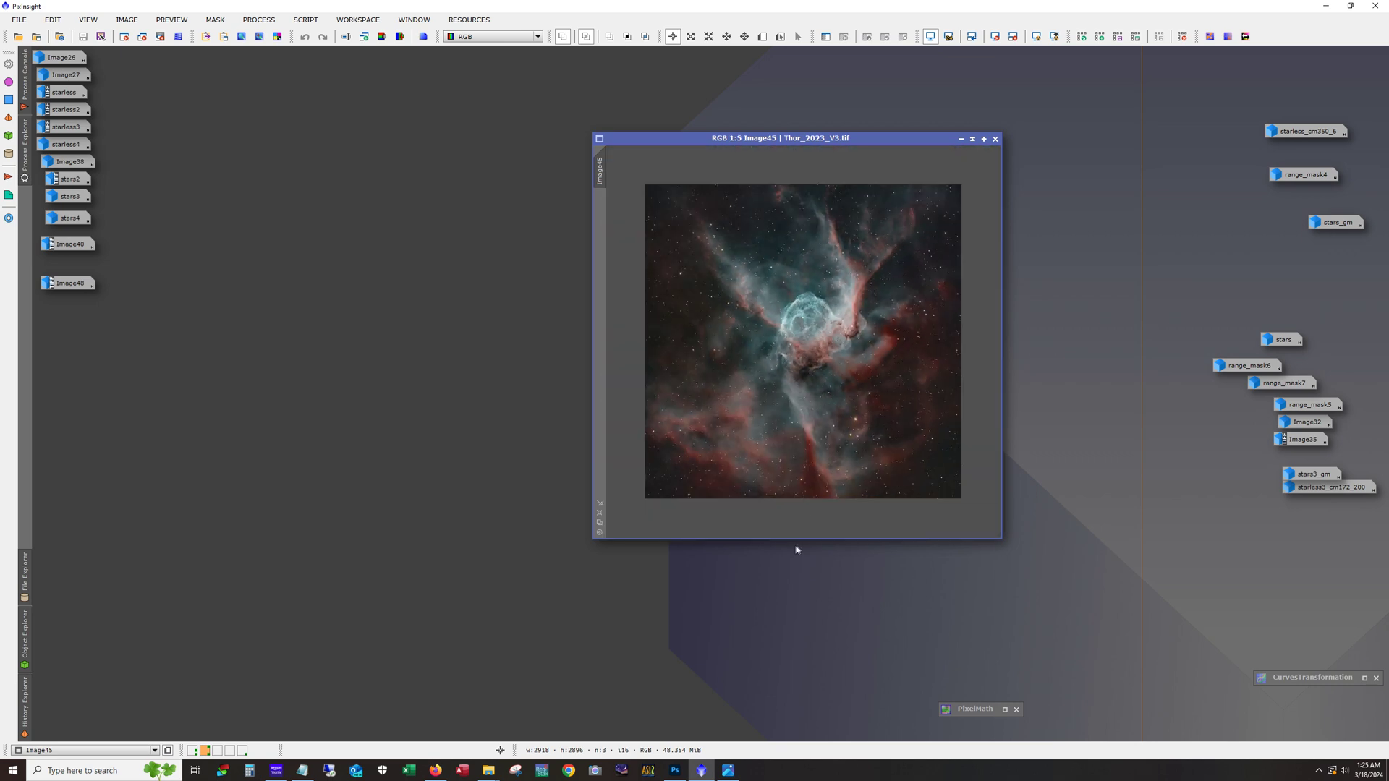
scroll(806, 362, up, 1)
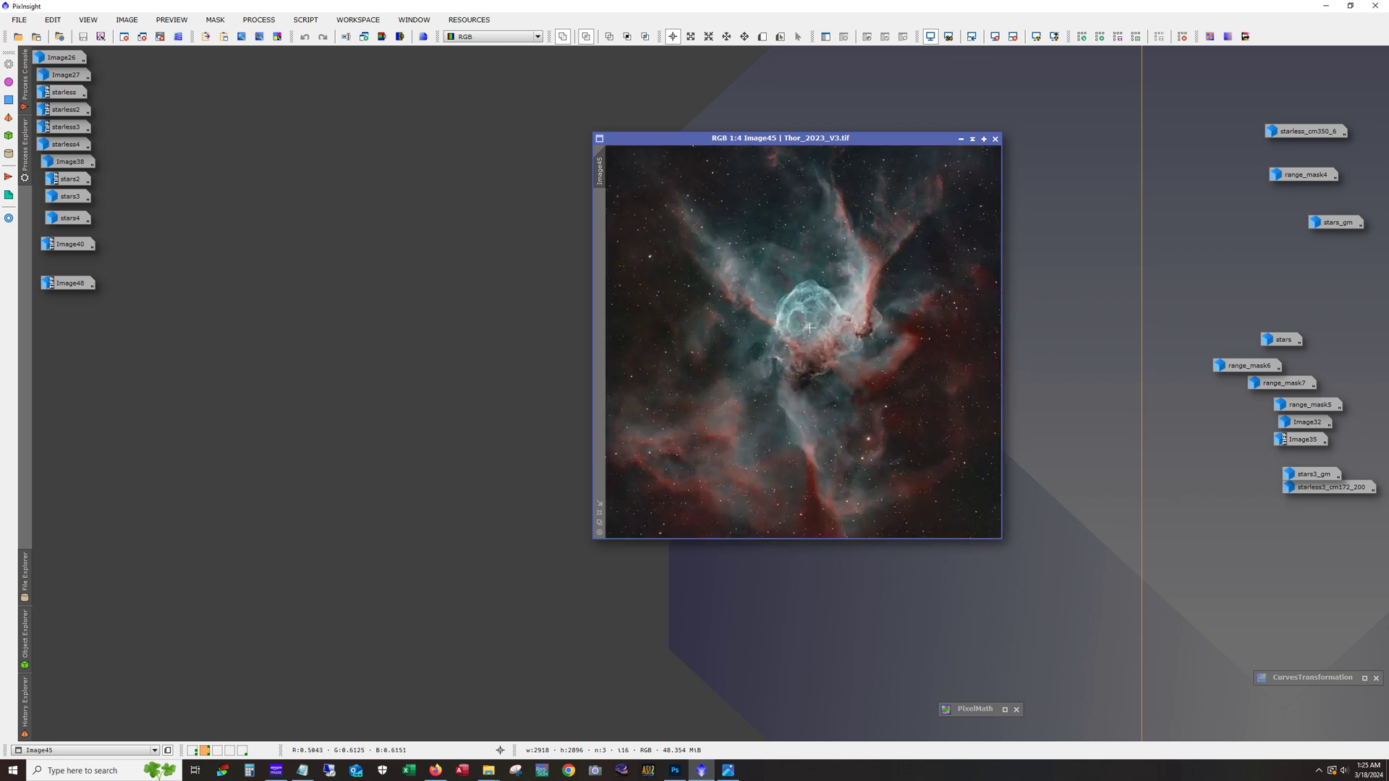
scroll(798, 307, up, 2)
scroll(799, 308, up, 1)
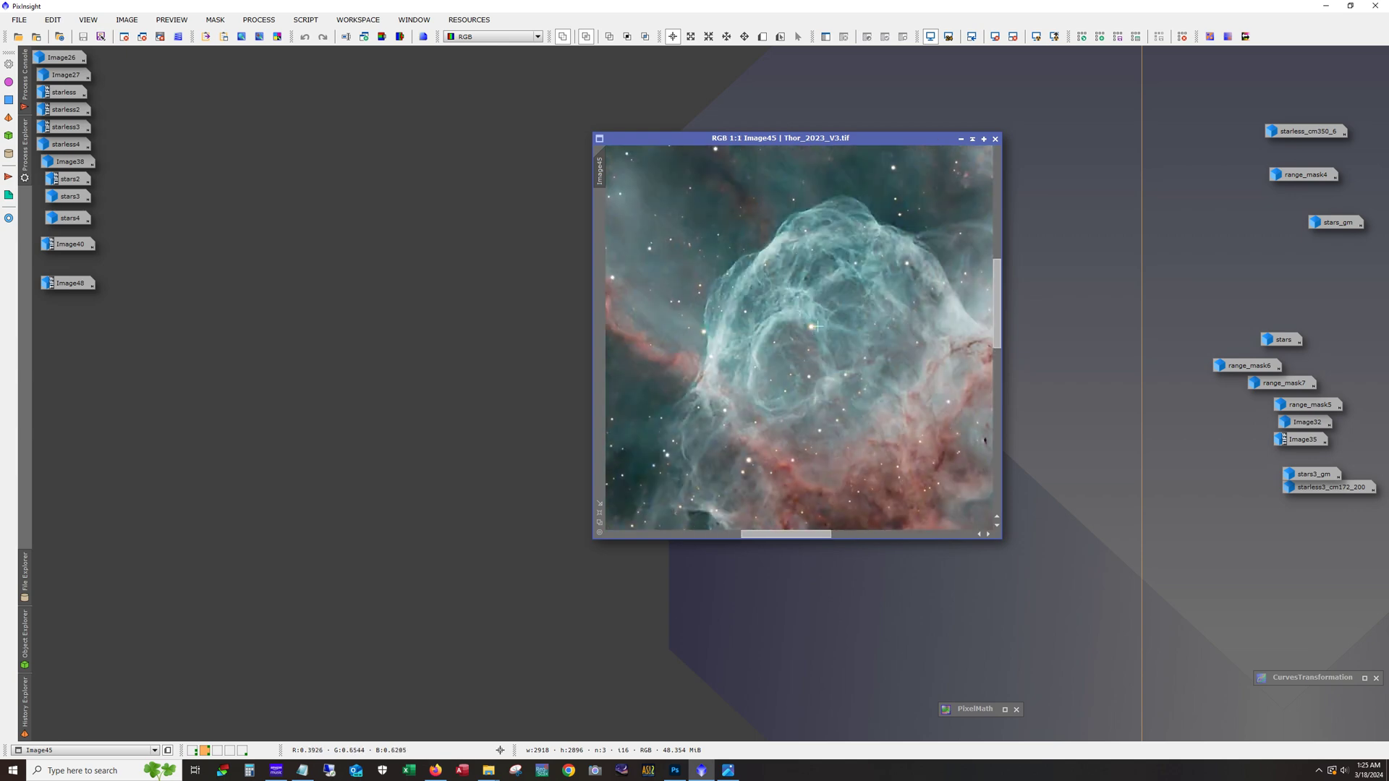
scroll(815, 327, down, 3)
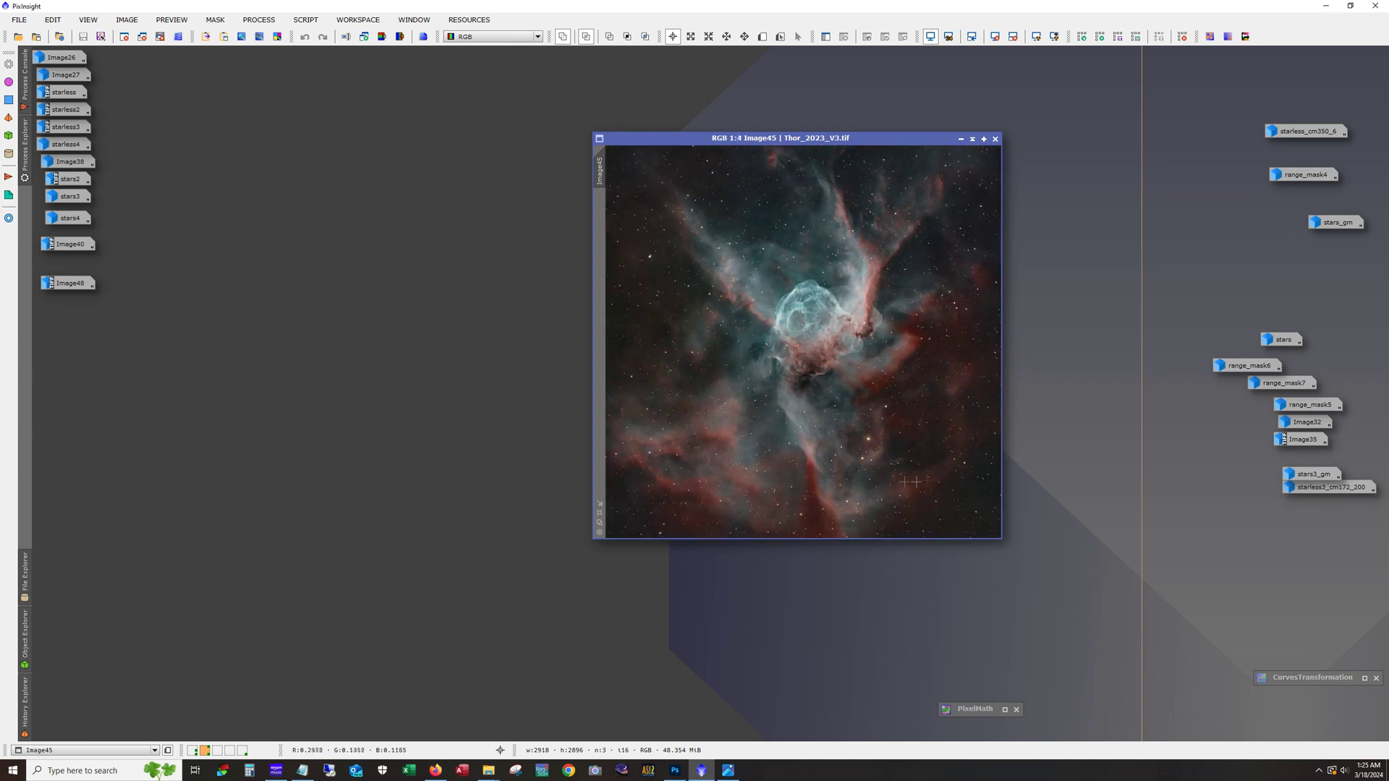
scroll(965, 376, up, 4)
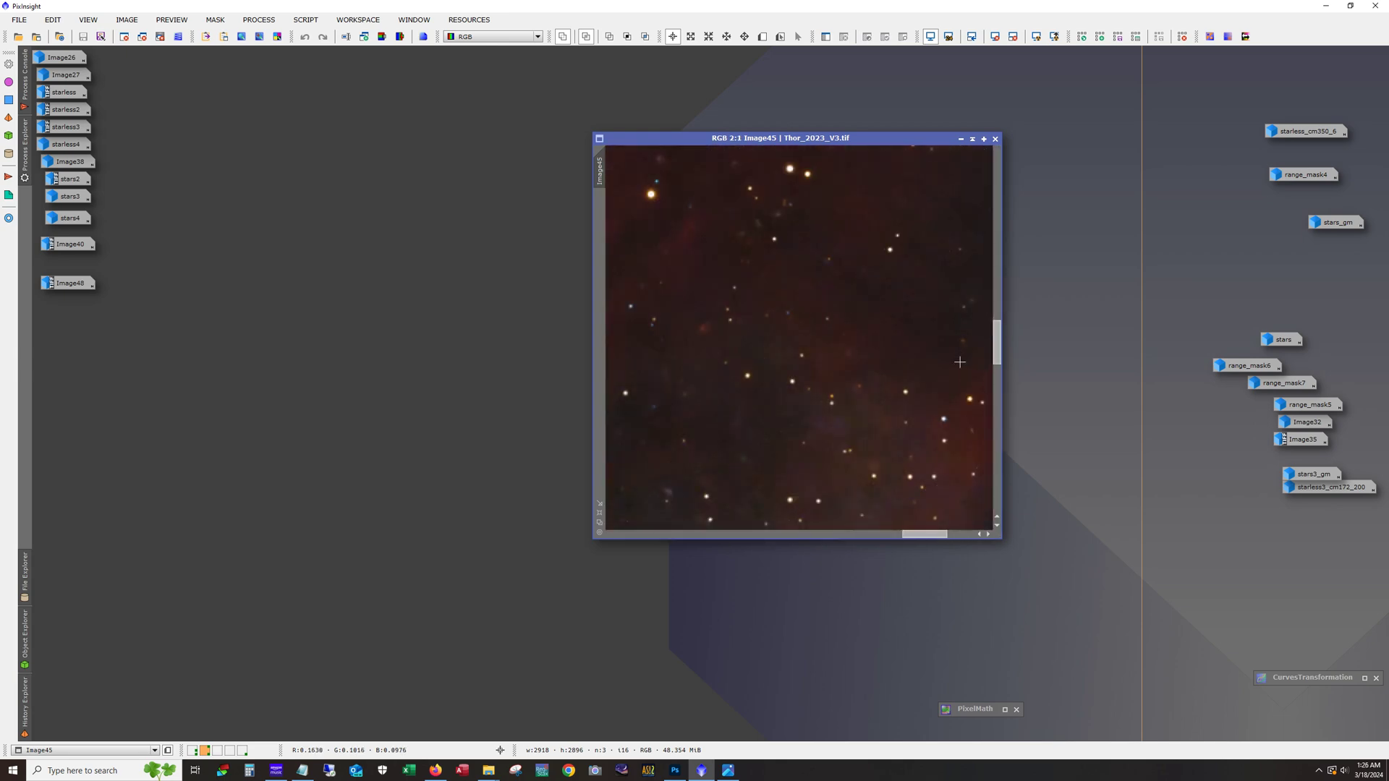
scroll(959, 362, down, 5)
scroll(959, 362, up, 1)
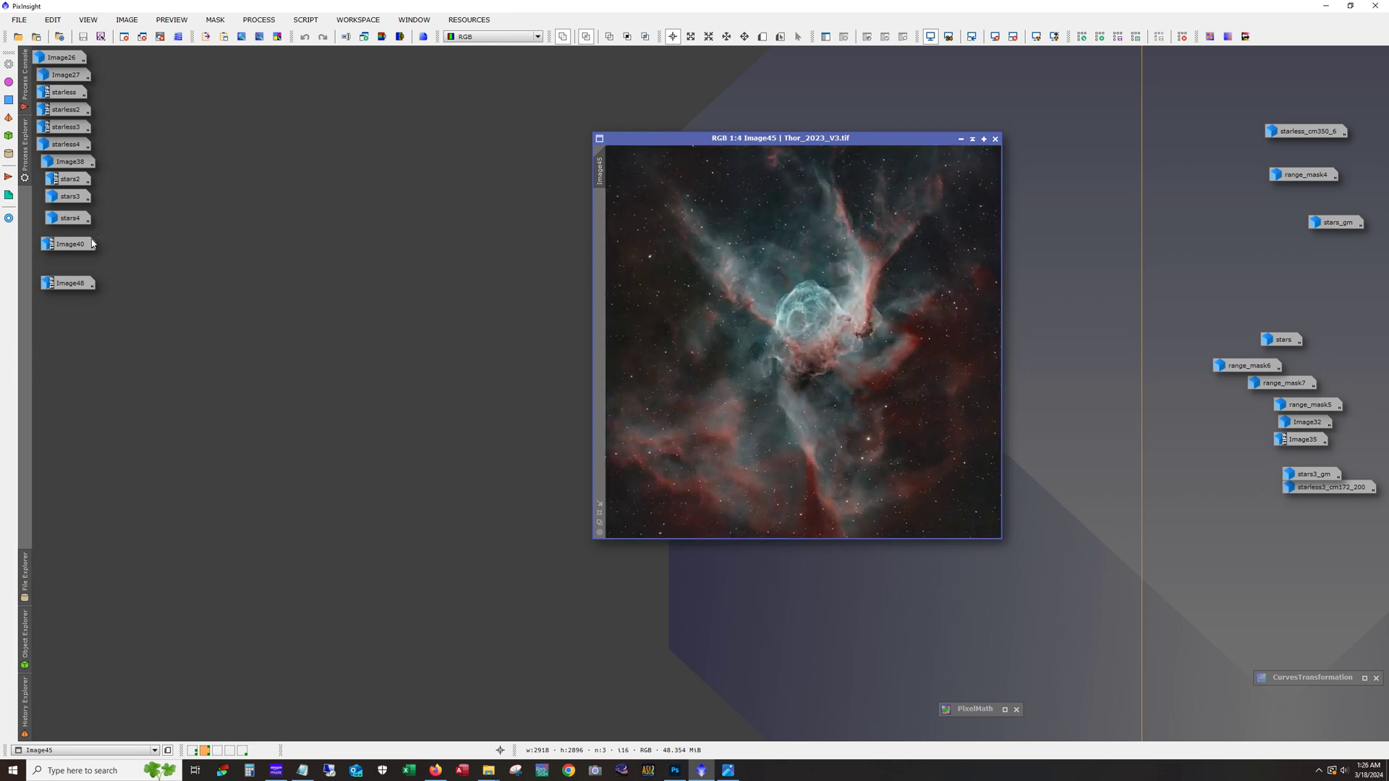
- Restore the stars4 image beside Image45 and check its mask overlay while zoomed in
double_click(69, 218)
drag(320, 216, 508, 141)
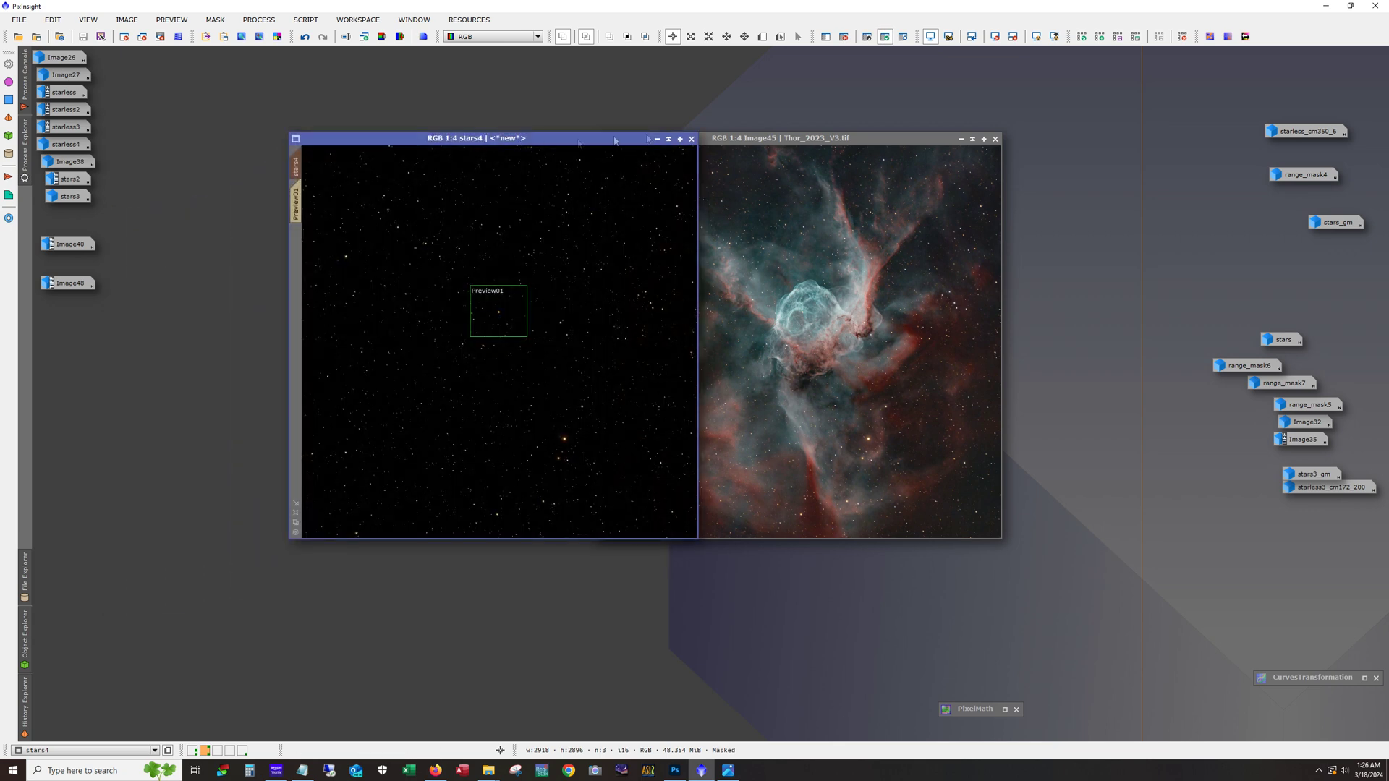
click(903, 36)
scroll(505, 307, up, 1)
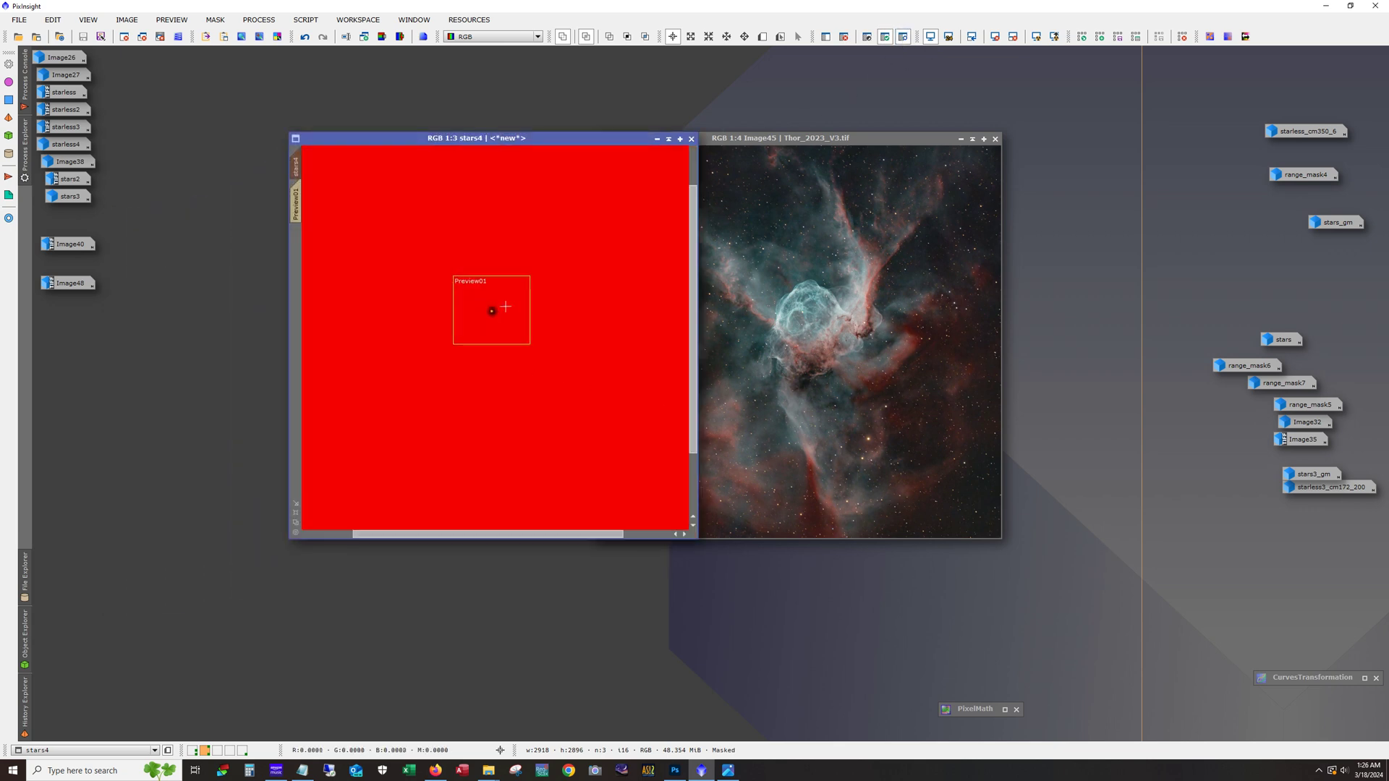
scroll(505, 307, up, 4)
click(901, 36)
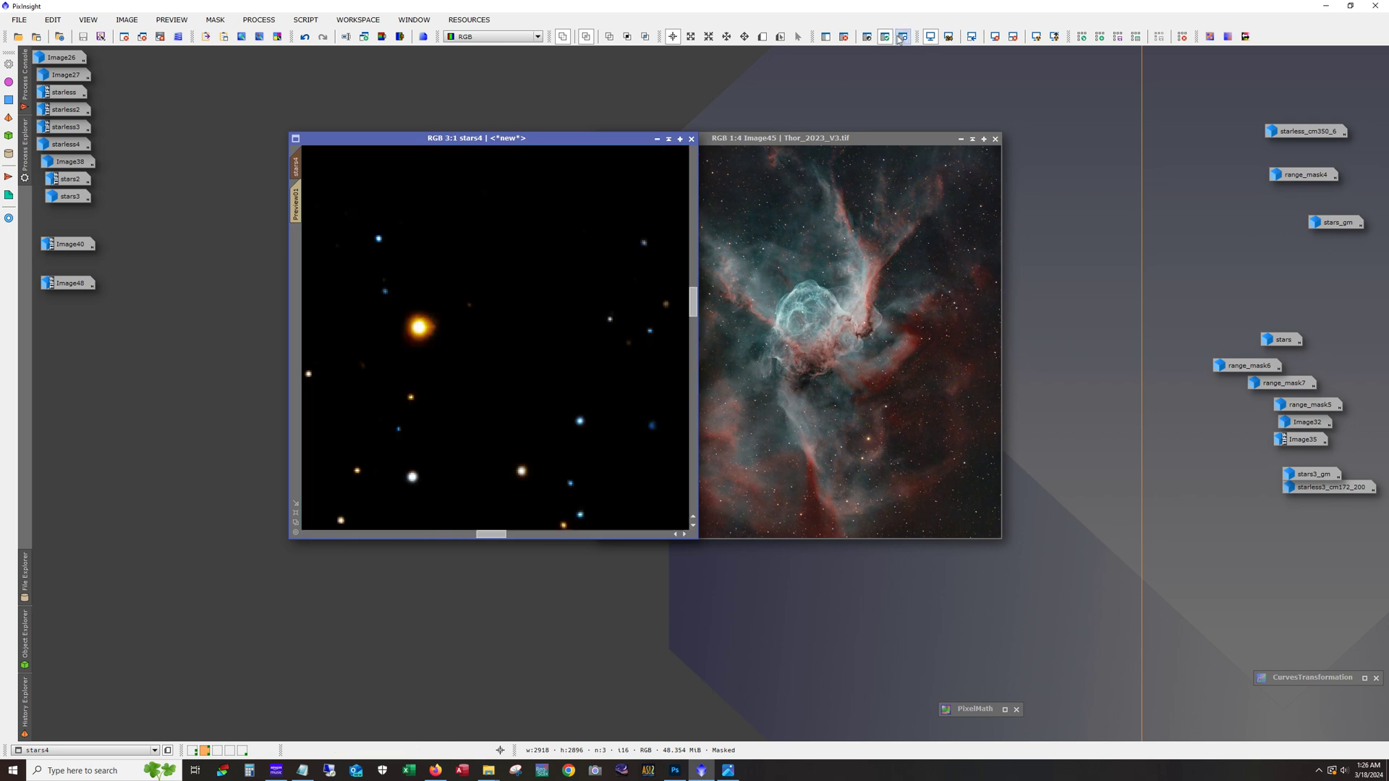
drag(489, 535, 484, 536)
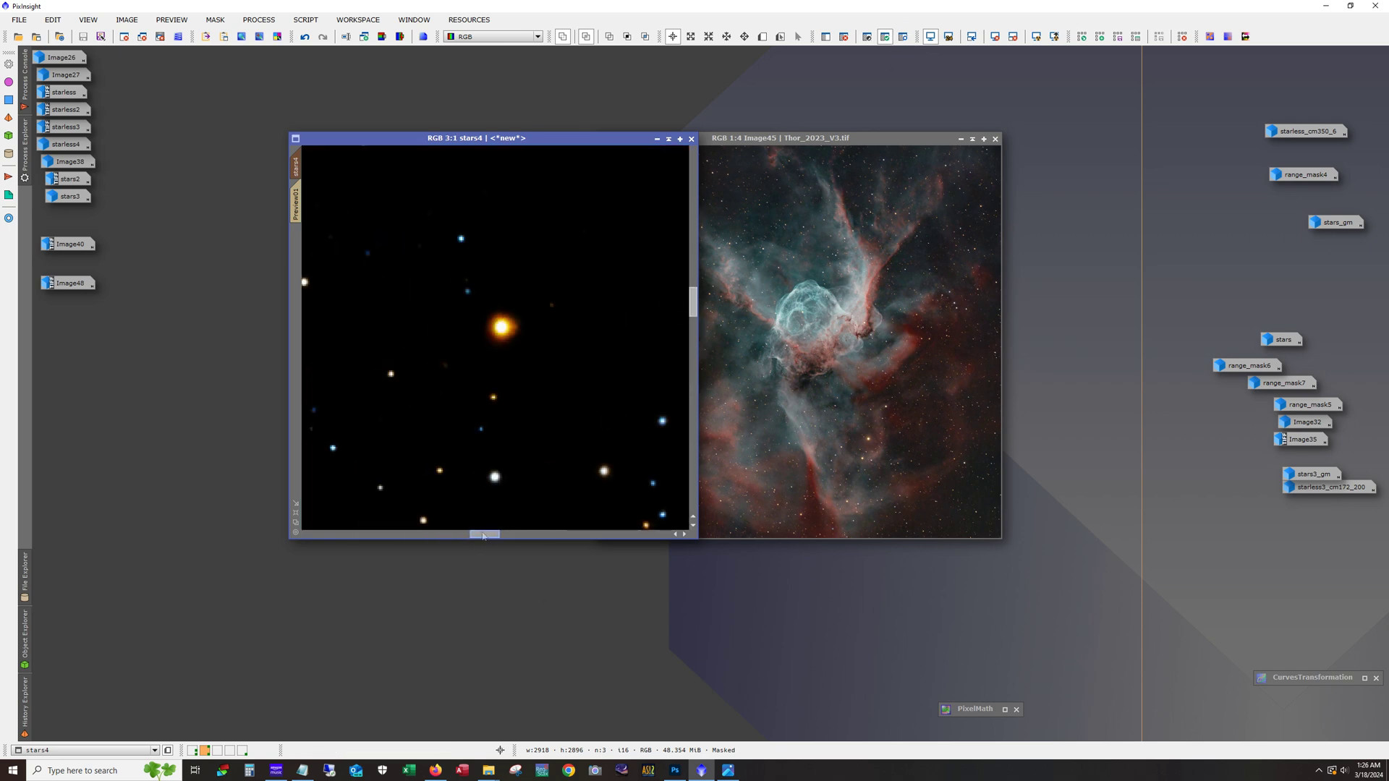
- Compare the orange star before and after enlargement, then minimize stars4 and open Image48 (Thor_2023_V4)
click(304, 37)
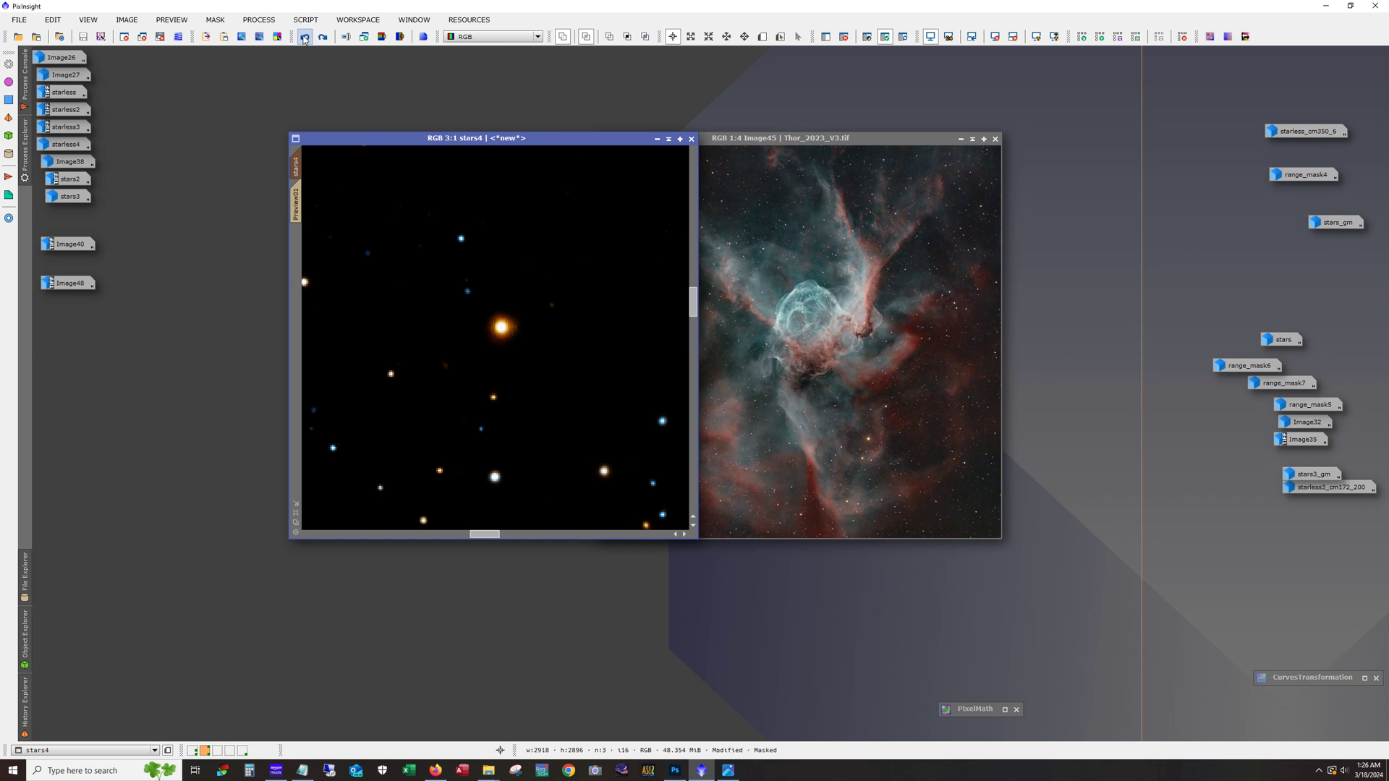
click(323, 37)
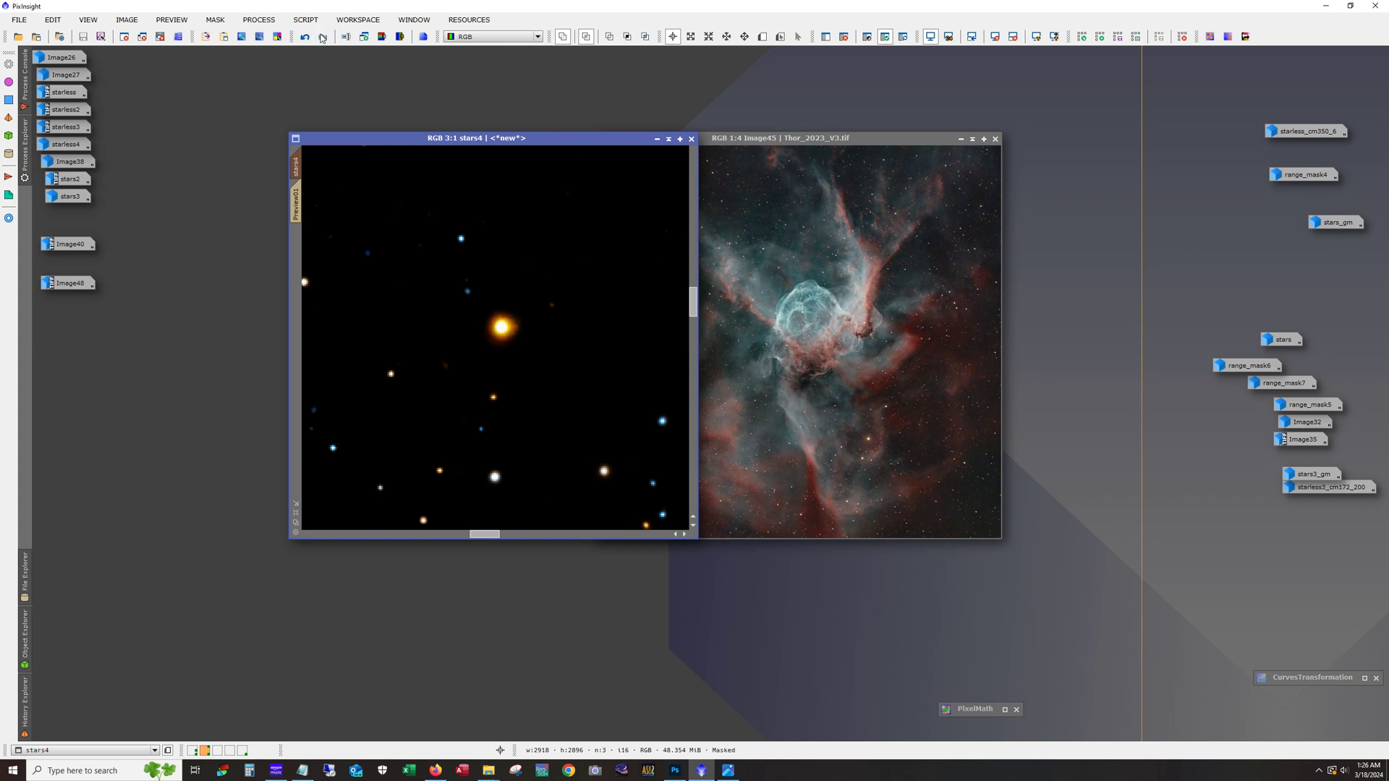
click(305, 37)
click(322, 37)
click(657, 139)
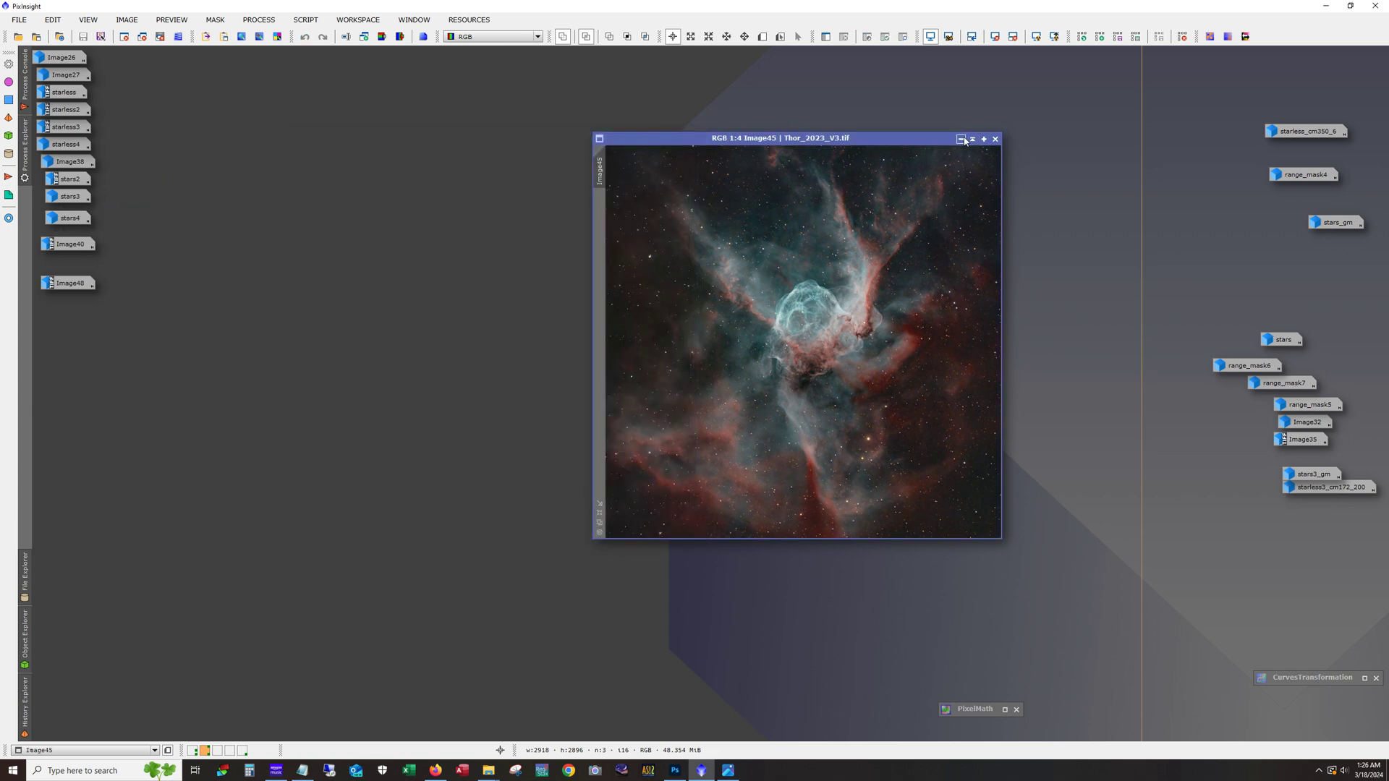
double_click(69, 283)
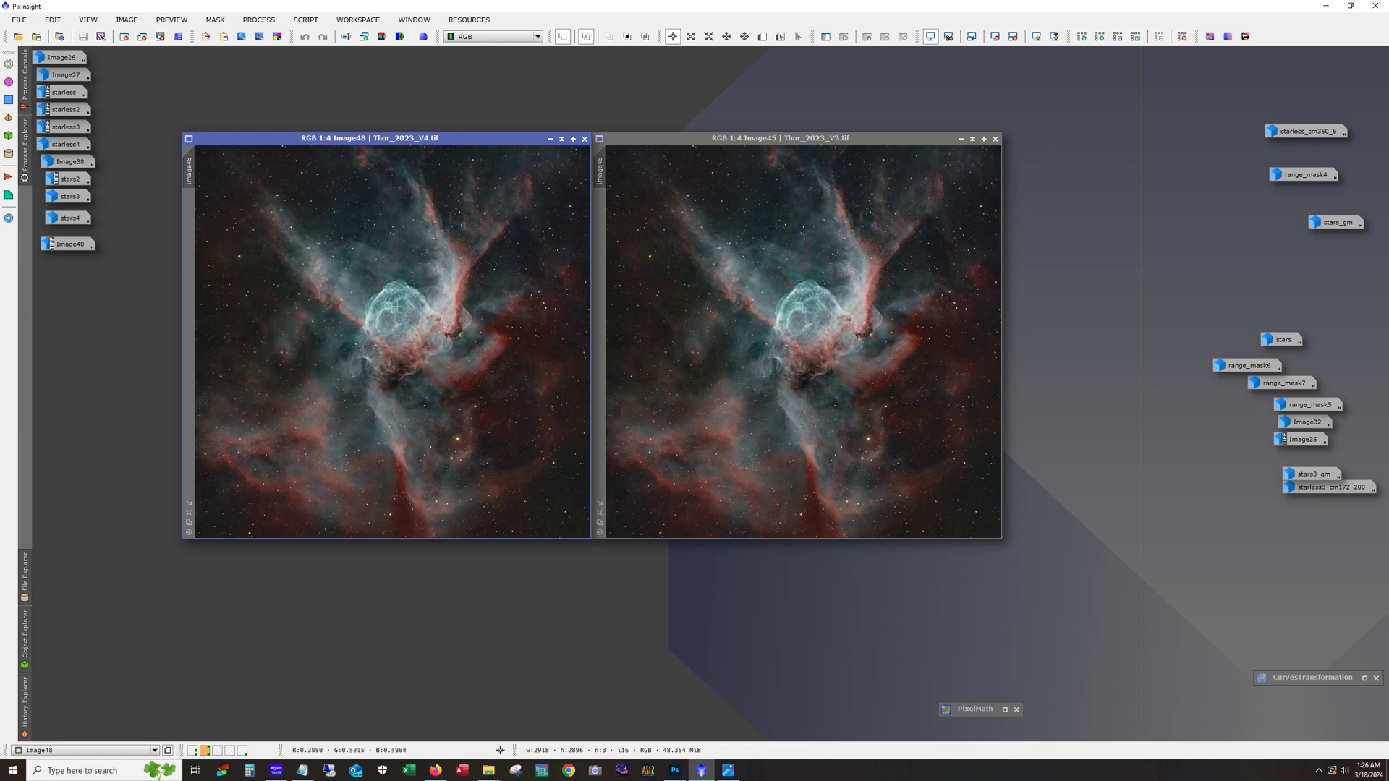
- Compare the V4 and V3 helmet cores at 2:1, return to 1:4, and minimize Image45
scroll(391, 311, up, 1)
scroll(391, 311, up, 3)
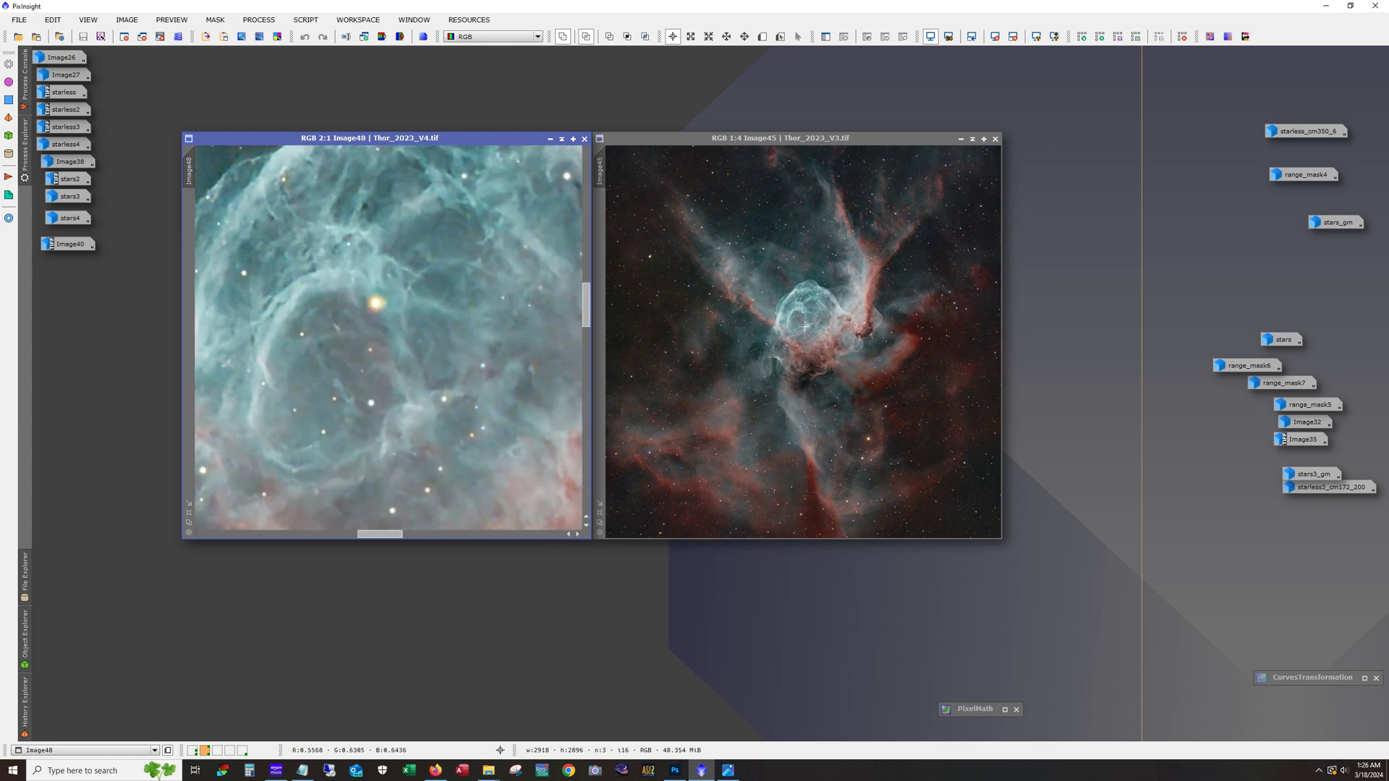
scroll(795, 311, up, 4)
mouse_move(997, 304)
mouse_down()
mouse_move(999, 348)
mouse_move(998, 325)
mouse_up()
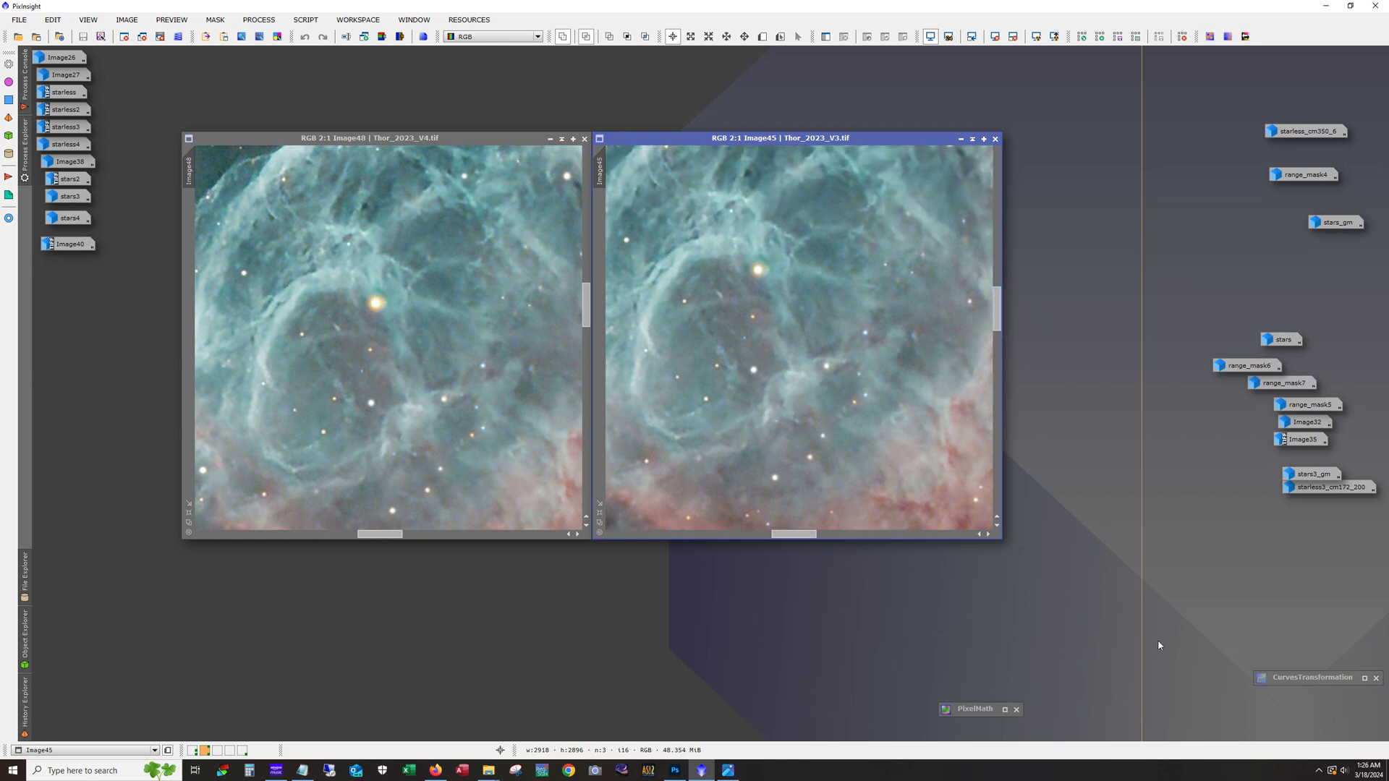
scroll(391, 340, down, 4)
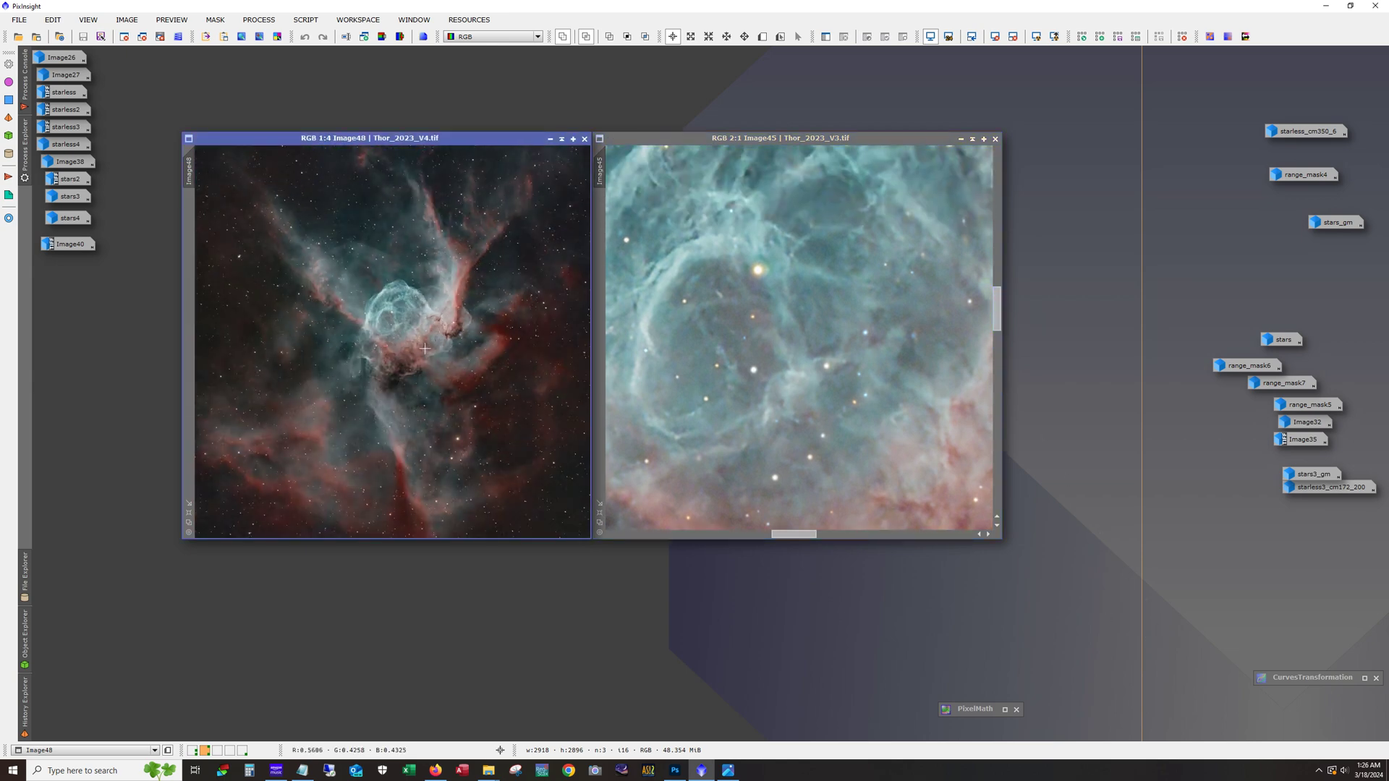
scroll(747, 393, down, 4)
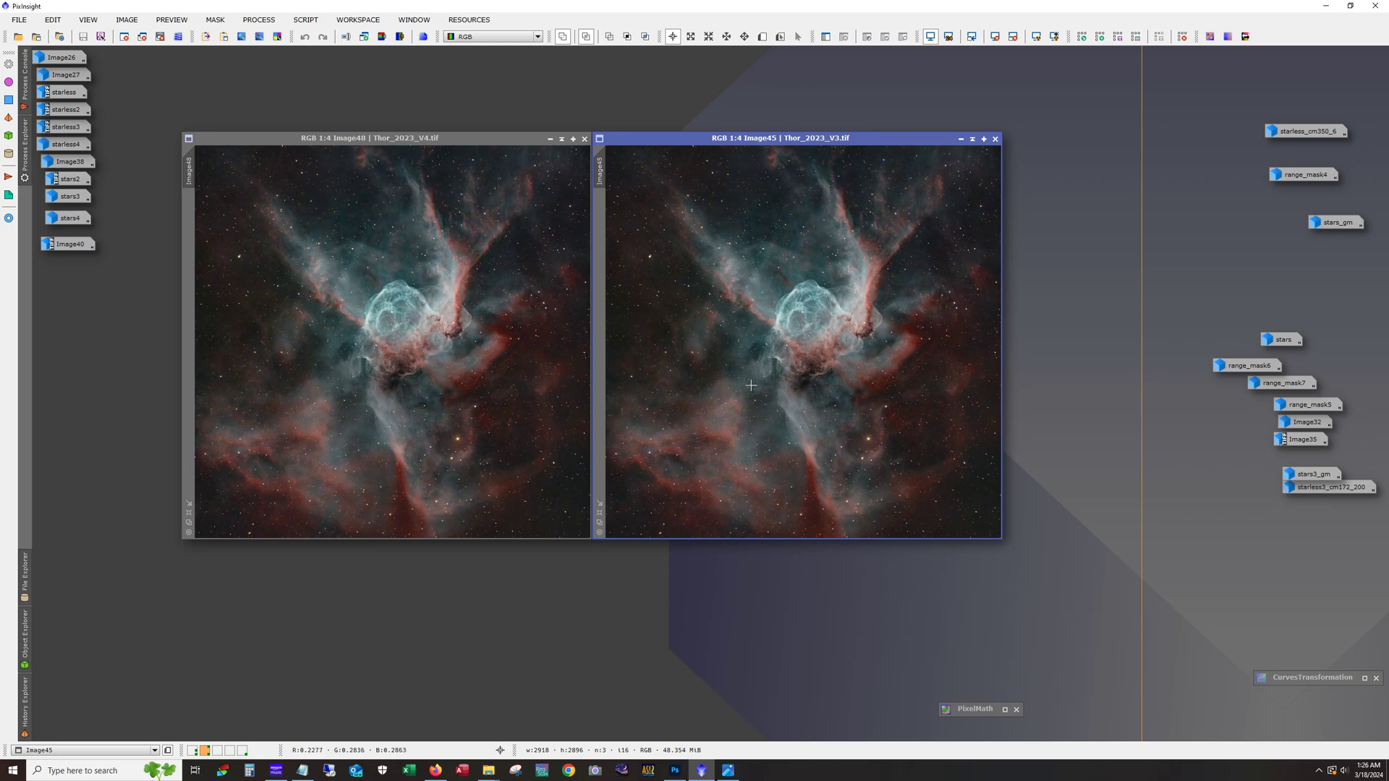
click(961, 138)
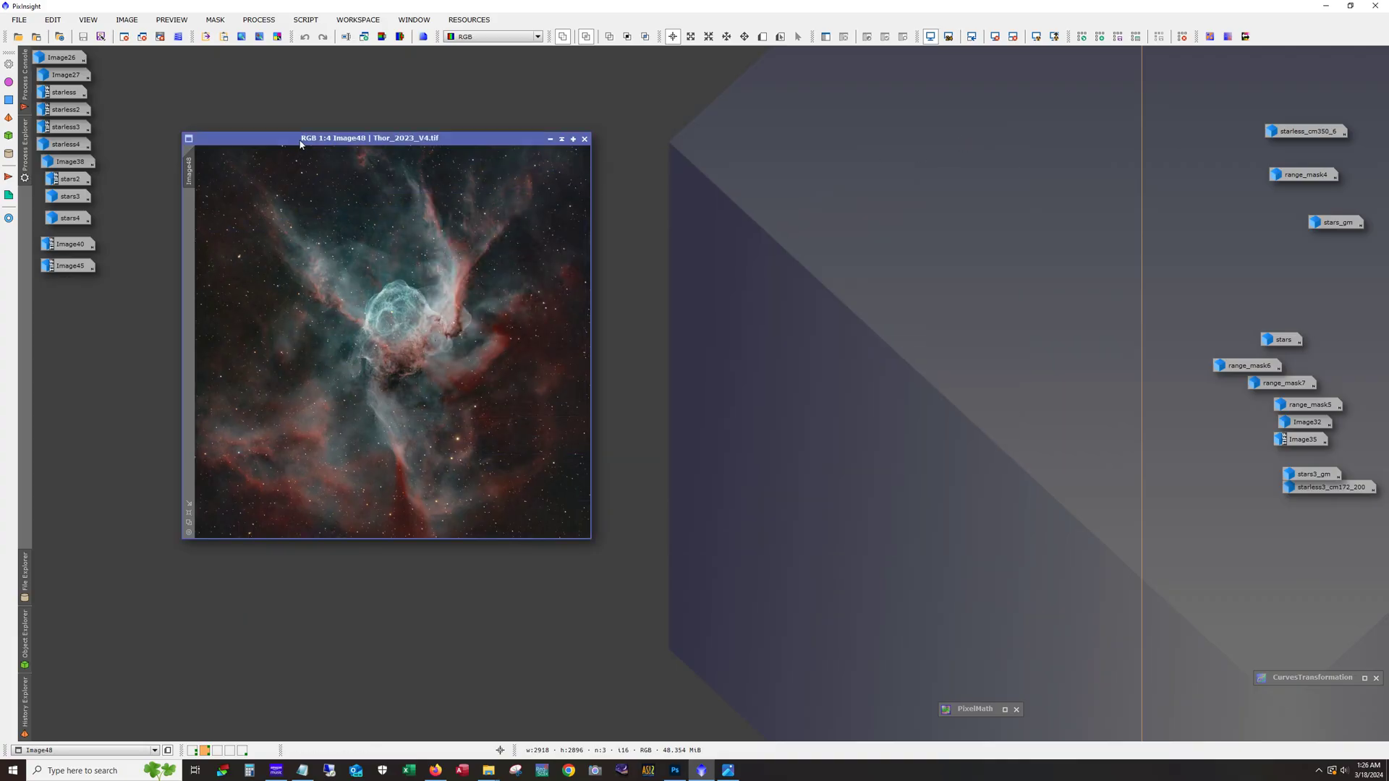
drag(317, 138, 421, 84)
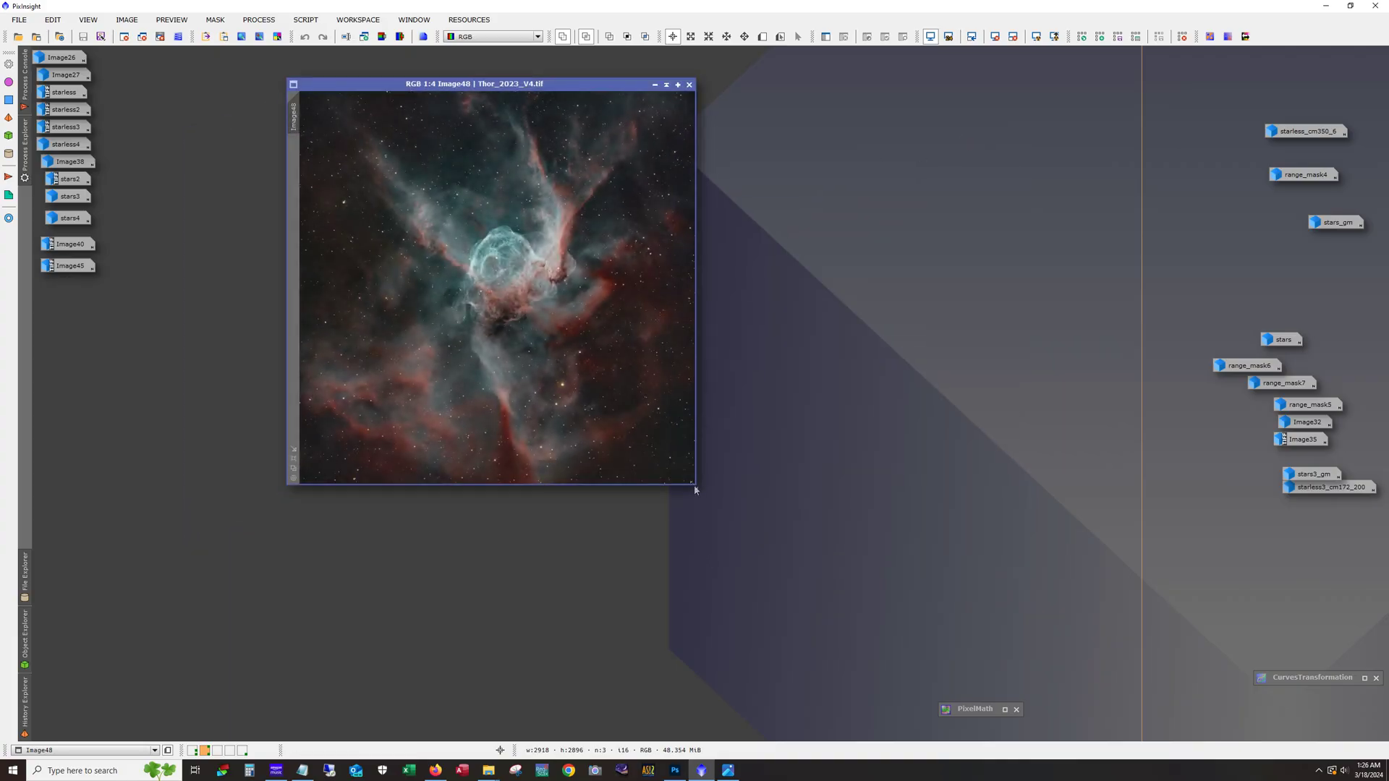
- Enlarge the Image48 window across the workspace and zoom to 1:3
drag(693, 485, 985, 695)
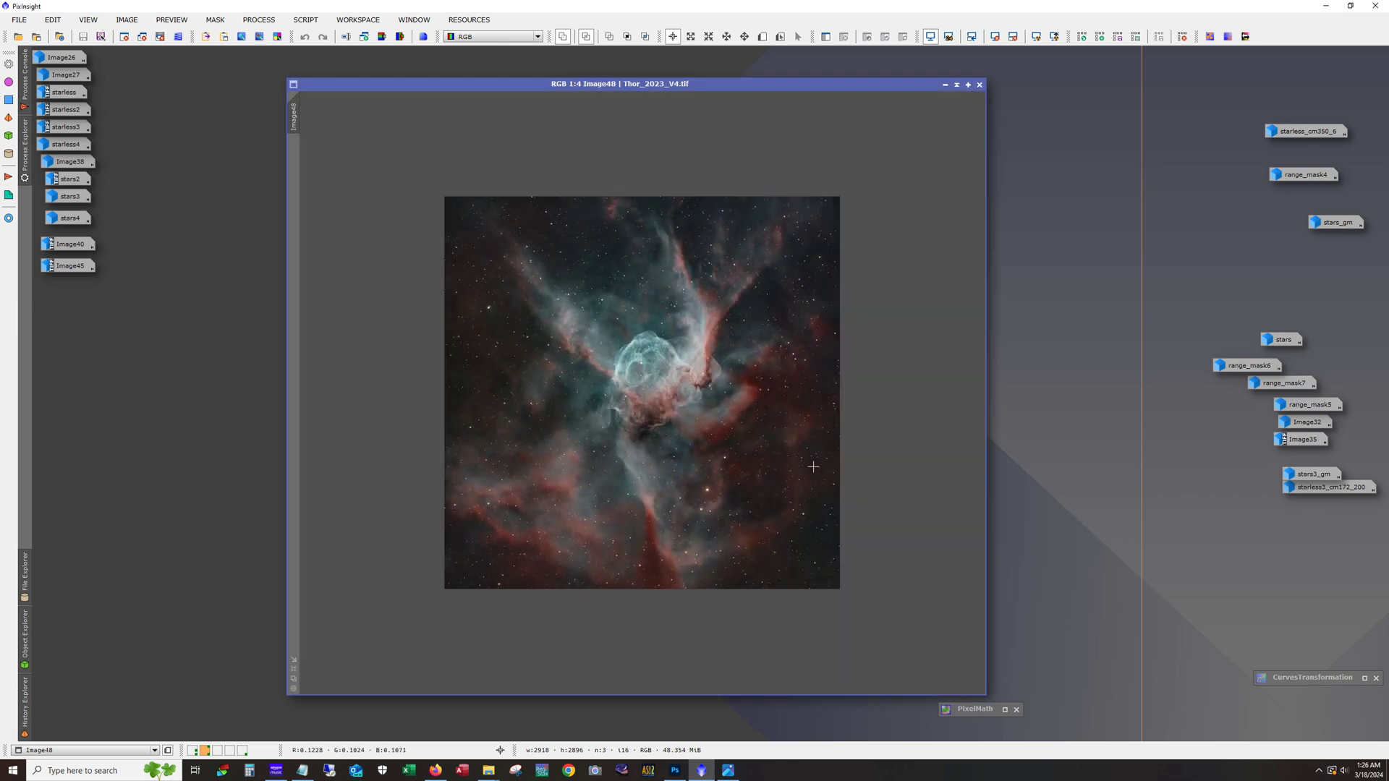
scroll(813, 469, up, 1)
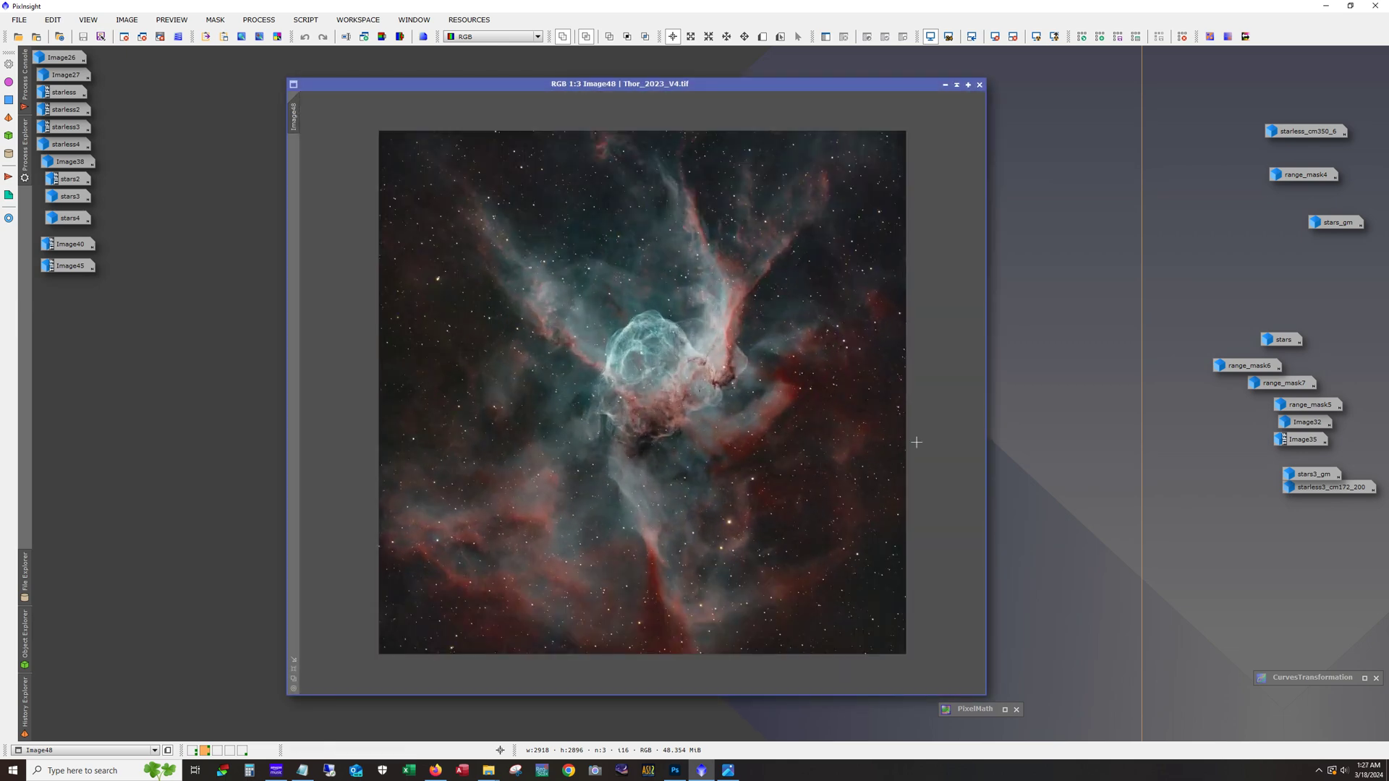